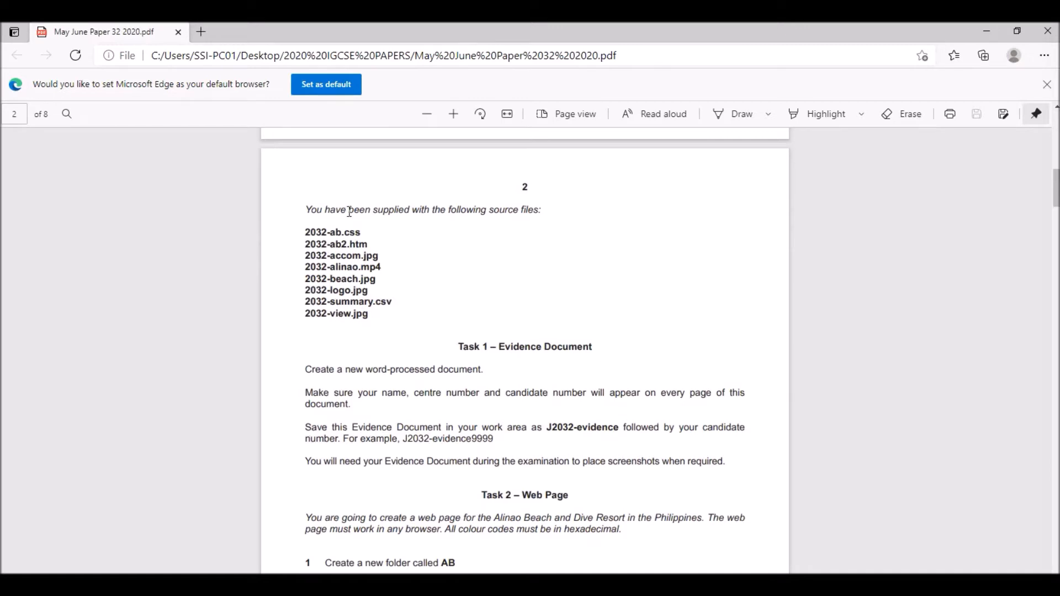
- Read the supplied source file list, the Task 1 evidence document instructions and the Task 2 web page instructions in the exam paper
{"action": "left_click_drag", "start_coordinate": [304, 234], "coordinate": [366, 324]}
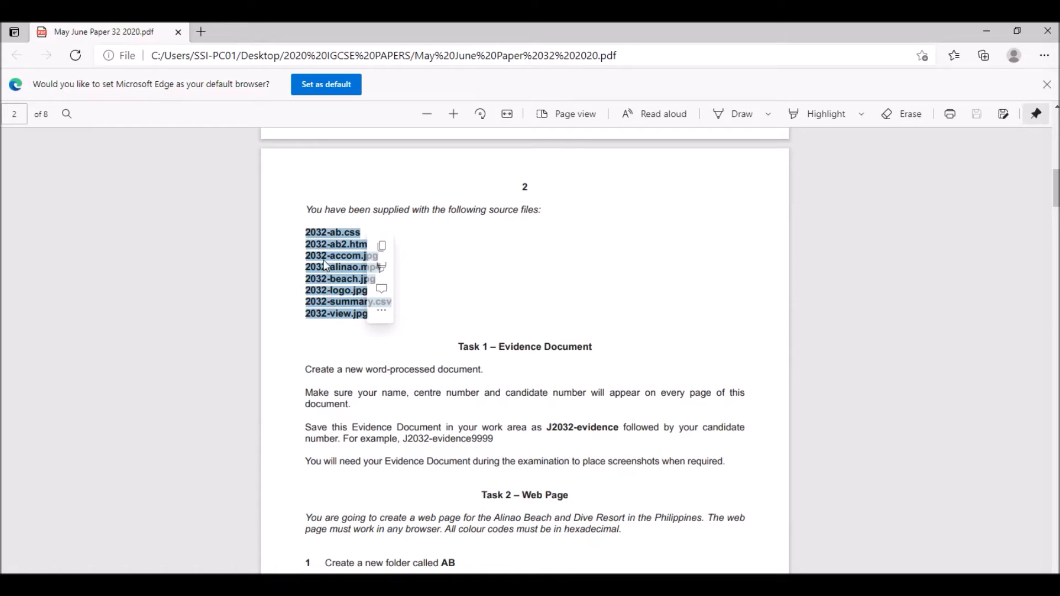
{"action": "left_click", "coordinate": [491, 307]}
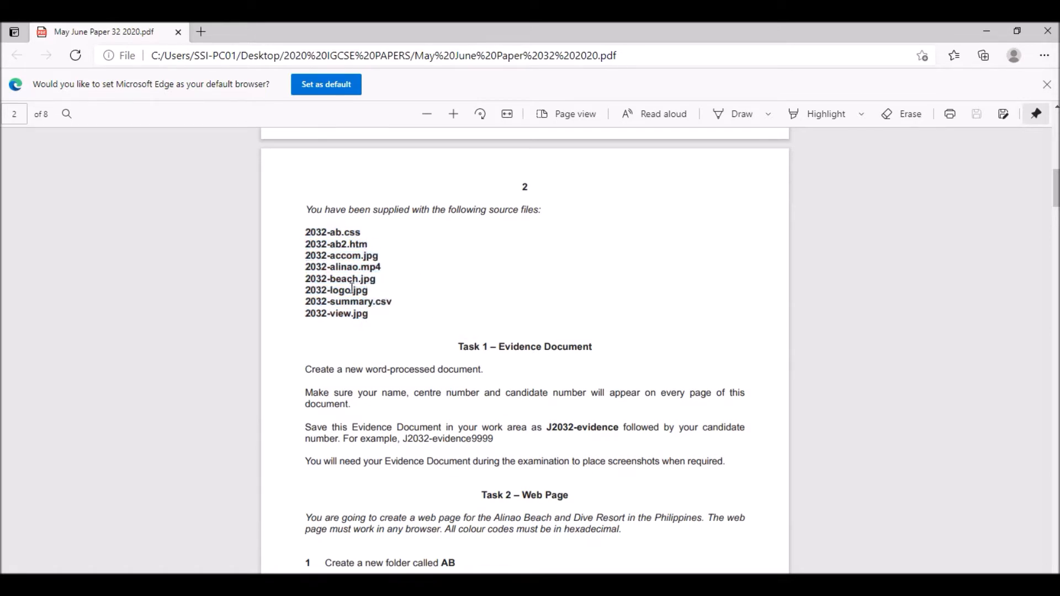
{"action": "scroll", "coordinate": [356, 296], "scroll_direction": "down", "scroll_amount": 3}
{"action": "scroll", "coordinate": [479, 232], "scroll_direction": "up", "scroll_amount": 1}
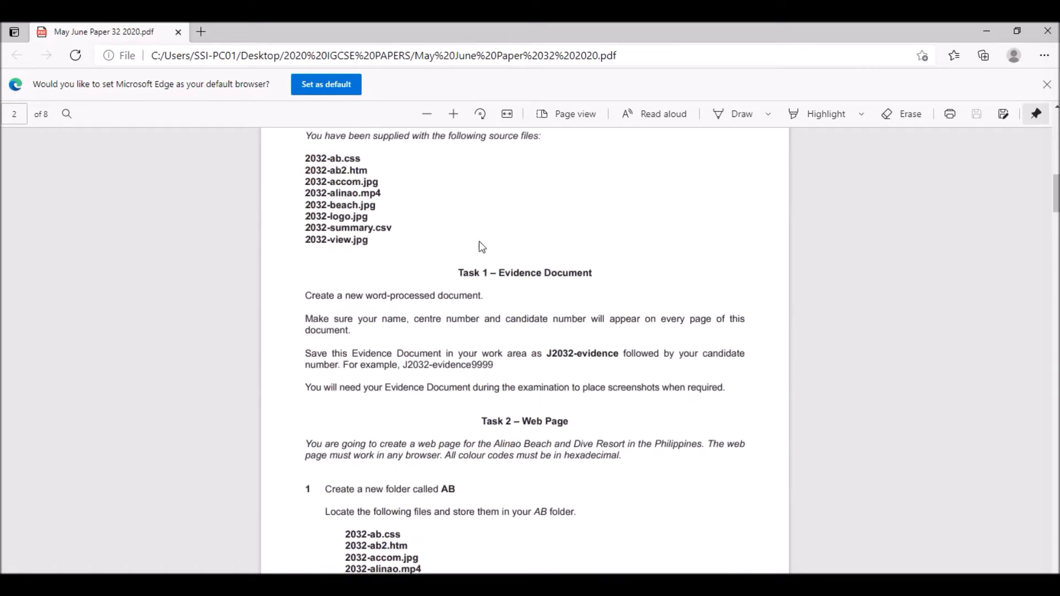
{"action": "left_click_drag", "start_coordinate": [455, 269], "coordinate": [600, 277]}
{"action": "left_click_drag", "start_coordinate": [304, 296], "coordinate": [725, 391]}
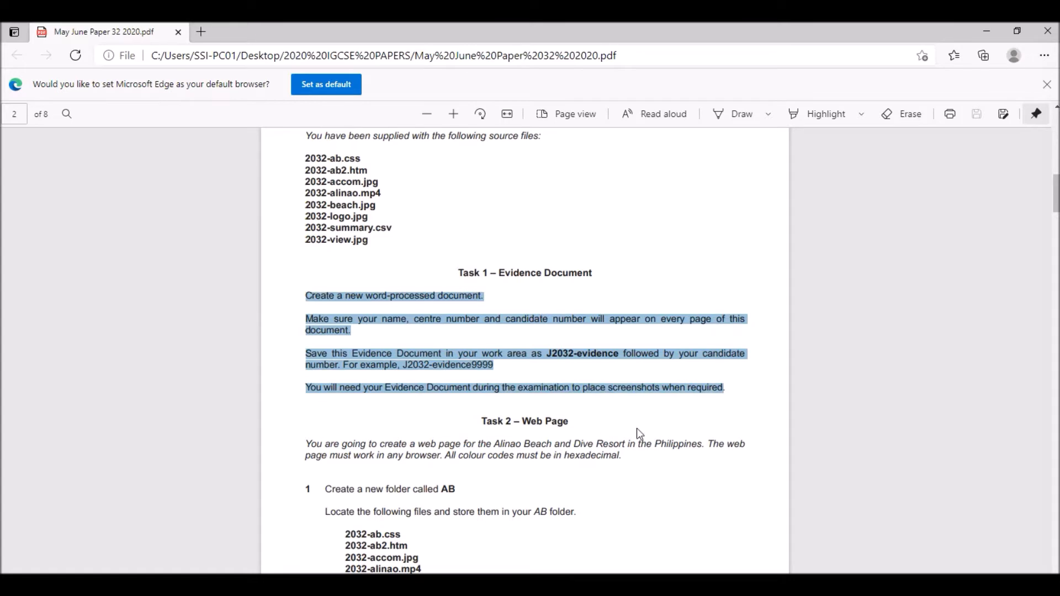
{"action": "key", "text": "alt+Tab"}
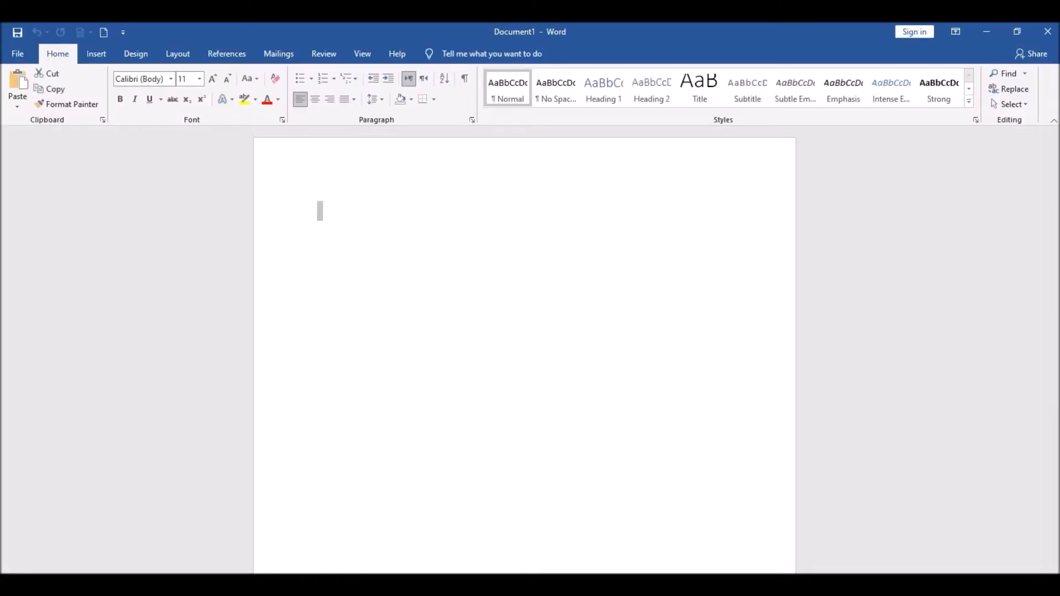
{"action": "key", "text": "alt+Tab"}
{"action": "scroll", "coordinate": [421, 355], "scroll_direction": "down", "scroll_amount": 4}
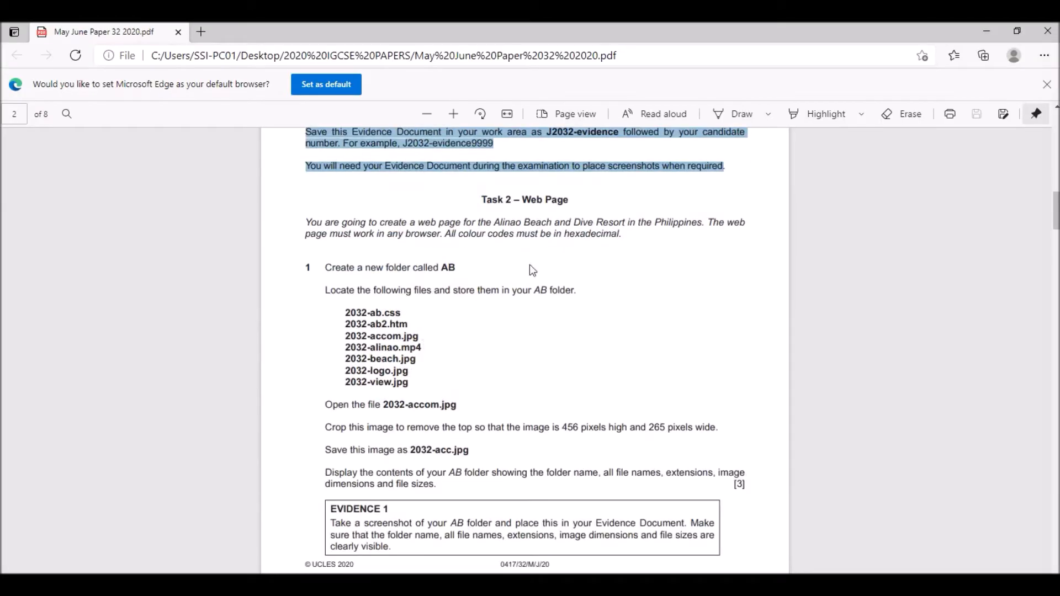
{"action": "left_click_drag", "start_coordinate": [517, 198], "coordinate": [558, 200]}
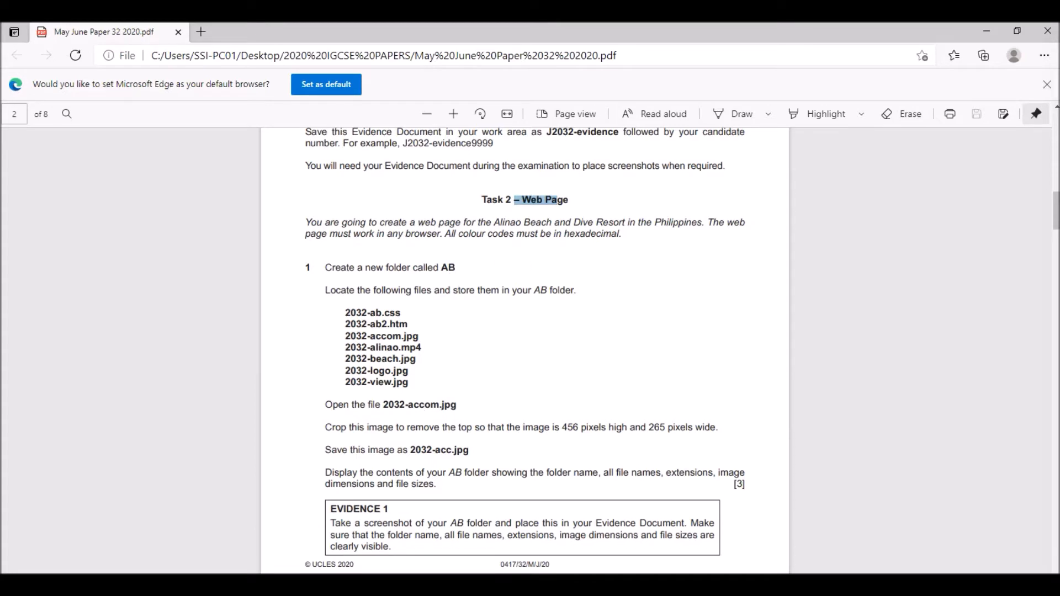
- Switch to File Explorer, close the TGC folder window and bring up the 2020 IGCSE PAPERS folder
{"action": "left_click", "coordinate": [341, 593]}
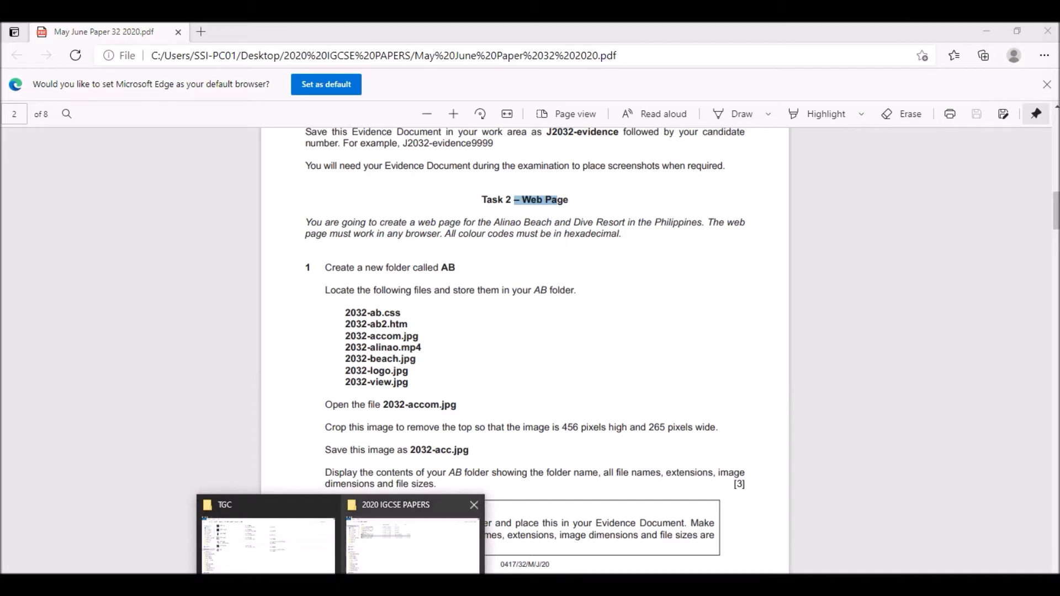
{"action": "mouse_move", "coordinate": [329, 508]}
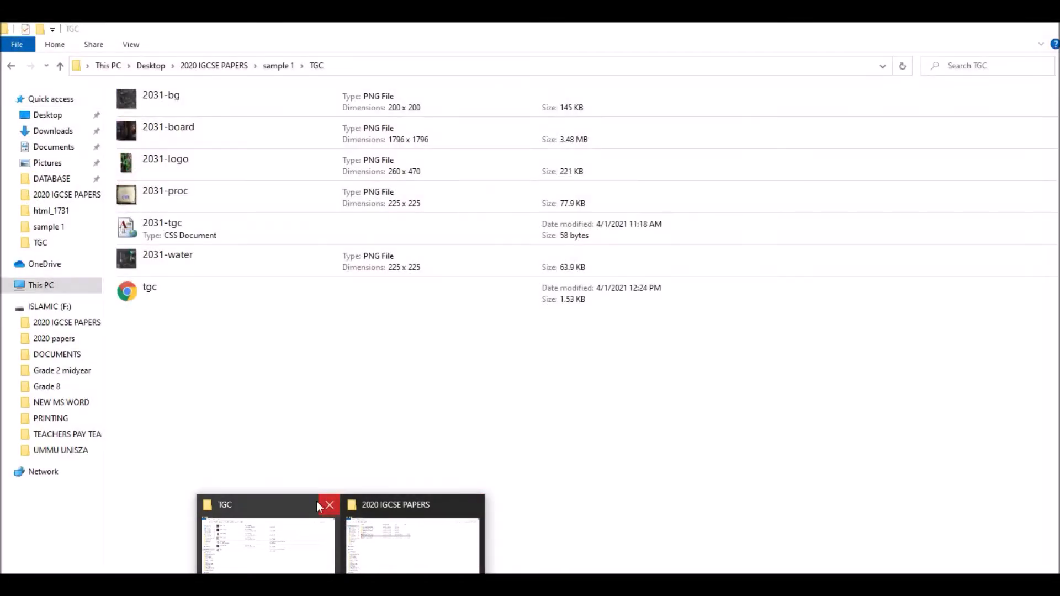
{"action": "left_click", "coordinate": [329, 505]}
{"action": "left_click", "coordinate": [365, 527]}
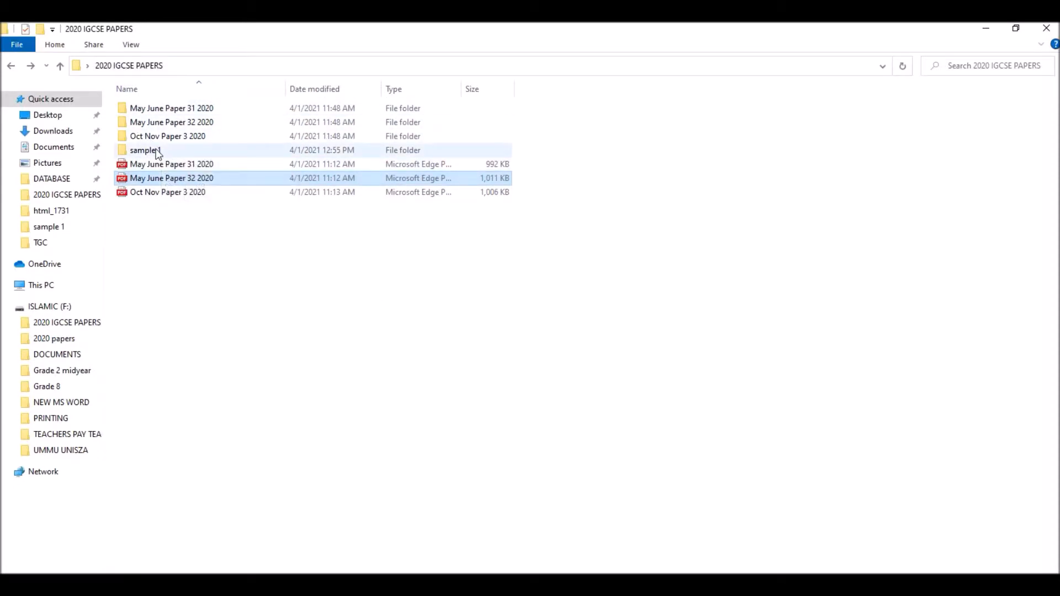
- Create a new folder named "sample 2" in the 2020 IGCSE PAPERS folder
{"action": "right_click", "coordinate": [167, 252]}
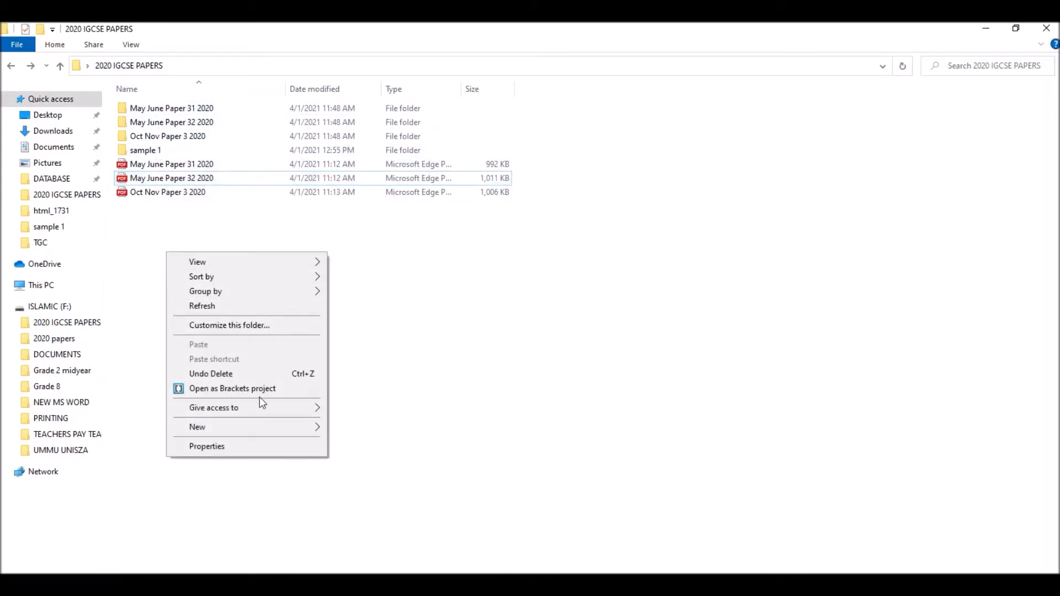
{"action": "mouse_move", "coordinate": [282, 426]}
{"action": "left_click", "coordinate": [353, 430]}
{"action": "type", "text": "sample 2"}
{"action": "key", "text": "Return"}
- Create a new folder named "AB" inside the sample 2 folder
{"action": "double_click", "coordinate": [160, 138]}
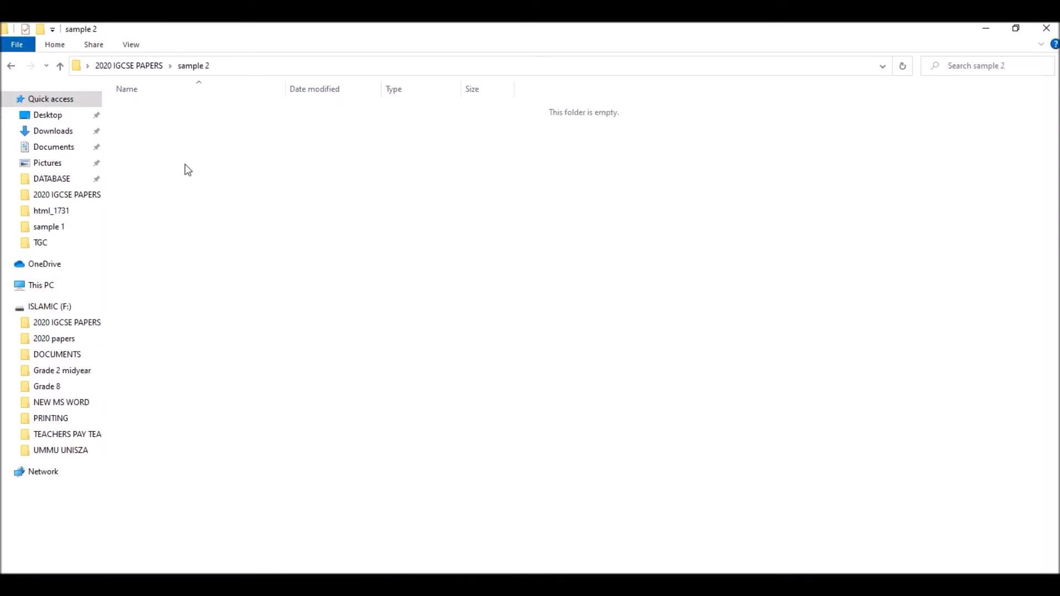
{"action": "right_click", "coordinate": [186, 165]}
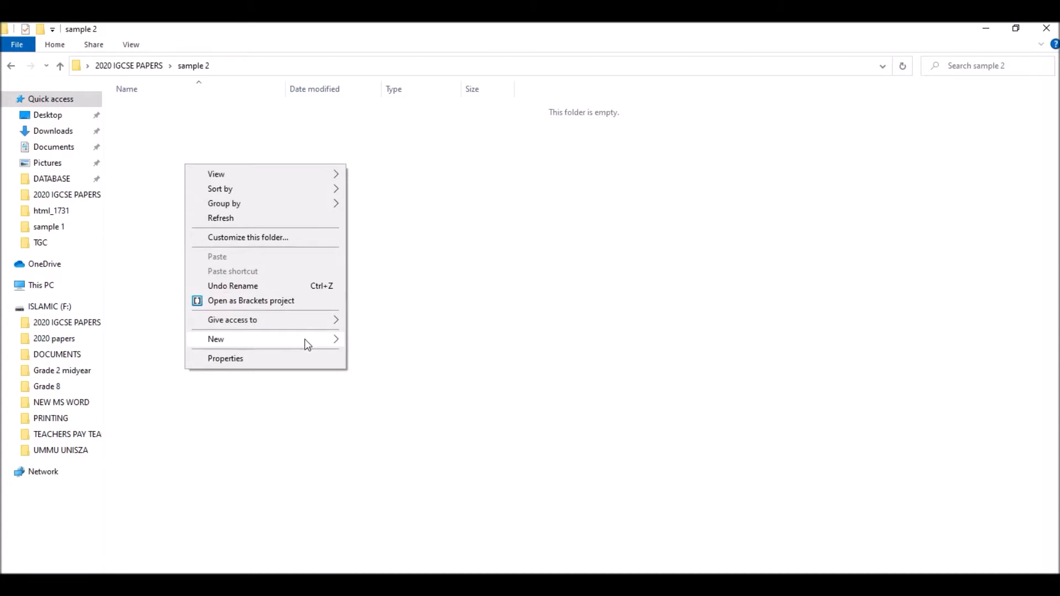
{"action": "mouse_move", "coordinate": [332, 339]}
{"action": "left_click", "coordinate": [378, 341]}
{"action": "type", "text": "AB"}
{"action": "key", "text": "Return"}
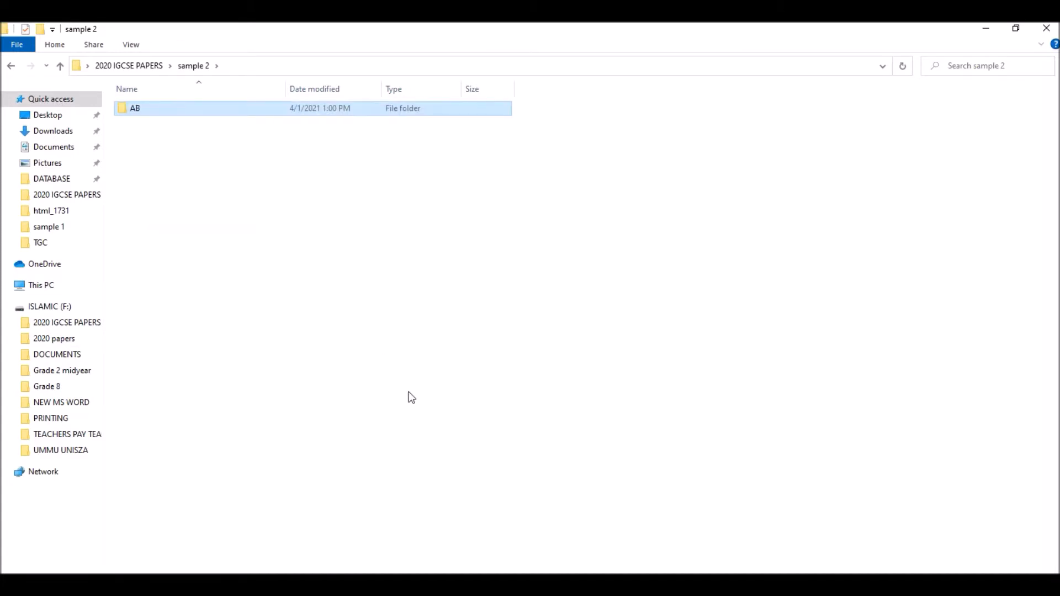
- Check which files the exam paper requires for AB, and open the Confidential Source Files June 2020 folder within May June Paper 32 2020
{"action": "key", "text": "alt+Tab"}
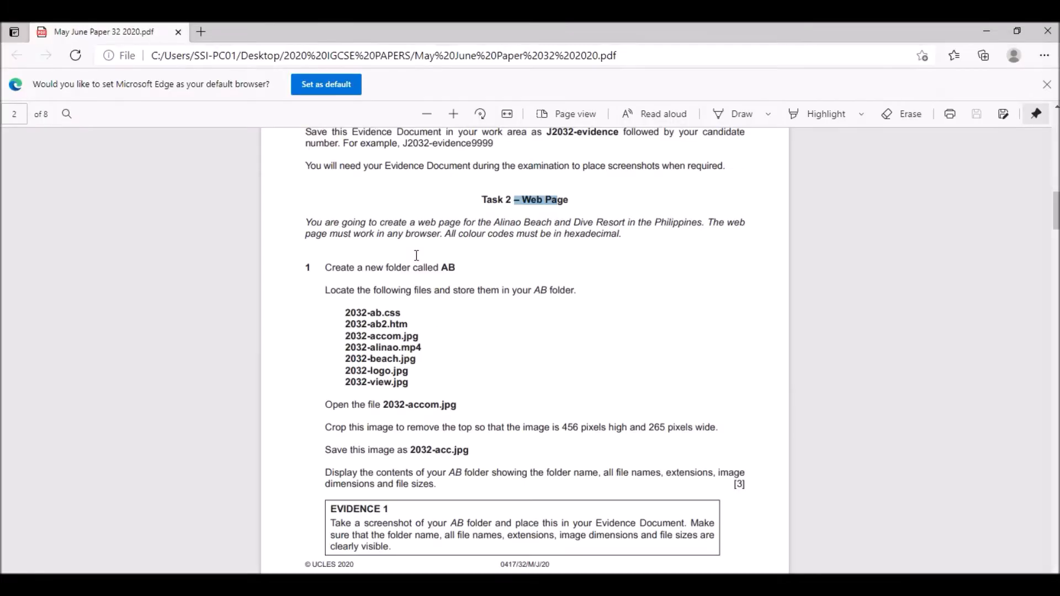
{"action": "scroll", "coordinate": [412, 261], "scroll_direction": "down", "scroll_amount": 3}
{"action": "left_click_drag", "start_coordinate": [343, 166], "coordinate": [408, 236]}
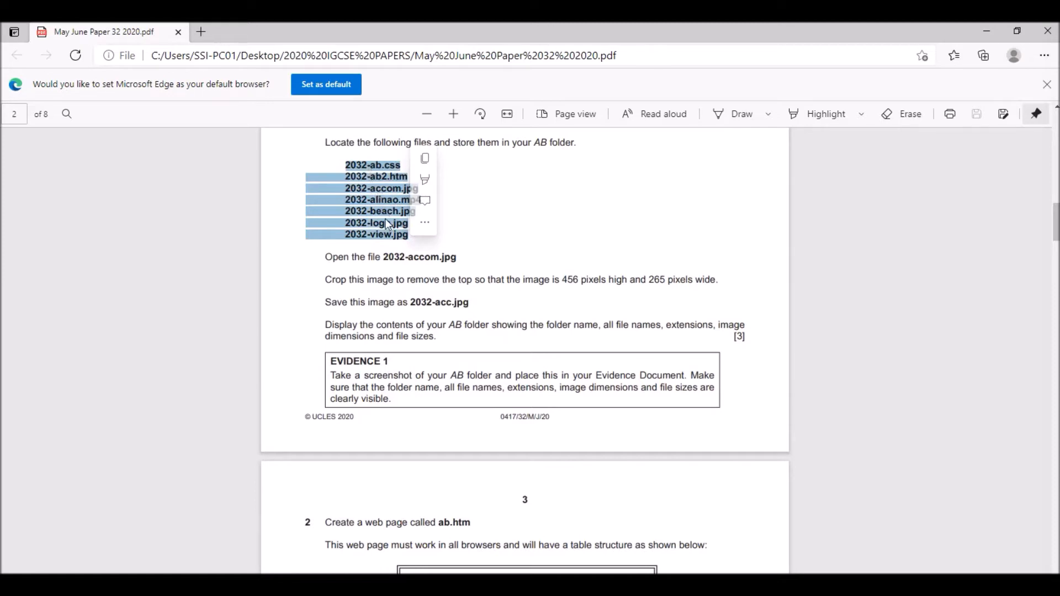
{"action": "left_click", "coordinate": [478, 255]}
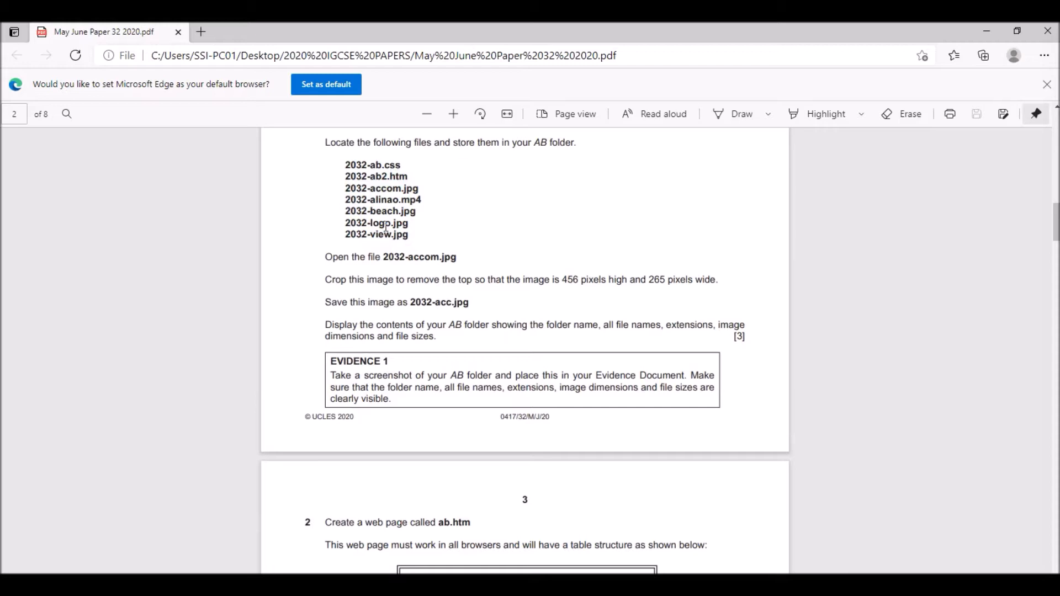
{"action": "key", "text": "alt+Tab"}
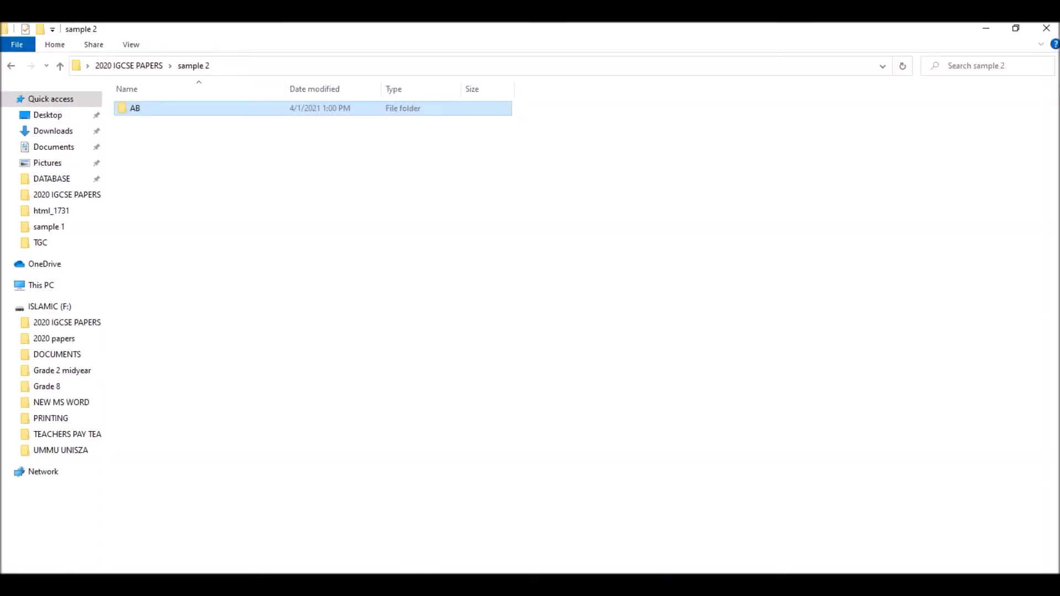
{"action": "left_click", "coordinate": [132, 67]}
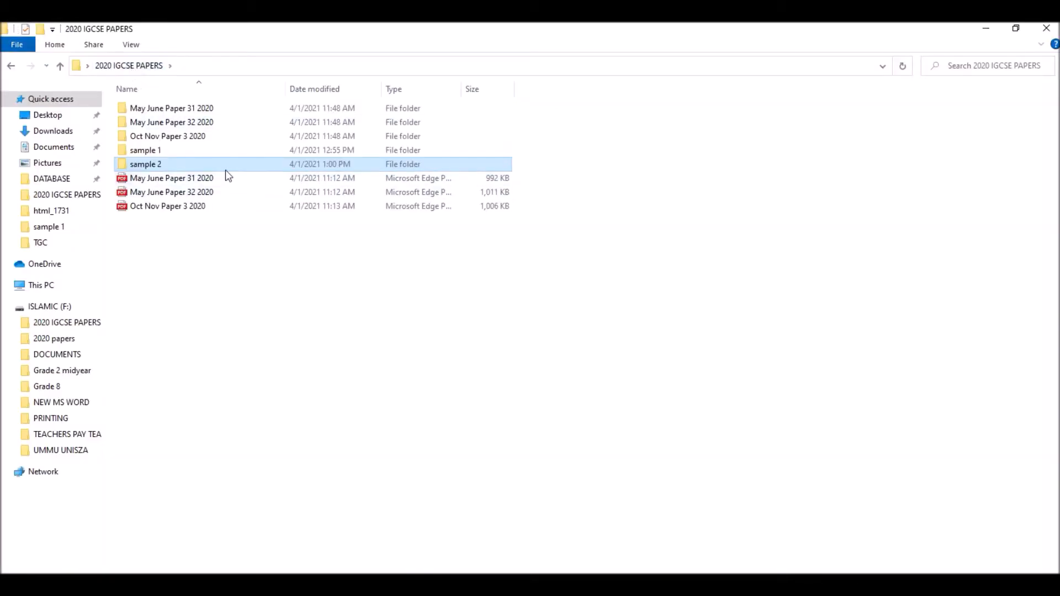
{"action": "left_click", "coordinate": [202, 122]}
{"action": "double_click", "coordinate": [201, 122]}
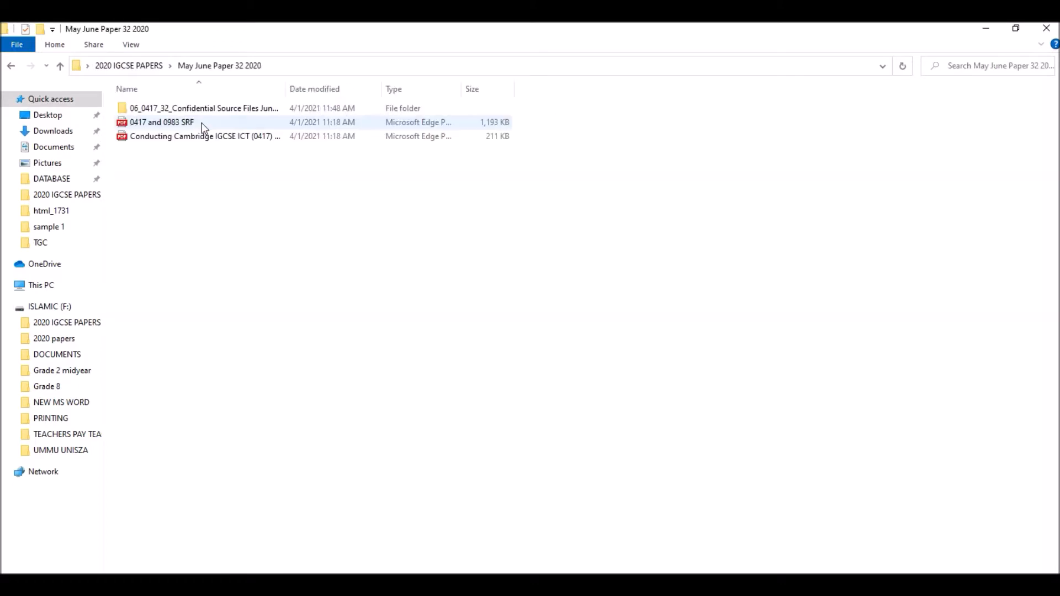
{"action": "double_click", "coordinate": [166, 108]}
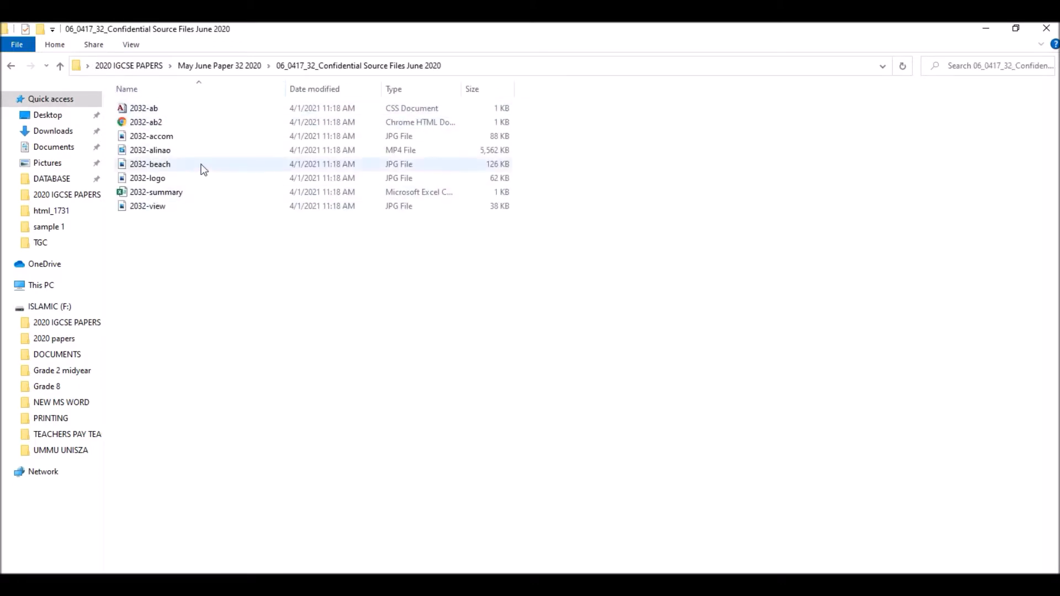
- Copy all the source files except 2032-summary into the AB folder inside sample 2
{"action": "left_click", "coordinate": [145, 206]}
{"action": "key", "text": "ctrl+a"}
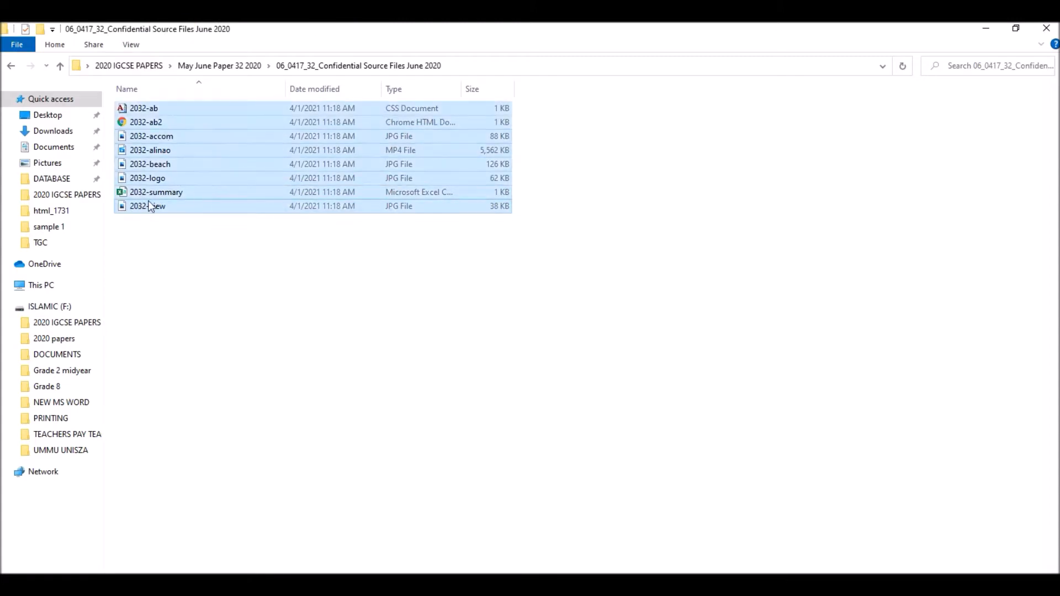
{"action": "left_click", "coordinate": [243, 192], "text": "ctrl"}
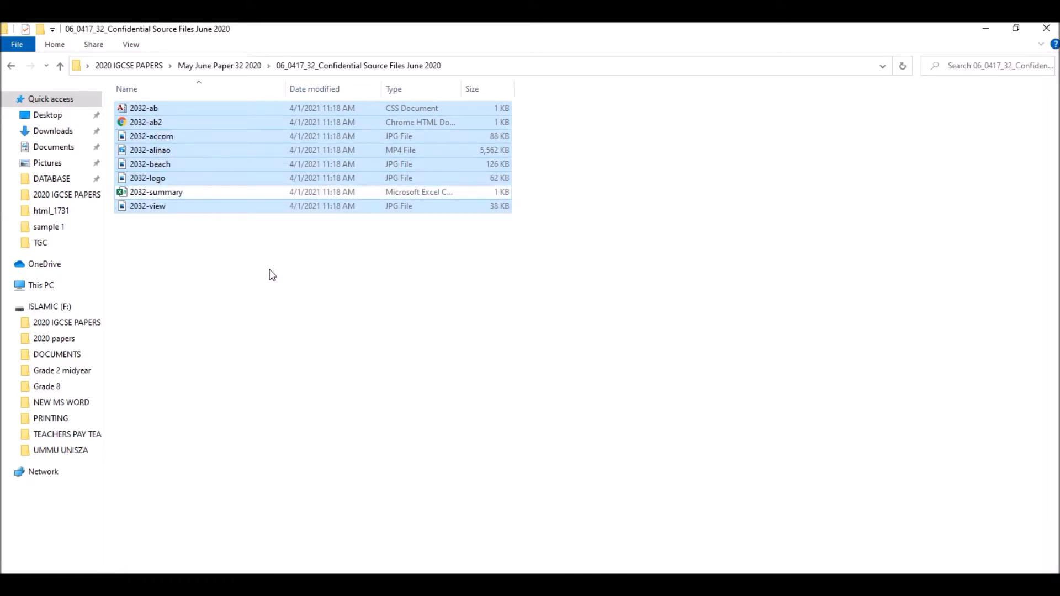
{"action": "left_click", "coordinate": [219, 64]}
{"action": "left_click", "coordinate": [138, 67]}
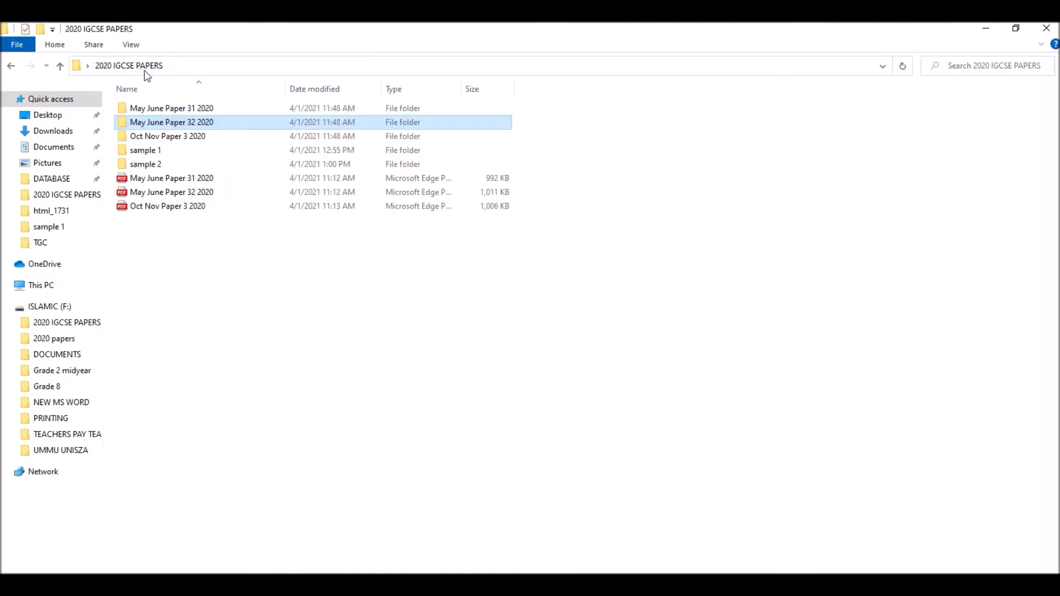
{"action": "double_click", "coordinate": [151, 165]}
{"action": "double_click", "coordinate": [148, 113]}
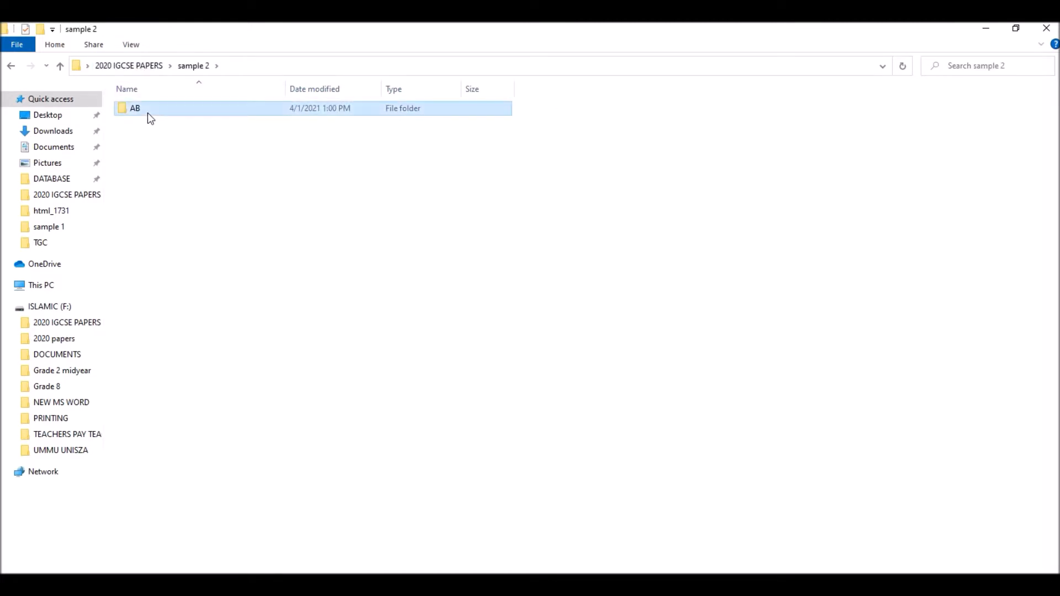
{"action": "key", "text": "ctrl+v"}
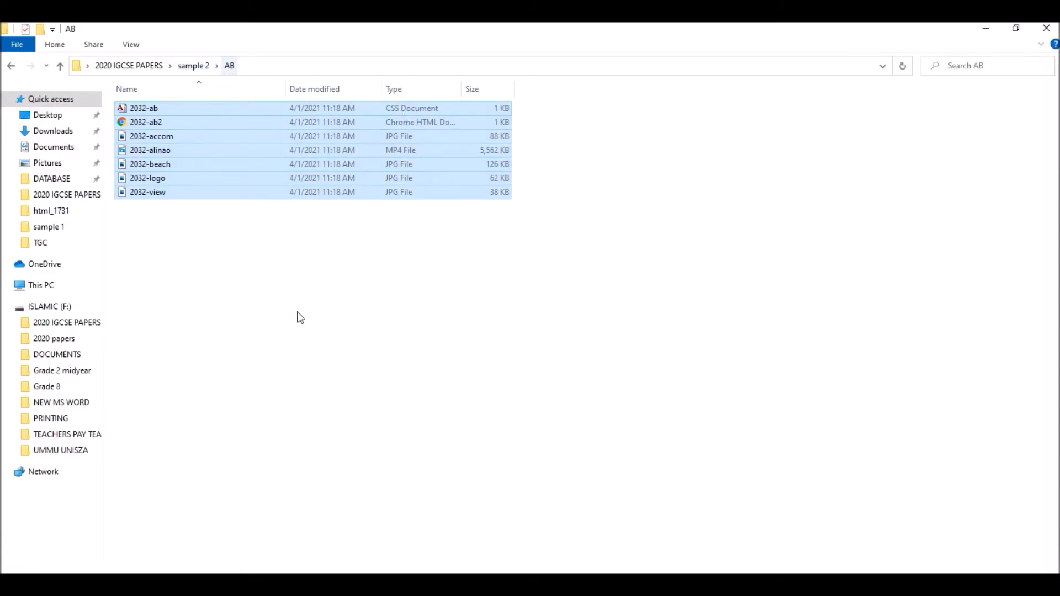
- Check the exam paper's image instructions, and open 2032-accom from the AB folder in a maximized Paint window
{"action": "key", "text": "alt+Tab"}
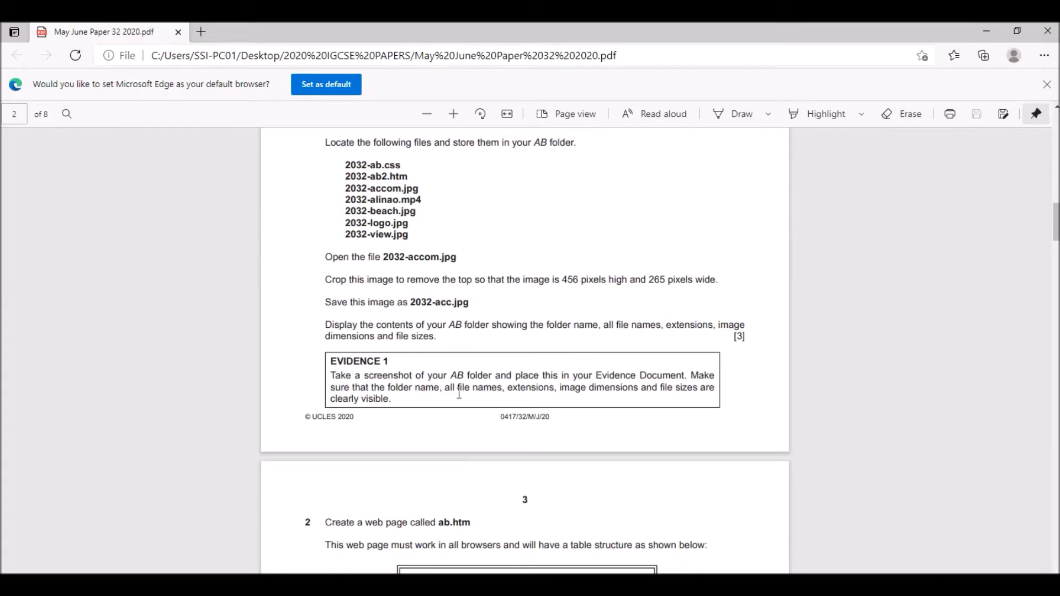
{"action": "scroll", "coordinate": [373, 248], "scroll_direction": "down", "scroll_amount": 1}
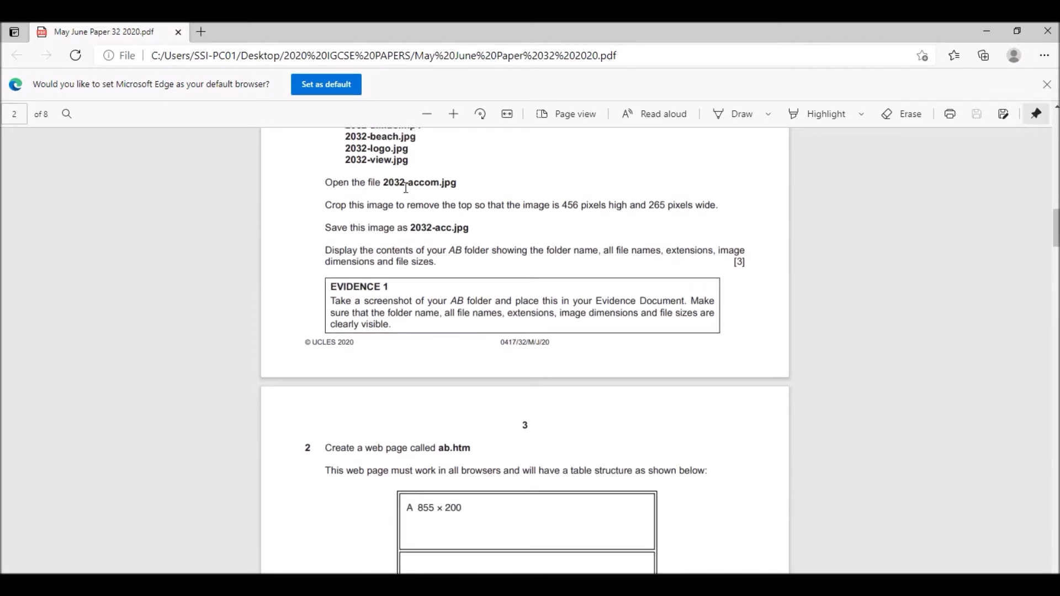
{"action": "left_click_drag", "start_coordinate": [331, 186], "coordinate": [459, 186]}
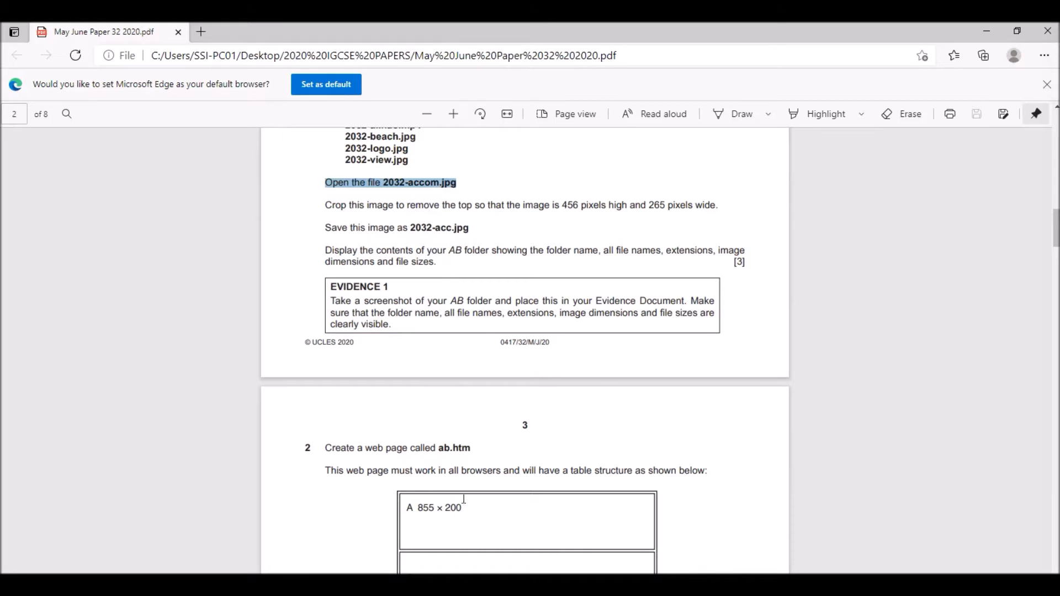
{"action": "key", "text": "alt+Tab"}
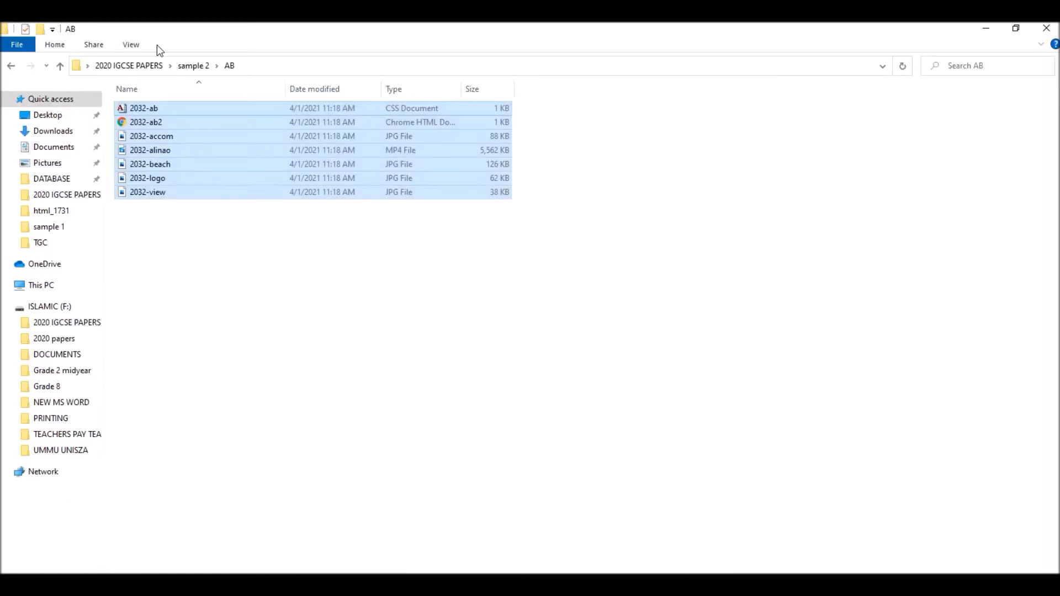
{"action": "left_click", "coordinate": [156, 111]}
{"action": "left_click", "coordinate": [160, 138]}
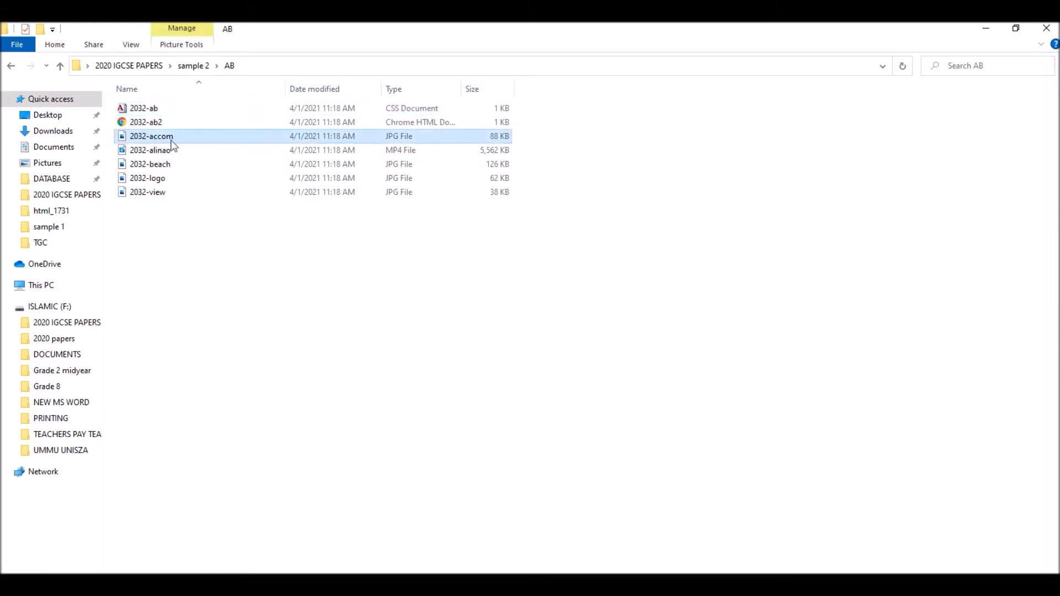
{"action": "left_click", "coordinate": [155, 136]}
{"action": "right_click", "coordinate": [156, 136]}
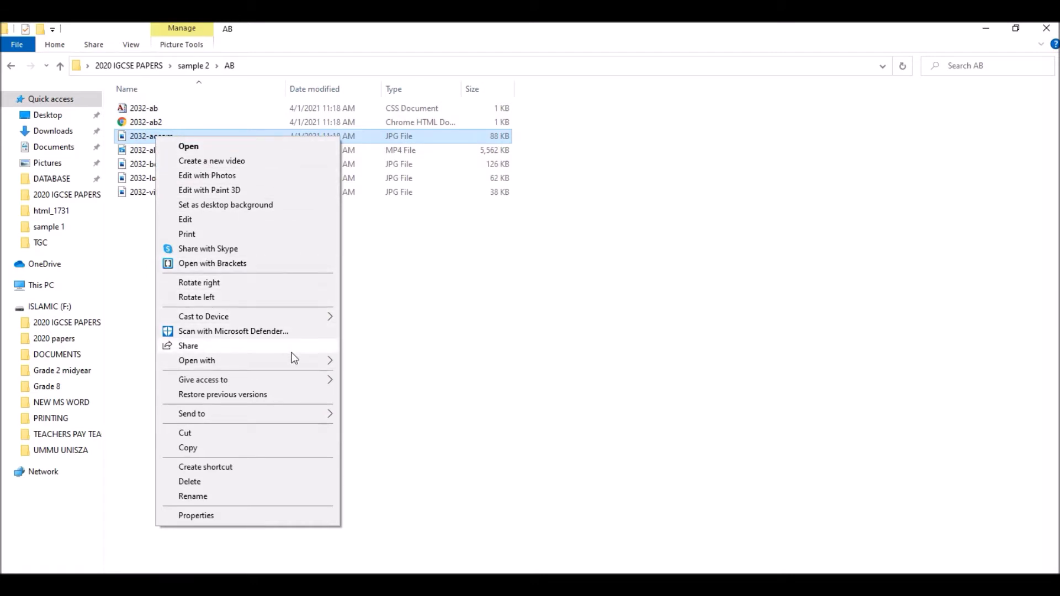
{"action": "mouse_move", "coordinate": [330, 362]}
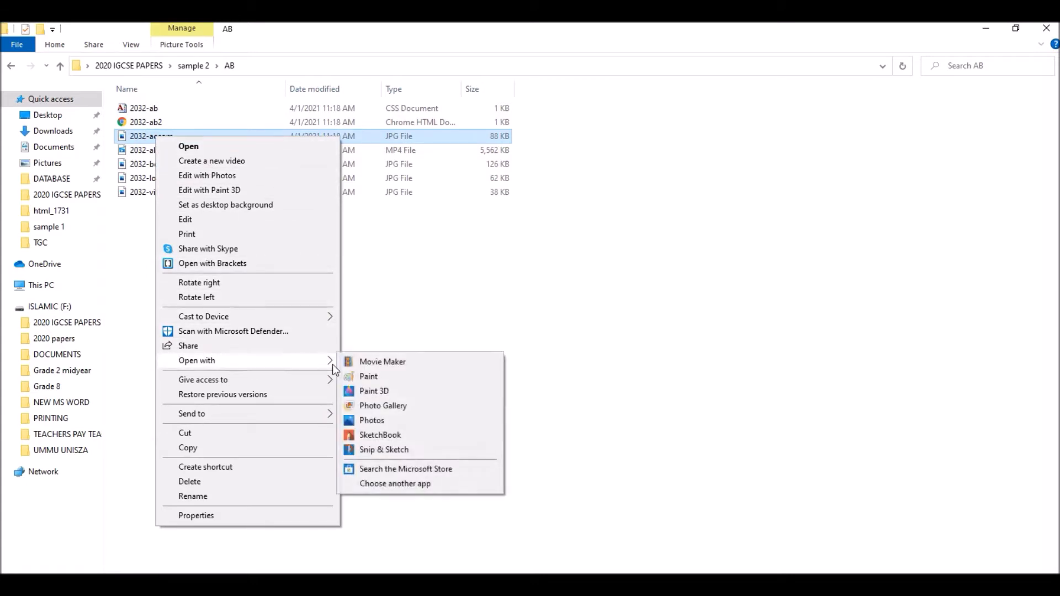
{"action": "left_click", "coordinate": [383, 377]}
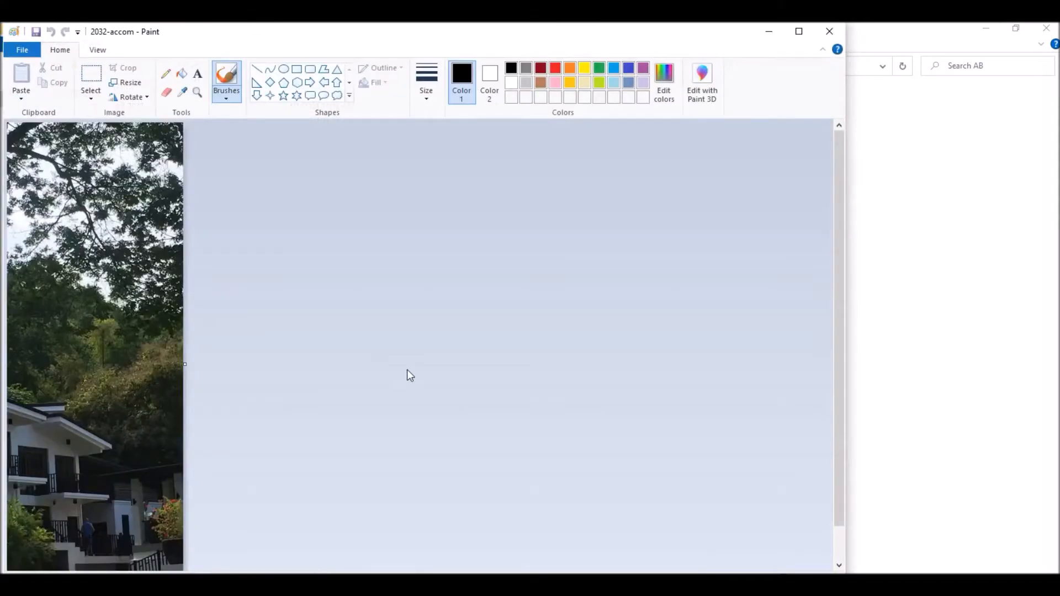
{"action": "left_click", "coordinate": [805, 35]}
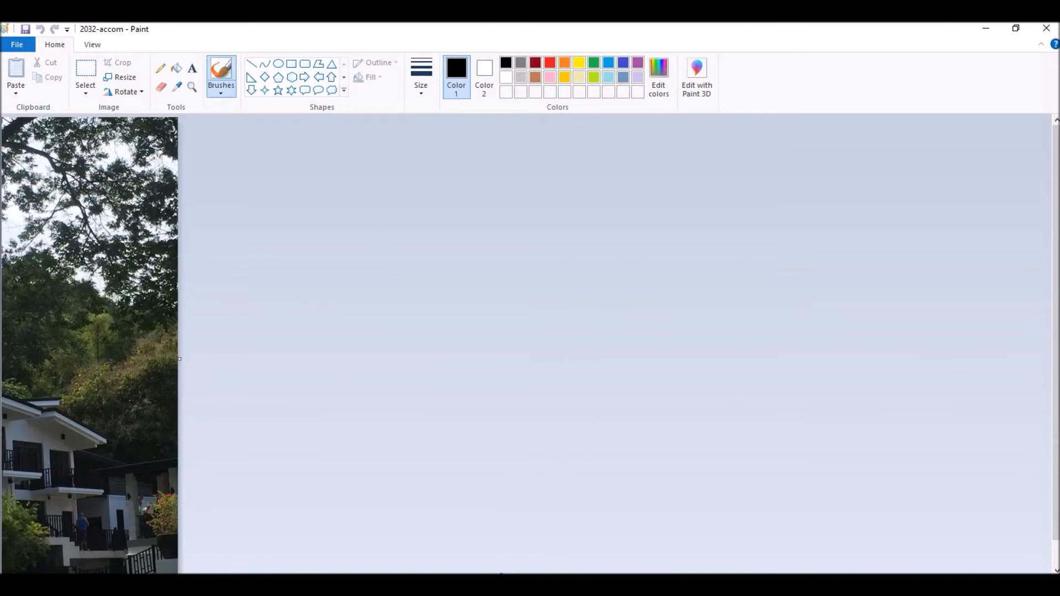
- Check the exam paper for the crop instruction and required pixel size, and return to the open 2032-accom image
{"action": "key", "text": "alt+Tab"}
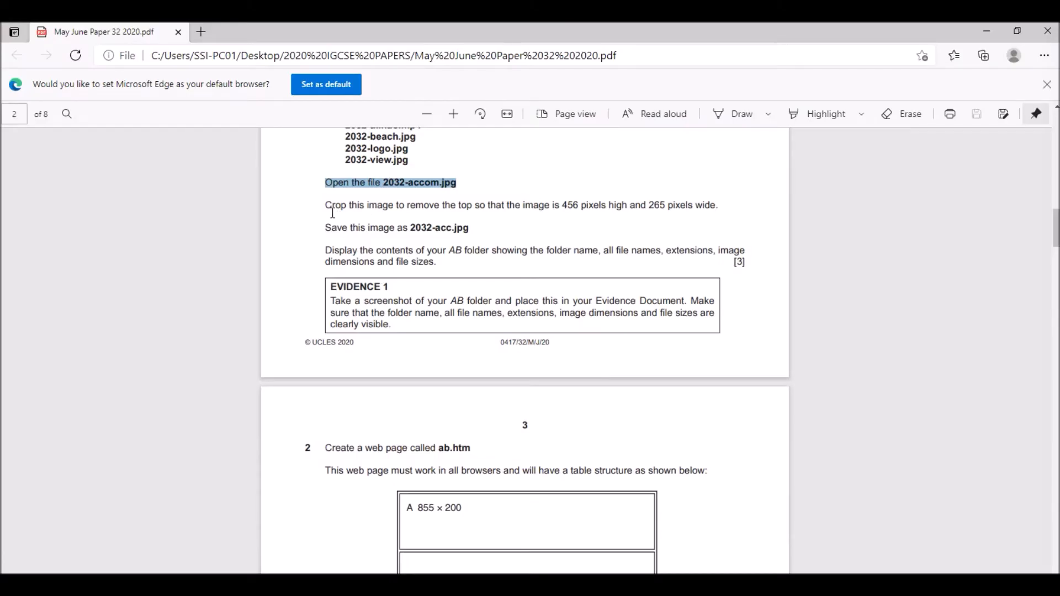
{"action": "left_click_drag", "start_coordinate": [325, 206], "coordinate": [424, 213]}
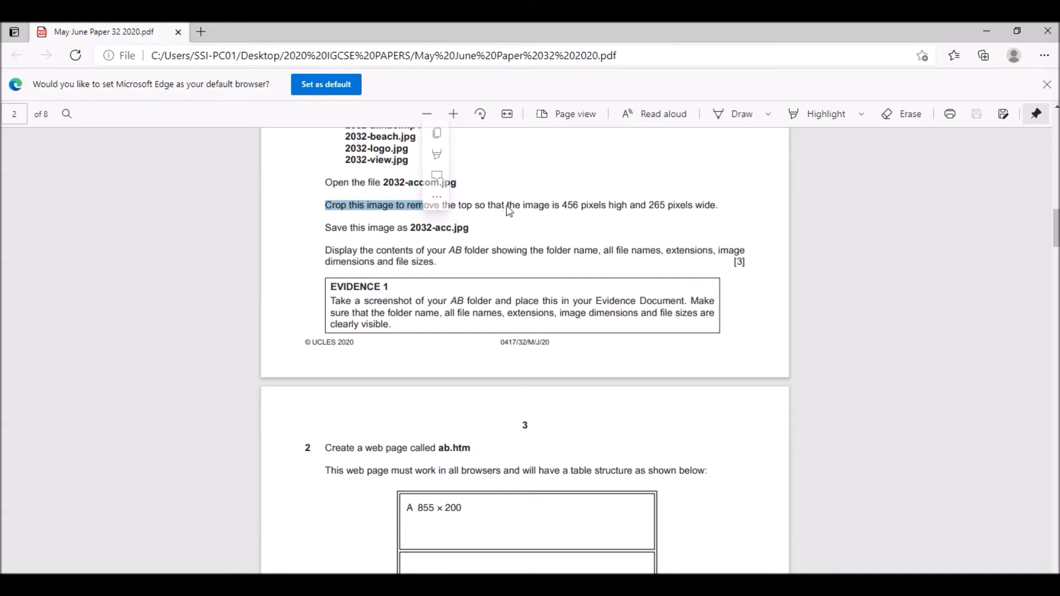
{"action": "left_click_drag", "start_coordinate": [562, 206], "coordinate": [726, 204]}
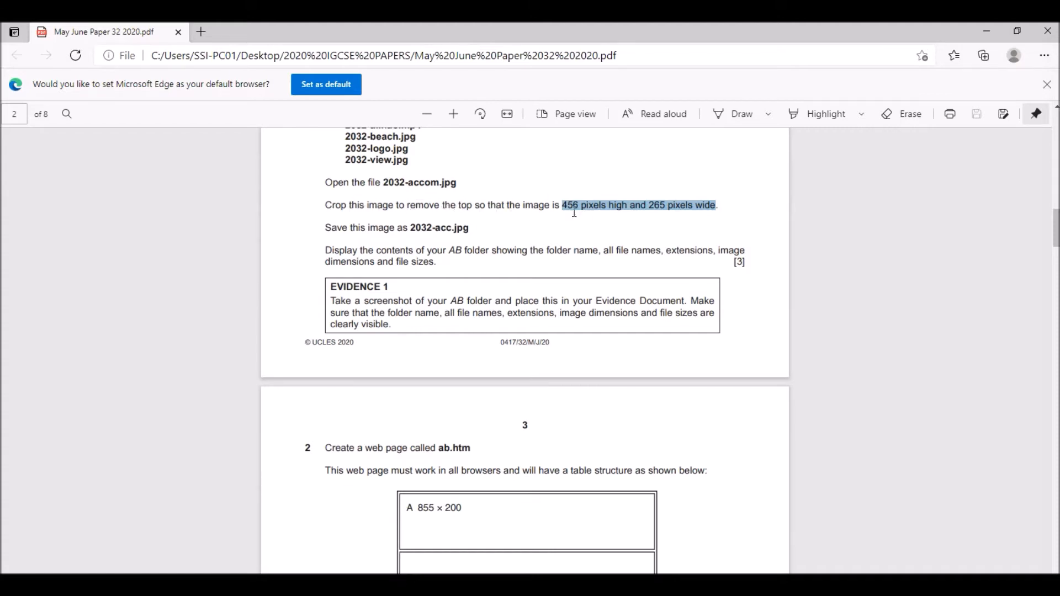
{"action": "left_click", "coordinate": [571, 584]}
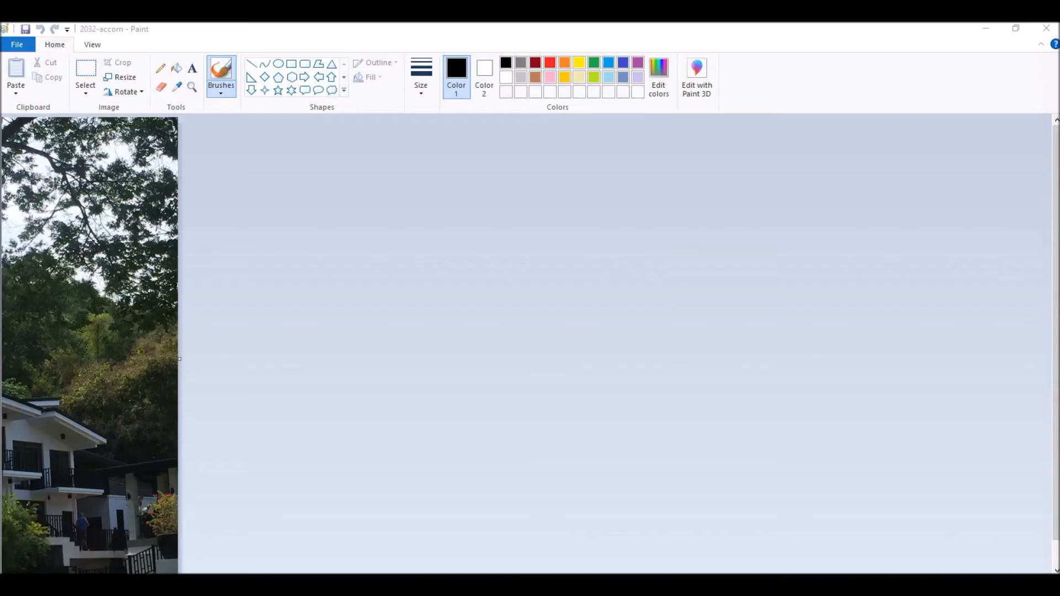
{"action": "scroll", "coordinate": [38, 189], "scroll_direction": "down", "scroll_amount": 1}
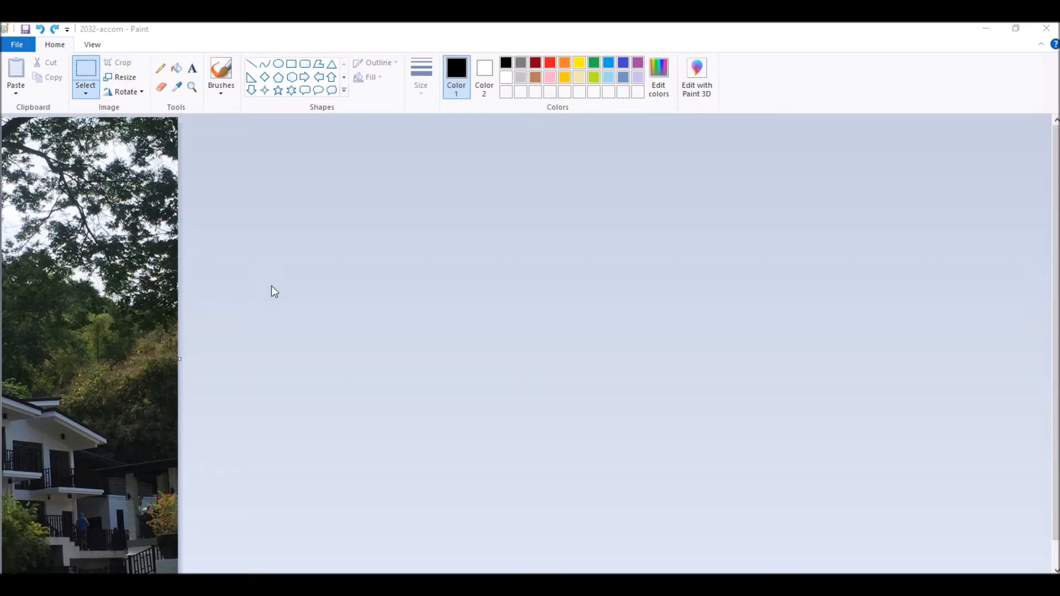
- Select the entire 2032-accom image and apply a crop to that selection
{"action": "left_click", "coordinate": [87, 87]}
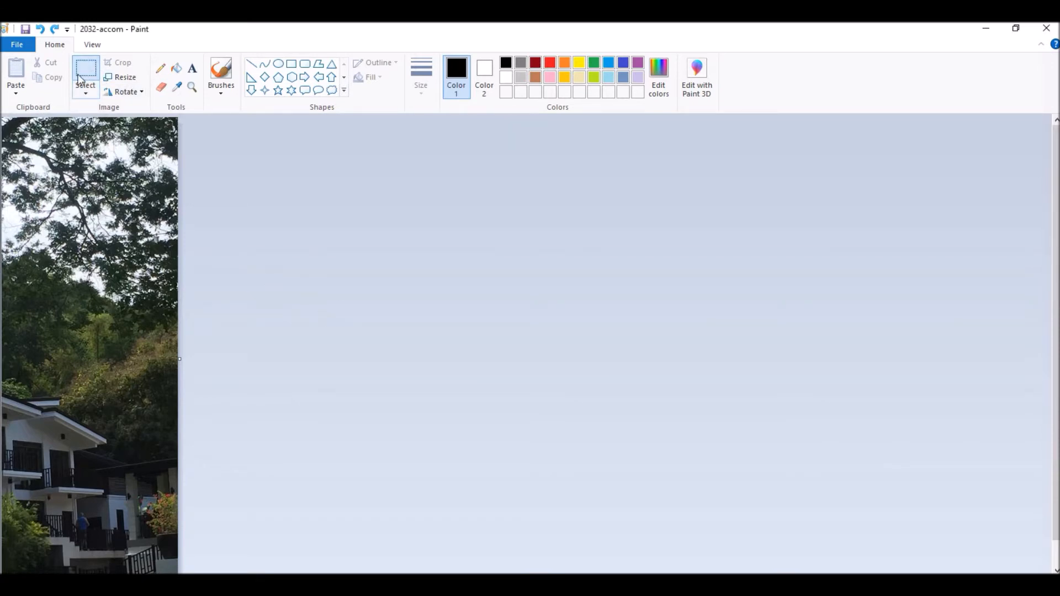
{"action": "key", "text": "ctrl+a"}
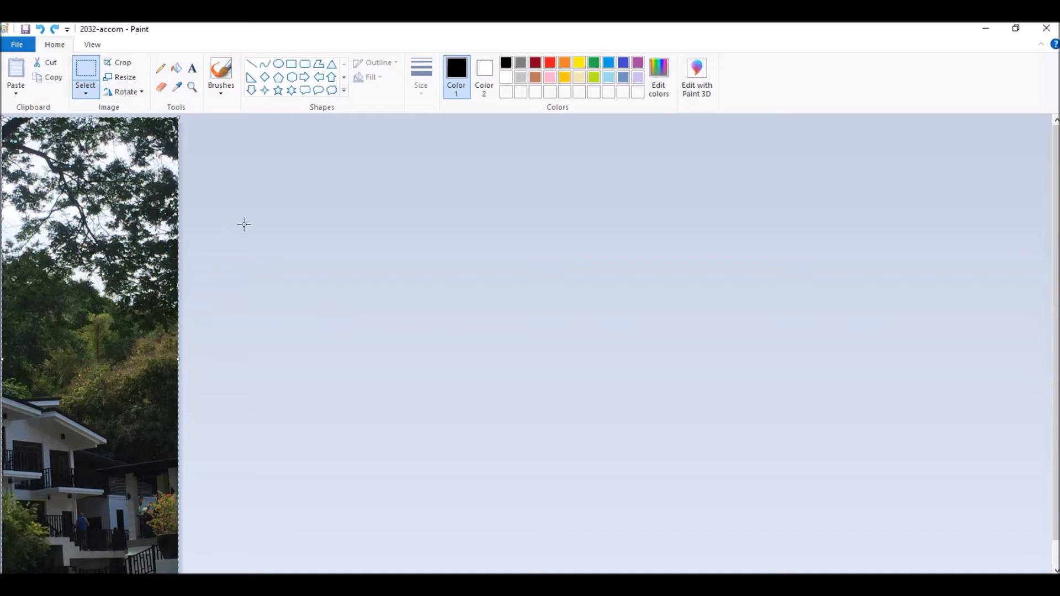
{"action": "left_click", "coordinate": [108, 62]}
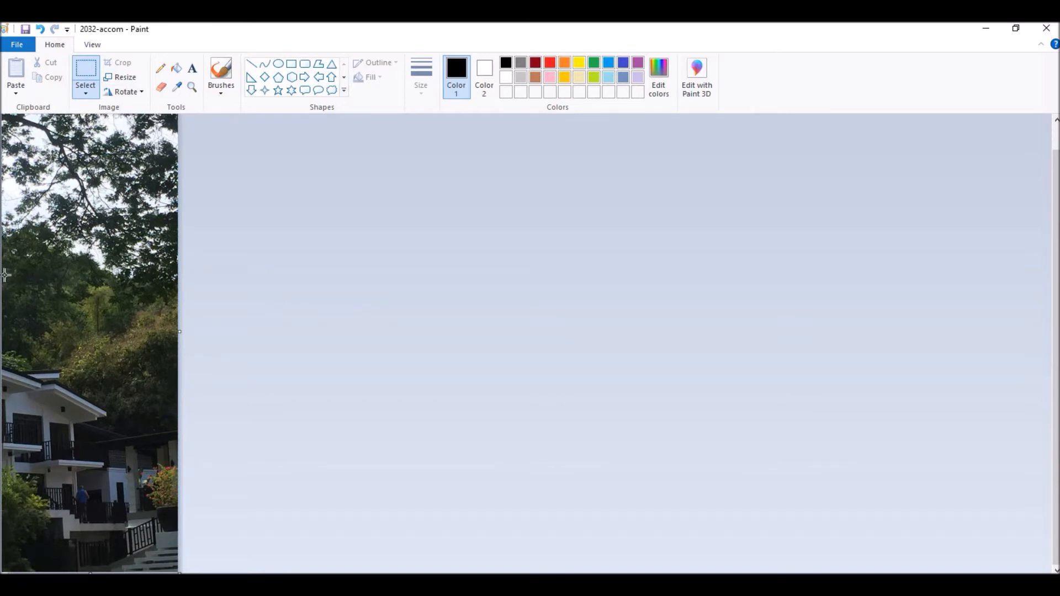
- Select the lower part of the image across its full width and crop to it, about 273 × 456 pixels, removing the top
{"action": "left_click_drag", "start_coordinate": [4, 270], "coordinate": [166, 572]}
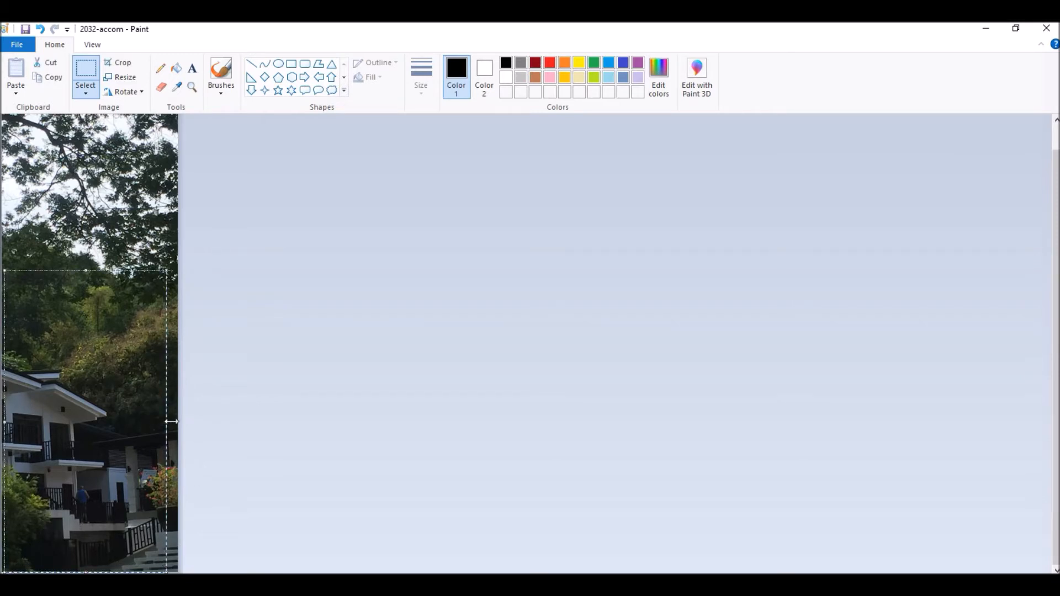
{"action": "left_click_drag", "start_coordinate": [181, 426], "coordinate": [181, 426]}
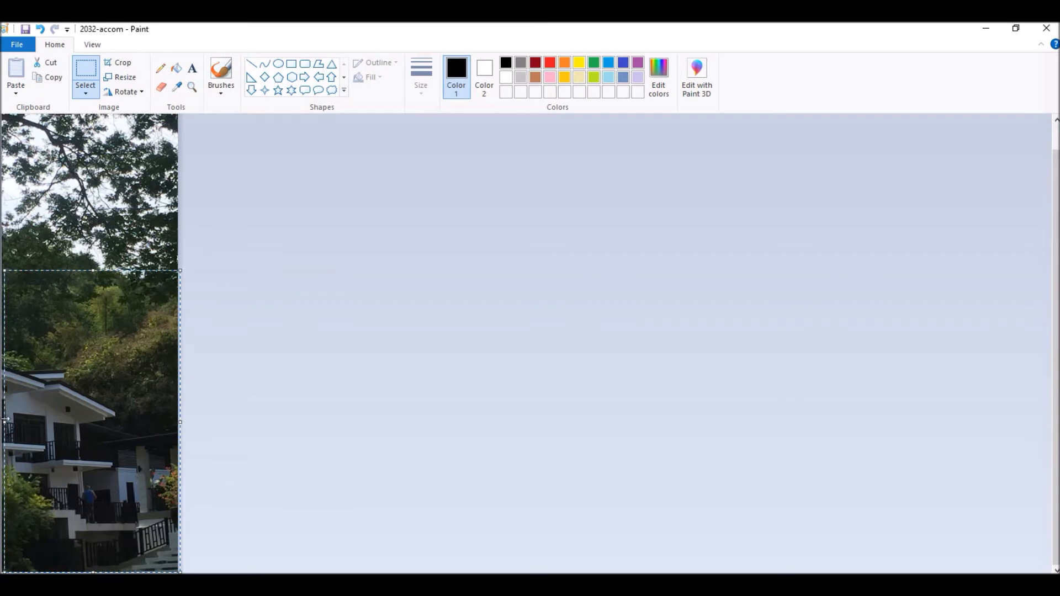
{"action": "left_click_drag", "start_coordinate": [3, 423], "coordinate": [1, 422]}
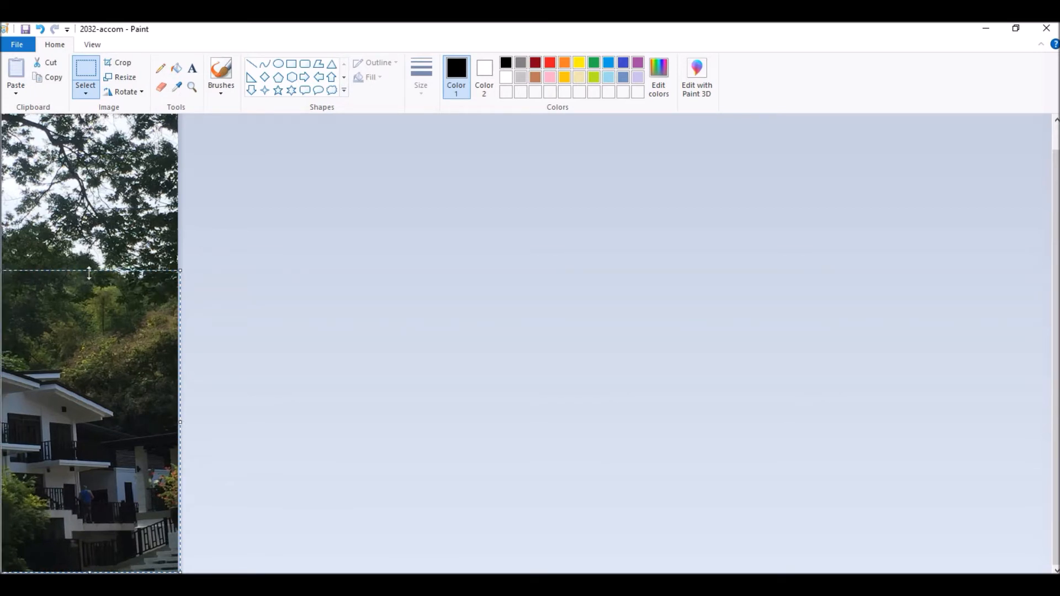
{"action": "left_click_drag", "start_coordinate": [89, 270], "coordinate": [101, 228]}
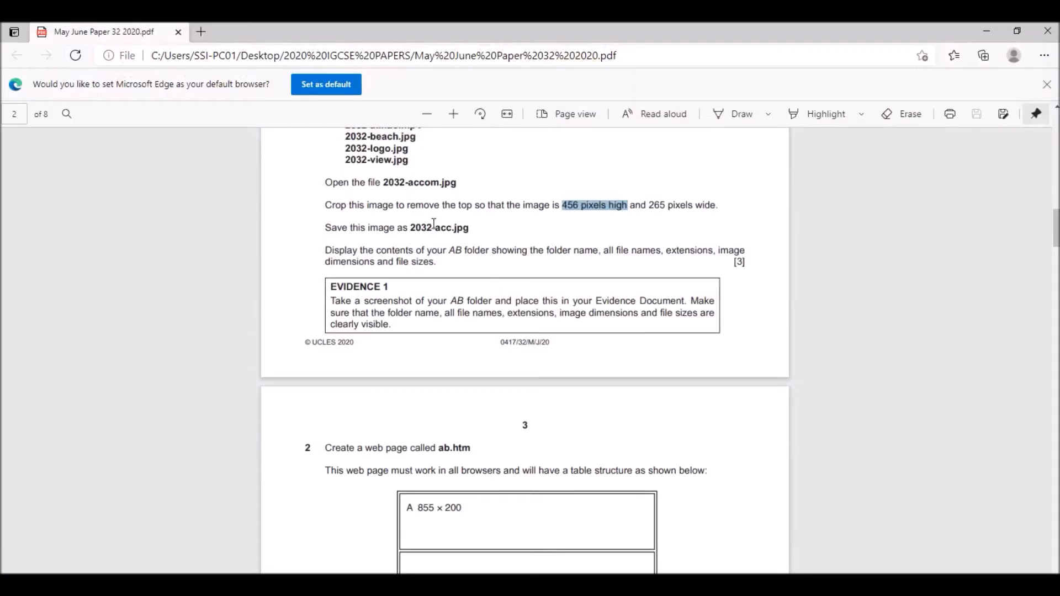
{"action": "left_click", "coordinate": [987, 31]}
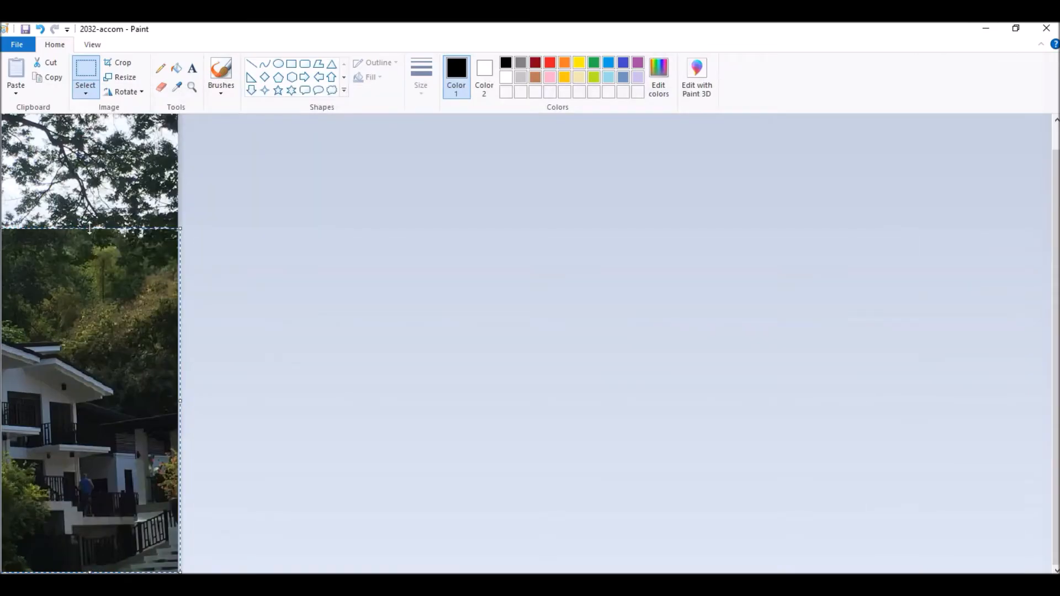
{"action": "left_click_drag", "start_coordinate": [89, 227], "coordinate": [88, 269]}
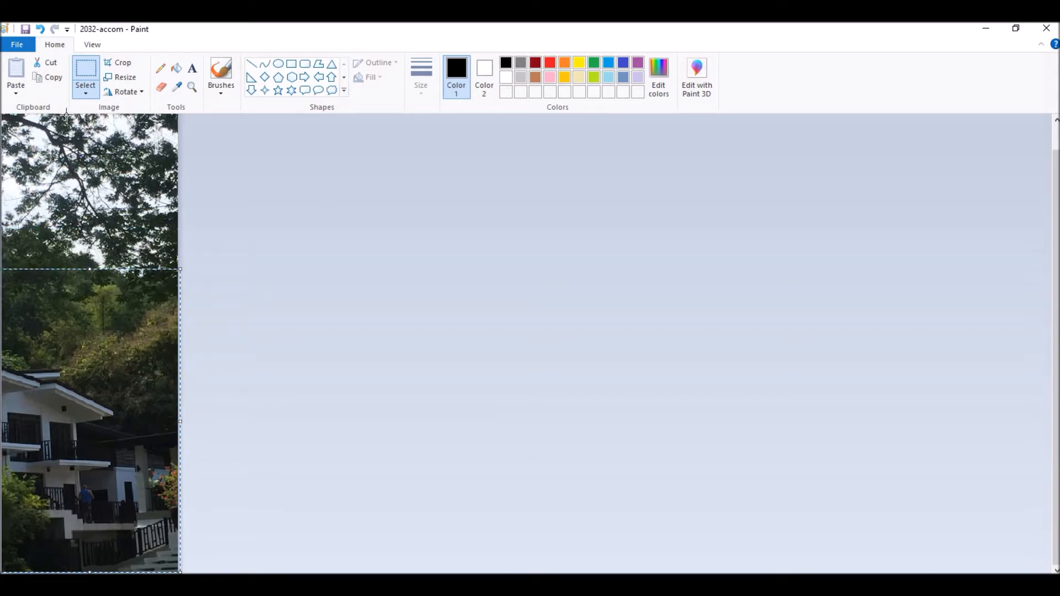
{"action": "left_click", "coordinate": [118, 62]}
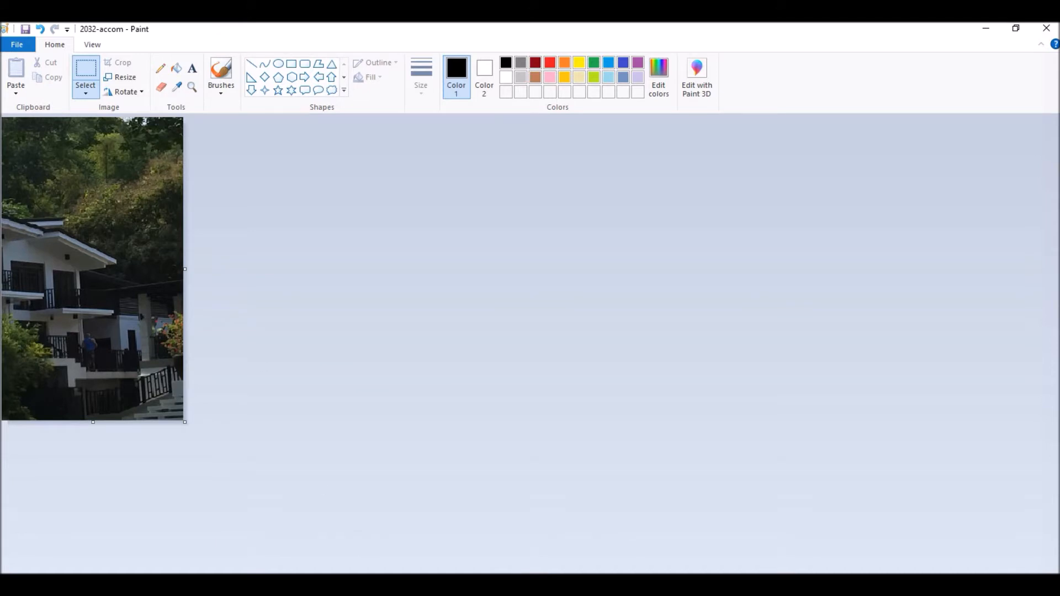
- Copy the file name 2032-acc.jpg from the exam paper and save the cropped image under it as a JPEG in the AB folder
{"action": "key", "text": "alt+Tab"}
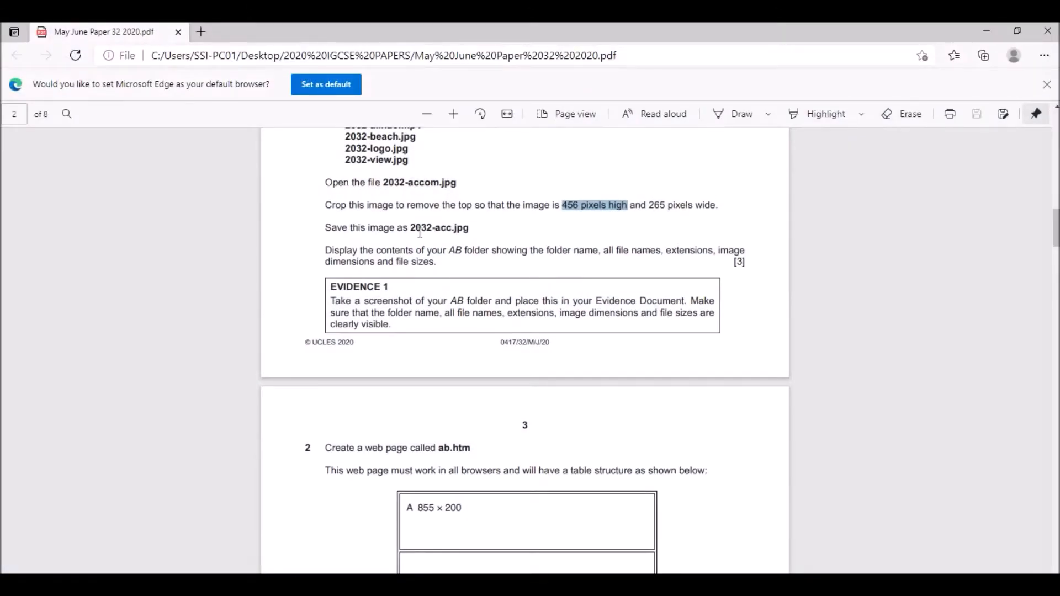
{"action": "left_click_drag", "start_coordinate": [412, 231], "coordinate": [467, 232]}
{"action": "key", "text": "ctrl+c"}
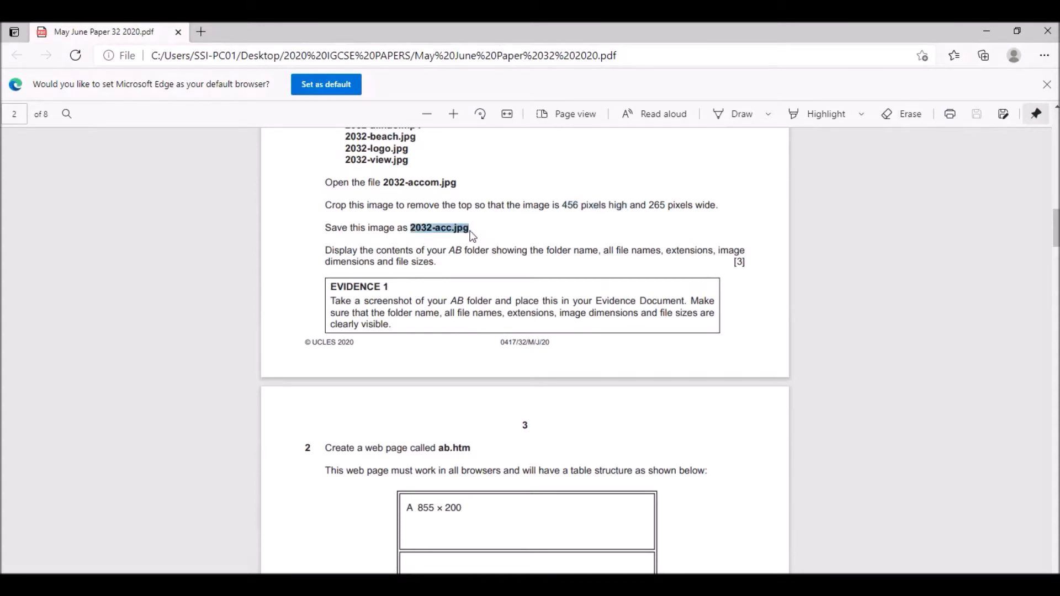
{"action": "left_click", "coordinate": [986, 31]}
{"action": "left_click", "coordinate": [20, 46]}
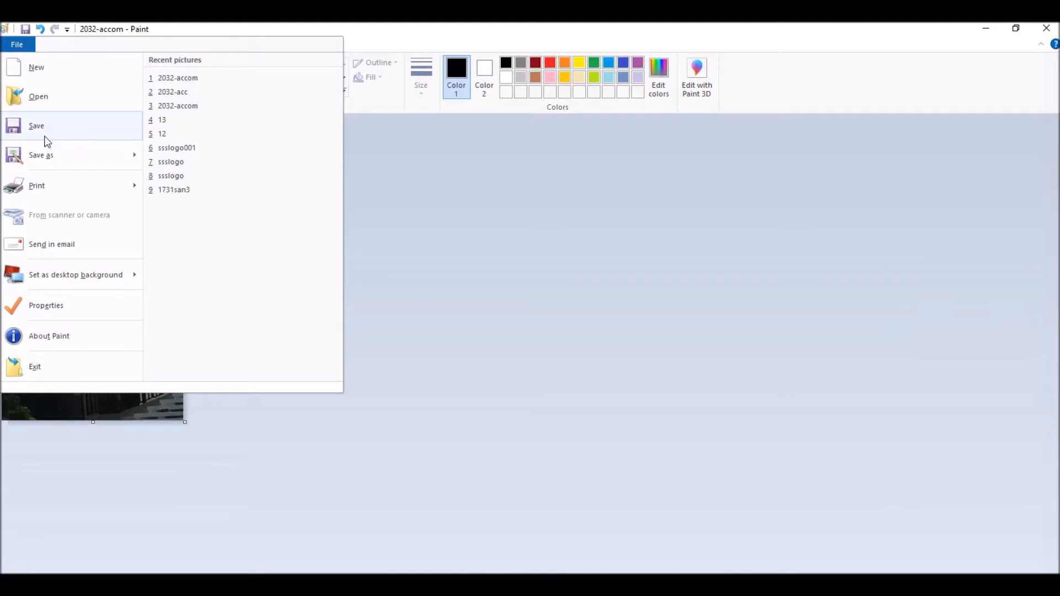
{"action": "mouse_move", "coordinate": [102, 161]}
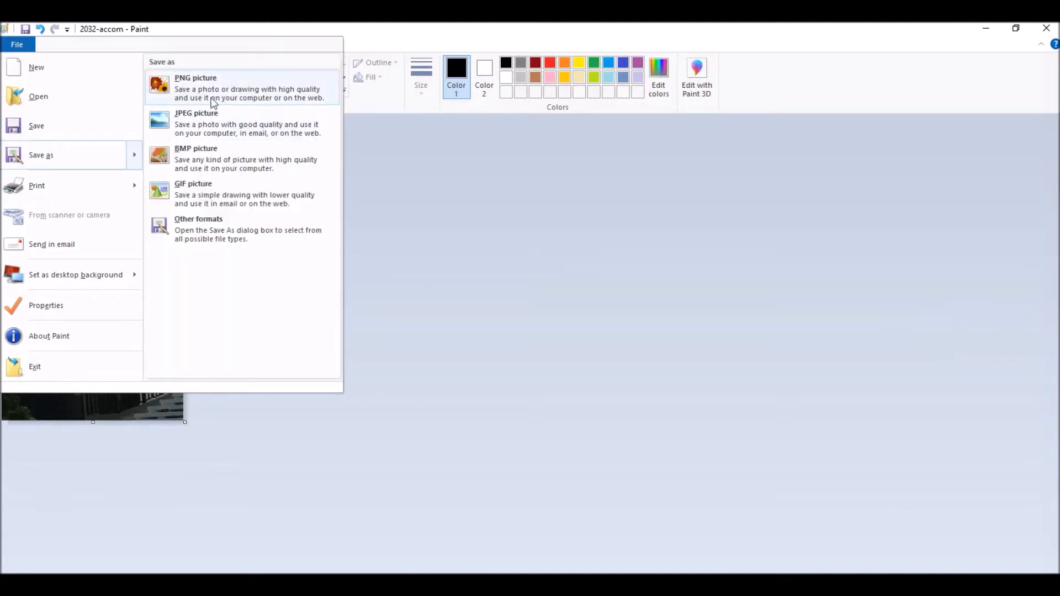
{"action": "left_click", "coordinate": [194, 127]}
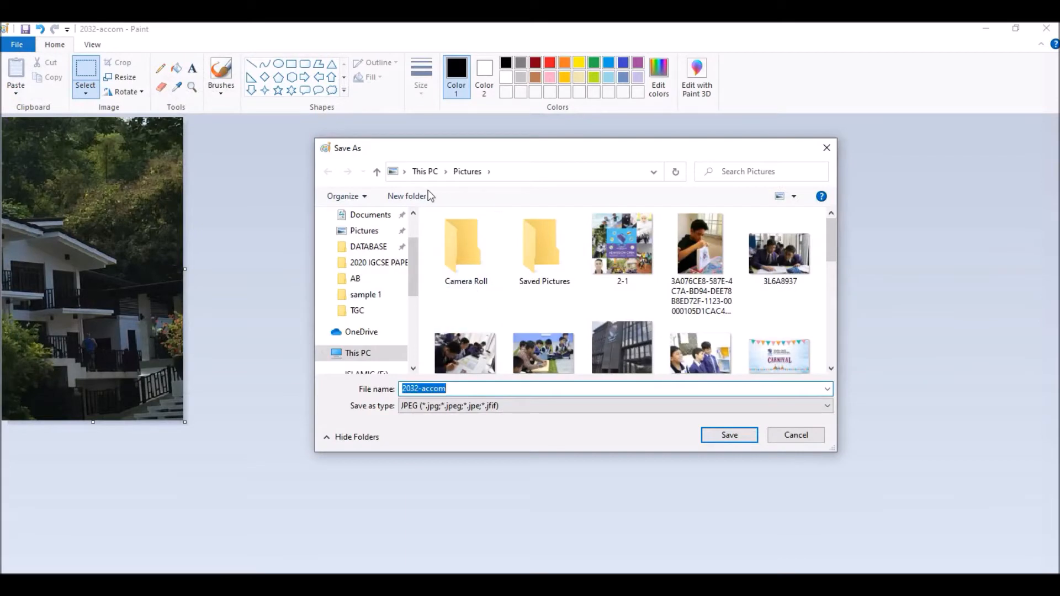
{"action": "left_click", "coordinate": [363, 279]}
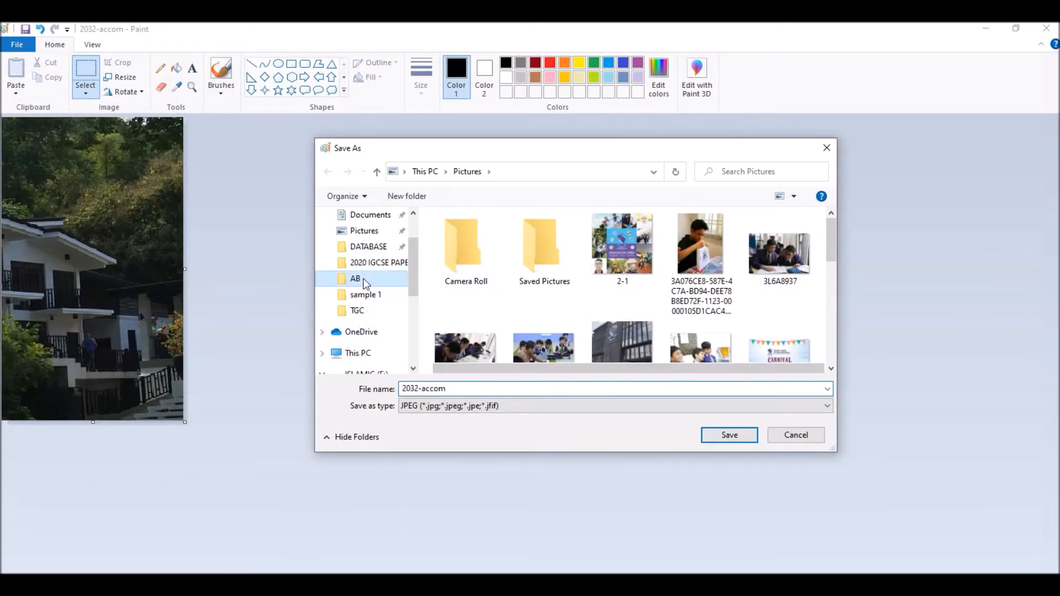
{"action": "left_click", "coordinate": [453, 386]}
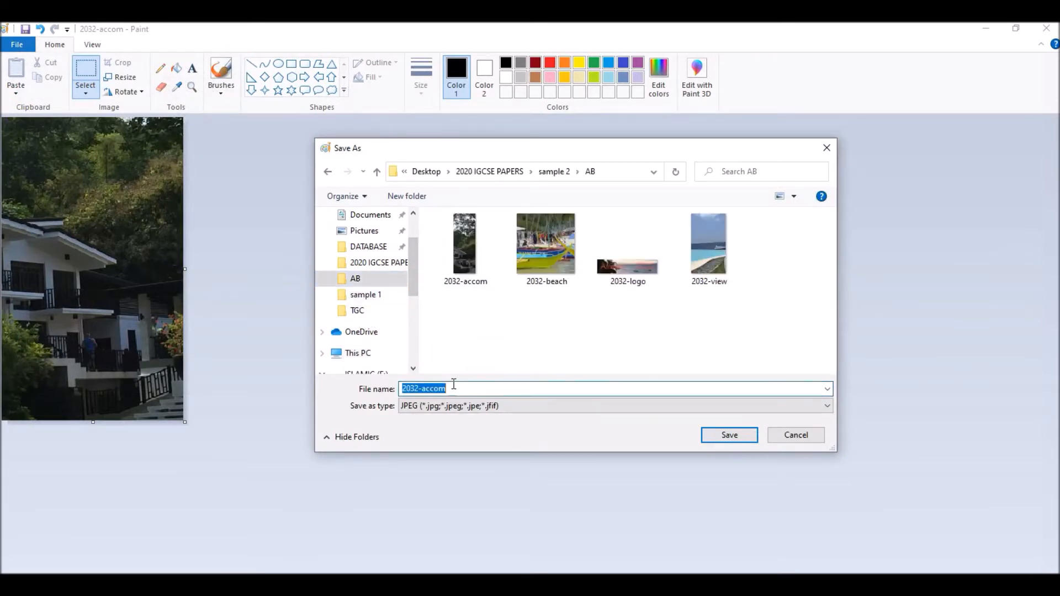
{"action": "type", "text": "2032-acc.jpg"}
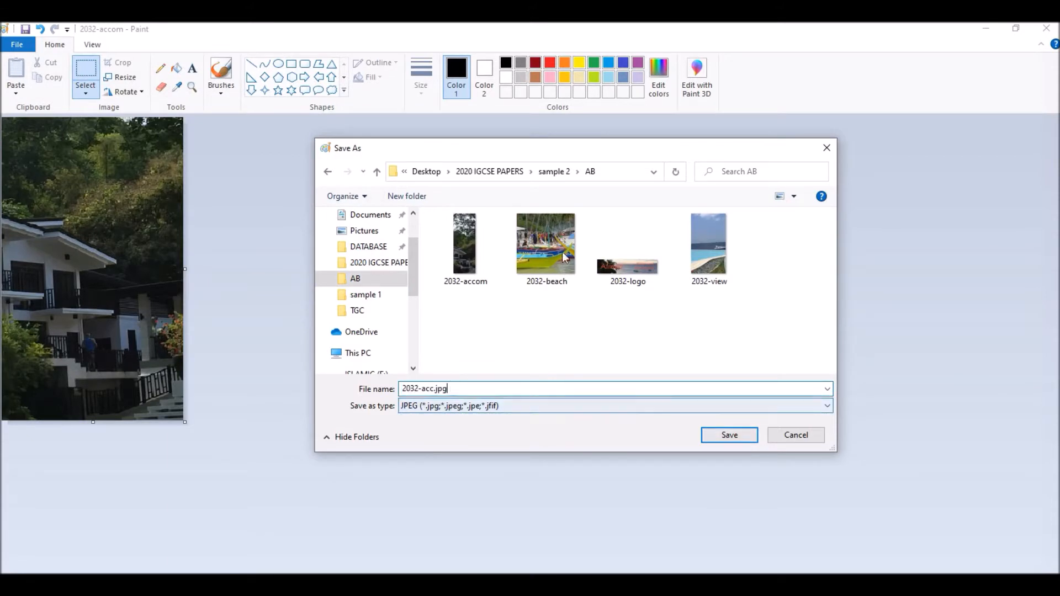
{"action": "left_click", "coordinate": [729, 436]}
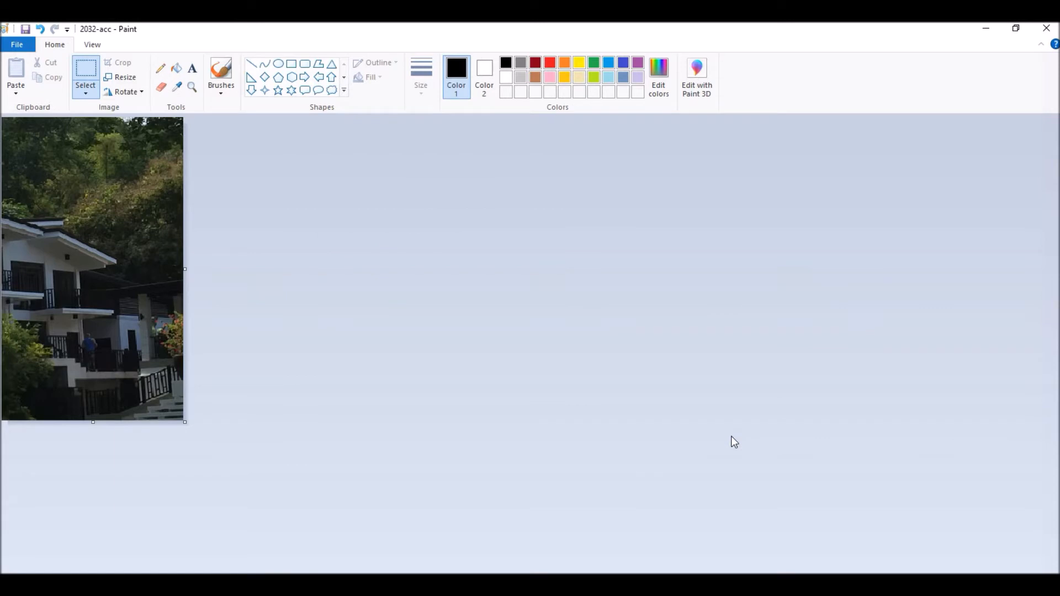
- Check the Evidence 1 requirements in the exam paper, and show the AB folder's files in the Content layout
{"action": "left_click", "coordinate": [557, 586]}
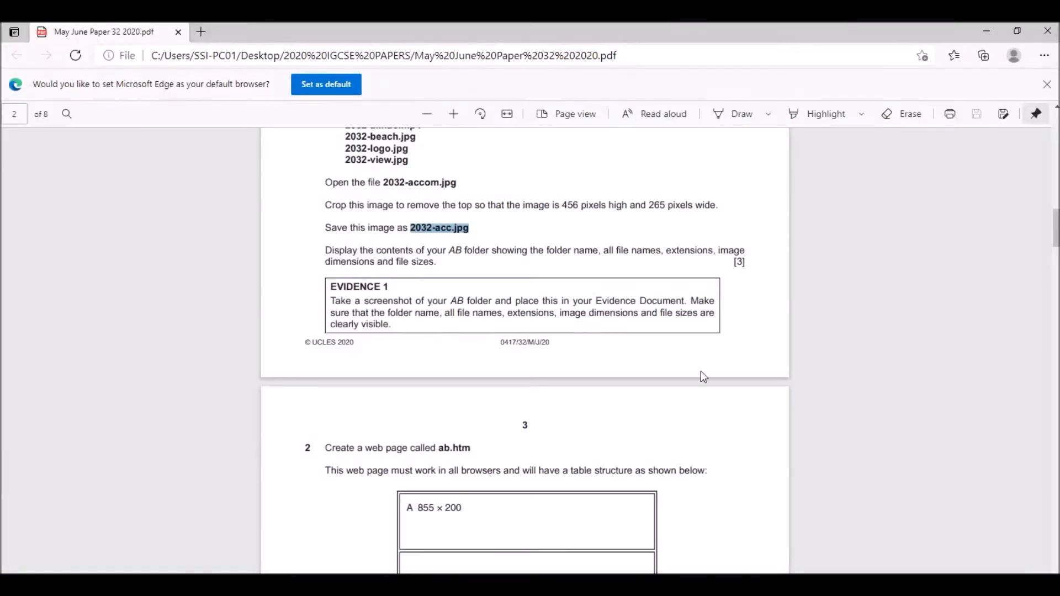
{"action": "scroll", "coordinate": [605, 256], "scroll_direction": "down", "scroll_amount": 3}
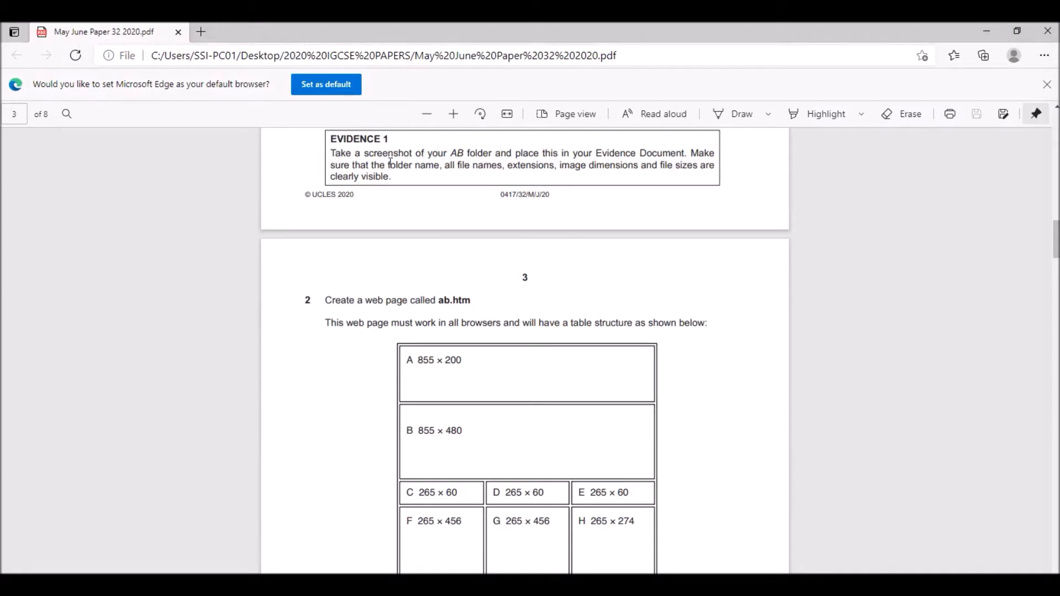
{"action": "left_click_drag", "start_coordinate": [384, 164], "coordinate": [395, 184]}
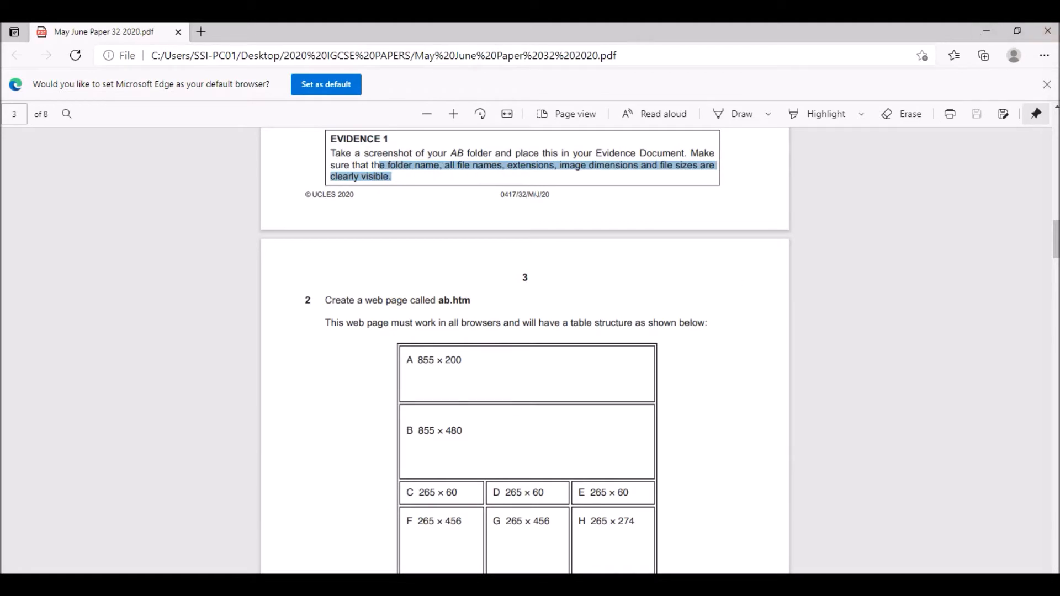
{"action": "key", "text": "alt+Tab"}
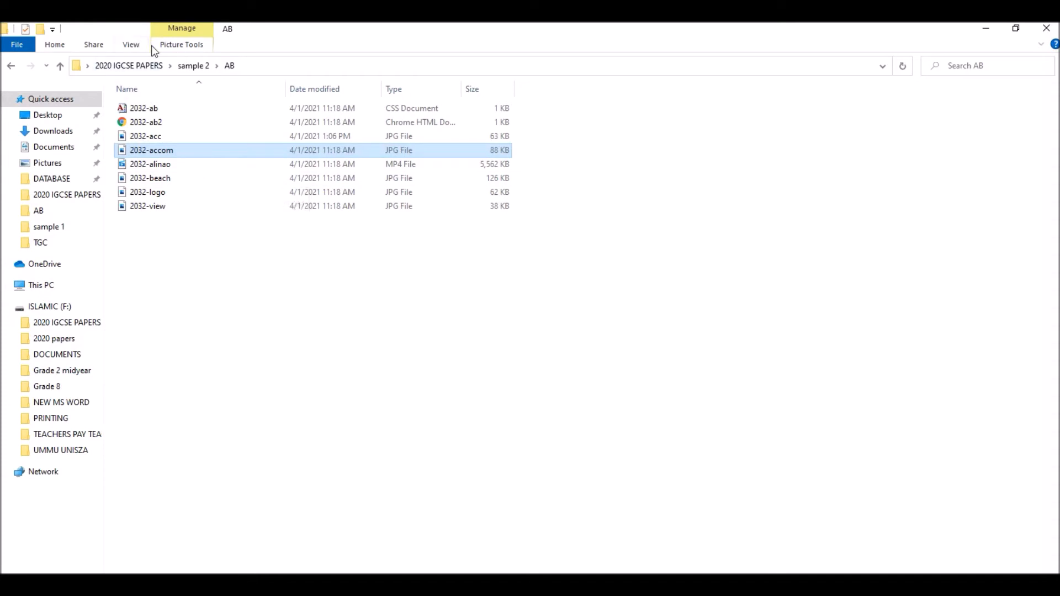
{"action": "left_click", "coordinate": [132, 45]}
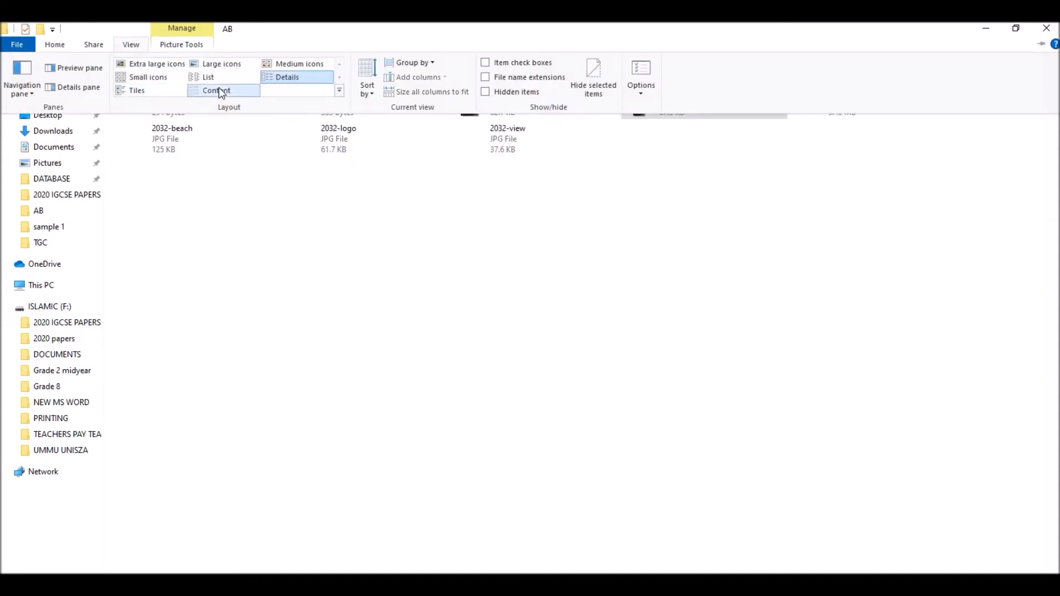
{"action": "left_click", "coordinate": [218, 90]}
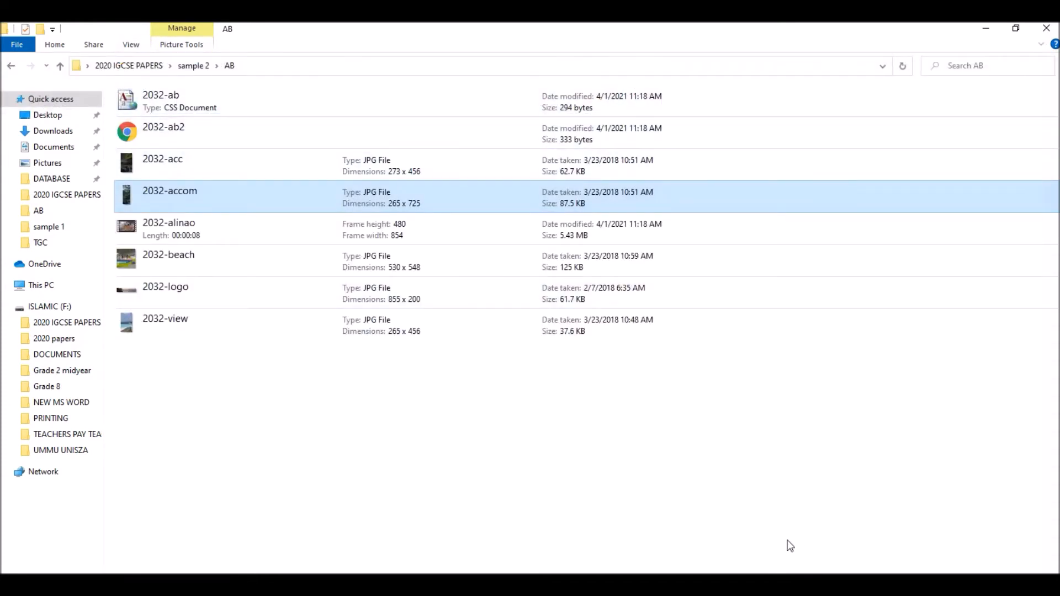
- Capture a screen area of about 1085 × 525 pixels over the AB file list, and underline and circle the 2032-acc dimensions in red
{"action": "key", "text": "Print"}
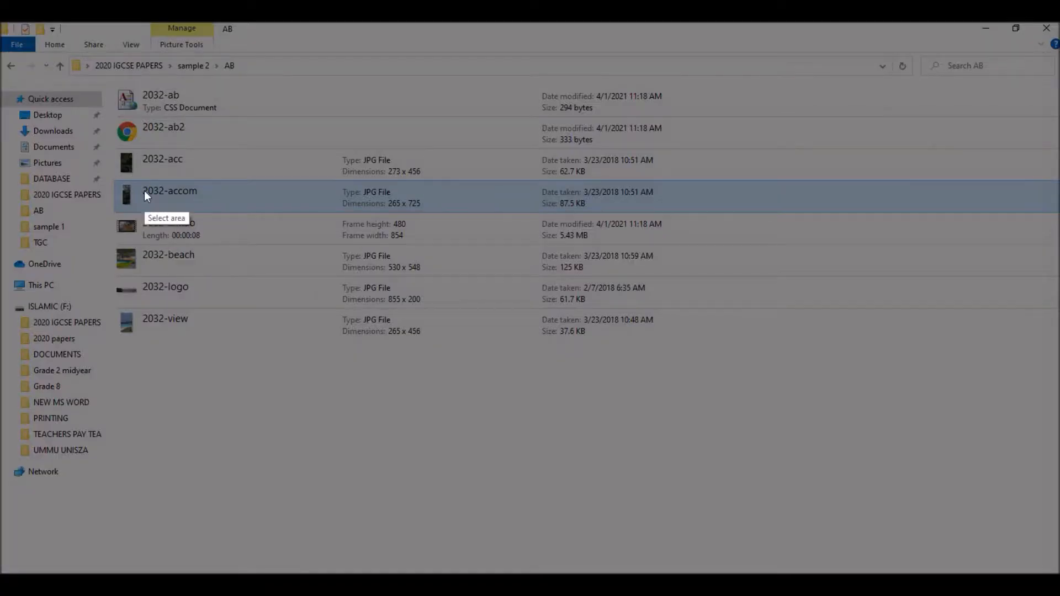
{"action": "mouse_move", "coordinate": [100, 76]}
{"action": "left_mouse_down"}
{"action": "mouse_move", "coordinate": [498, 417]}
{"action": "mouse_move", "coordinate": [821, 426]}
{"action": "left_mouse_up"}
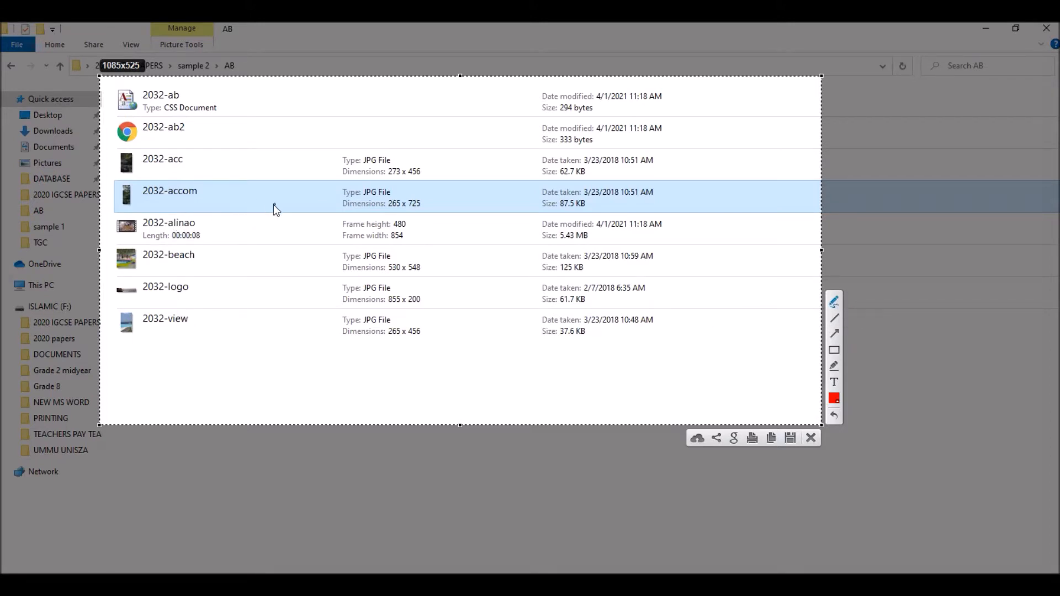
{"action": "left_click_drag", "start_coordinate": [413, 183], "coordinate": [413, 184]}
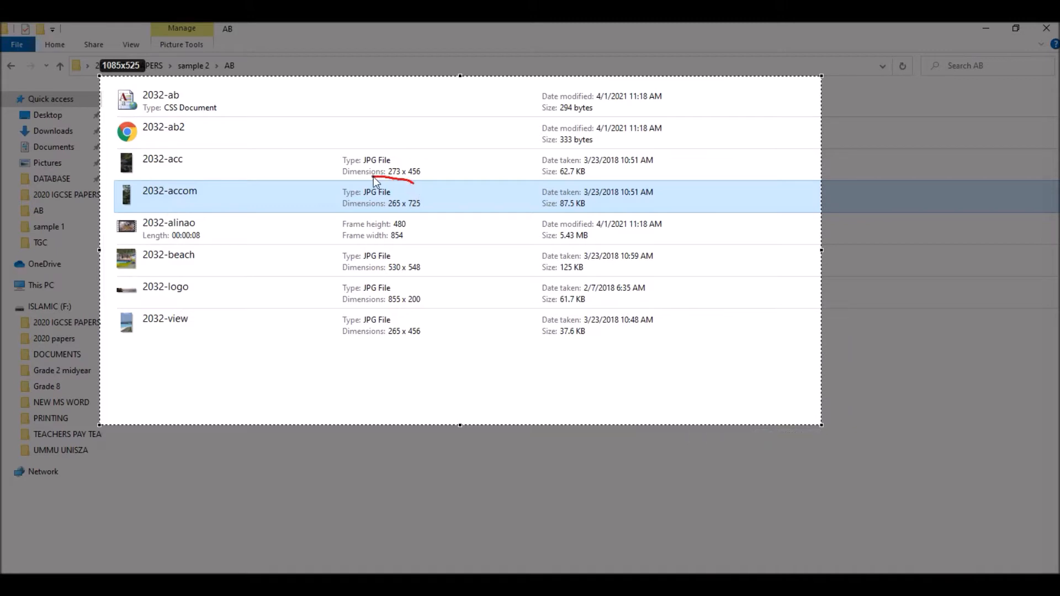
{"action": "left_click_drag", "start_coordinate": [363, 176], "coordinate": [363, 176]}
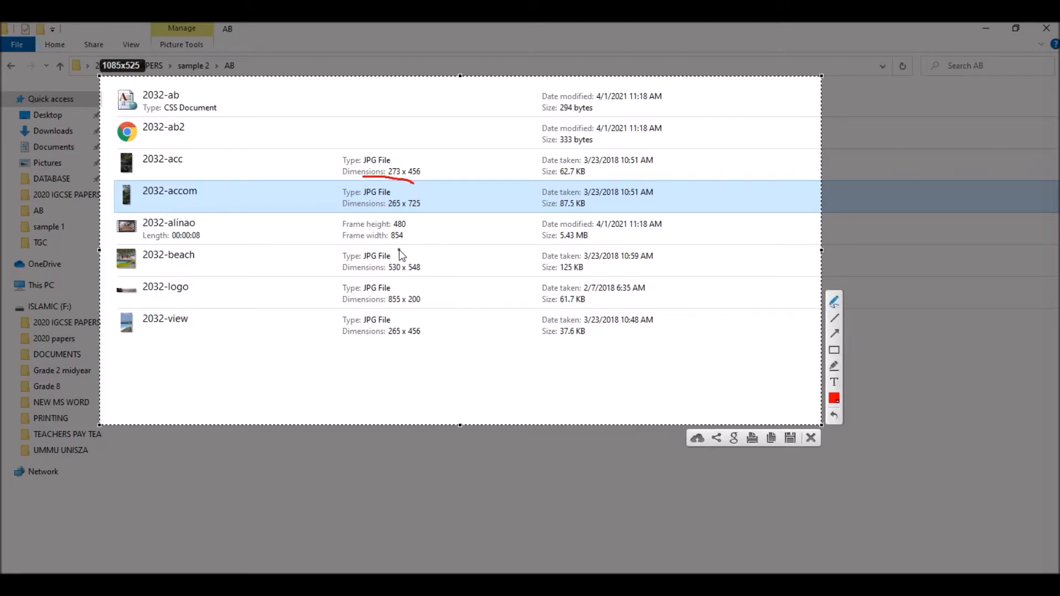
{"action": "mouse_move", "coordinate": [407, 151]}
{"action": "left_mouse_down"}
{"action": "mouse_move", "coordinate": [350, 146]}
{"action": "mouse_move", "coordinate": [332, 167]}
{"action": "left_mouse_up"}
{"action": "mouse_move", "coordinate": [406, 193]}
{"action": "left_mouse_down"}
{"action": "mouse_move", "coordinate": [429, 158]}
{"action": "mouse_move", "coordinate": [397, 150]}
{"action": "left_mouse_up"}
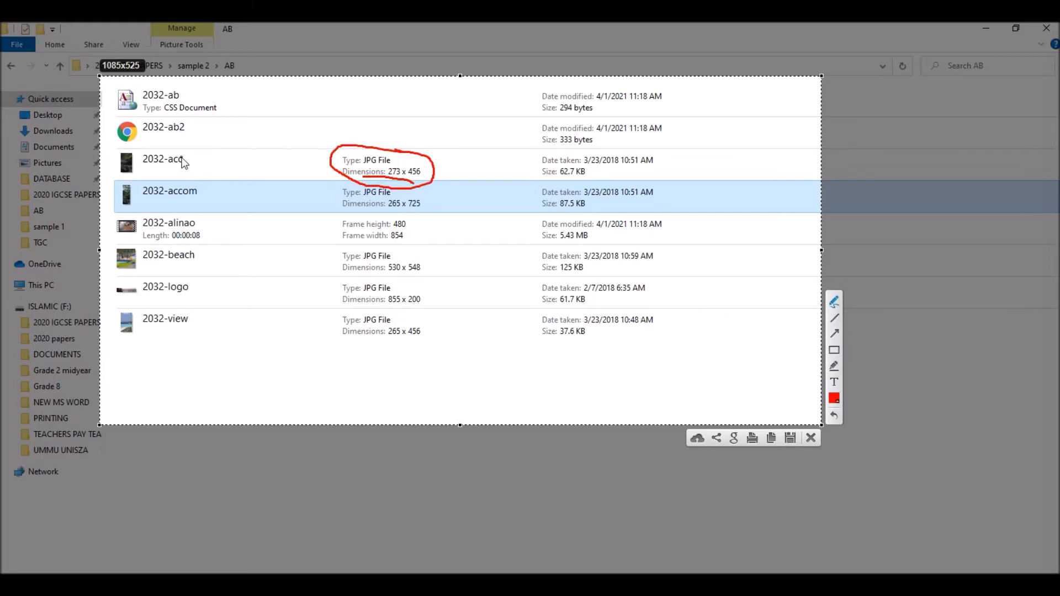
- Circle the AB folder name in red and tick the 2032-accom file's name, type, dimensions and size on the capture
{"action": "mouse_move", "coordinate": [231, 58]}
{"action": "left_mouse_down"}
{"action": "mouse_move", "coordinate": [251, 69]}
{"action": "mouse_move", "coordinate": [237, 56]}
{"action": "left_mouse_up"}
{"action": "left_click_drag", "start_coordinate": [199, 198], "coordinate": [219, 189]}
{"action": "mouse_move", "coordinate": [330, 190]}
{"action": "left_mouse_down"}
{"action": "mouse_move", "coordinate": [340, 187]}
{"action": "mouse_move", "coordinate": [328, 208]}
{"action": "mouse_move", "coordinate": [356, 204]}
{"action": "left_mouse_up"}
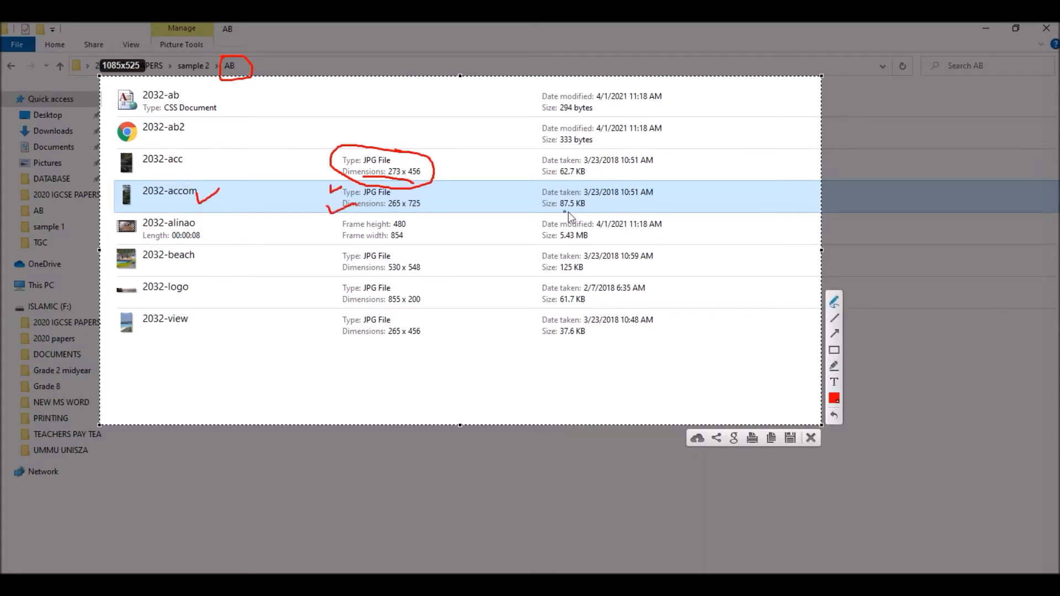
{"action": "mouse_move", "coordinate": [533, 190]}
{"action": "left_mouse_down"}
{"action": "mouse_move", "coordinate": [543, 208]}
{"action": "mouse_move", "coordinate": [592, 203]}
{"action": "left_mouse_up"}
- Remove all red annotations from the capture and copy the unmarked AB file list
{"action": "left_click", "coordinate": [835, 415]}
{"action": "left_click", "coordinate": [834, 415]}
{"action": "left_click", "coordinate": [834, 415]}
{"action": "left_click", "coordinate": [834, 414]}
{"action": "left_click", "coordinate": [835, 415]}
{"action": "left_click", "coordinate": [834, 415]}
{"action": "left_click", "coordinate": [834, 415]}
{"action": "left_click", "coordinate": [834, 414]}
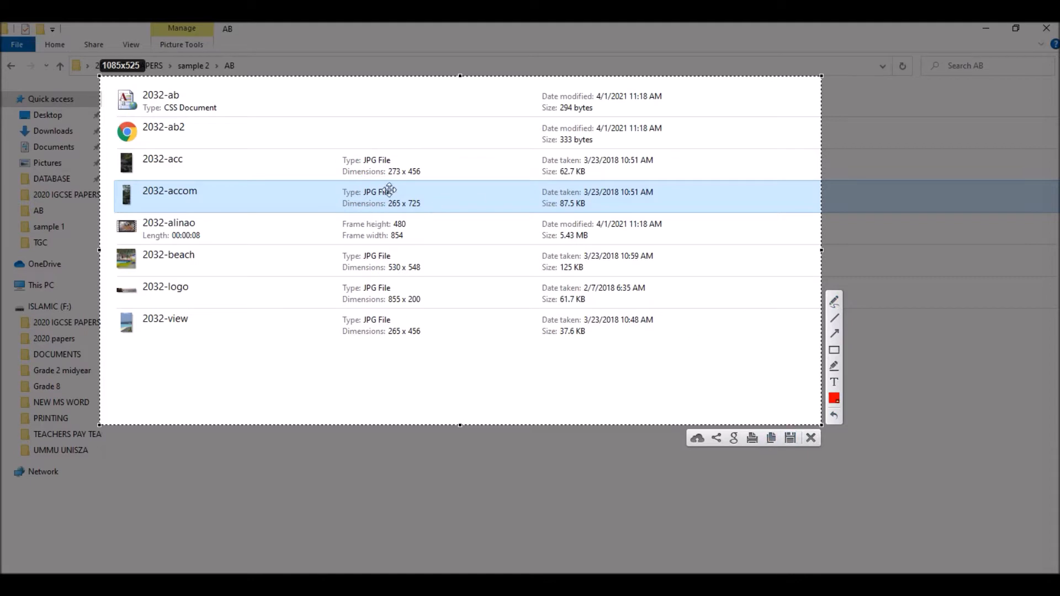
{"action": "left_click", "coordinate": [770, 439]}
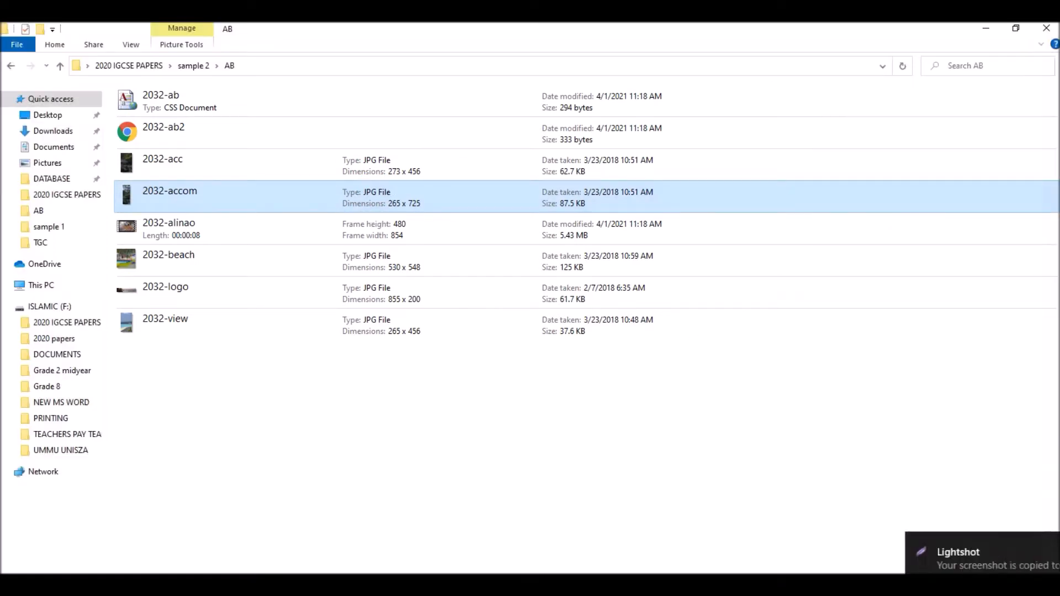
- Paste the capture into the Word document, try it at a larger size, and delete the picture
{"action": "key", "text": "alt+Tab"}
{"action": "key", "text": "ctrl+v"}
{"action": "left_click", "coordinate": [490, 268]}
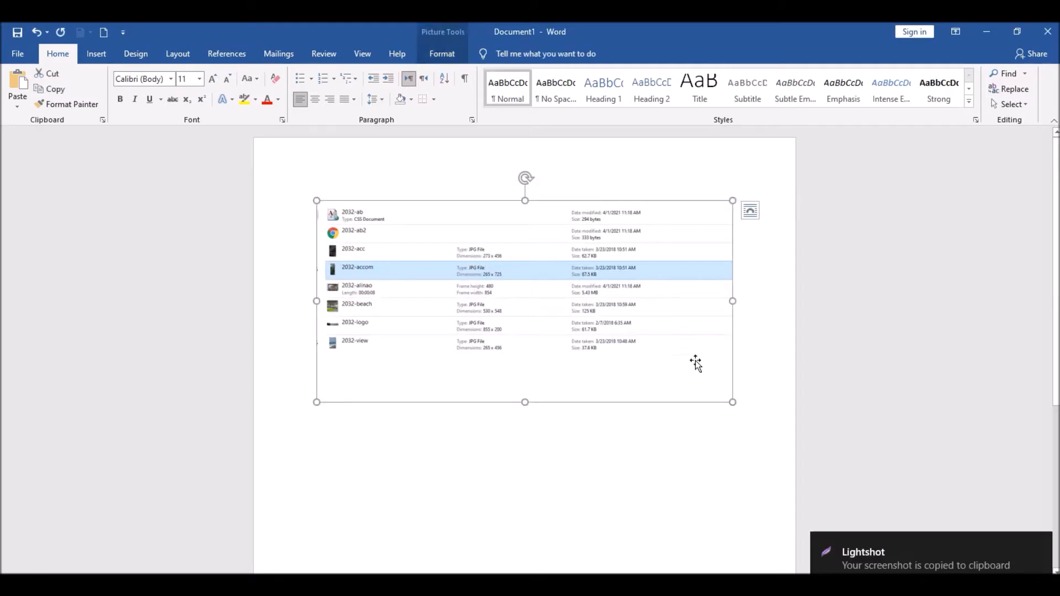
{"action": "left_click_drag", "start_coordinate": [731, 397], "coordinate": [780, 442]}
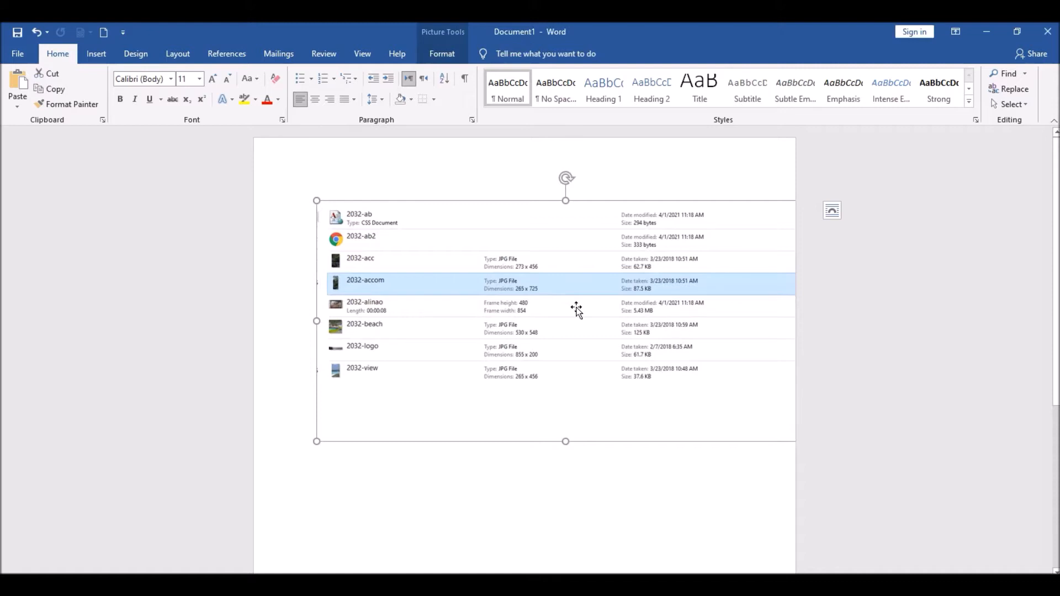
{"action": "key", "text": "Delete"}
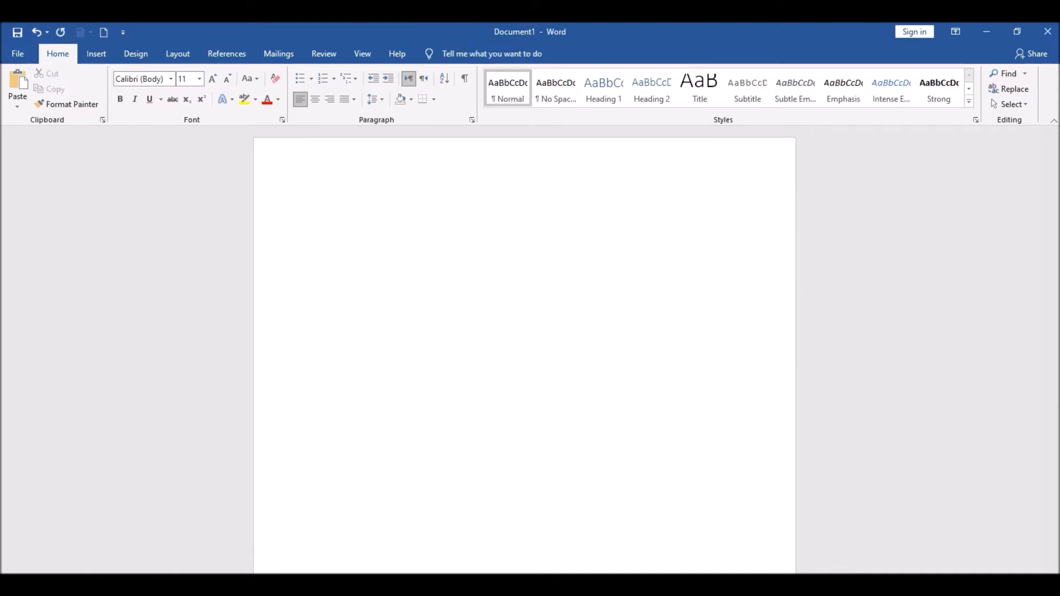
- Return to the AB folder in File Explorer and capture an area of about 1098 × 583 pixels that includes the folder path
{"action": "left_click", "coordinate": [423, 585]}
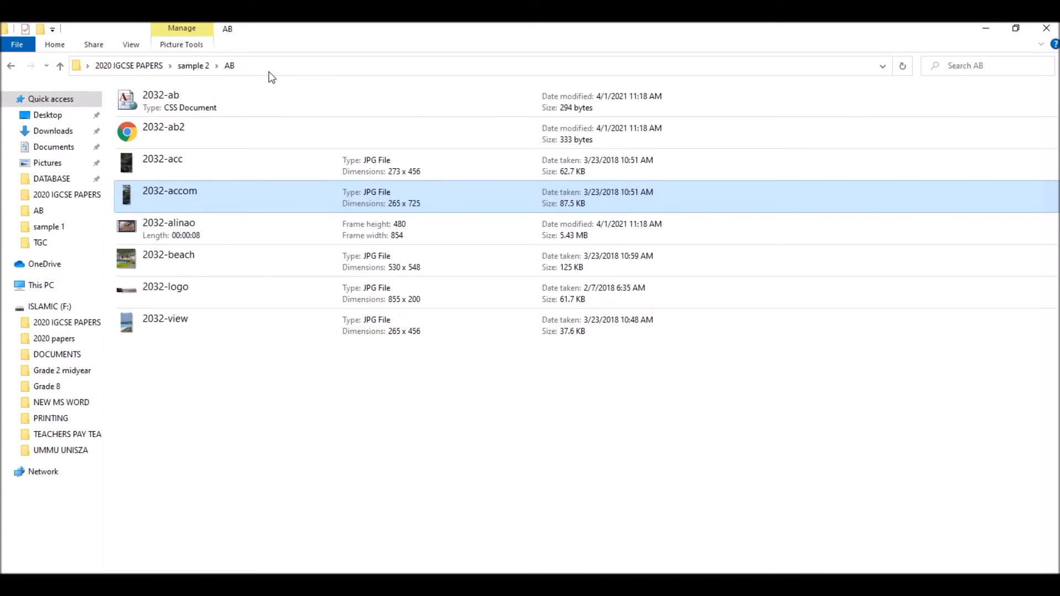
{"action": "key", "text": "Print"}
{"action": "left_click_drag", "start_coordinate": [89, 23], "coordinate": [819, 409]}
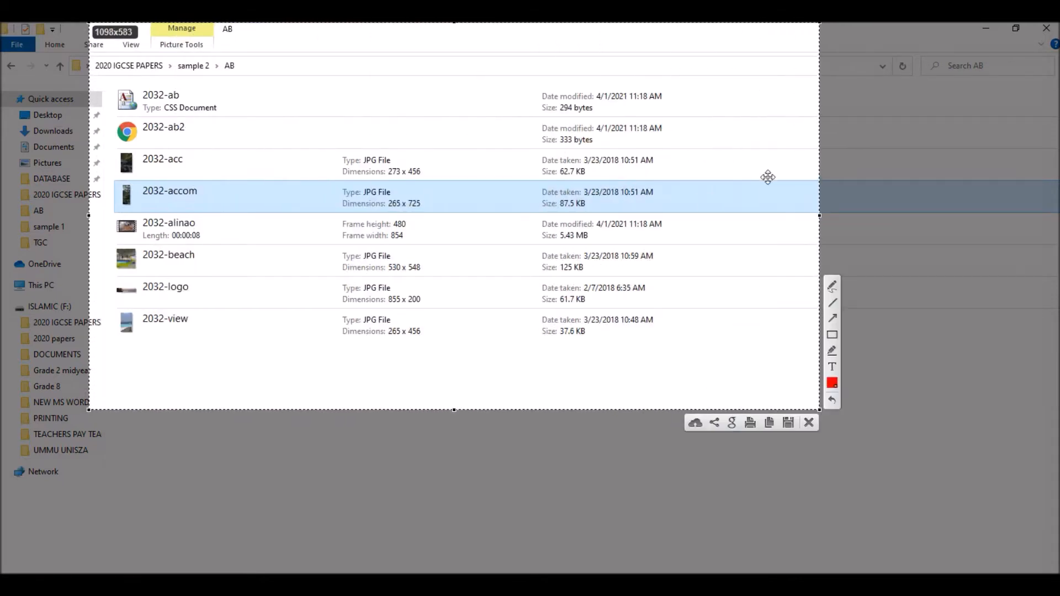
- Circle and tick the AB folder name and outline the file list in red, and undo all these marks
{"action": "mouse_move", "coordinate": [243, 41]}
{"action": "left_mouse_down"}
{"action": "mouse_move", "coordinate": [214, 80]}
{"action": "mouse_move", "coordinate": [258, 71]}
{"action": "mouse_move", "coordinate": [239, 41]}
{"action": "left_mouse_up"}
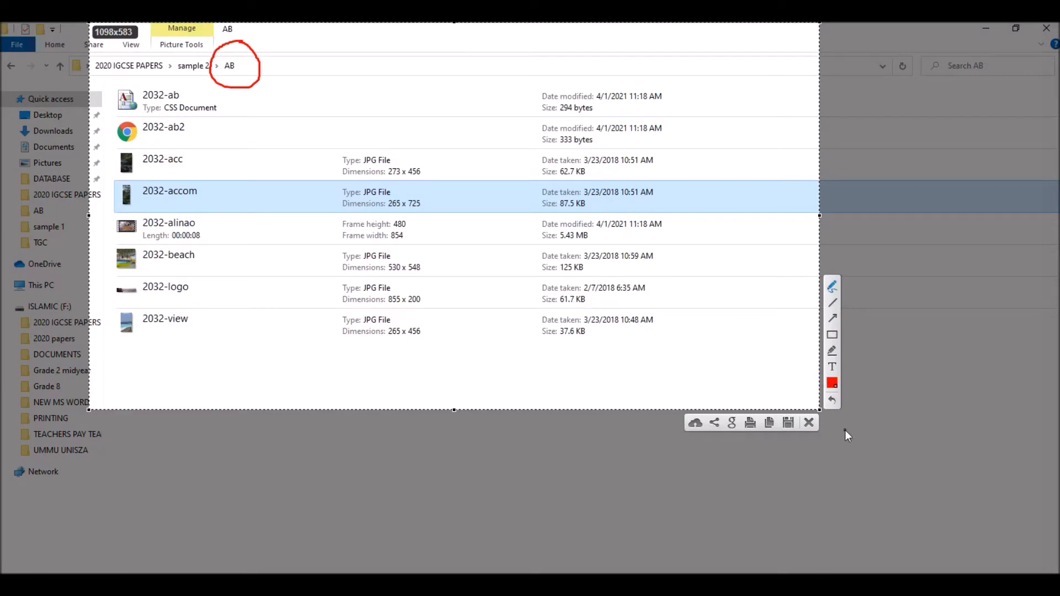
{"action": "mouse_move", "coordinate": [109, 82]}
{"action": "left_mouse_down"}
{"action": "mouse_move", "coordinate": [97, 295]}
{"action": "mouse_move", "coordinate": [119, 308]}
{"action": "mouse_move", "coordinate": [812, 360]}
{"action": "mouse_move", "coordinate": [698, 40]}
{"action": "mouse_move", "coordinate": [110, 88]}
{"action": "left_mouse_up"}
{"action": "left_click_drag", "start_coordinate": [241, 61], "coordinate": [264, 55]}
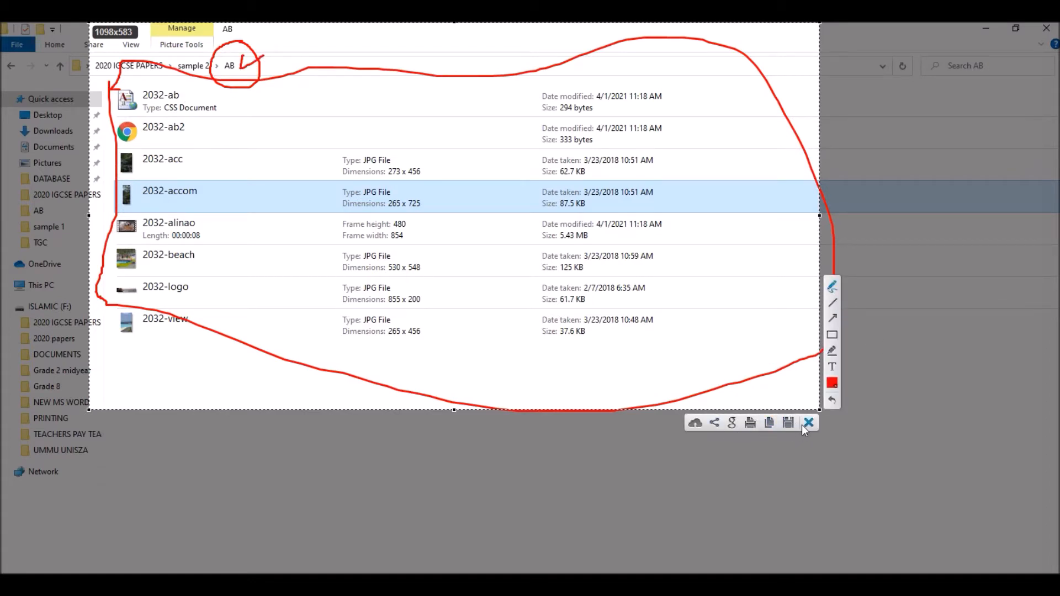
{"action": "left_click", "coordinate": [833, 403]}
{"action": "left_click", "coordinate": [834, 403]}
{"action": "left_click", "coordinate": [833, 402]}
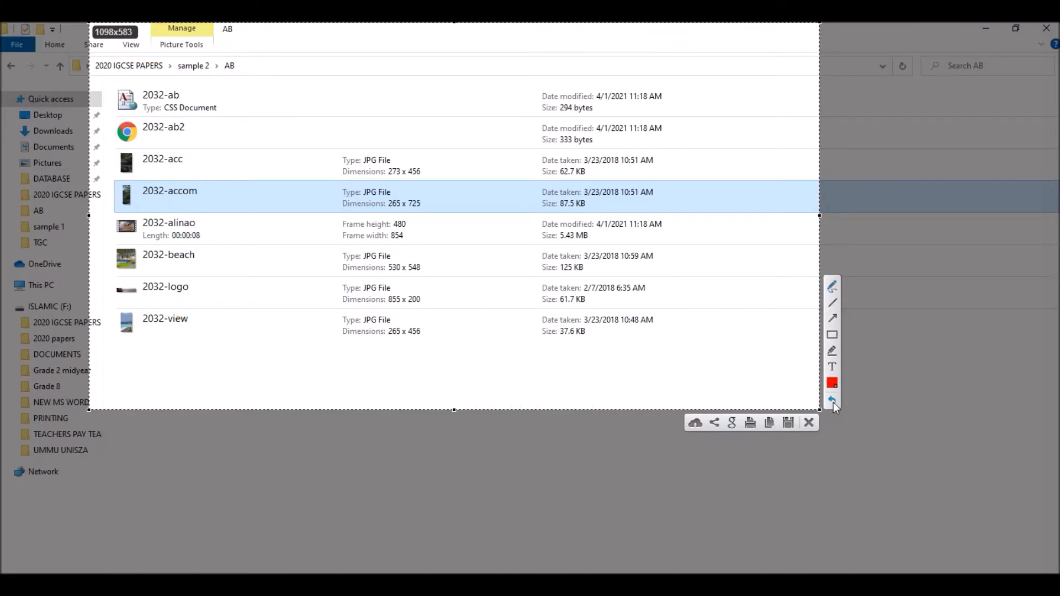
- Copy the capture with the folder path, and paste it into the blank Word document
{"action": "left_click", "coordinate": [770, 424]}
{"action": "key", "text": "alt+Tab"}
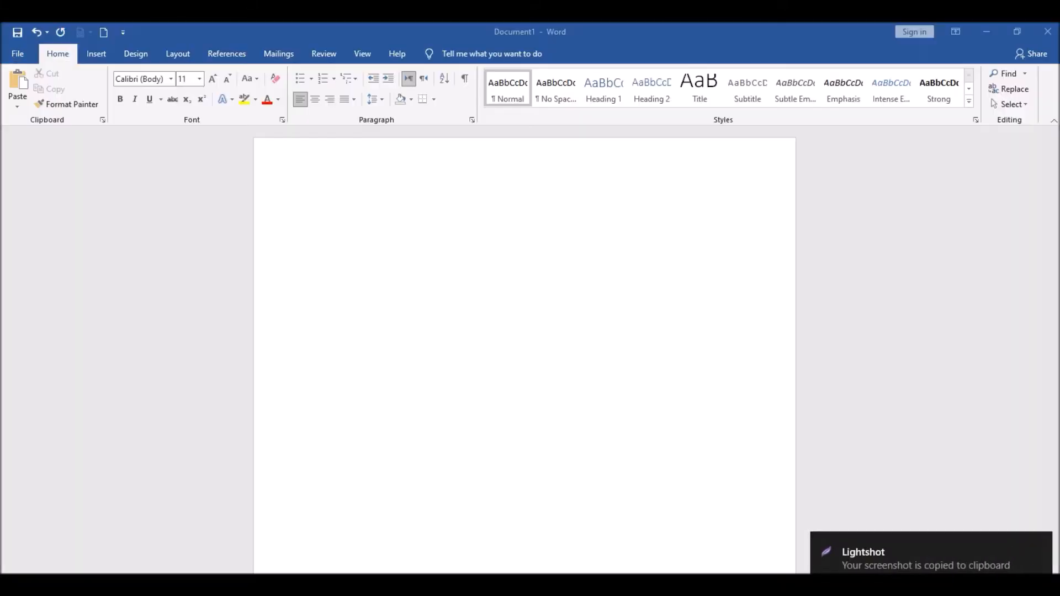
{"action": "key", "text": "ctrl+v"}
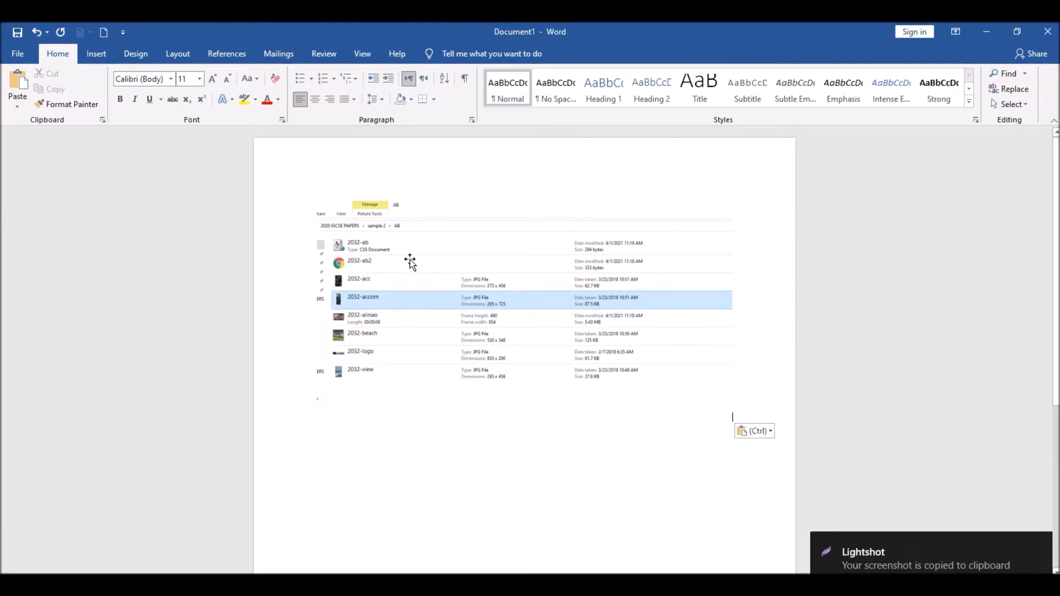
{"action": "left_click", "coordinate": [429, 264]}
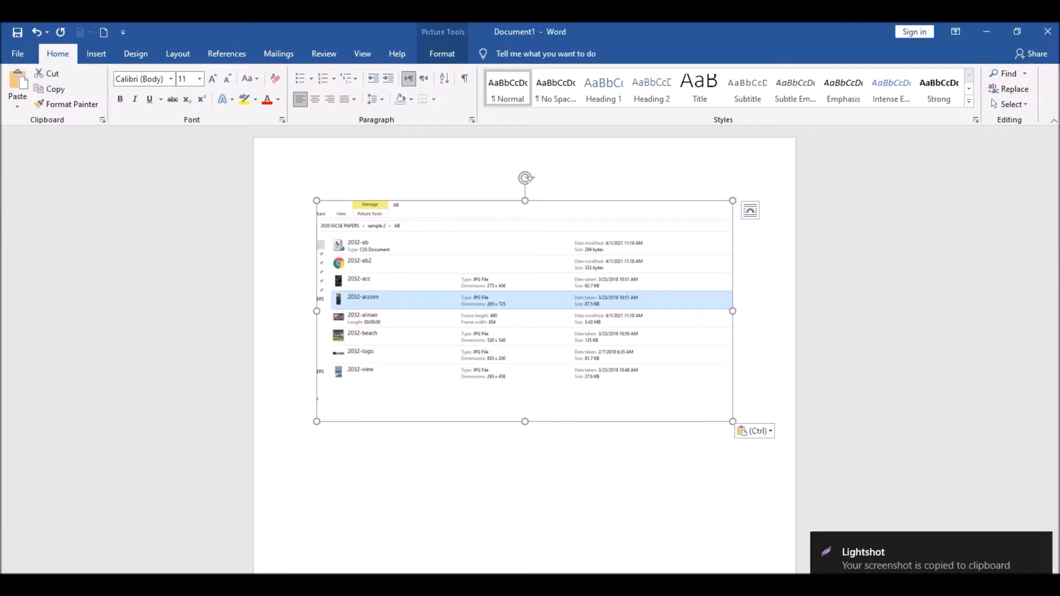
- Read question 2 in the exam paper for the web page's name and table structure
{"action": "key", "text": "alt+Tab"}
{"action": "scroll", "coordinate": [480, 274], "scroll_direction": "down", "scroll_amount": 3}
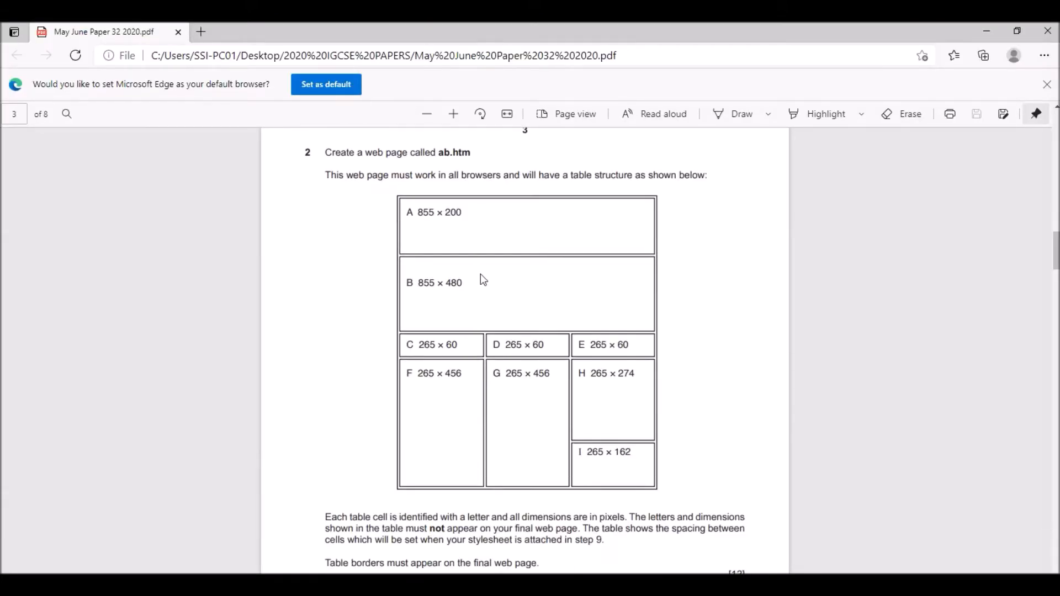
{"action": "scroll", "coordinate": [481, 276], "scroll_direction": "up", "scroll_amount": 1}
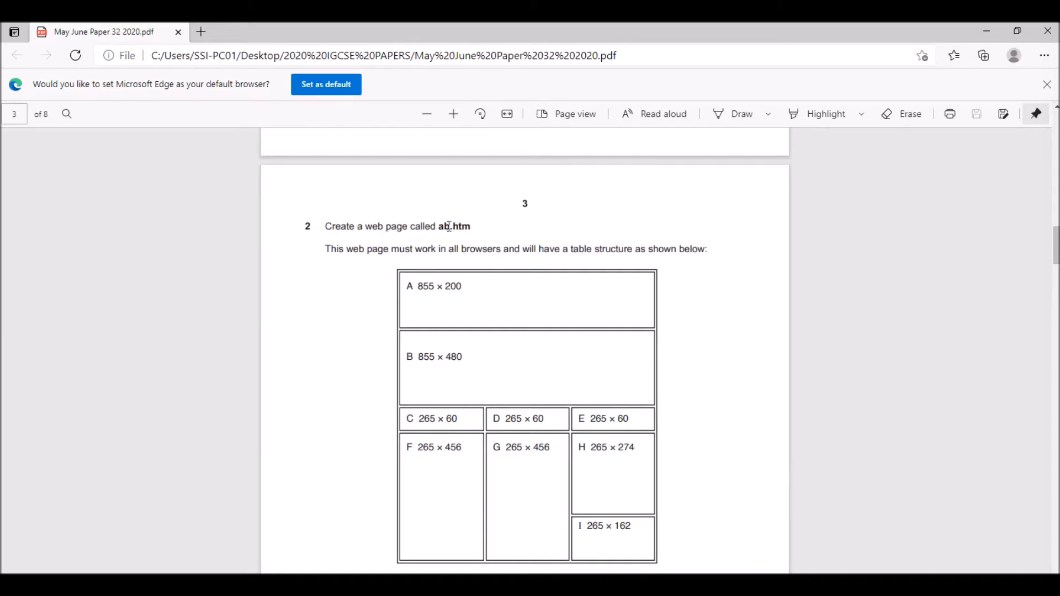
- Open Microsoft Expression Web 4 and show the untitled page in Design view
{"action": "left_click", "coordinate": [110, 587]}
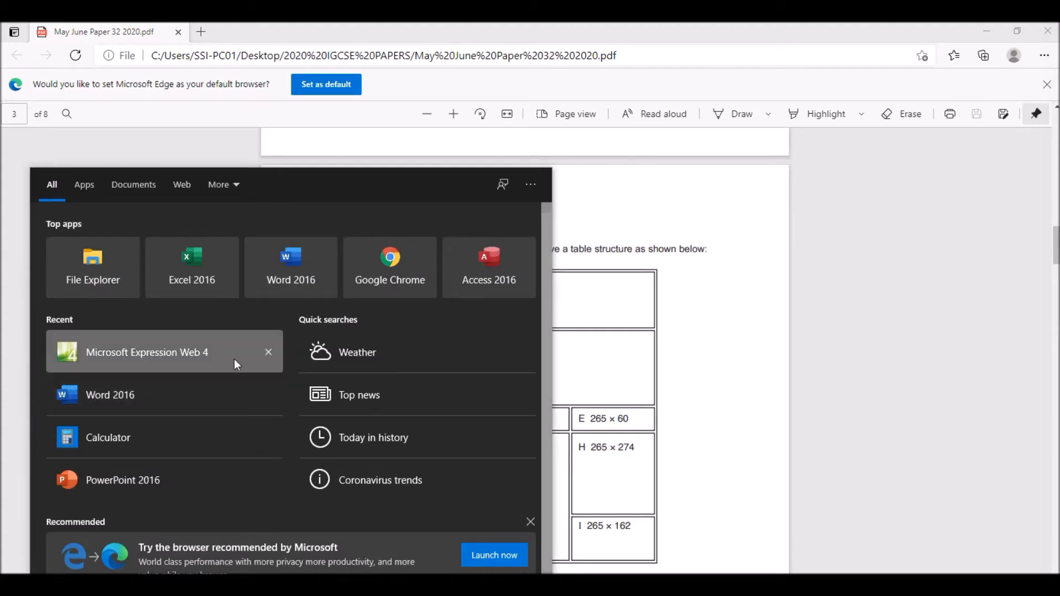
{"action": "left_click", "coordinate": [185, 357]}
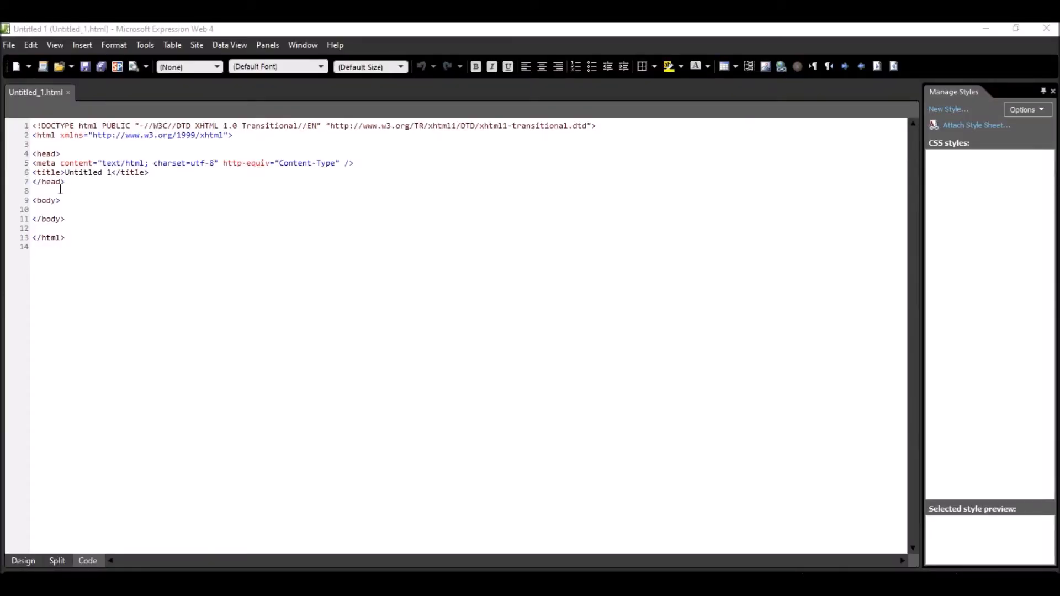
{"action": "right_click", "coordinate": [31, 93]}
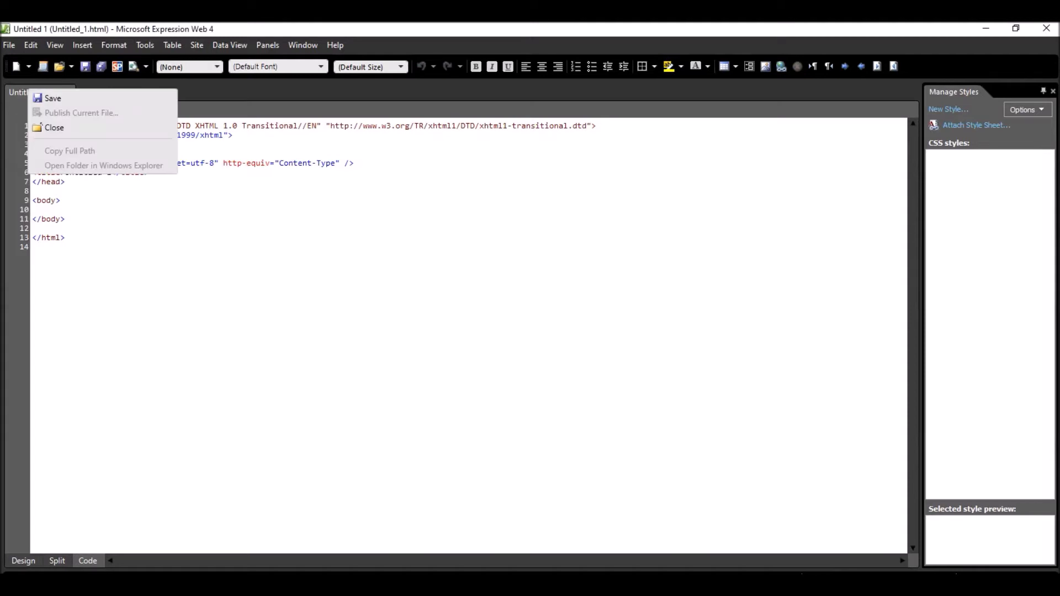
{"action": "left_click", "coordinate": [24, 560]}
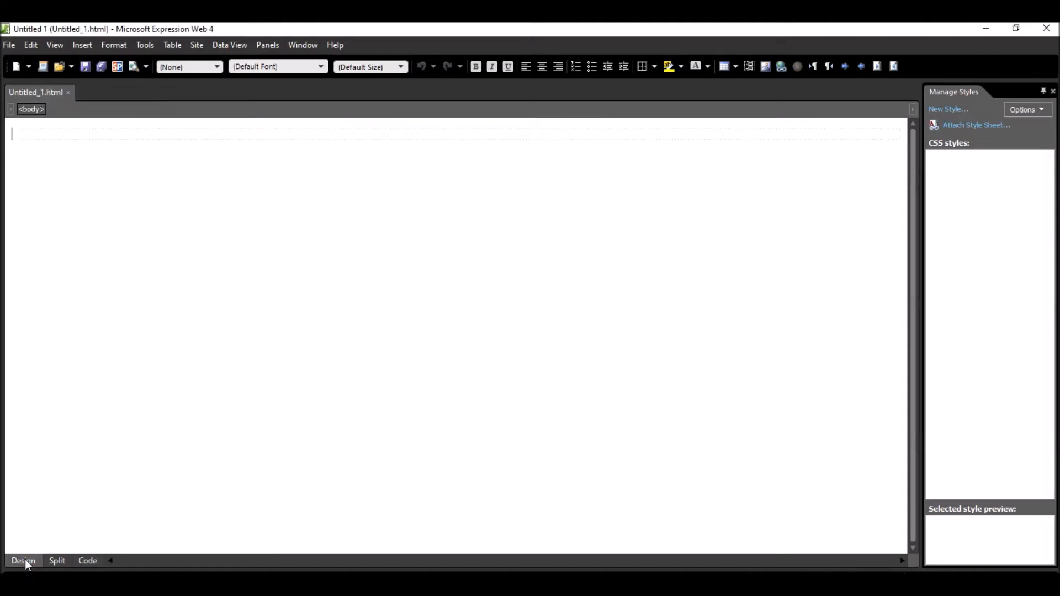
- Save the untitled web page as ab.htm in the AB folder
{"action": "right_click", "coordinate": [40, 92]}
{"action": "left_click", "coordinate": [68, 100]}
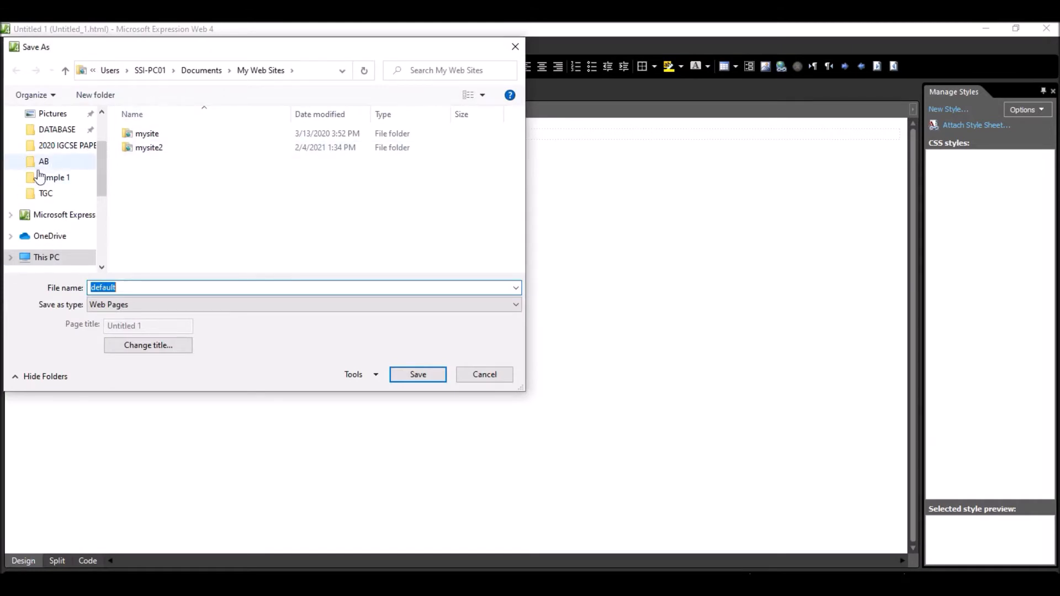
{"action": "left_click", "coordinate": [42, 161]}
{"action": "left_click", "coordinate": [124, 289]}
{"action": "double_click", "coordinate": [123, 289]}
{"action": "type", "text": "ab.htm"}
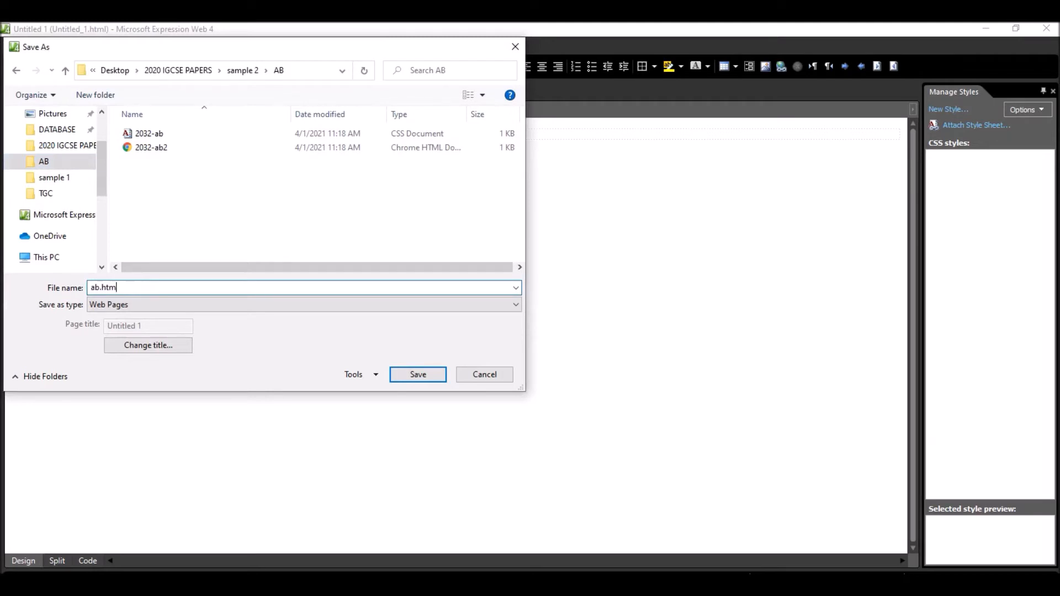
{"action": "left_click", "coordinate": [419, 375]}
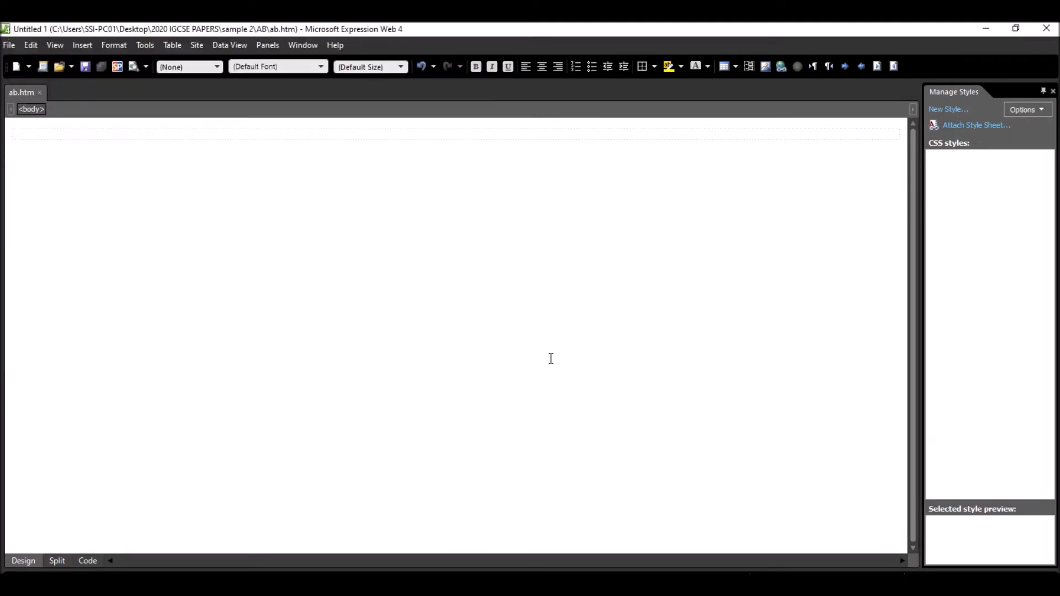
- Review the table structure, cell dimensions and border requirements of question 2 in the exam paper
{"action": "key", "text": "alt+Tab"}
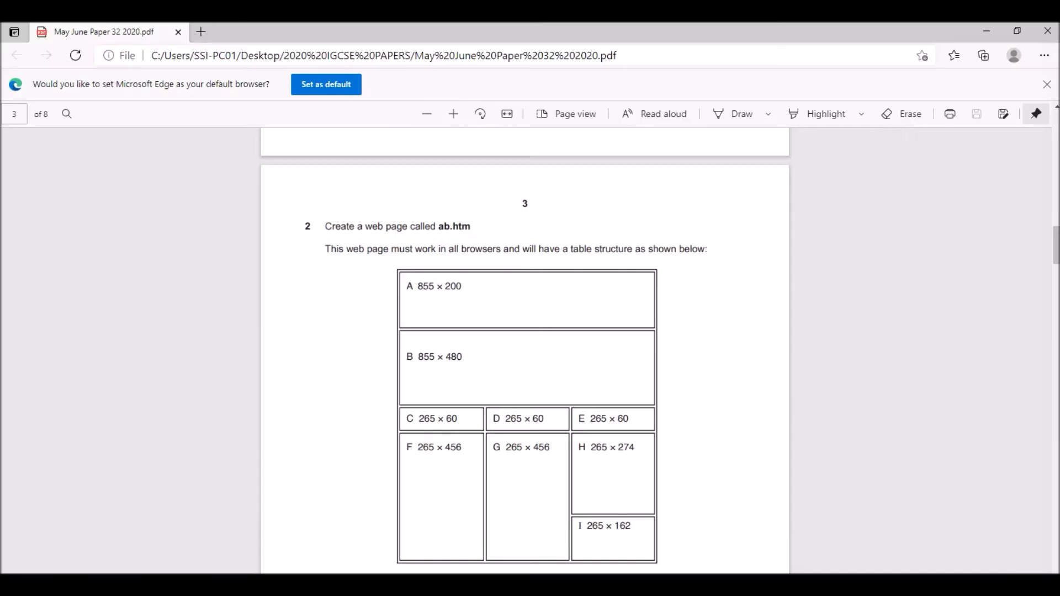
{"action": "scroll", "coordinate": [495, 328], "scroll_direction": "down", "scroll_amount": 1}
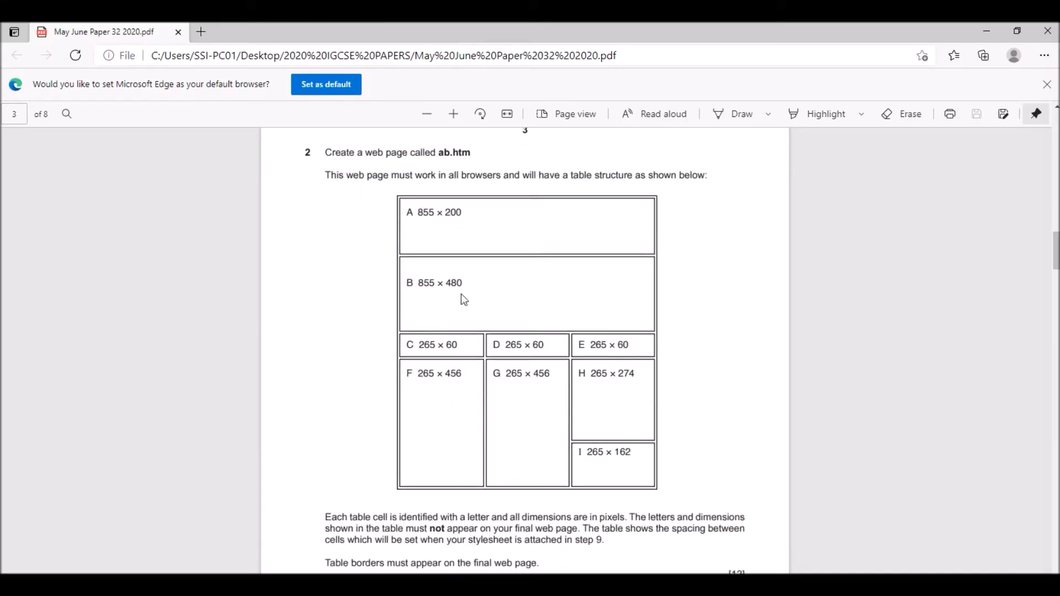
{"action": "scroll", "coordinate": [574, 381], "scroll_direction": "down", "scroll_amount": 2}
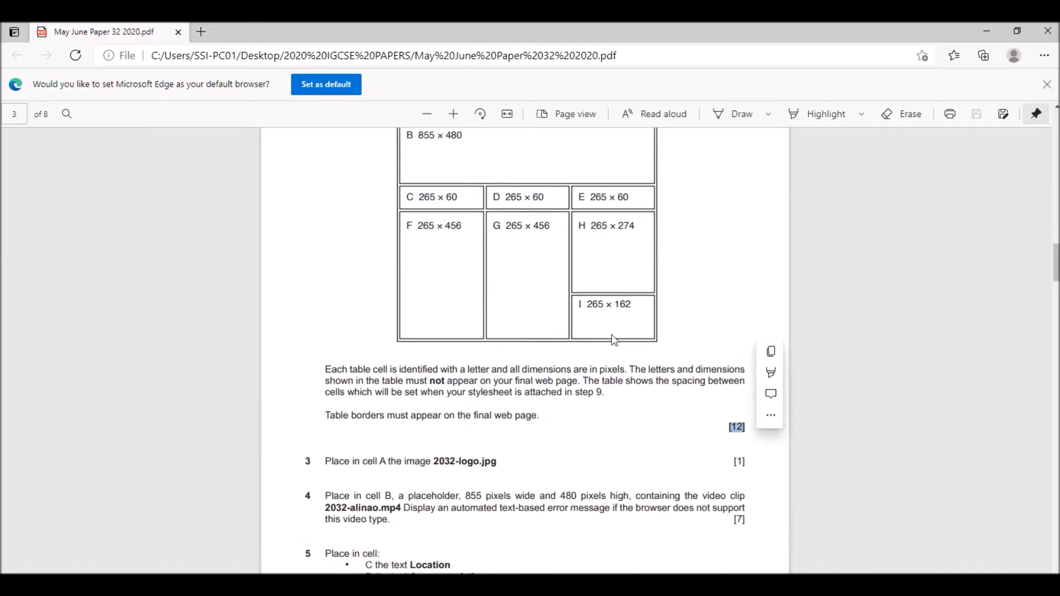
{"action": "scroll", "coordinate": [667, 323], "scroll_direction": "up", "scroll_amount": 2}
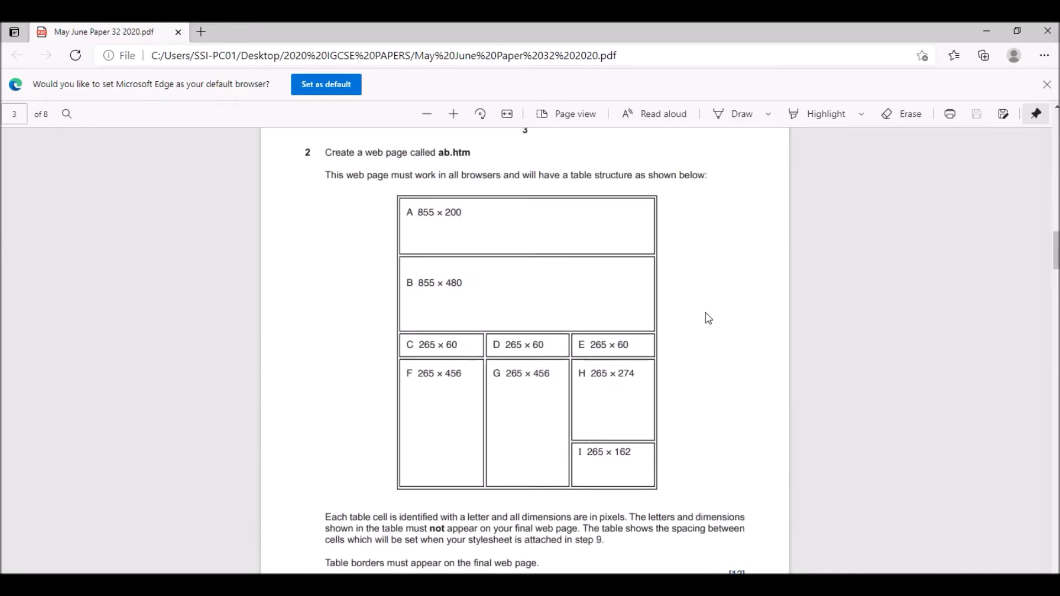
{"action": "key", "text": "Print"}
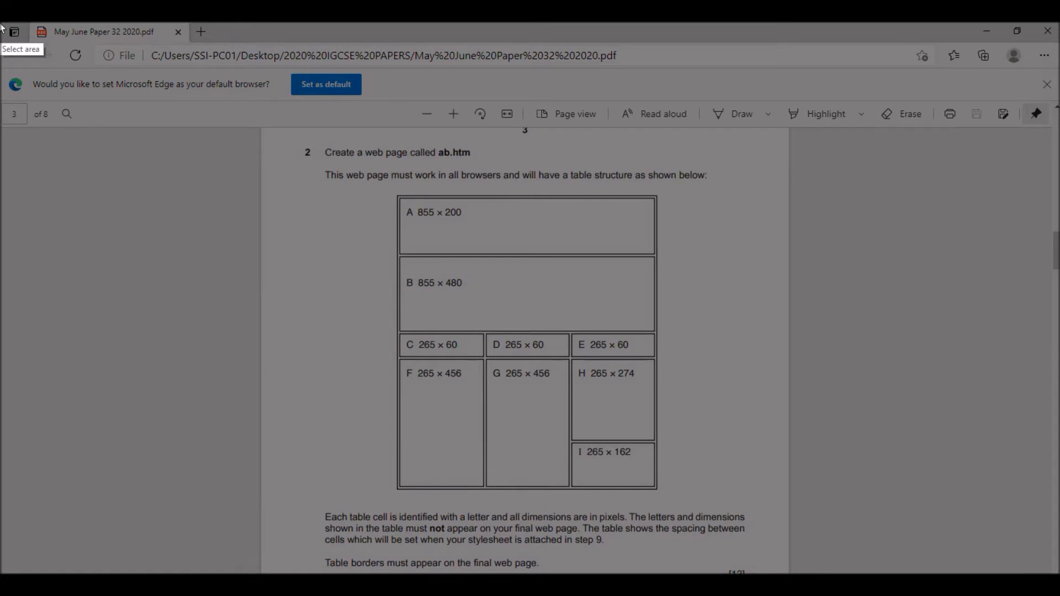
{"action": "left_click_drag", "start_coordinate": [0, 26], "coordinate": [1059, 575]}
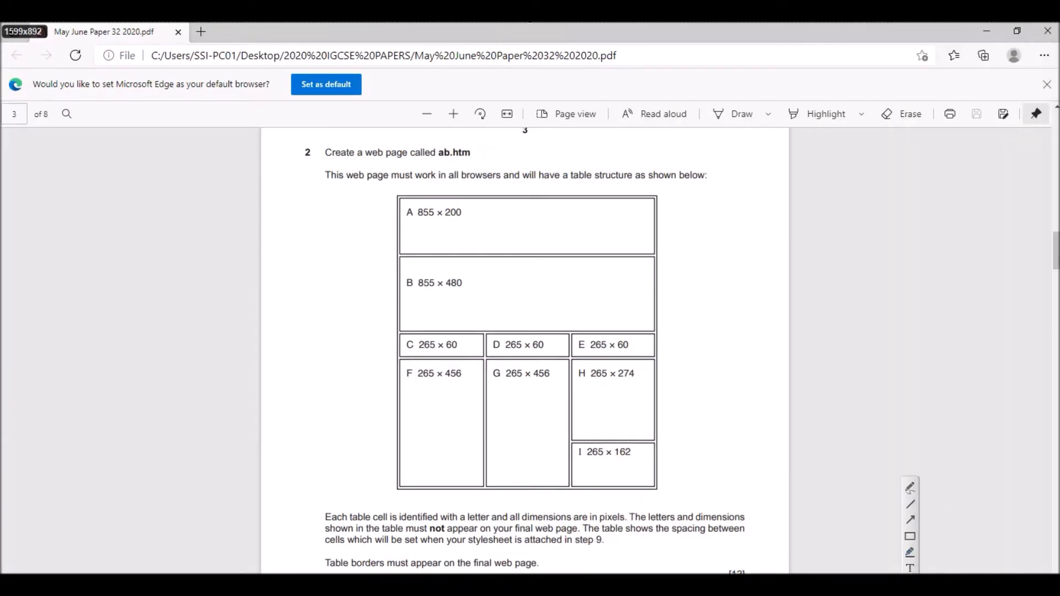
{"action": "key", "text": "ctrl+c"}
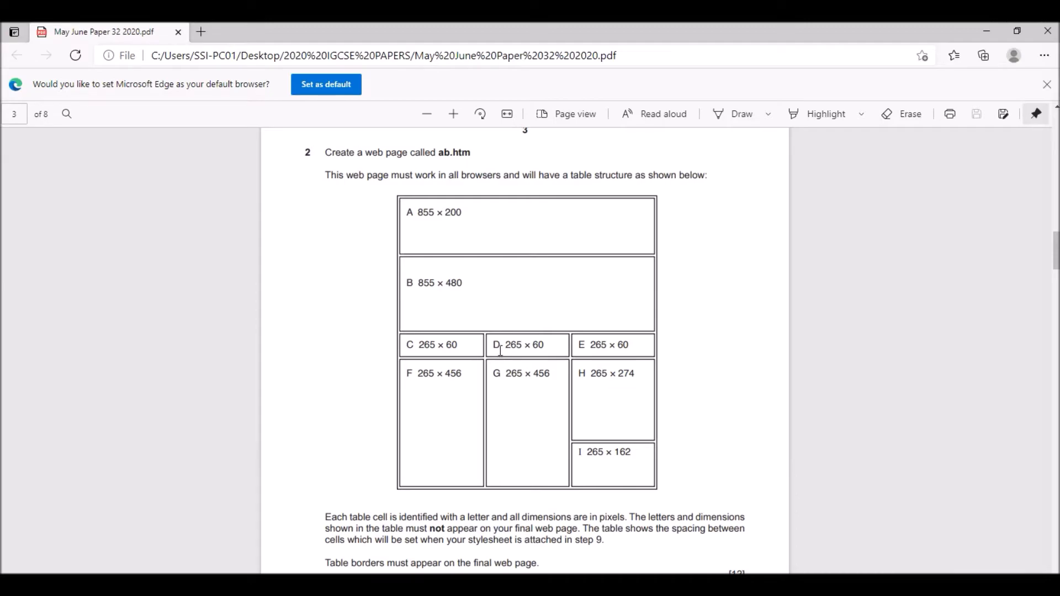
- Capture an area of about 1599 × 806 pixels over question 2, and mark the table's five rows with red pen lines
{"action": "key", "text": "Print"}
{"action": "mouse_move", "coordinate": [1, 23]}
{"action": "left_mouse_down"}
{"action": "mouse_move", "coordinate": [838, 540]}
{"action": "mouse_move", "coordinate": [1059, 556]}
{"action": "left_mouse_up"}
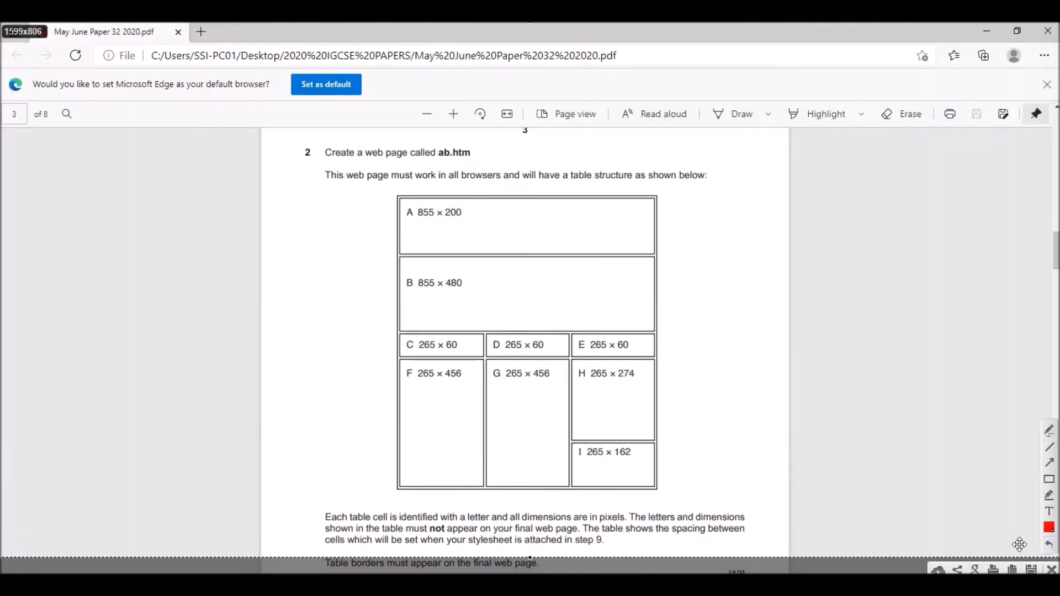
{"action": "left_click", "coordinate": [1052, 435]}
{"action": "left_click_drag", "start_coordinate": [365, 224], "coordinate": [406, 224]}
{"action": "left_click_drag", "start_coordinate": [348, 290], "coordinate": [391, 290]}
{"action": "left_click_drag", "start_coordinate": [366, 343], "coordinate": [406, 350]}
{"action": "mouse_move", "coordinate": [363, 378]}
{"action": "left_mouse_down"}
{"action": "mouse_move", "coordinate": [494, 401]}
{"action": "mouse_move", "coordinate": [674, 407]}
{"action": "left_mouse_up"}
{"action": "left_click_drag", "start_coordinate": [355, 472], "coordinate": [630, 477]}
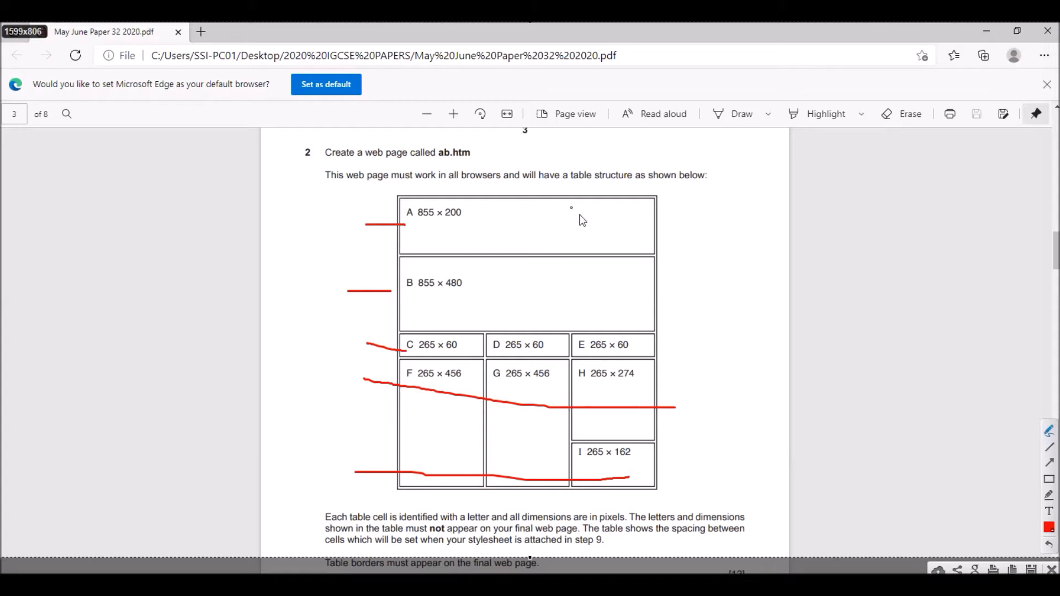
- Draw three vertical red pen lines down through the table to mark its columns
{"action": "mouse_move", "coordinate": [436, 192]}
{"action": "left_mouse_down"}
{"action": "mouse_move", "coordinate": [445, 430]}
{"action": "mouse_move", "coordinate": [475, 454]}
{"action": "left_mouse_up"}
{"action": "mouse_move", "coordinate": [540, 180]}
{"action": "left_mouse_down"}
{"action": "mouse_move", "coordinate": [528, 481]}
{"action": "mouse_move", "coordinate": [538, 462]}
{"action": "left_mouse_up"}
{"action": "left_click_drag", "start_coordinate": [612, 194], "coordinate": [613, 478]}
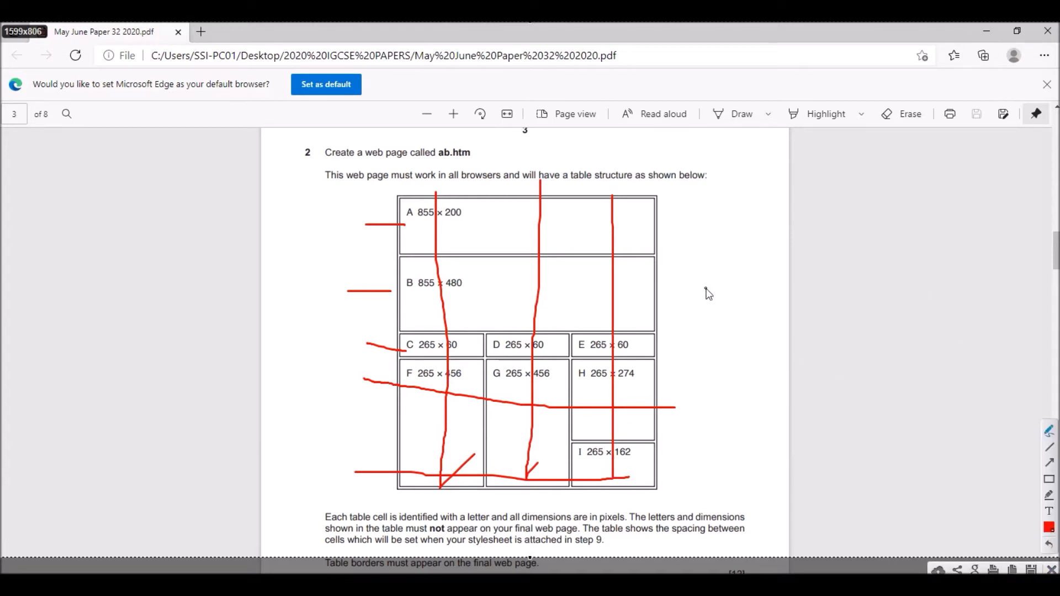
- Write R = 5 and C = 3 in red beside the table to note its row and column counts
{"action": "left_click_drag", "start_coordinate": [692, 229], "coordinate": [694, 266]}
{"action": "mouse_move", "coordinate": [694, 232]}
{"action": "left_mouse_down"}
{"action": "mouse_move", "coordinate": [710, 241]}
{"action": "mouse_move", "coordinate": [694, 249]}
{"action": "left_mouse_up"}
{"action": "mouse_move", "coordinate": [687, 250]}
{"action": "left_mouse_down"}
{"action": "mouse_move", "coordinate": [750, 264]}
{"action": "mouse_move", "coordinate": [778, 237]}
{"action": "mouse_move", "coordinate": [794, 252]}
{"action": "left_mouse_up"}
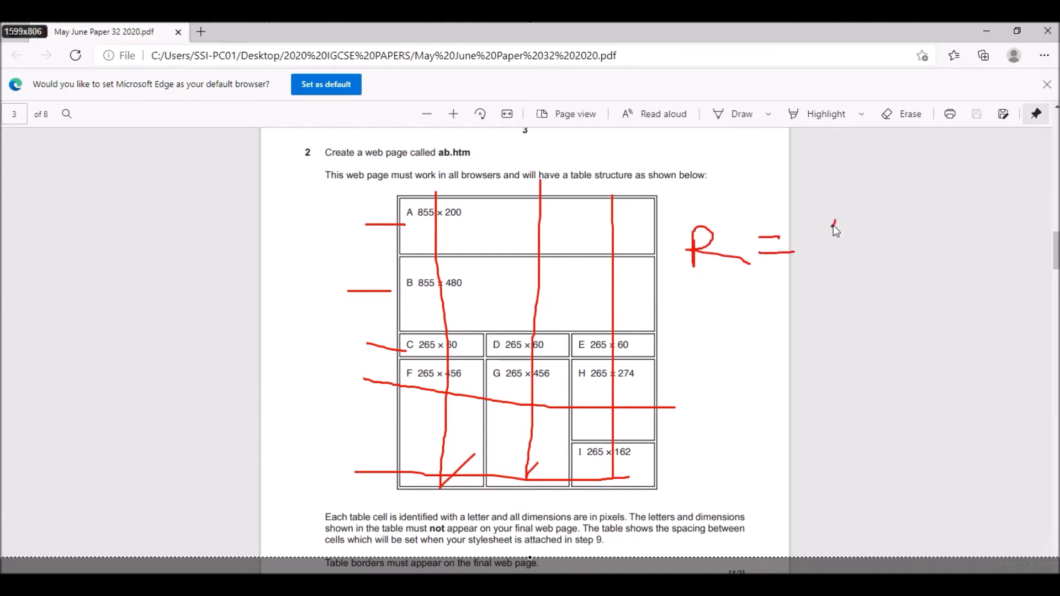
{"action": "mouse_move", "coordinate": [835, 221]}
{"action": "left_mouse_down"}
{"action": "mouse_move", "coordinate": [838, 253]}
{"action": "mouse_move", "coordinate": [857, 220]}
{"action": "left_mouse_up"}
{"action": "mouse_move", "coordinate": [720, 317]}
{"action": "left_mouse_down"}
{"action": "mouse_move", "coordinate": [734, 342]}
{"action": "mouse_move", "coordinate": [787, 318]}
{"action": "left_mouse_up"}
{"action": "mouse_move", "coordinate": [752, 353]}
{"action": "left_mouse_down"}
{"action": "mouse_move", "coordinate": [827, 332]}
{"action": "mouse_move", "coordinate": [826, 349]}
{"action": "left_mouse_up"}
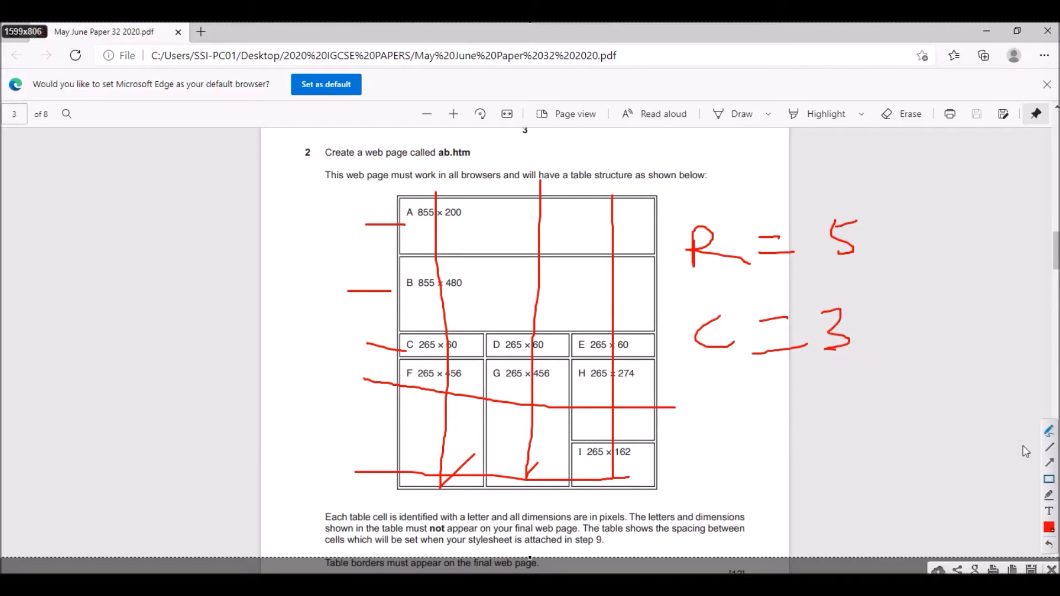
- Close the annotated capture, switch to Expression Web and insert a table of 5 rows and 3 columns in ab.htm
{"action": "left_click", "coordinate": [1051, 570]}
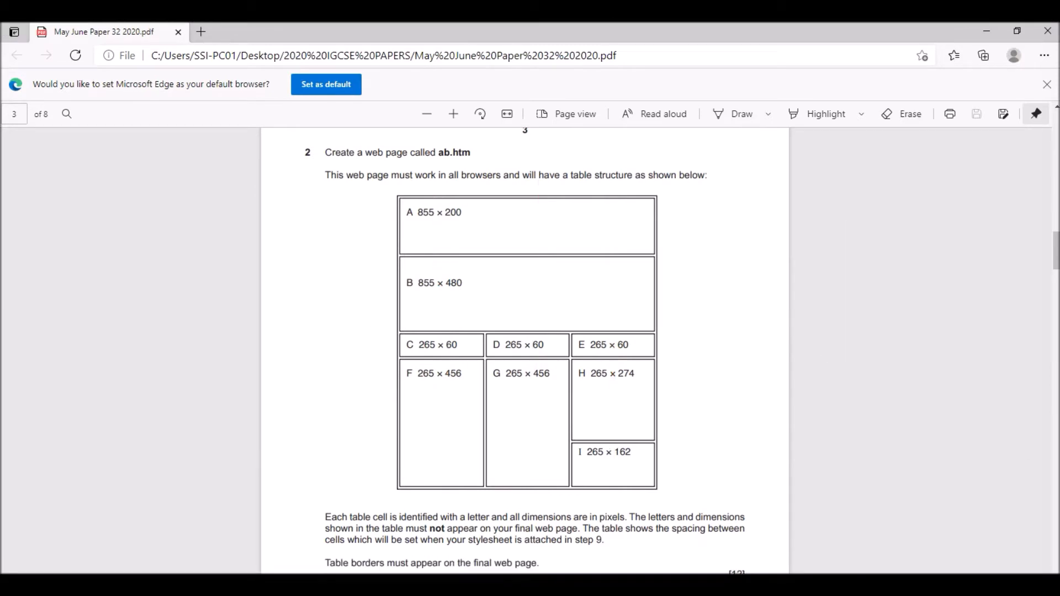
{"action": "key", "text": "alt+Tab"}
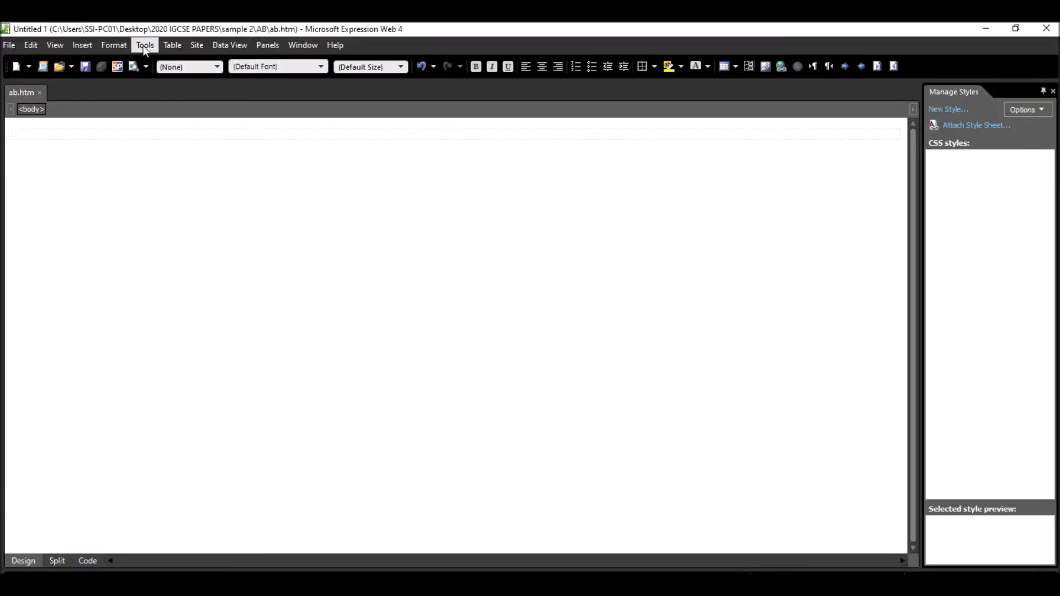
{"action": "left_click", "coordinate": [173, 45]}
{"action": "left_click", "coordinate": [196, 62]}
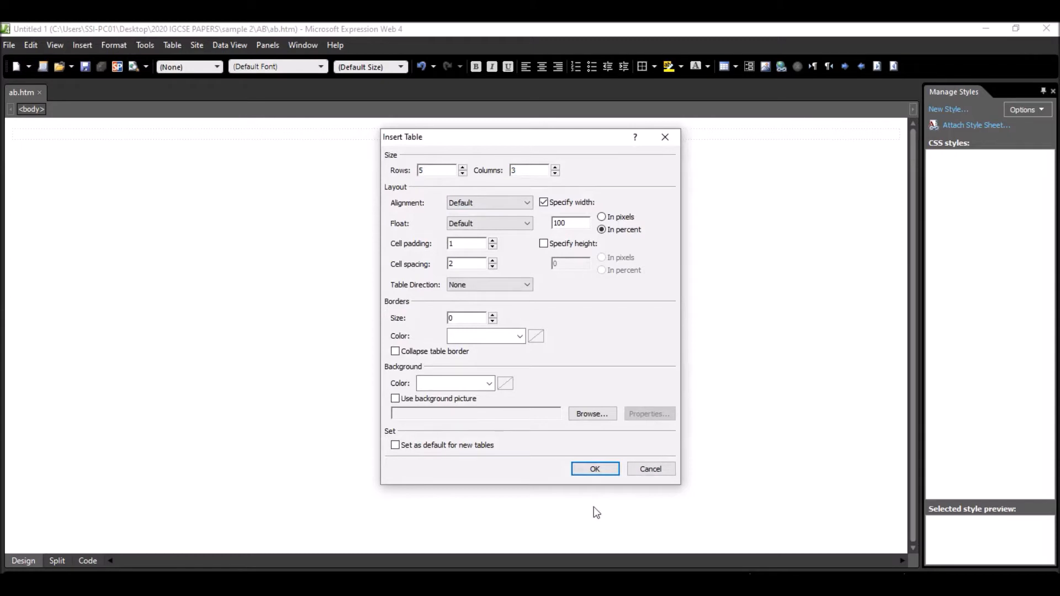
{"action": "left_click", "coordinate": [594, 469]}
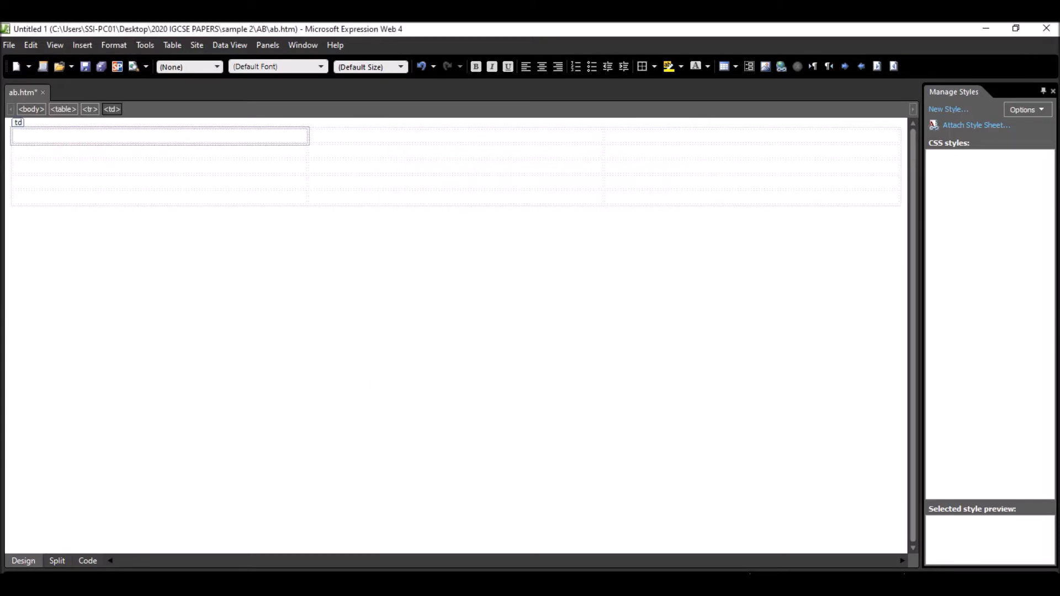
- Merge the three cells of the table's first row into one cell for cell A
{"action": "key", "text": "alt+Tab"}
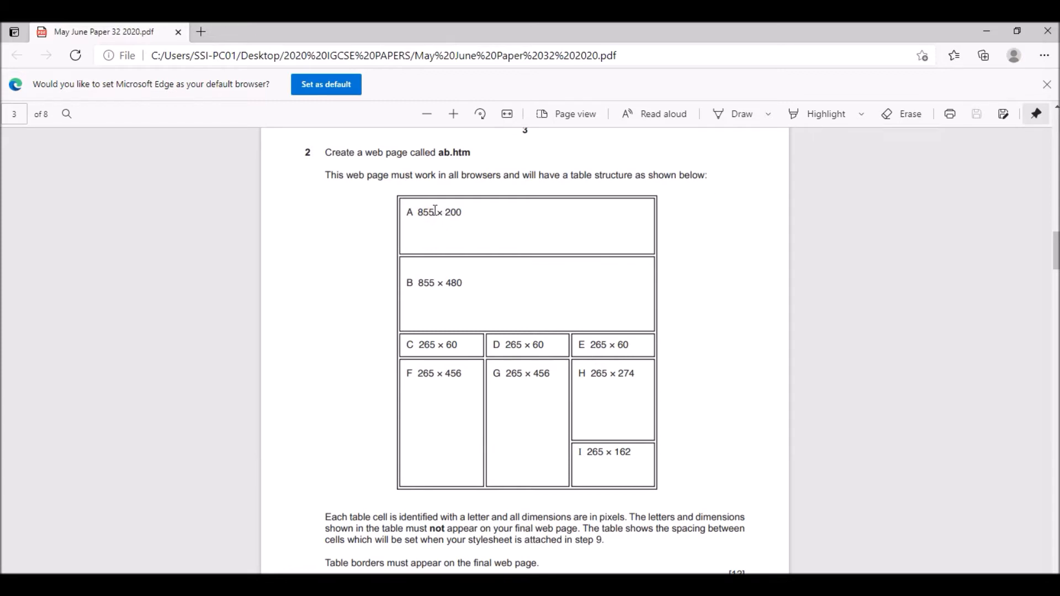
{"action": "key", "text": "alt+Tab"}
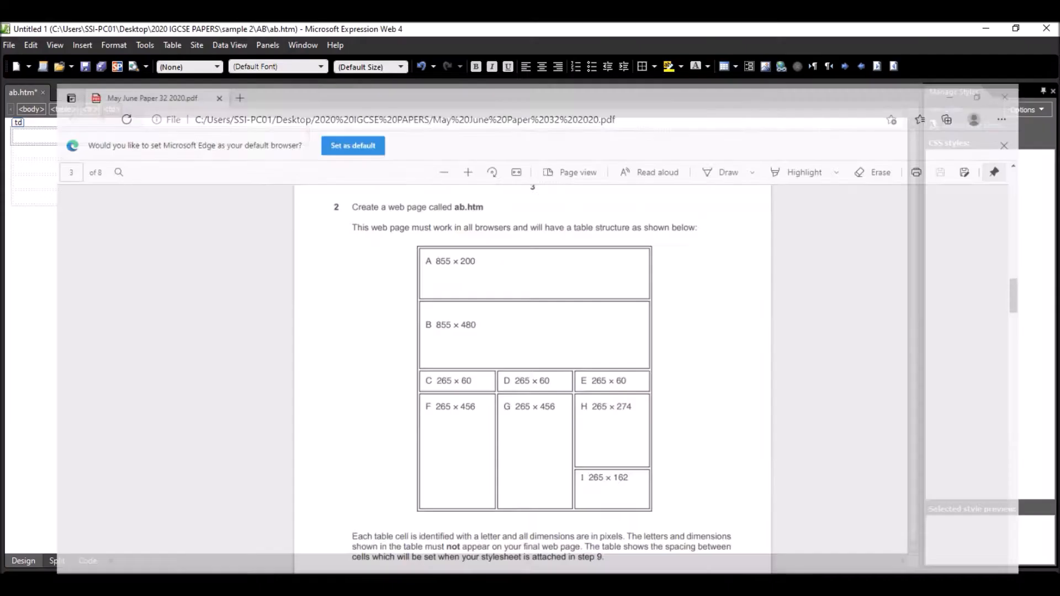
{"action": "left_click_drag", "start_coordinate": [166, 137], "coordinate": [665, 135]}
{"action": "right_click", "coordinate": [566, 137]}
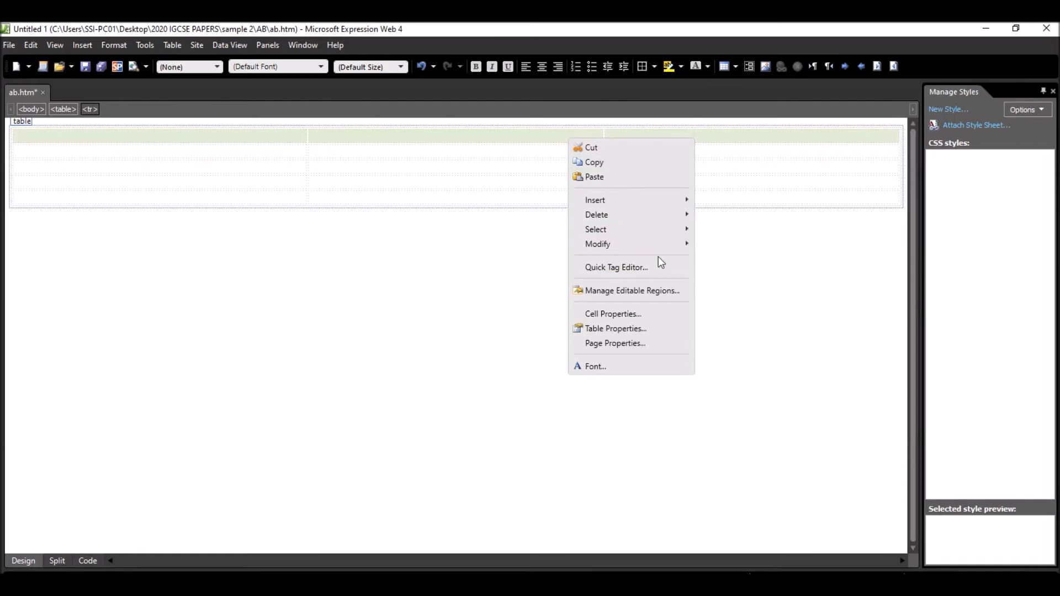
{"action": "mouse_move", "coordinate": [686, 245]}
{"action": "left_click", "coordinate": [743, 249]}
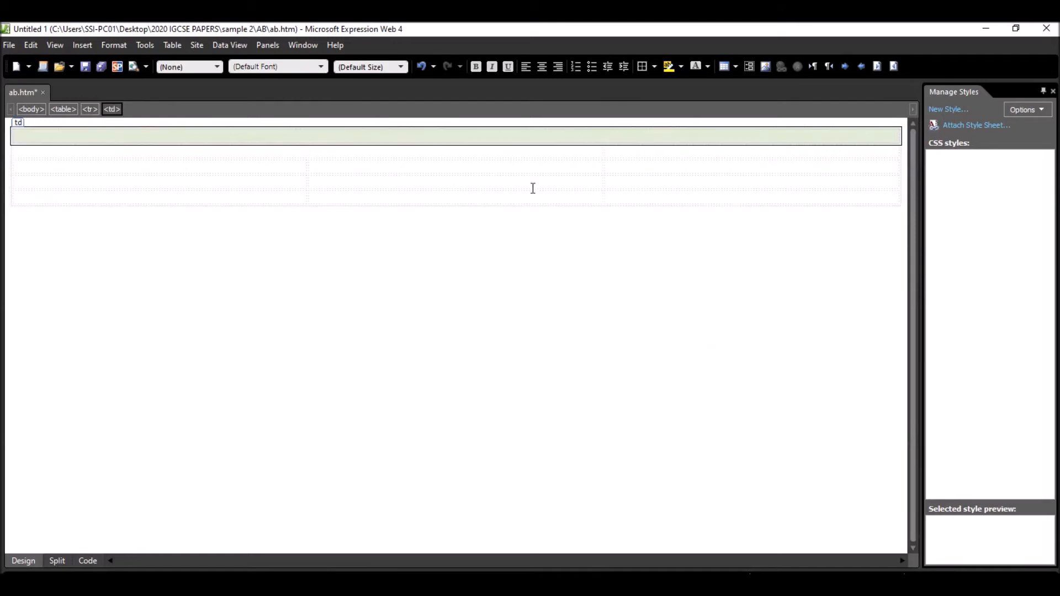
- Set the merged first-row cell to a width of 855 pixels and a height of 200 pixels
{"action": "right_click", "coordinate": [297, 132]}
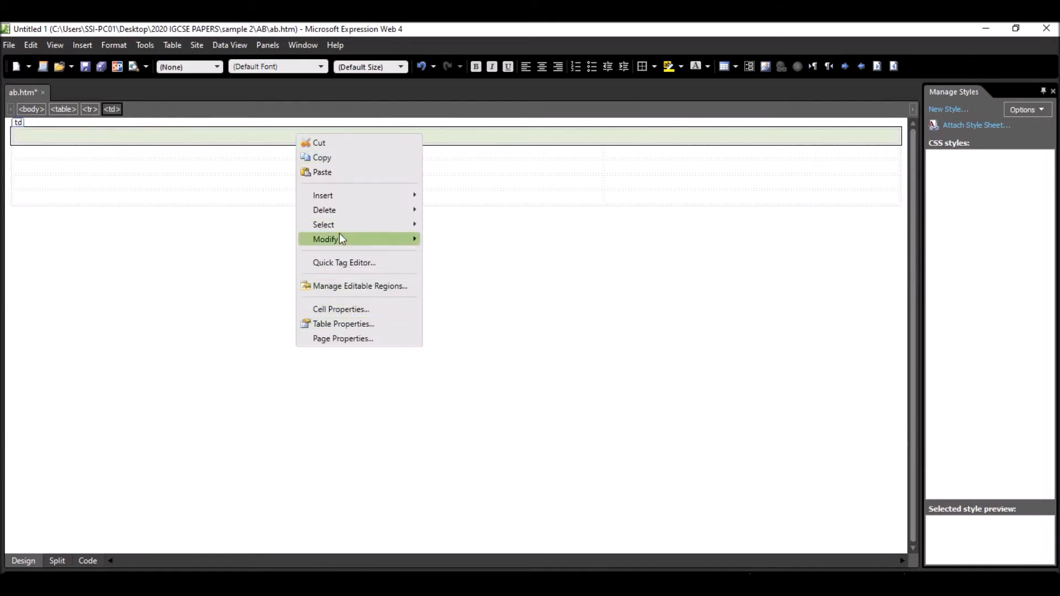
{"action": "left_click", "coordinate": [347, 310]}
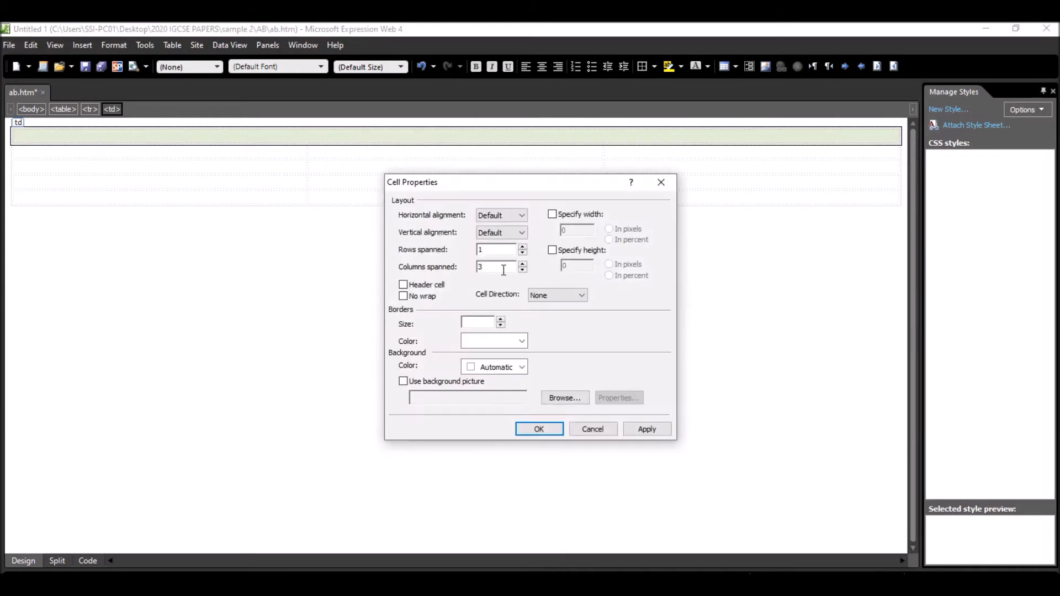
{"action": "left_click", "coordinate": [551, 215]}
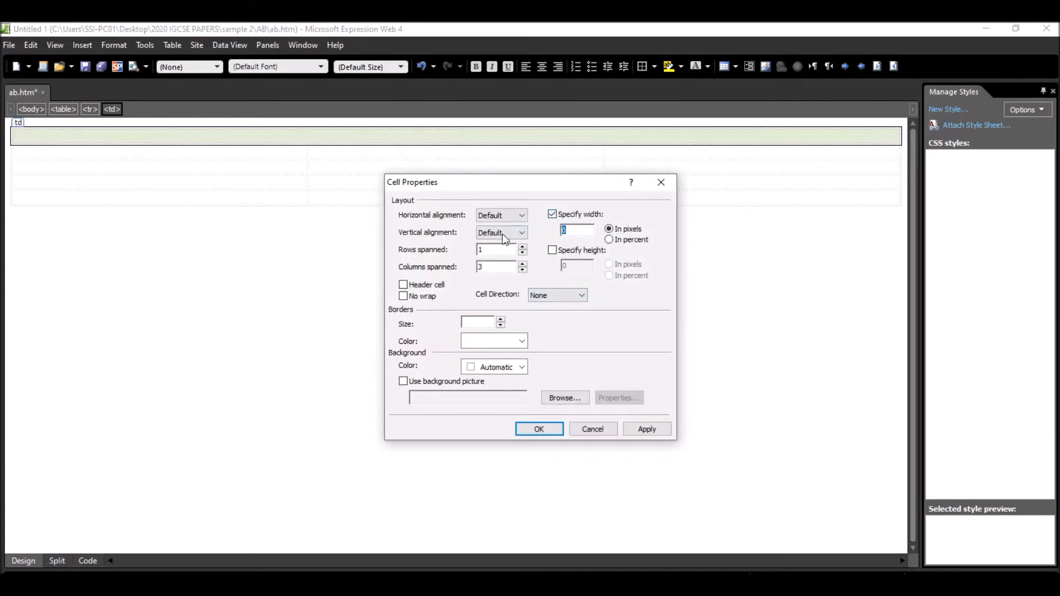
{"action": "type", "text": "855"}
{"action": "key", "text": "alt+Tab"}
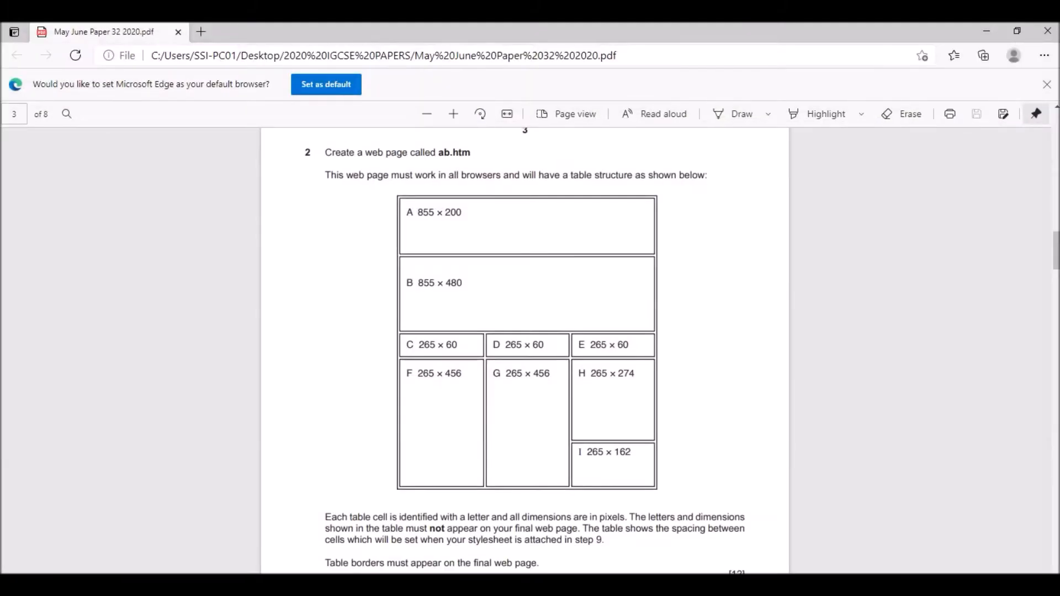
{"action": "key", "text": "alt+Tab"}
{"action": "left_click", "coordinate": [553, 251]}
{"action": "type", "text": "200"}
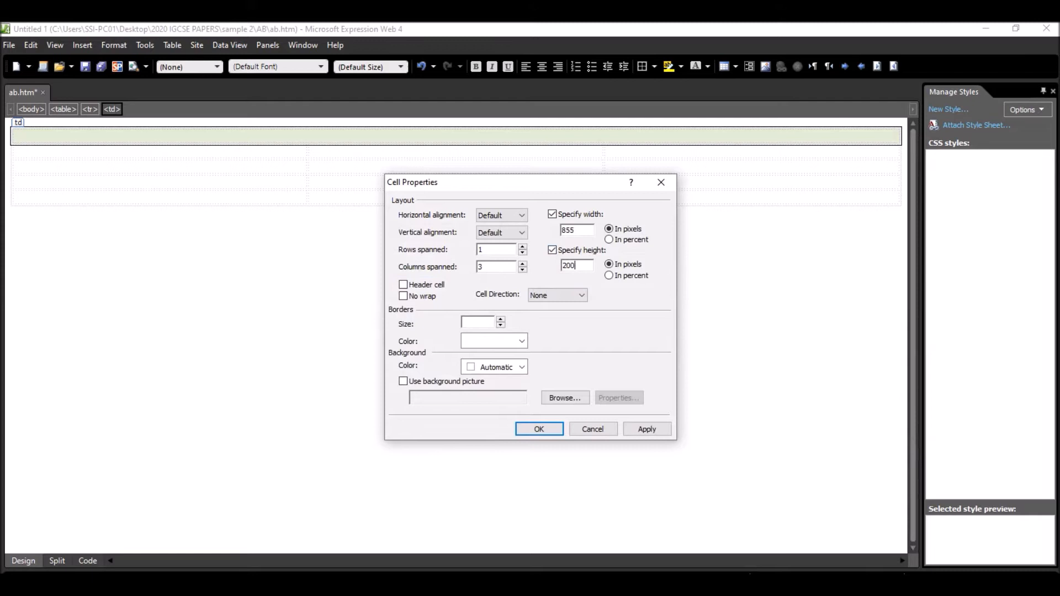
{"action": "left_click", "coordinate": [542, 429]}
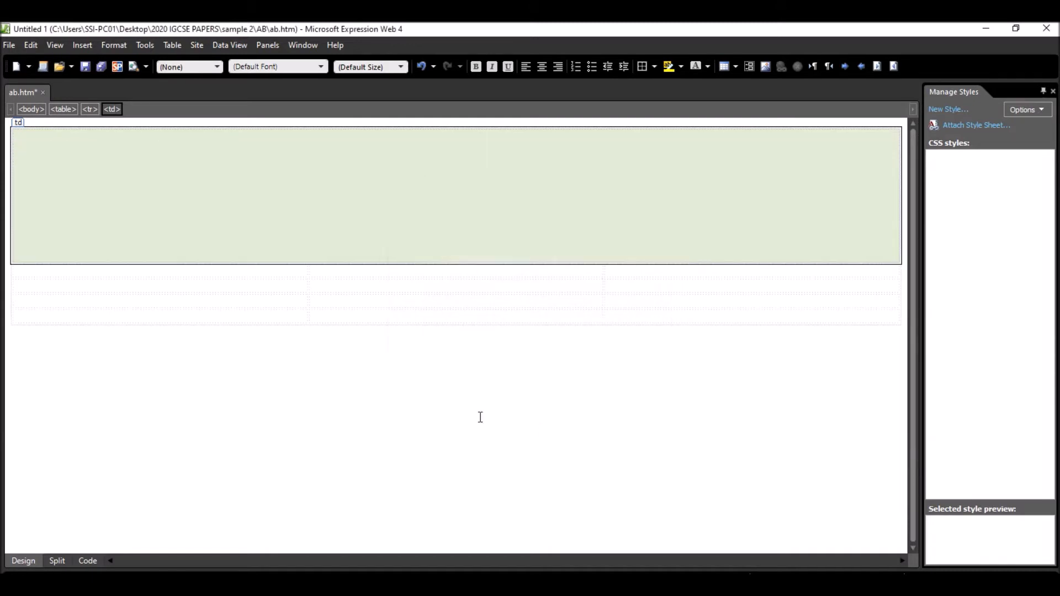
- Merge the three cells of the table's second row into one cell for cell B
{"action": "left_click_drag", "start_coordinate": [225, 269], "coordinate": [559, 274]}
{"action": "right_click", "coordinate": [559, 273]}
{"action": "mouse_move", "coordinate": [662, 379]}
{"action": "left_click", "coordinate": [720, 379]}
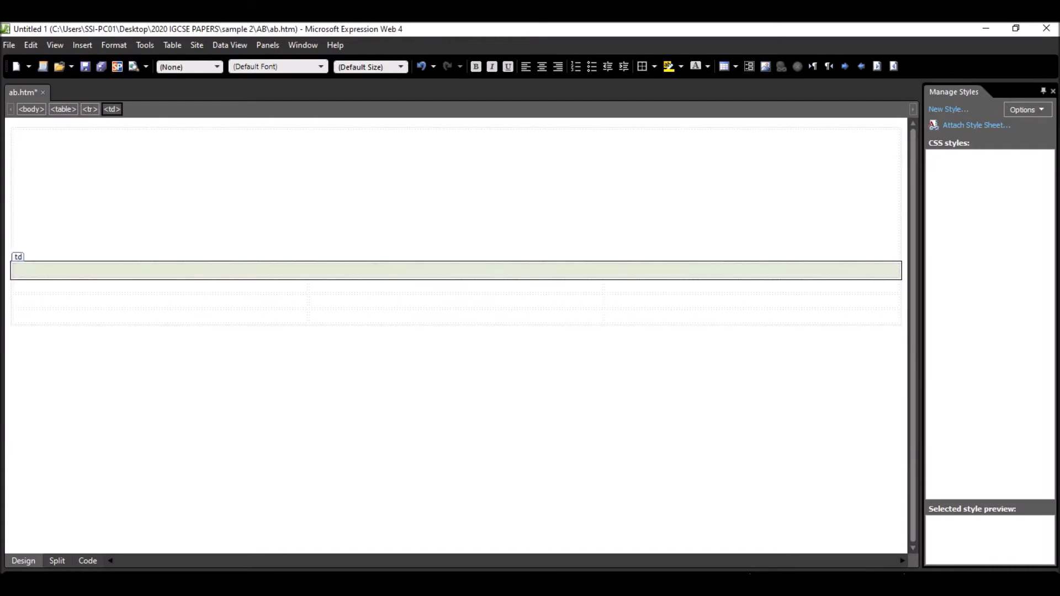
- Check cell B's dimensions in the exam paper and set the merged second-row cell to 855 pixels wide and 480 pixels high
{"action": "key", "text": "alt+Tab"}
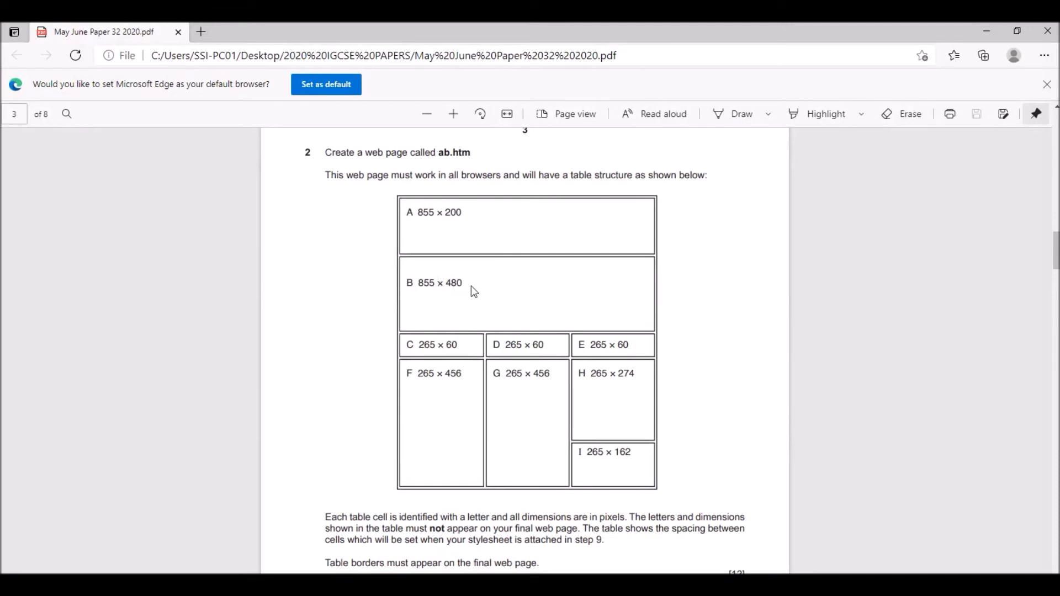
{"action": "key", "text": "alt+Tab"}
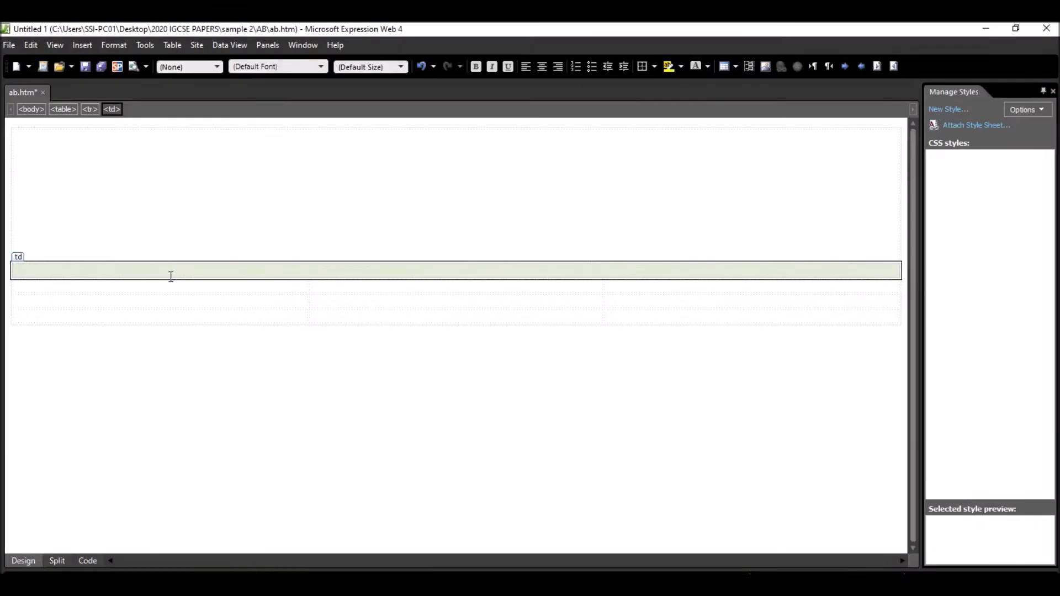
{"action": "right_click", "coordinate": [171, 276]}
{"action": "mouse_move", "coordinate": [277, 382]}
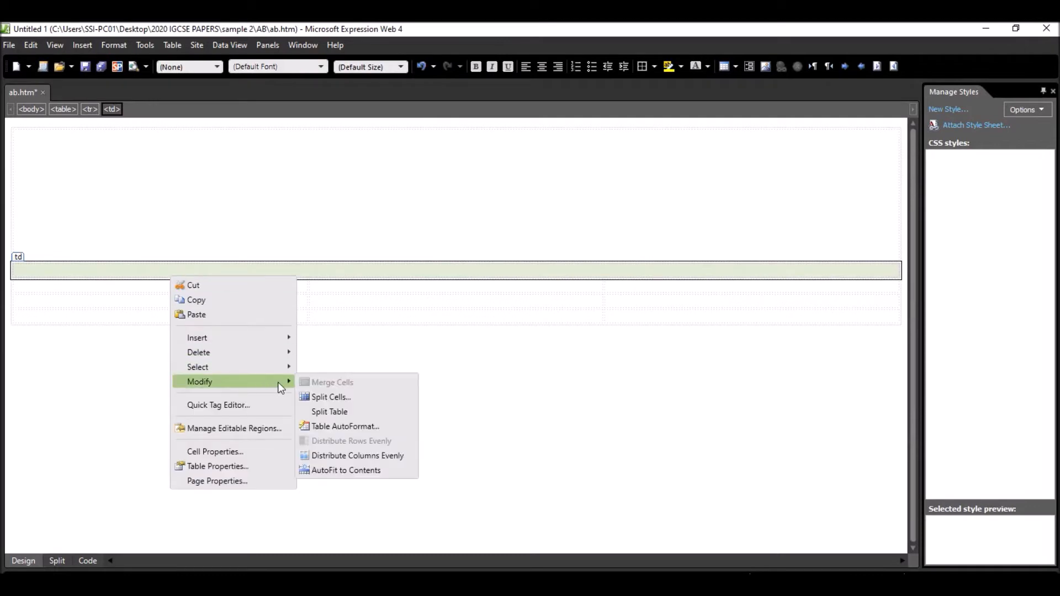
{"action": "left_click", "coordinate": [223, 453]}
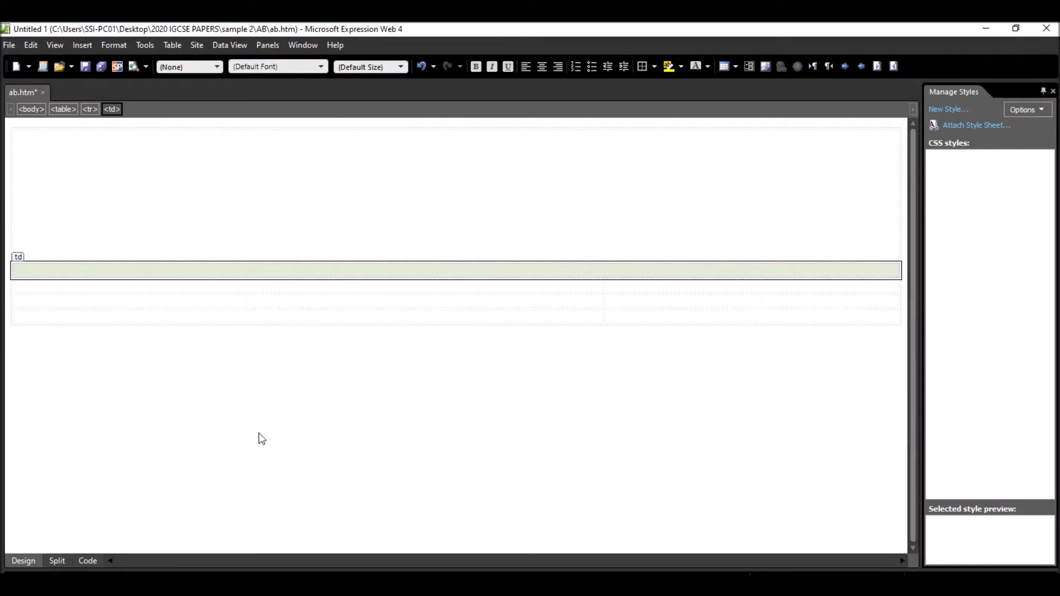
{"action": "left_click", "coordinate": [552, 214]}
{"action": "type", "text": "855"}
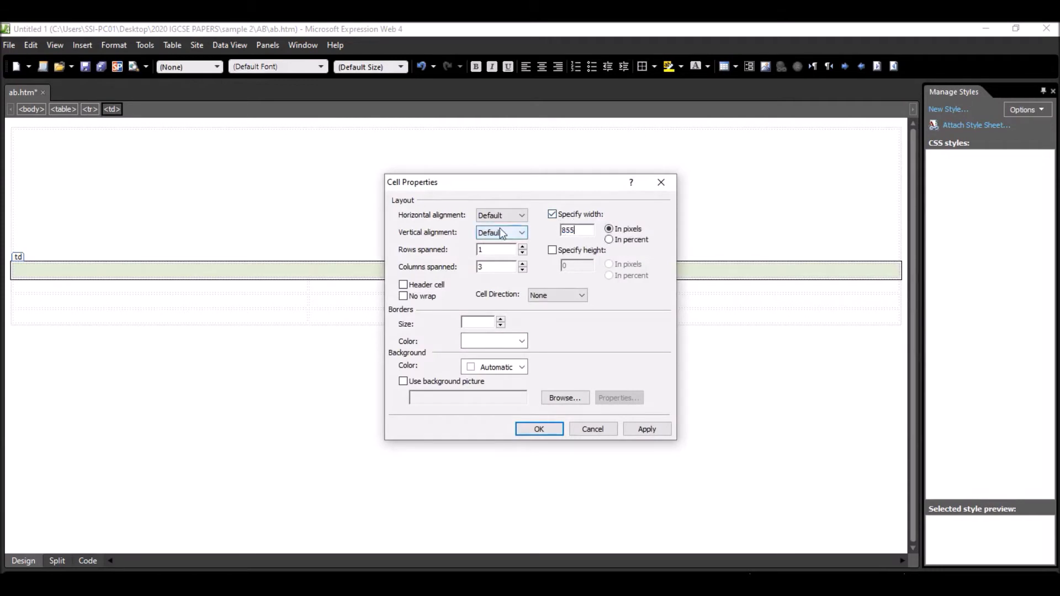
{"action": "left_click", "coordinate": [552, 250]}
{"action": "double_click", "coordinate": [580, 265]}
{"action": "type", "text": "48"}
{"action": "left_click", "coordinate": [537, 429]}
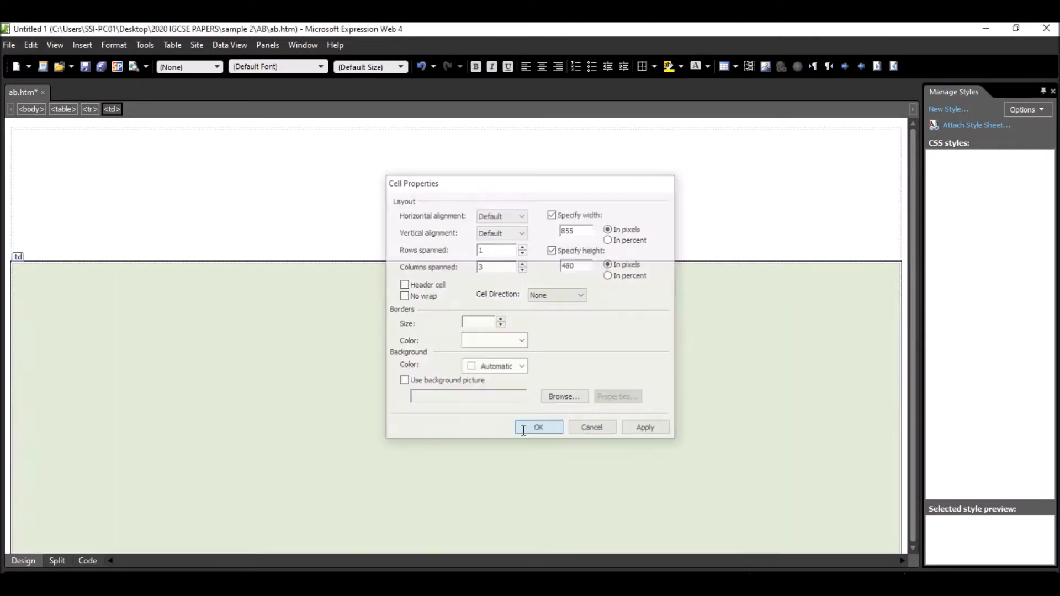
- Check cells C, D and E in the exam paper and set the three third-row cells to 265 pixels wide and 60 pixels high
{"action": "scroll", "coordinate": [390, 447], "scroll_direction": "down", "scroll_amount": 3}
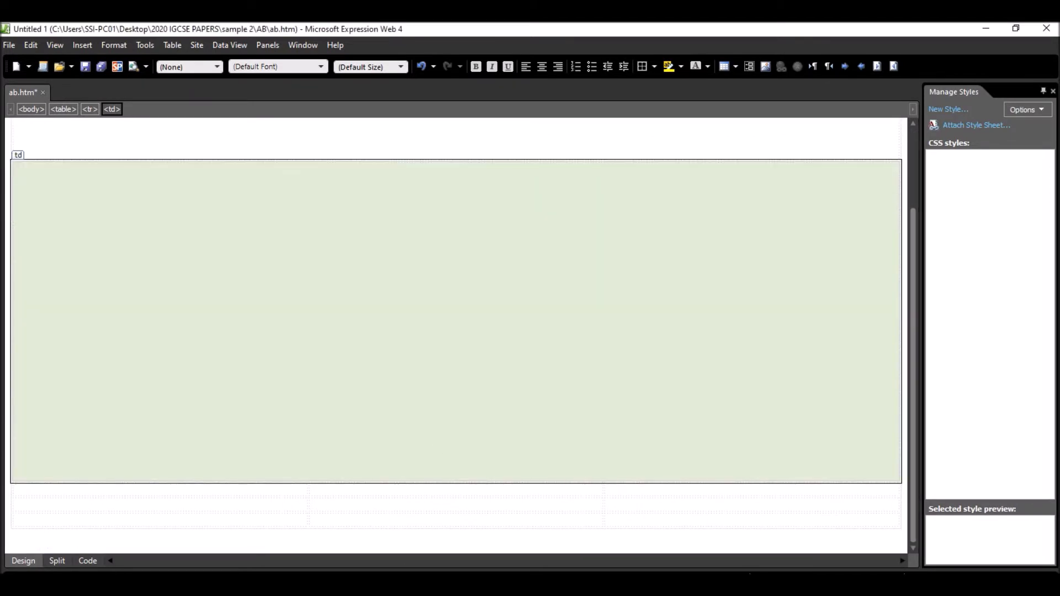
{"action": "key", "text": "alt+Tab"}
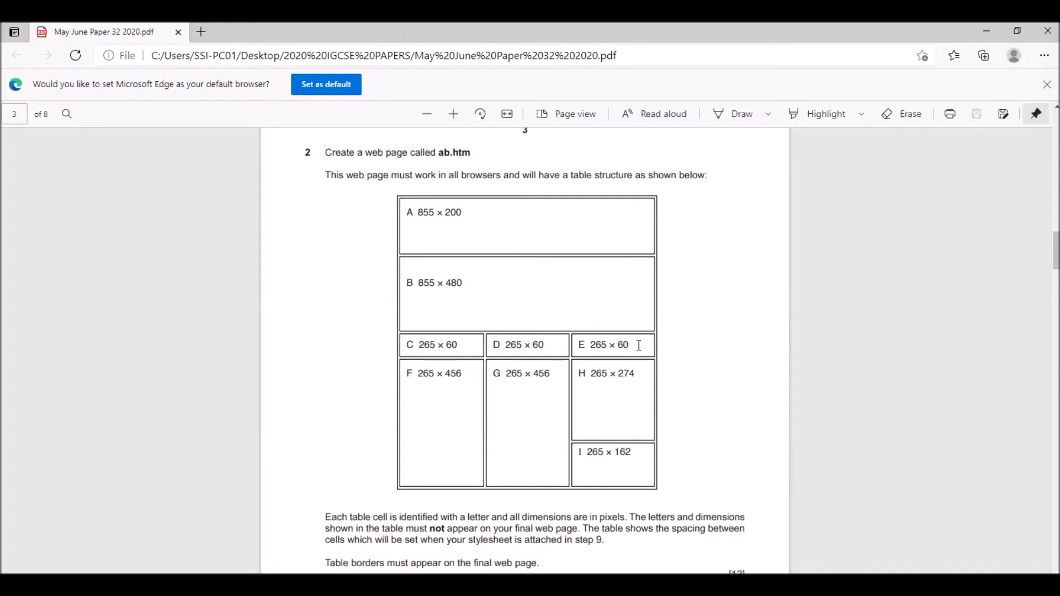
{"action": "left_click_drag", "start_coordinate": [627, 348], "coordinate": [442, 347]}
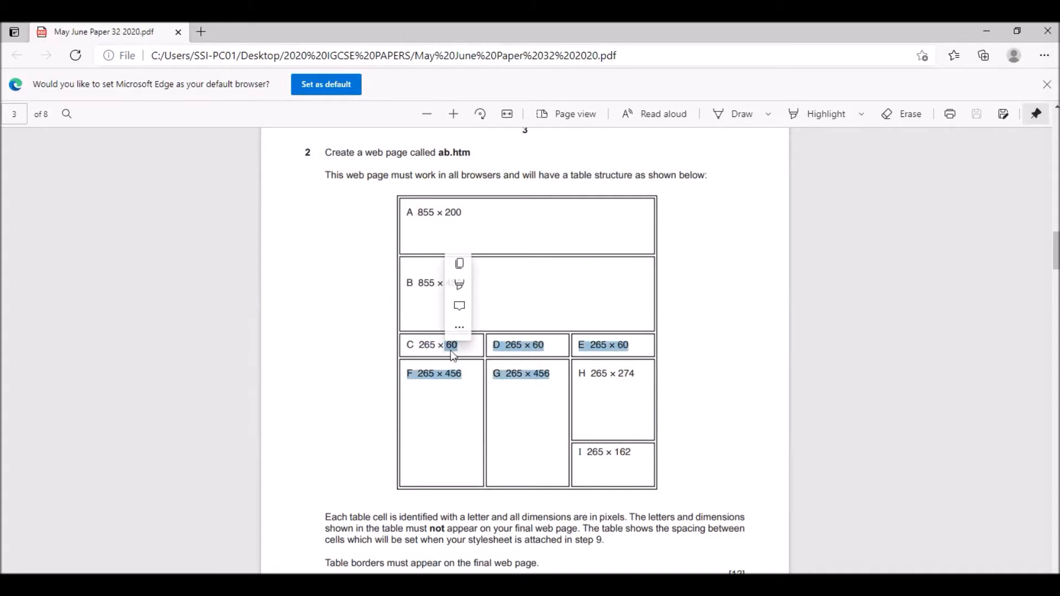
{"action": "mouse_move", "coordinate": [536, 585]}
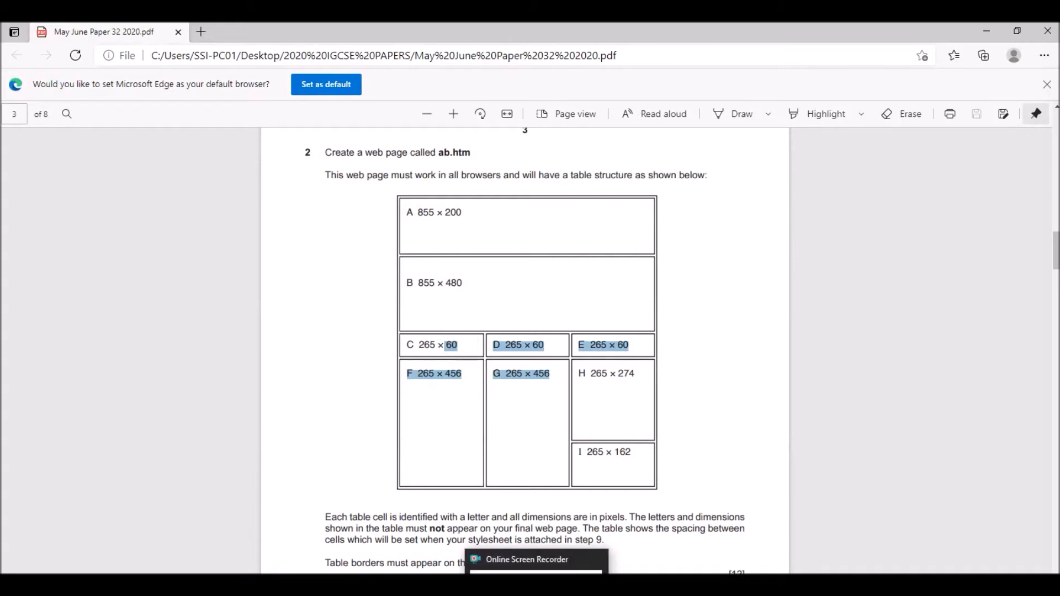
{"action": "left_click", "coordinate": [588, 586]}
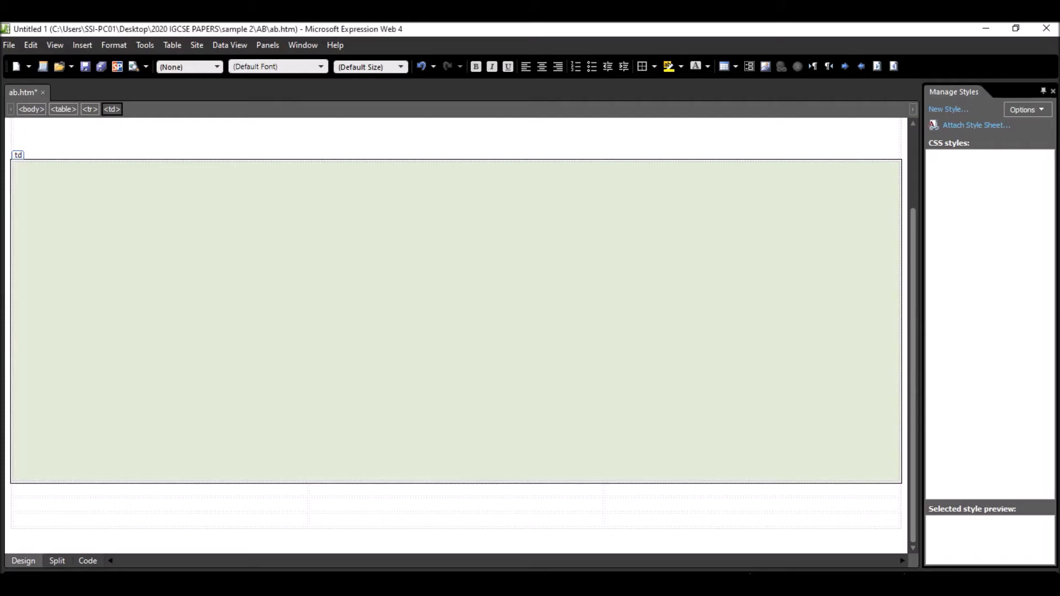
{"action": "left_click", "coordinate": [216, 488]}
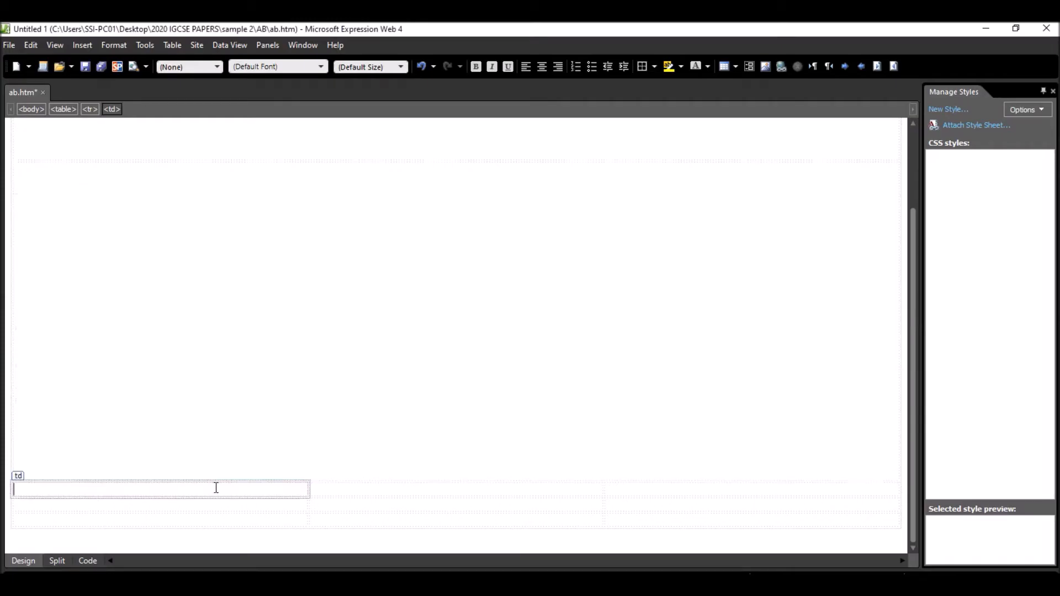
{"action": "left_click_drag", "start_coordinate": [221, 487], "coordinate": [637, 508]}
{"action": "right_click", "coordinate": [522, 516]}
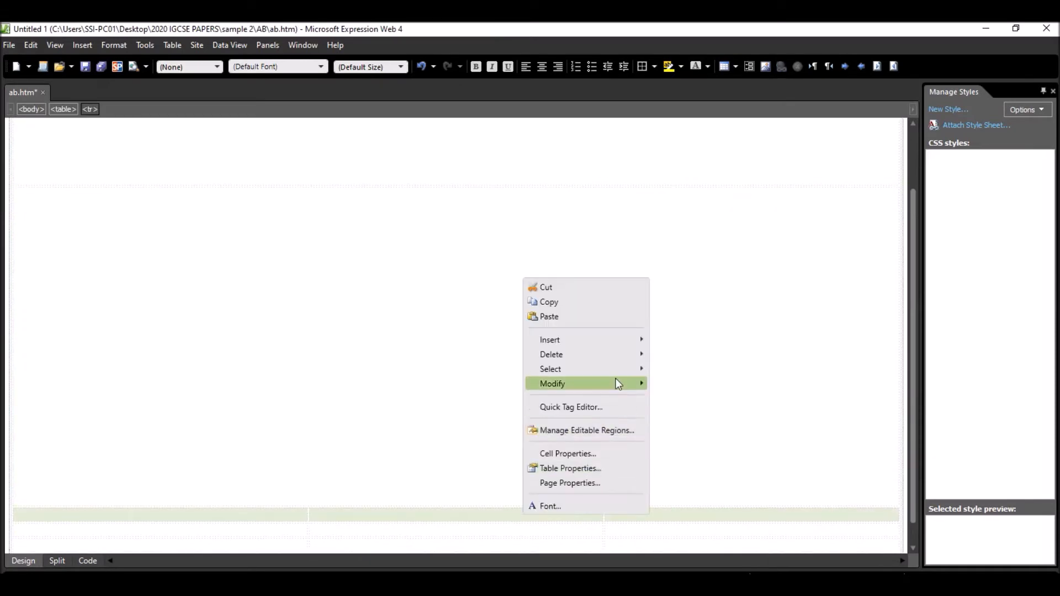
{"action": "left_click", "coordinate": [582, 455]}
{"action": "left_click", "coordinate": [552, 214]}
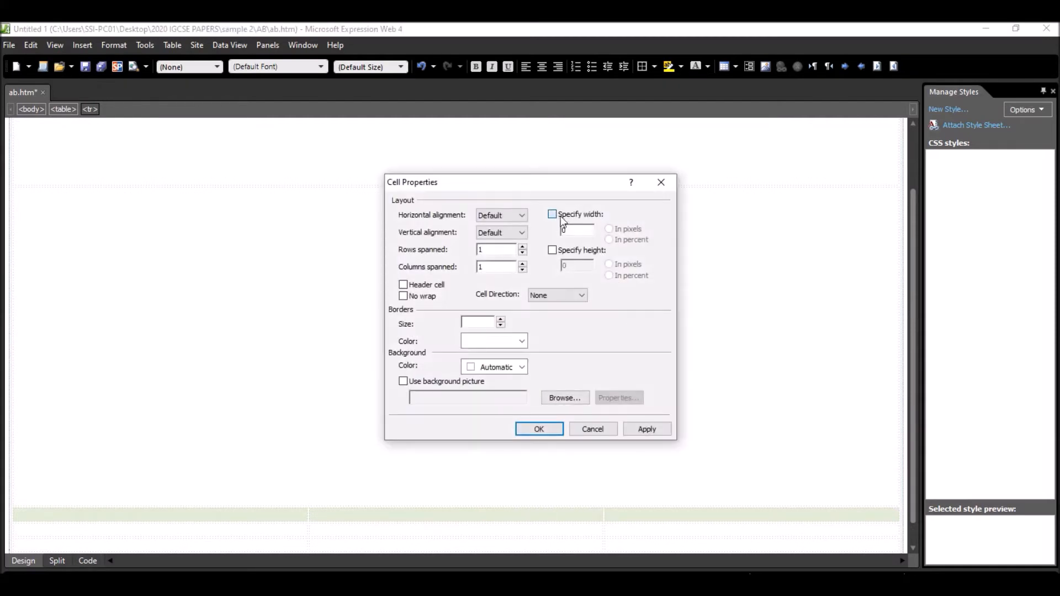
{"action": "type", "text": "265"}
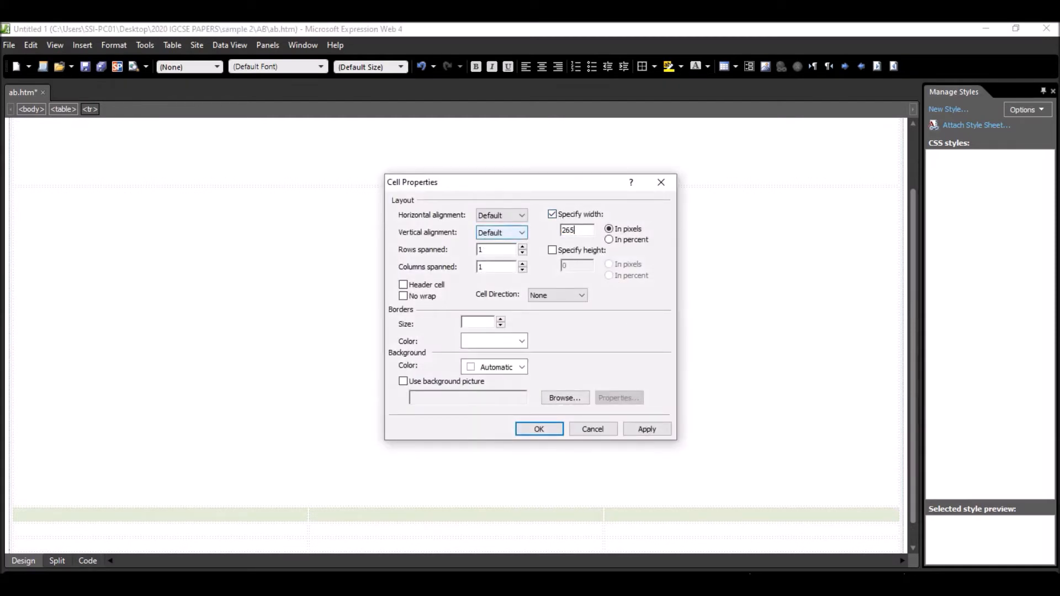
{"action": "left_click", "coordinate": [552, 250]}
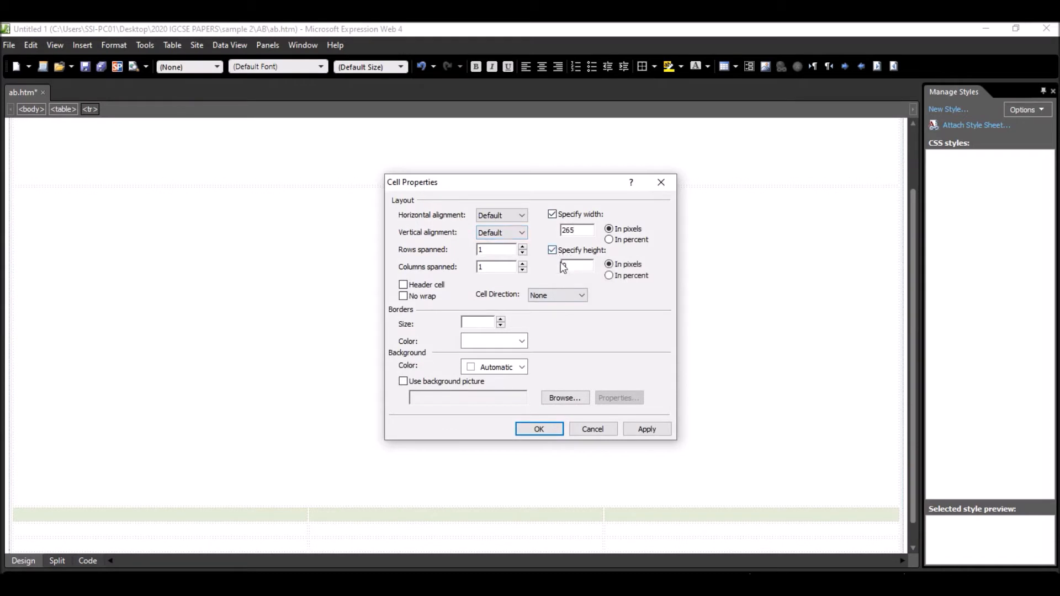
{"action": "type", "text": "60"}
{"action": "left_click", "coordinate": [542, 430]}
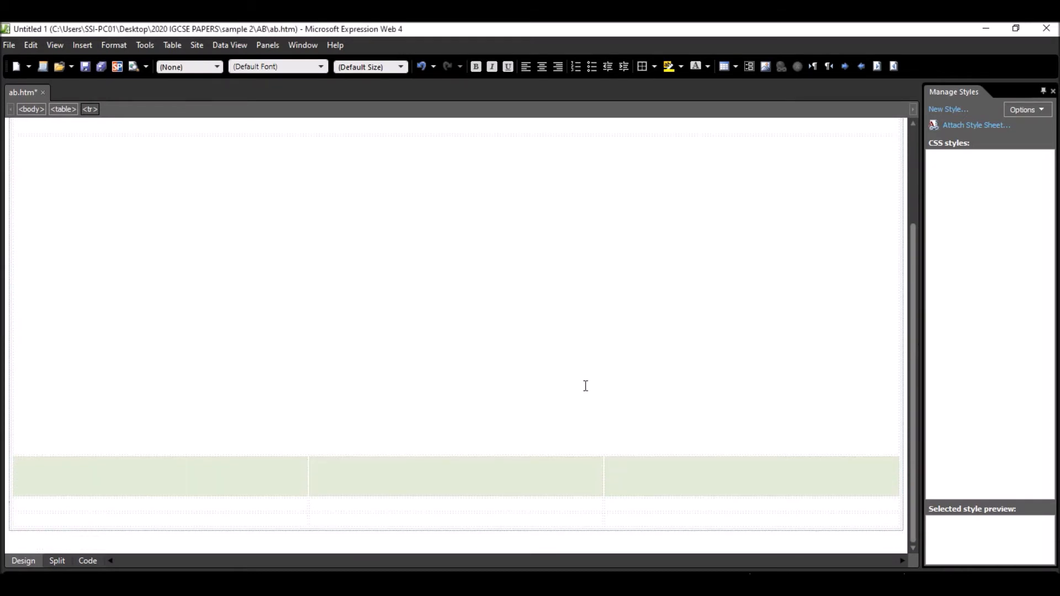
- Review the dimensions and layout of cells F, G, H and I in the exam paper's table
{"action": "key", "text": "alt+Tab"}
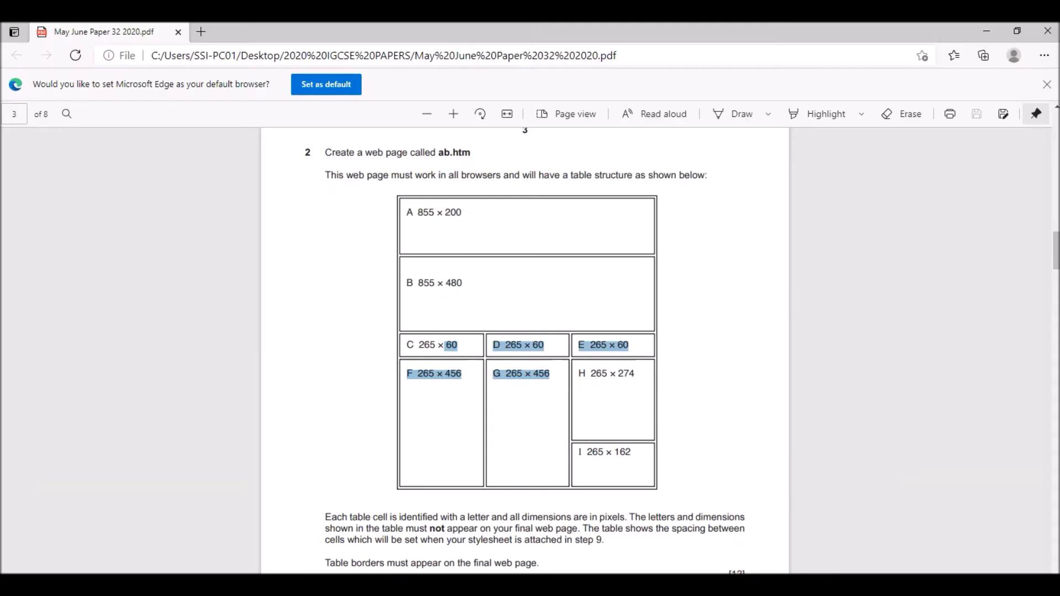
{"action": "scroll", "coordinate": [456, 353], "scroll_direction": "down", "scroll_amount": 2}
{"action": "left_click", "coordinate": [447, 308]}
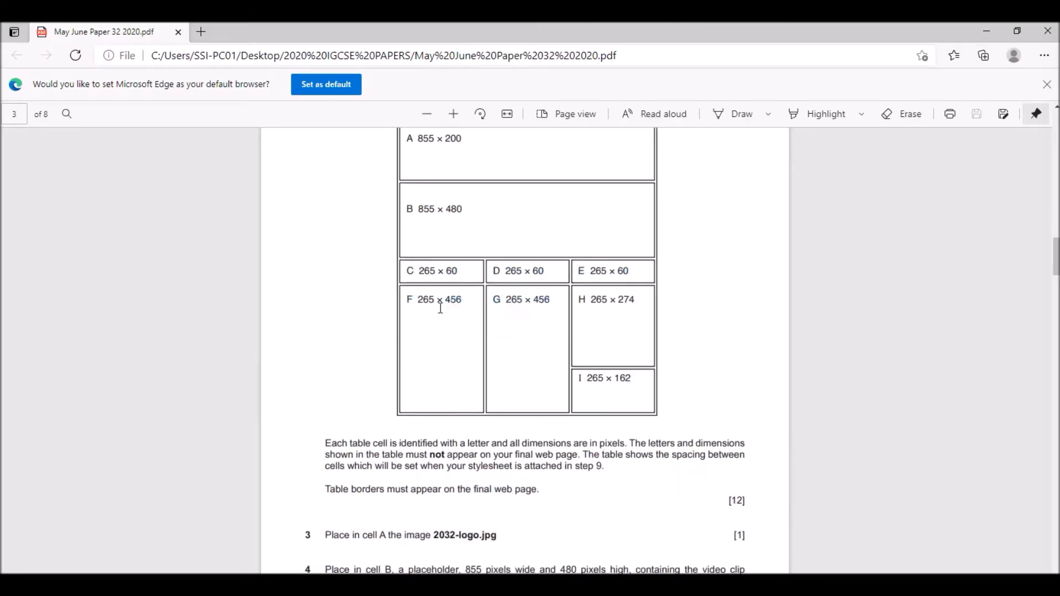
{"action": "left_click_drag", "start_coordinate": [415, 299], "coordinate": [448, 385]}
{"action": "left_click", "coordinate": [607, 322]}
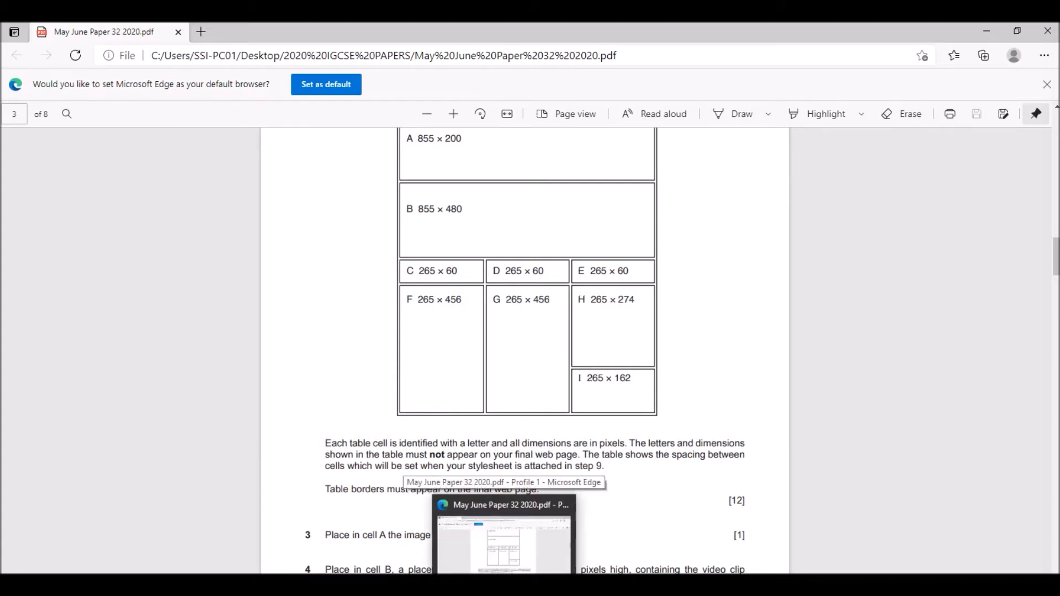
- Merge the two lowest cells of the table's first column into one cell for cell F
{"action": "left_click", "coordinate": [505, 588]}
{"action": "left_click", "coordinate": [179, 502]}
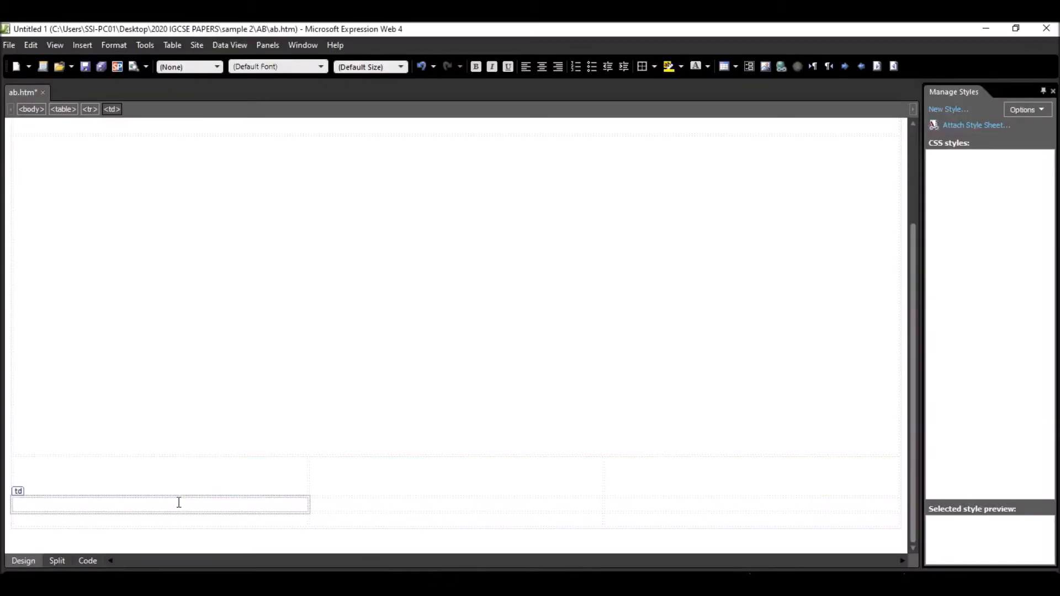
{"action": "left_click", "coordinate": [505, 588]}
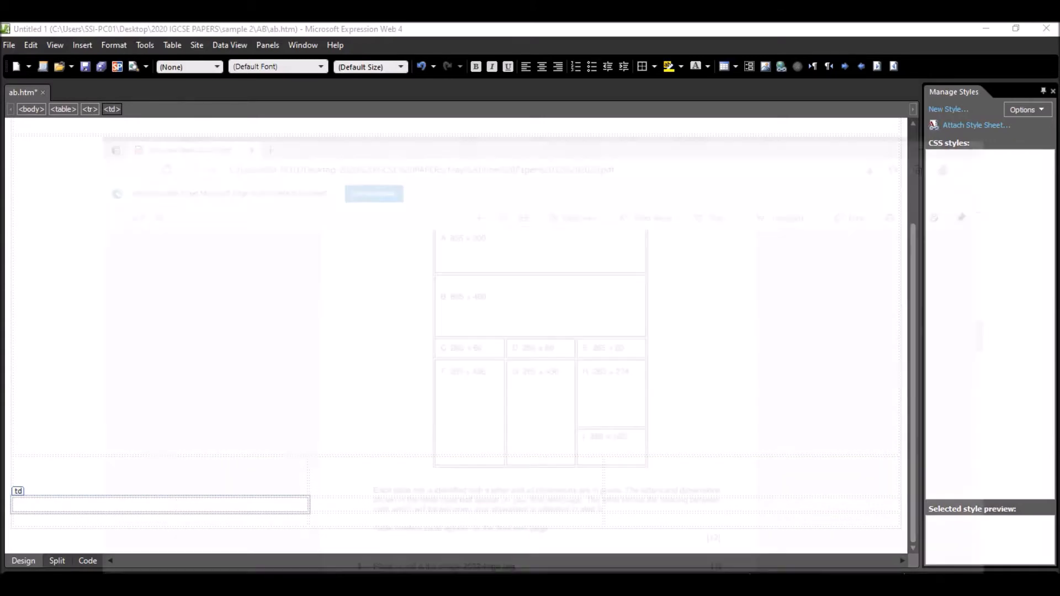
{"action": "left_click", "coordinate": [506, 588]}
{"action": "left_click_drag", "start_coordinate": [221, 505], "coordinate": [218, 521]}
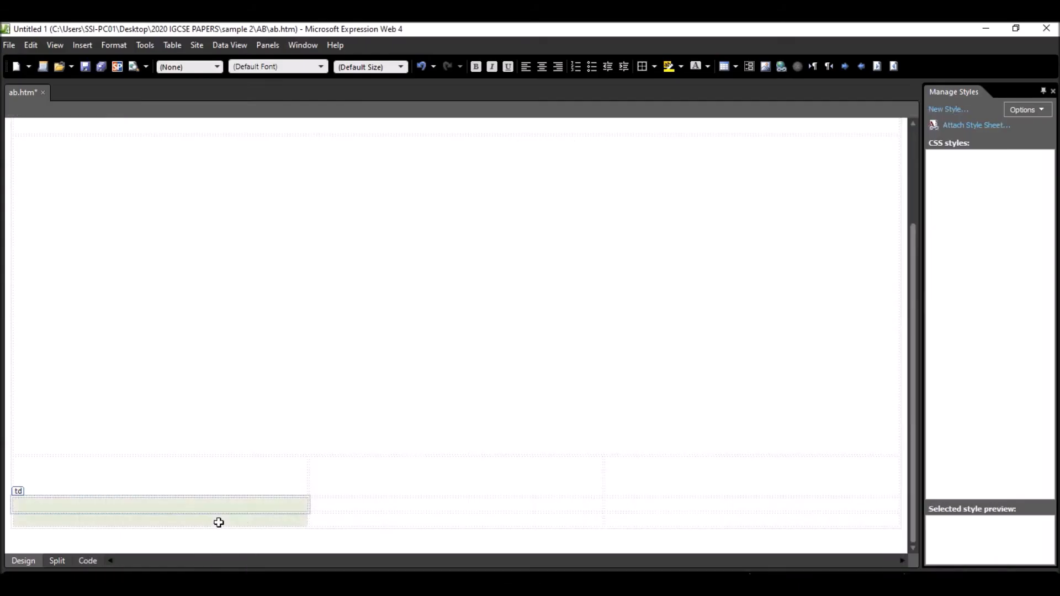
{"action": "right_click", "coordinate": [210, 508]}
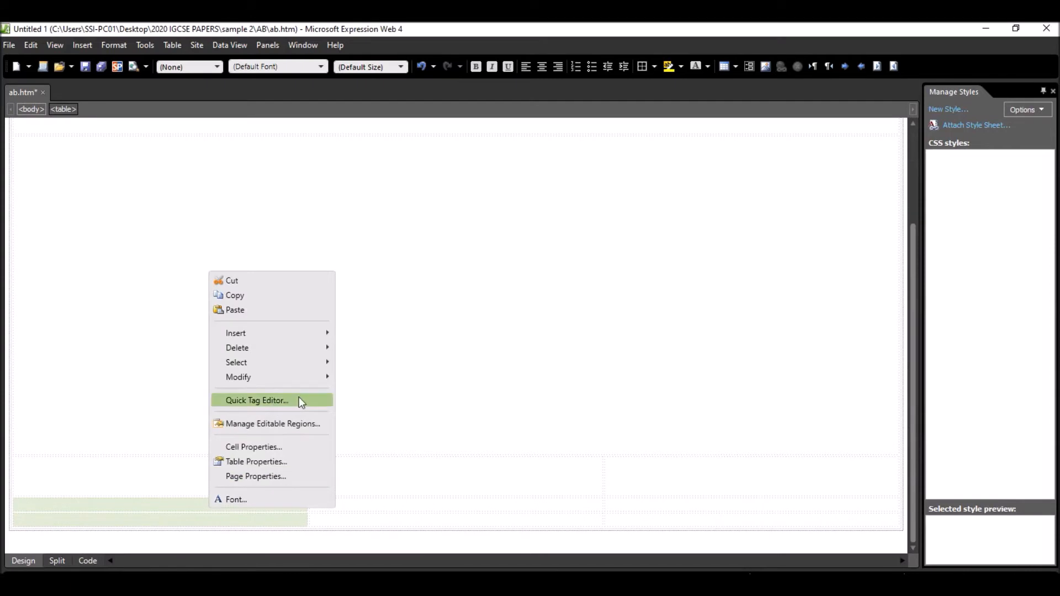
{"action": "mouse_move", "coordinate": [300, 376]}
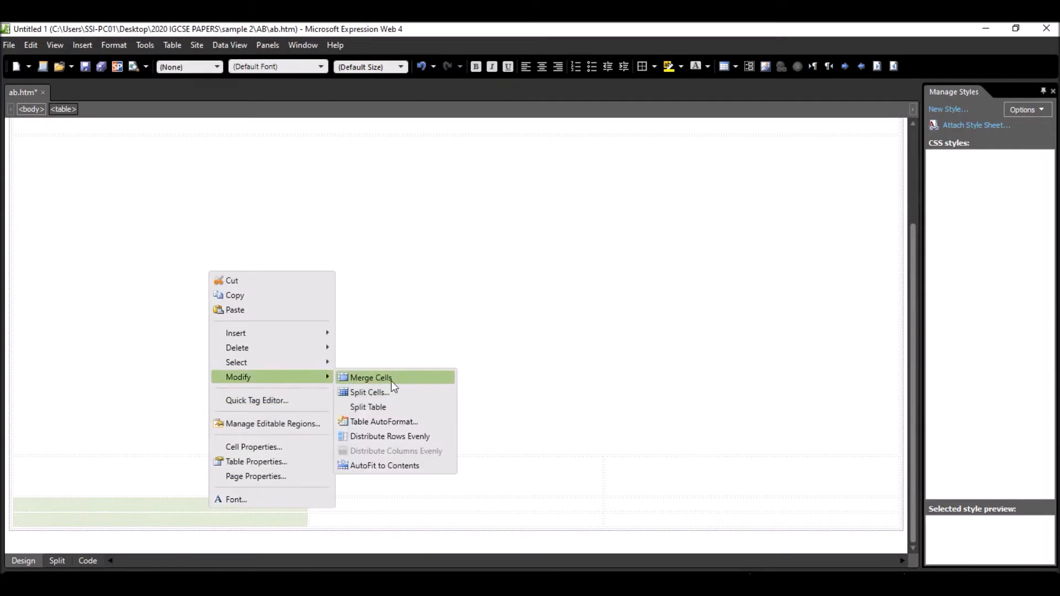
{"action": "left_click", "coordinate": [369, 378]}
- Merge the two lowest cells of the table's middle column into one cell for cell G
{"action": "left_click_drag", "start_coordinate": [410, 505], "coordinate": [382, 519]}
{"action": "left_click", "coordinate": [406, 508]}
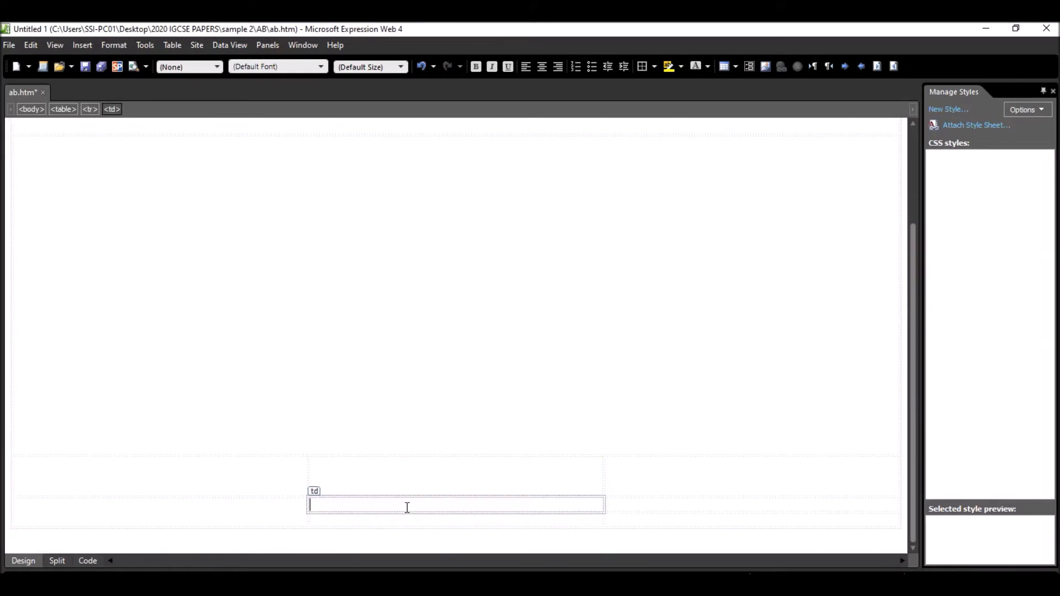
{"action": "key", "text": "shift+Down"}
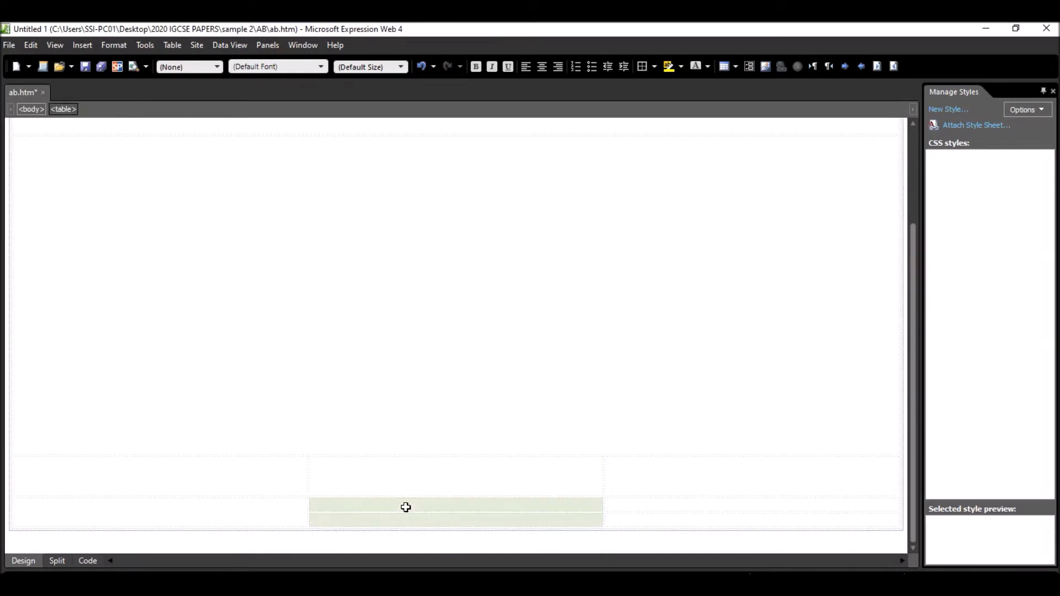
{"action": "right_click", "coordinate": [414, 520]}
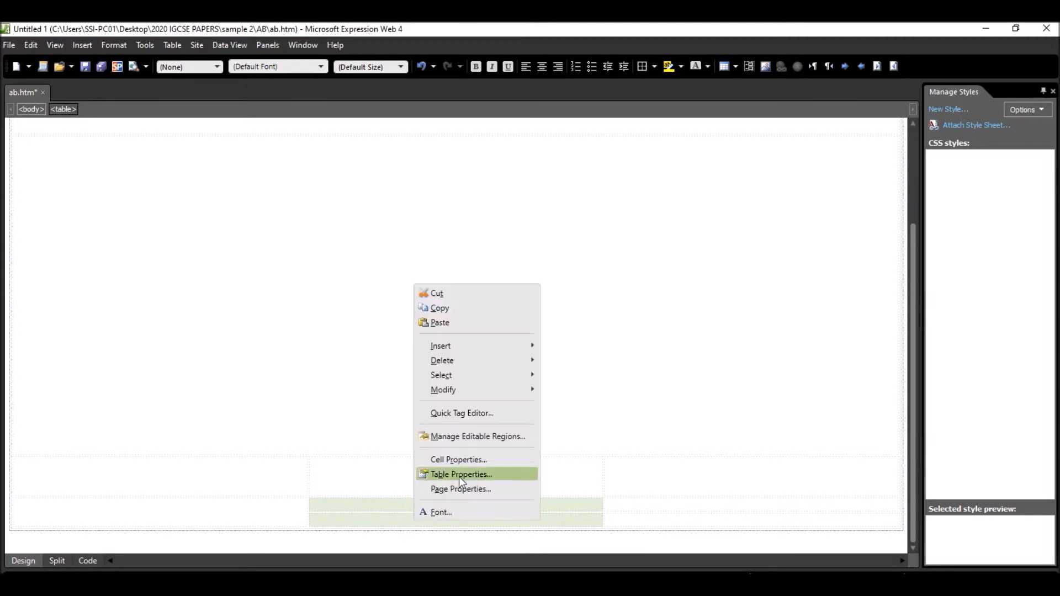
{"action": "mouse_move", "coordinate": [525, 395]}
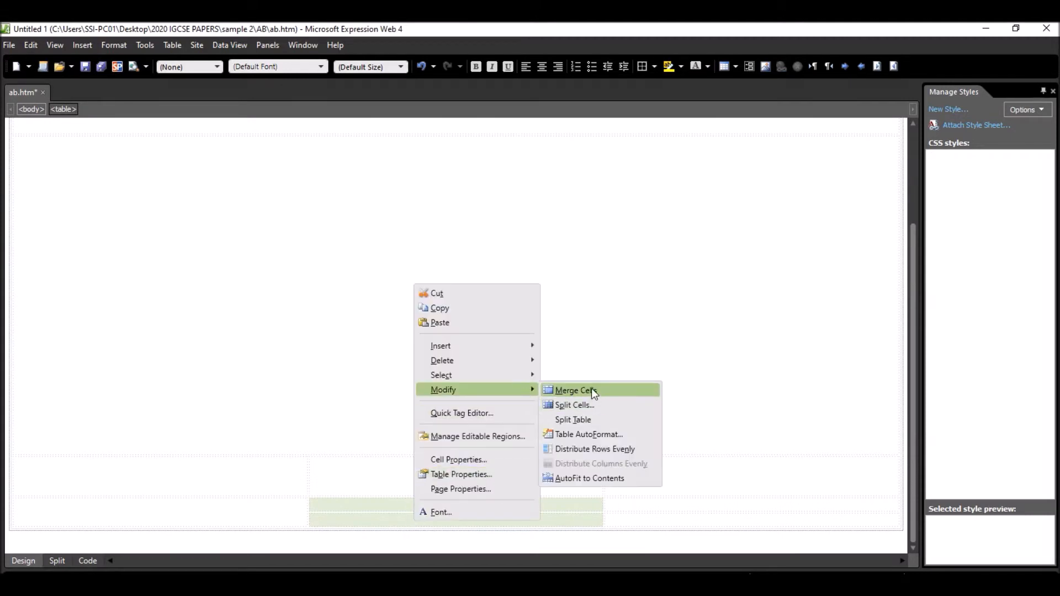
{"action": "left_click", "coordinate": [592, 389]}
- Check cells F and G in the exam paper and set both merged cells to 265 pixels wide and 456 pixels high
{"action": "left_click", "coordinate": [229, 511], "text": "shift"}
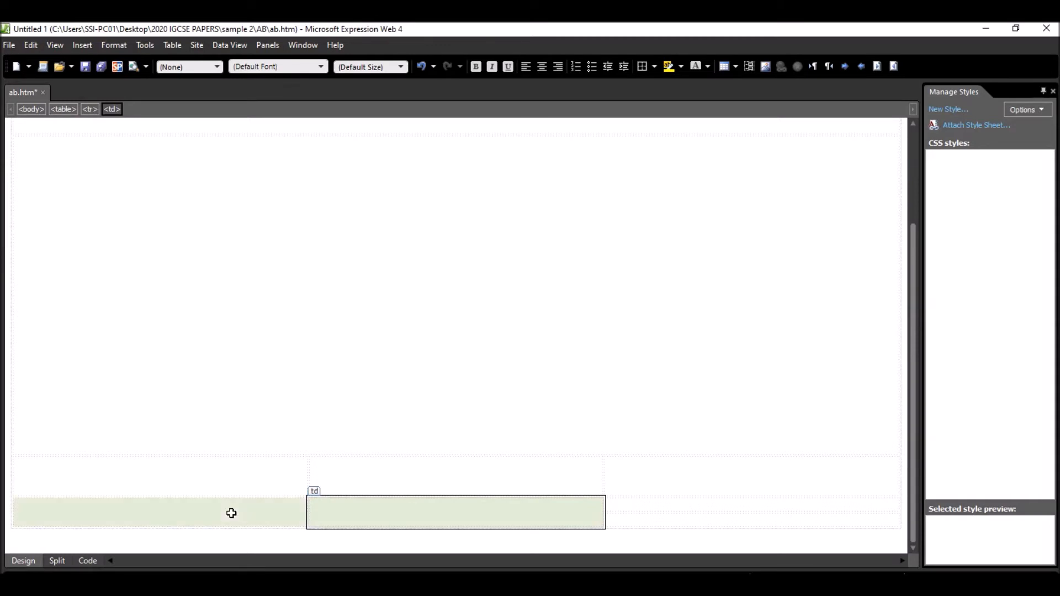
{"action": "right_click", "coordinate": [242, 511]}
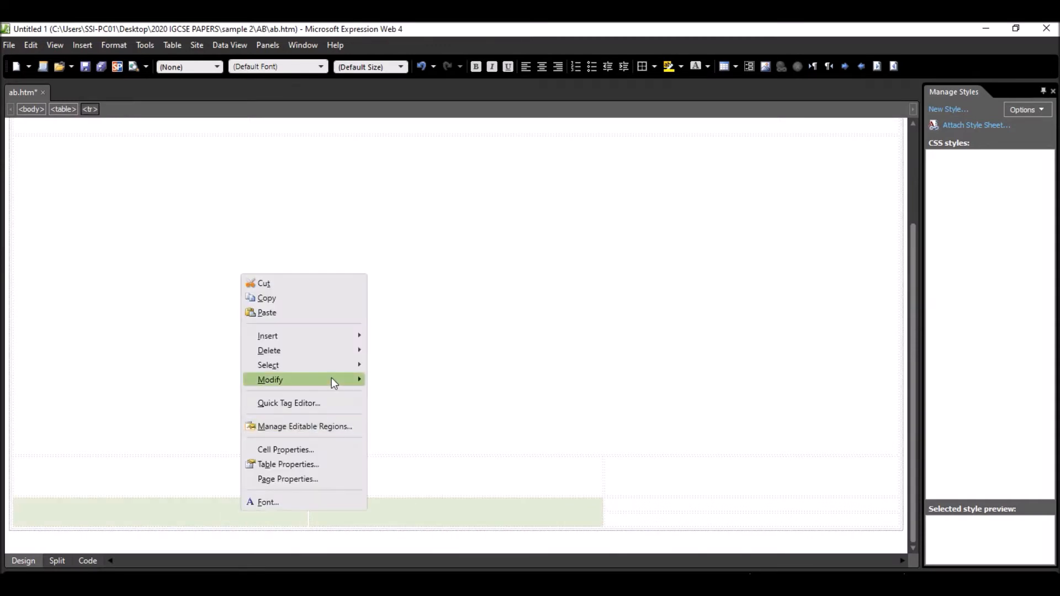
{"action": "left_click", "coordinate": [298, 449]}
{"action": "left_click", "coordinate": [554, 214]}
{"action": "left_click", "coordinate": [552, 250]}
{"action": "left_click", "coordinate": [580, 229]}
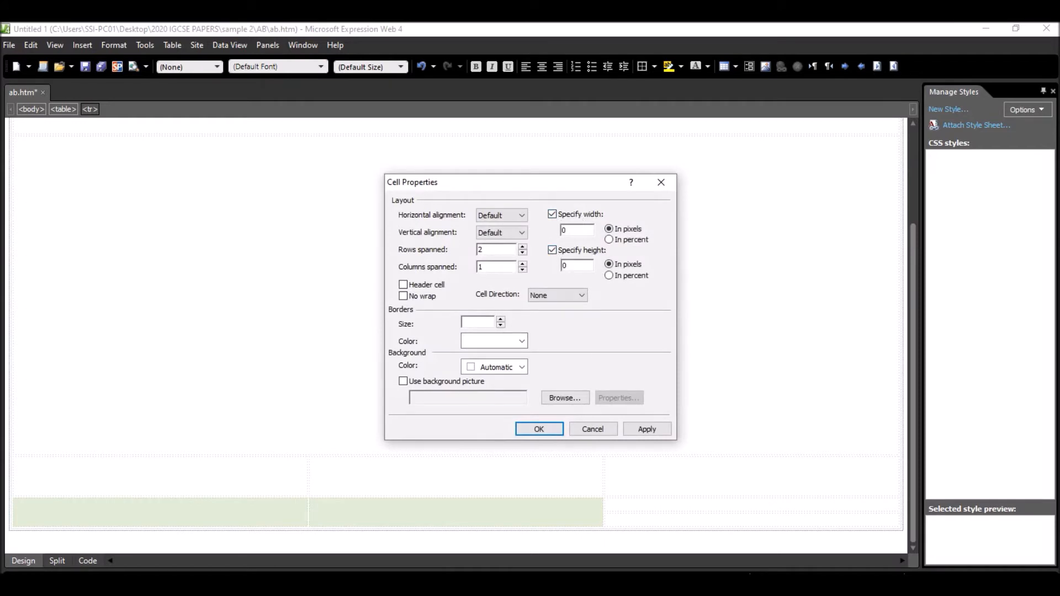
{"action": "key", "text": "alt+Tab"}
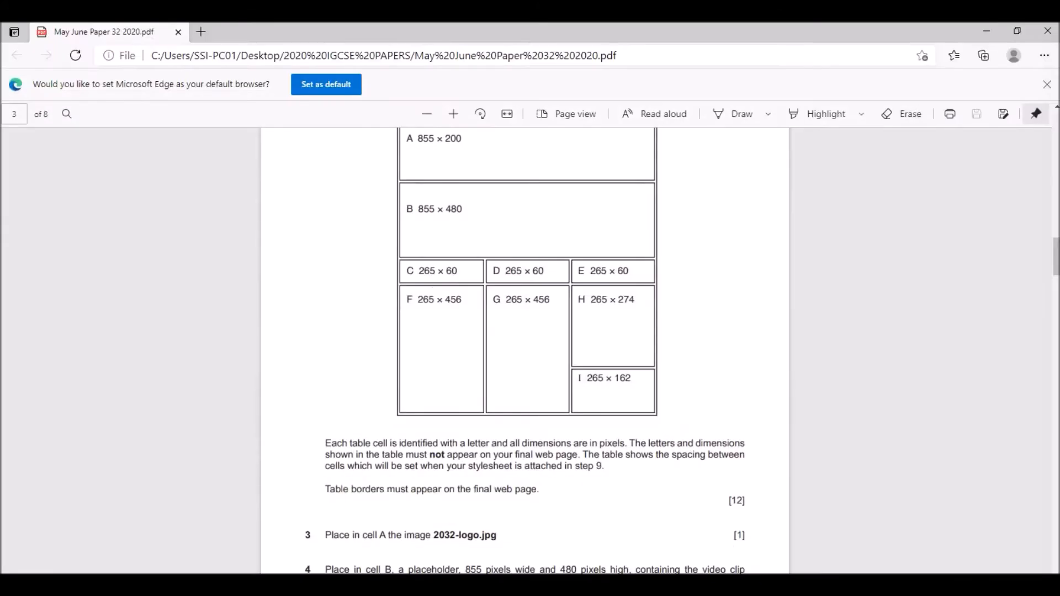
{"action": "key", "text": "alt+Tab"}
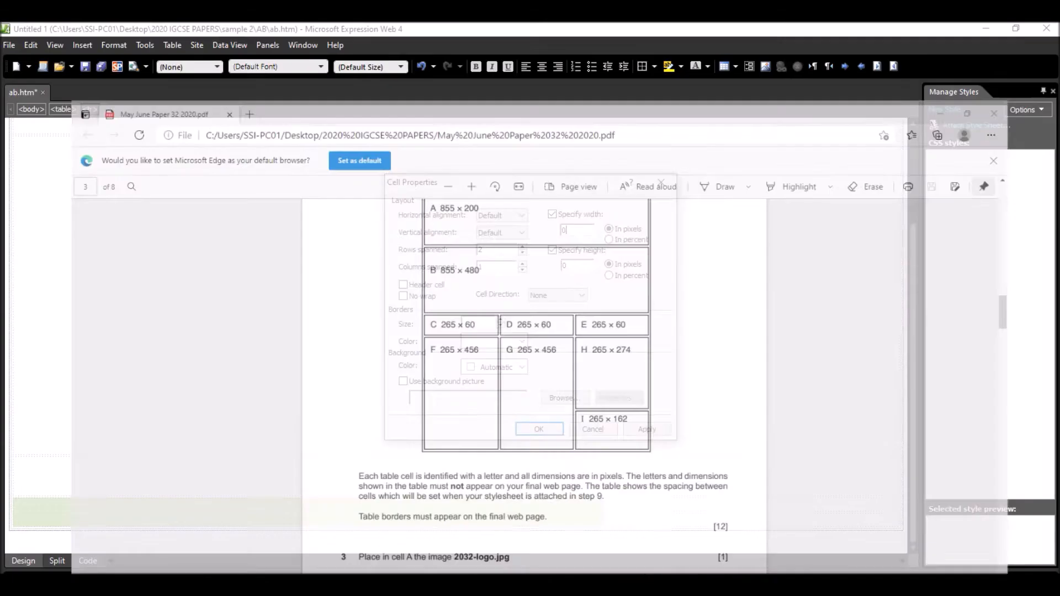
{"action": "type", "text": "265"}
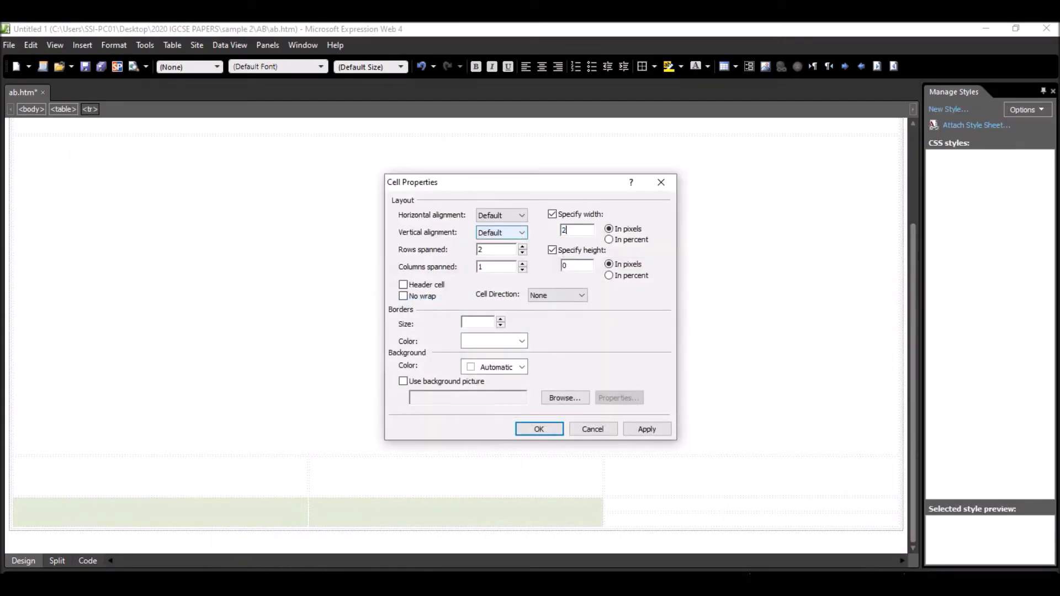
{"action": "double_click", "coordinate": [571, 269]}
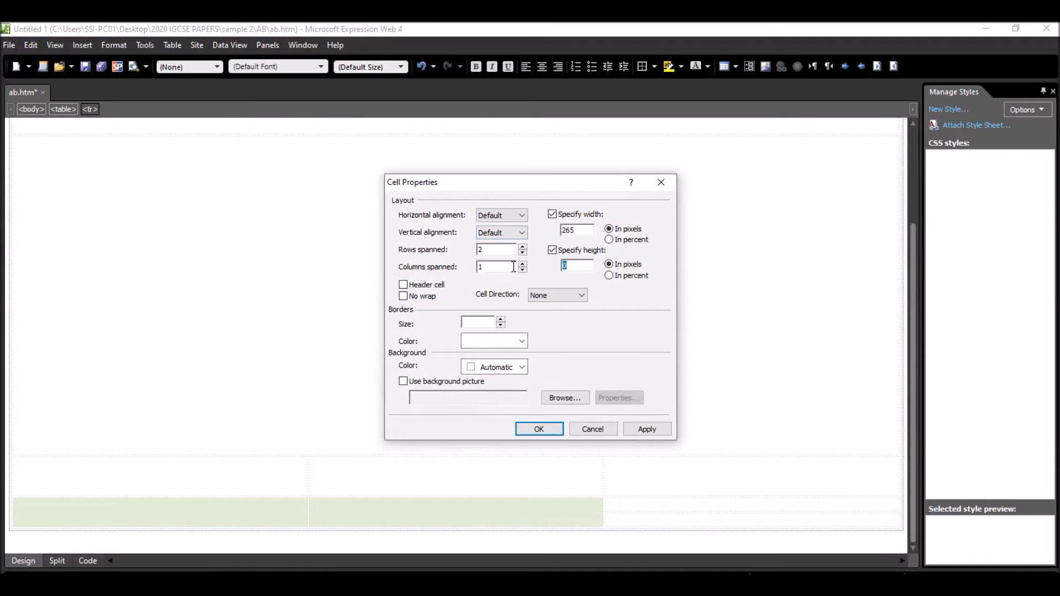
{"action": "type", "text": "456"}
{"action": "left_click", "coordinate": [554, 429]}
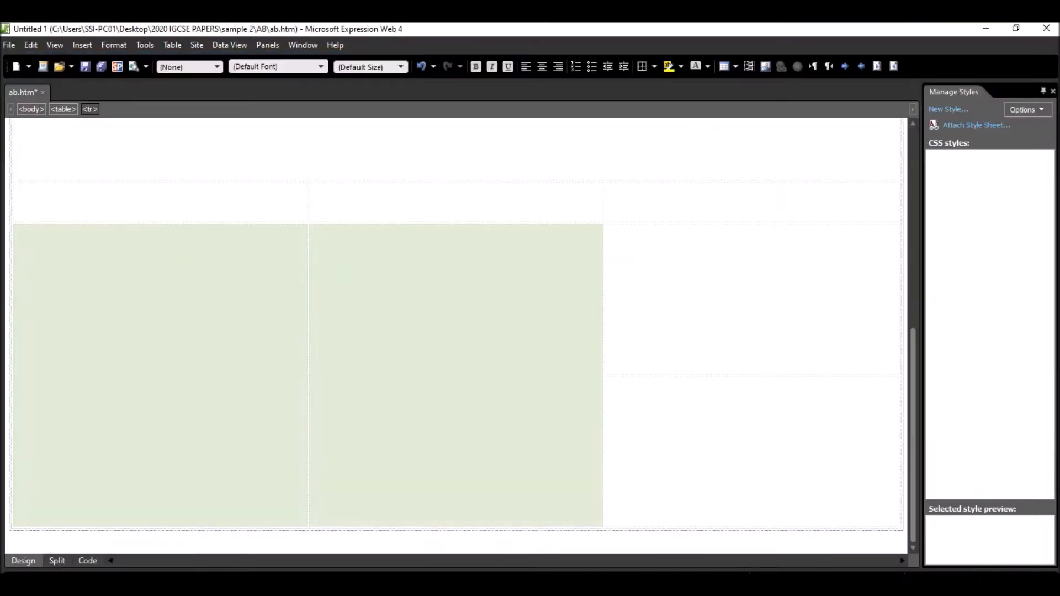
- Check cell H in the exam paper and set the third column's fourth-row cell to 265 pixels wide and 274 pixels high
{"action": "left_click", "coordinate": [617, 584]}
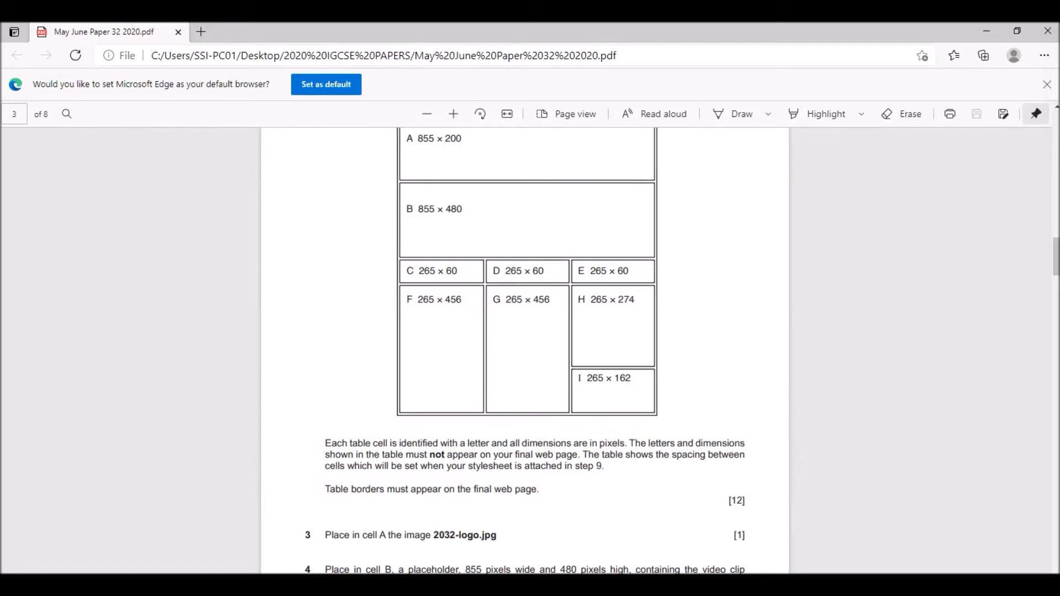
{"action": "key", "text": "alt+Tab"}
{"action": "left_click", "coordinate": [700, 265]}
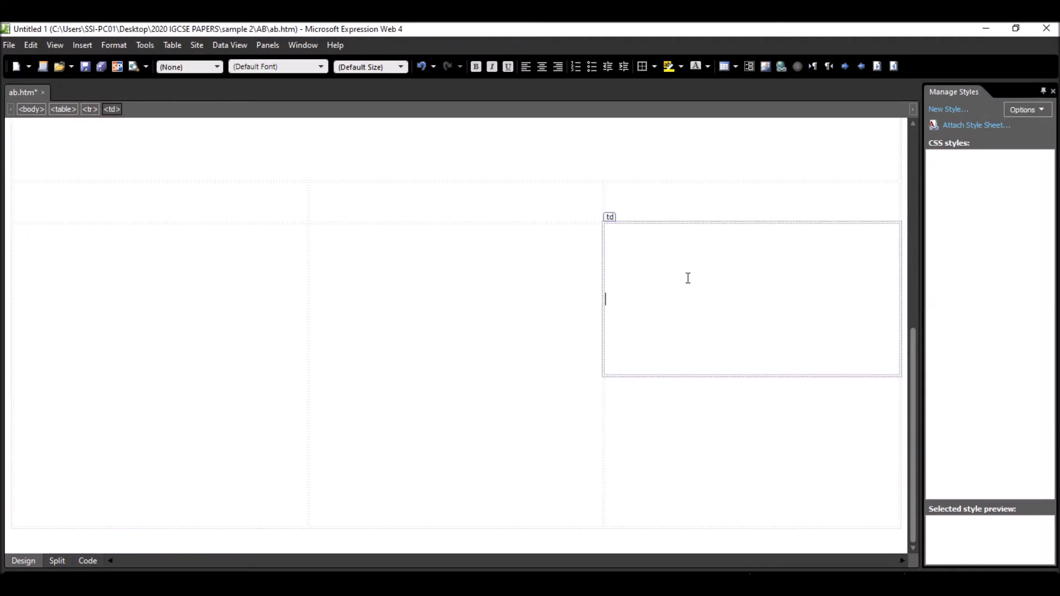
{"action": "right_click", "coordinate": [687, 278]}
{"action": "mouse_move", "coordinate": [776, 386]}
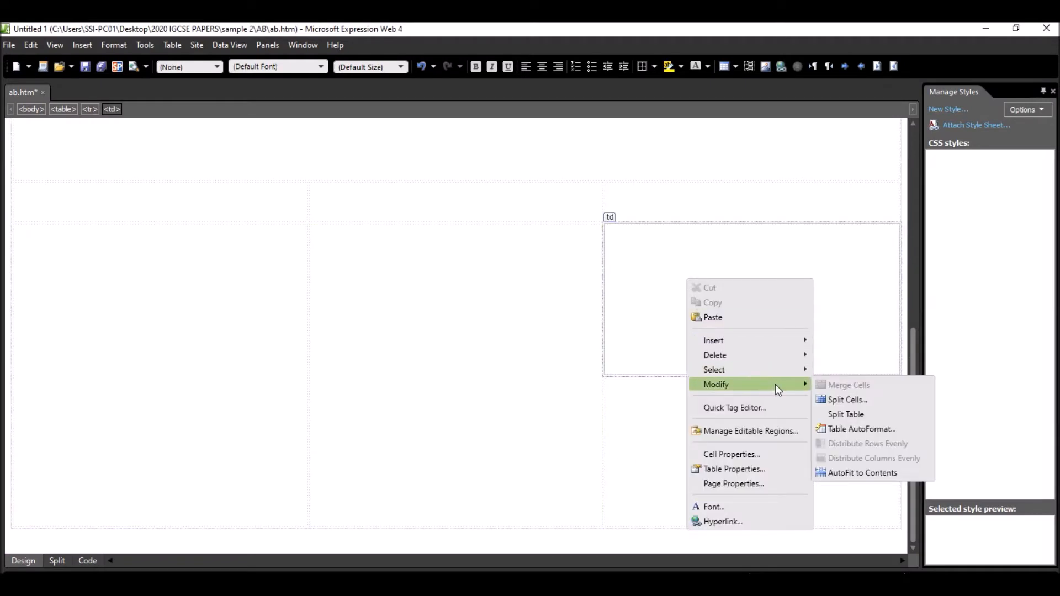
{"action": "left_click", "coordinate": [740, 454]}
{"action": "left_click", "coordinate": [552, 214]}
{"action": "type", "text": "265"}
{"action": "left_click", "coordinate": [552, 250]}
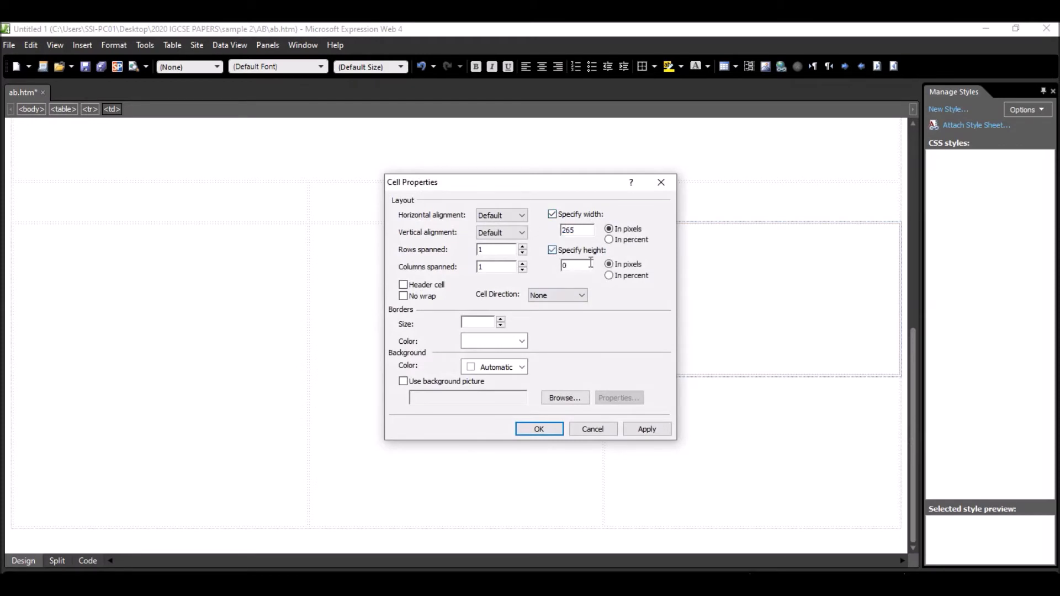
{"action": "type", "text": "2"}
{"action": "left_click", "coordinate": [540, 430]}
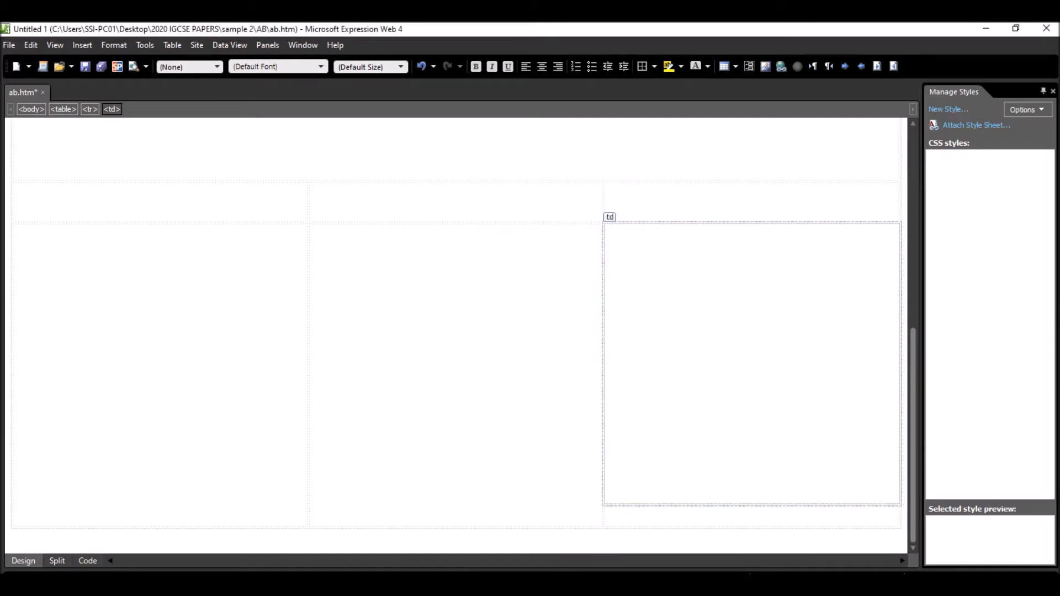
- Check cell I in the exam paper and set the third column's last cell to 265 pixels wide and 162 pixels high
{"action": "key", "text": "alt+Tab"}
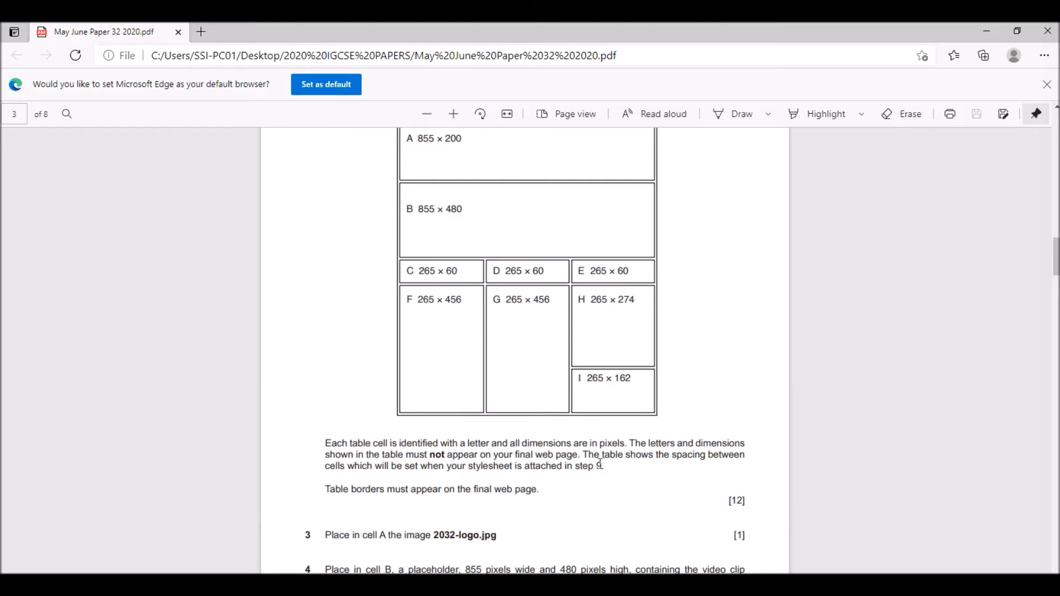
{"action": "key", "text": "alt+Tab"}
{"action": "left_click", "coordinate": [655, 518]}
{"action": "right_click", "coordinate": [655, 519]}
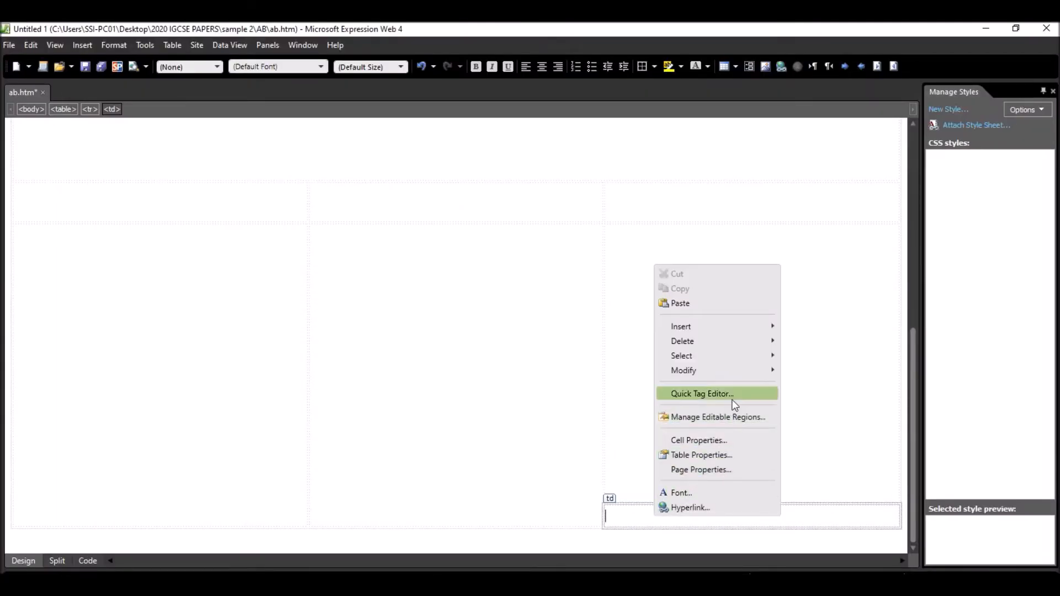
{"action": "mouse_move", "coordinate": [731, 371]}
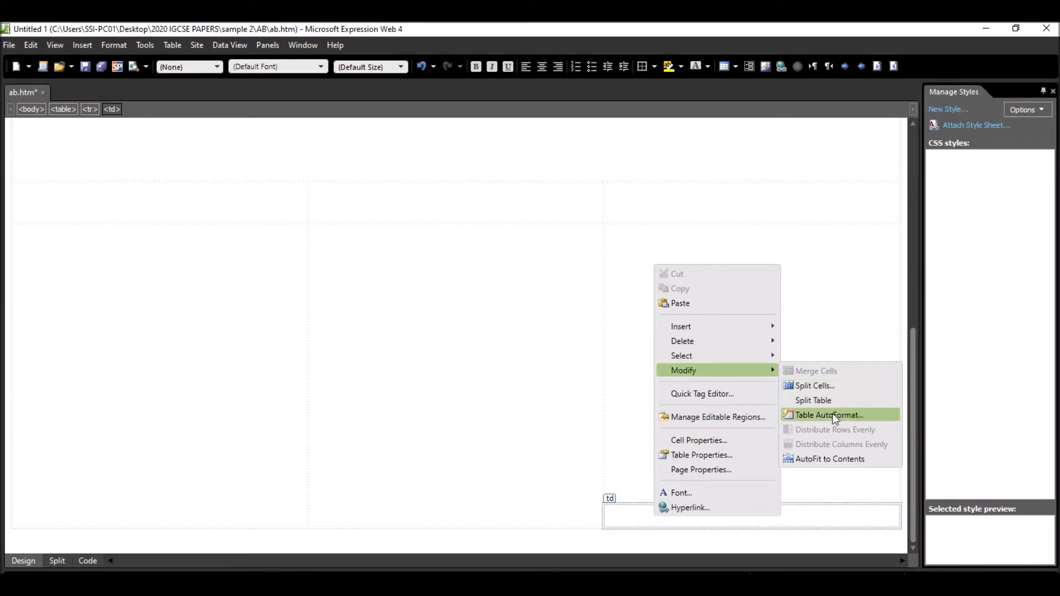
{"action": "left_click", "coordinate": [720, 442]}
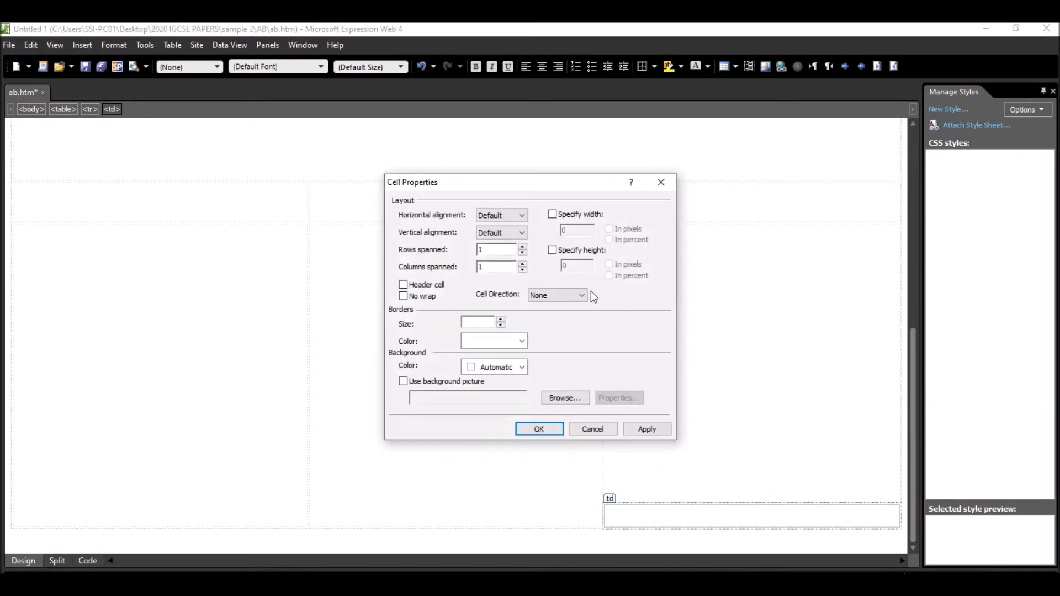
{"action": "left_click", "coordinate": [553, 215]}
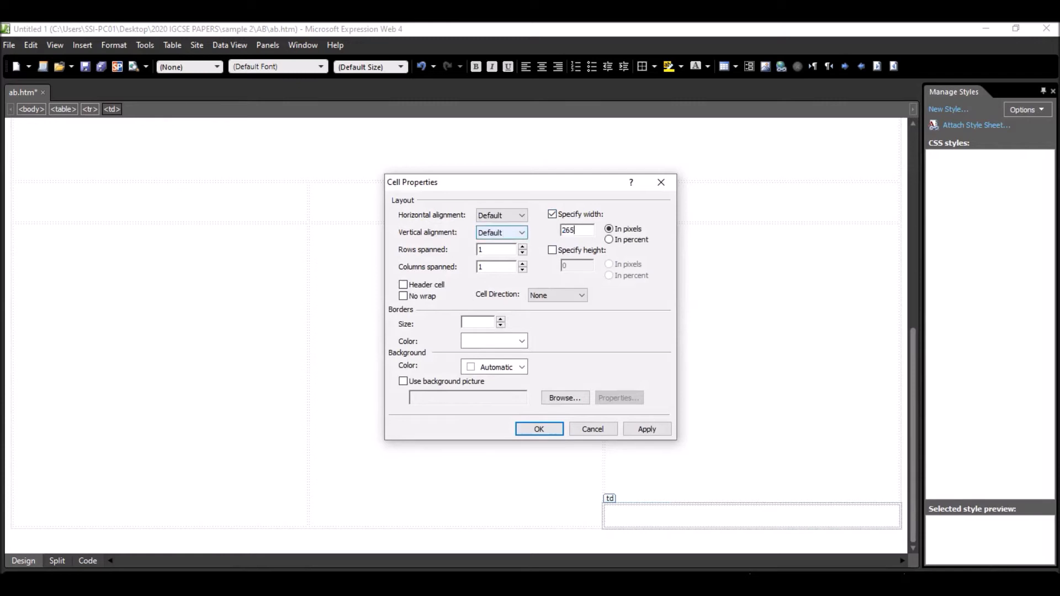
{"action": "left_click", "coordinate": [556, 251]}
{"action": "type", "text": "162"}
{"action": "left_click", "coordinate": [536, 430]}
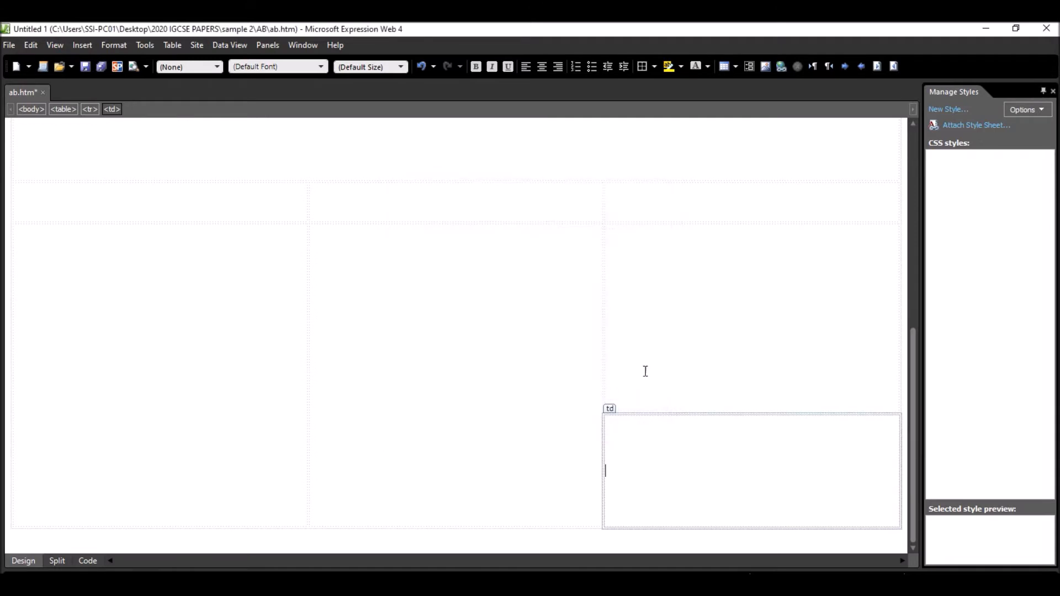
- Review the finished table layout and its cell spans and dimensions in the page's HTML code, and return to the design view
{"action": "scroll", "coordinate": [688, 314], "scroll_direction": "up", "scroll_amount": 10}
{"action": "left_click", "coordinate": [550, 222]}
{"action": "scroll", "coordinate": [331, 359], "scroll_direction": "down", "scroll_amount": 5}
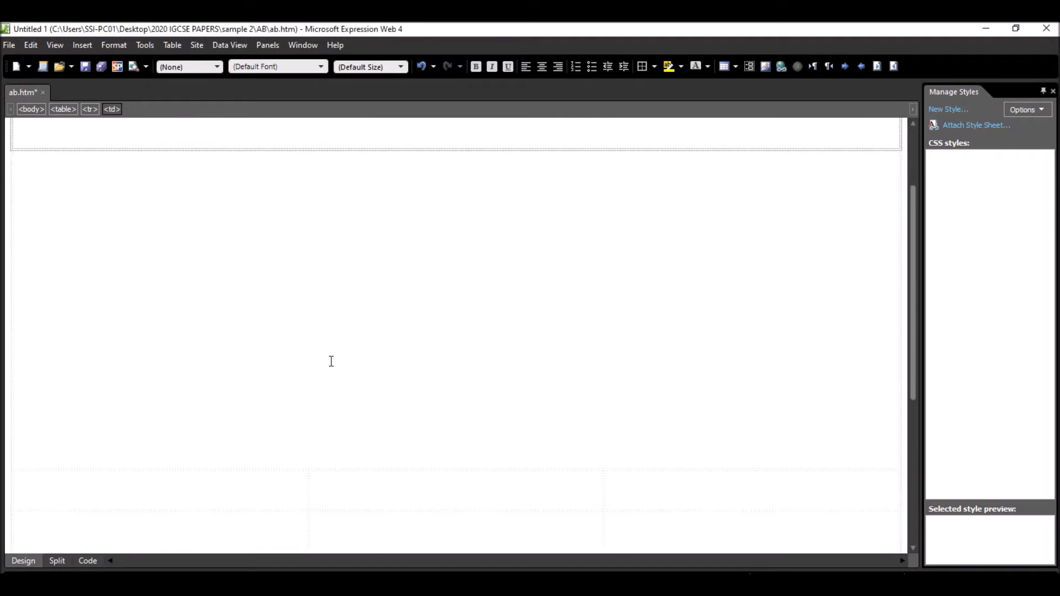
{"action": "left_click", "coordinate": [88, 561]}
{"action": "left_click_drag", "start_coordinate": [77, 440], "coordinate": [38, 122]}
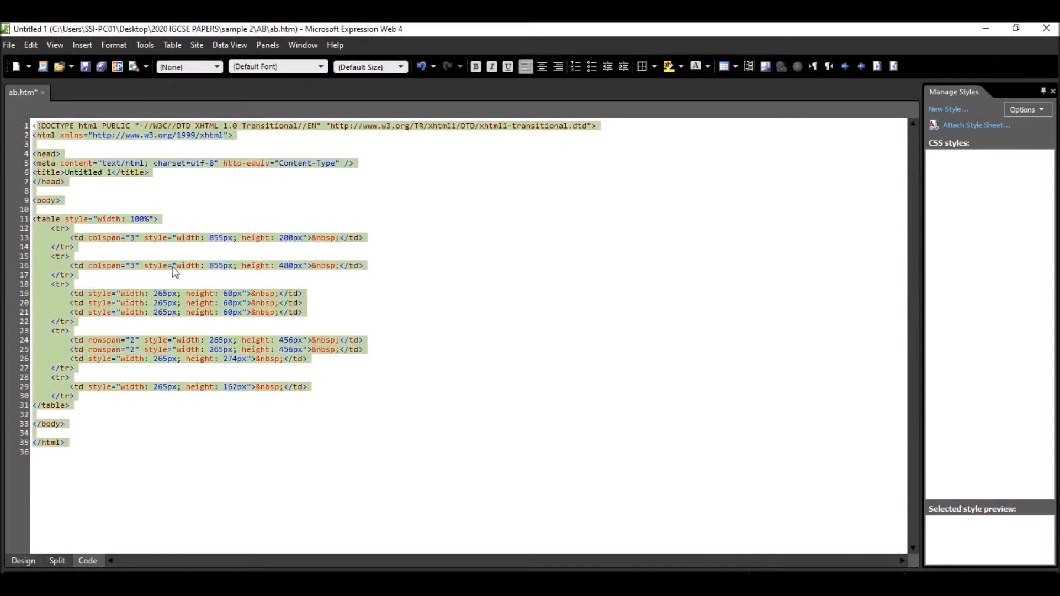
{"action": "left_click", "coordinate": [19, 561]}
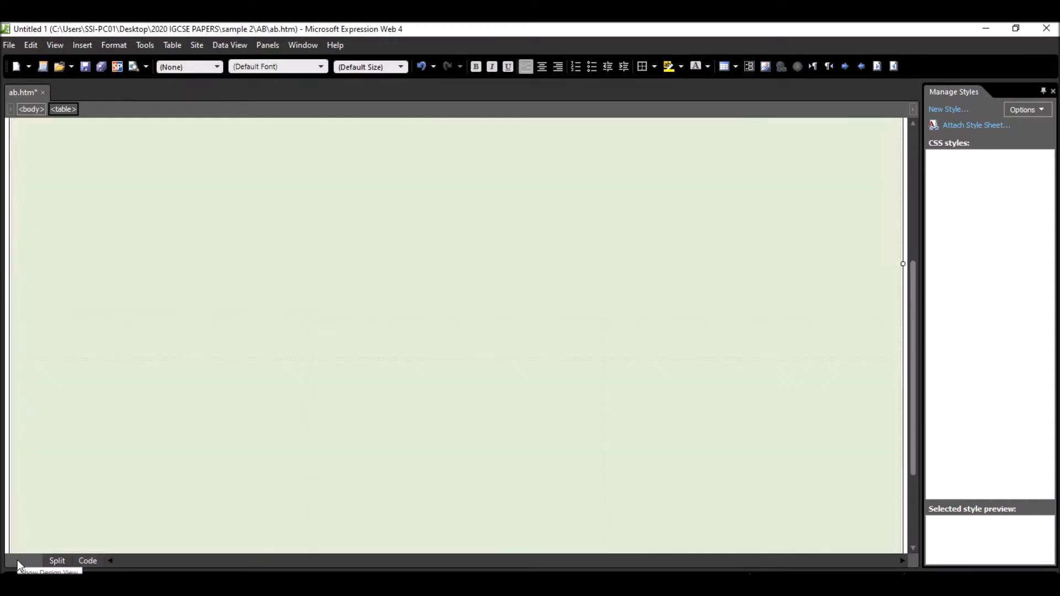
{"action": "left_click", "coordinate": [563, 361]}
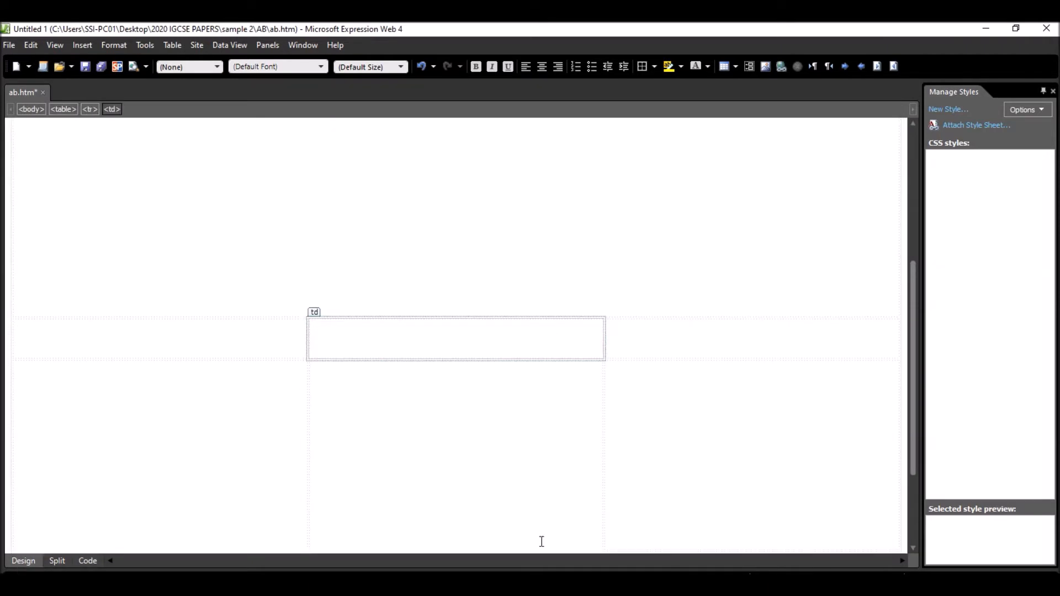
- Read the exam paper's instruction about table borders below the table diagram and highlight that sentence
{"action": "key", "text": "alt+Tab"}
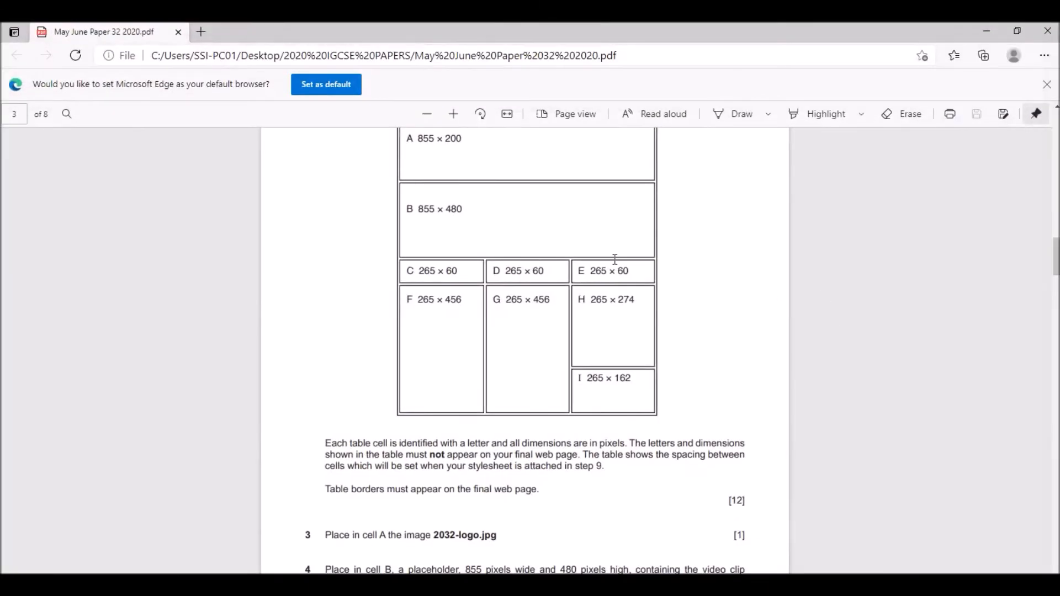
{"action": "scroll", "coordinate": [615, 257], "scroll_direction": "down", "scroll_amount": 3}
{"action": "scroll", "coordinate": [420, 409], "scroll_direction": "down", "scroll_amount": 1}
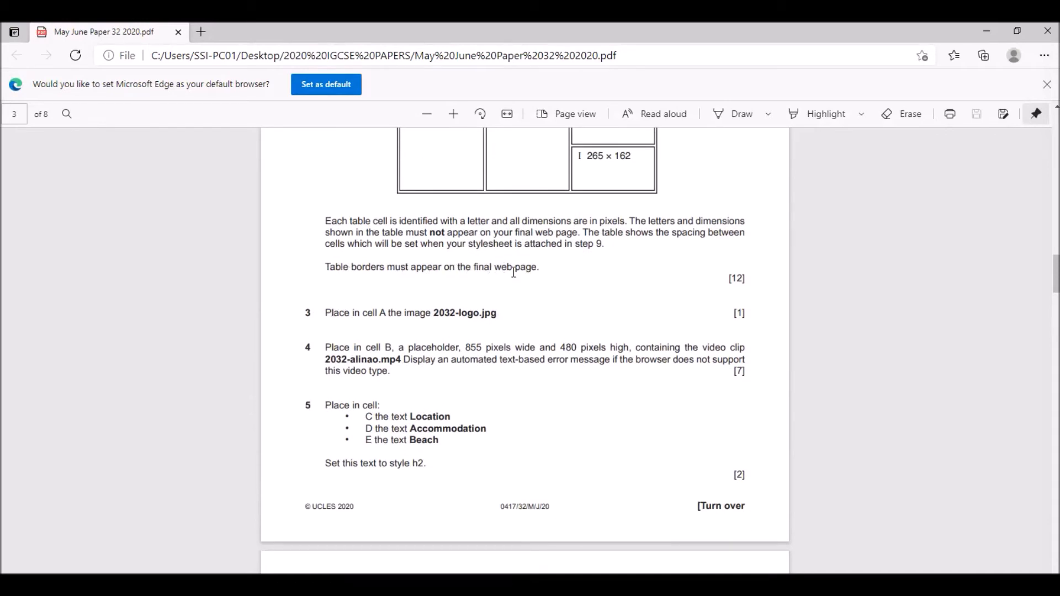
{"action": "left_click_drag", "start_coordinate": [326, 268], "coordinate": [542, 269]}
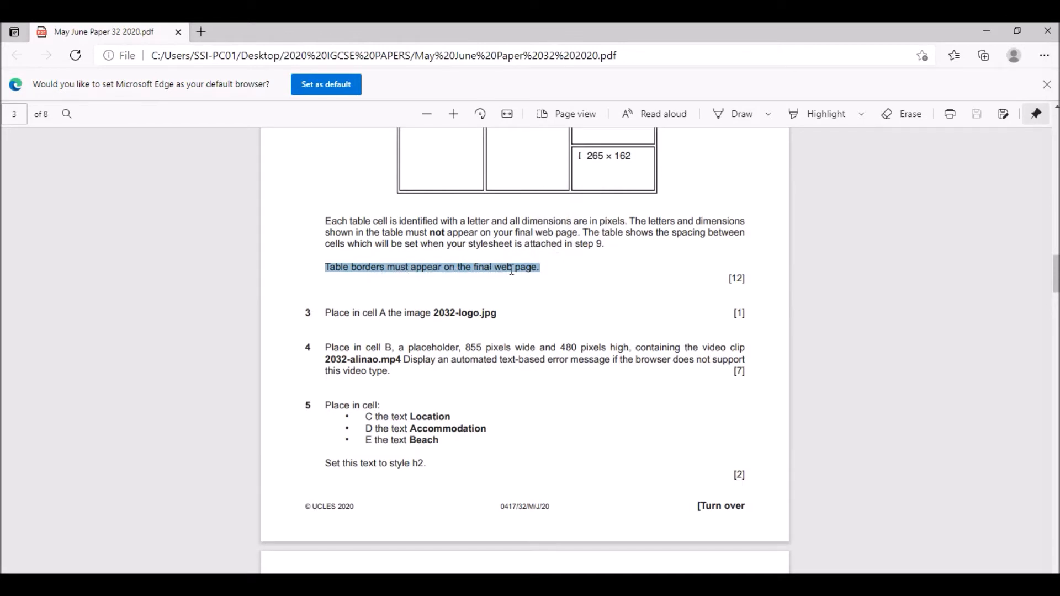
- Highlight the exam paper's sentence about cell letters and pixel dimensions below the table diagram, and return to Expression Web
{"action": "left_click", "coordinate": [326, 224]}
{"action": "left_click_drag", "start_coordinate": [334, 220], "coordinate": [636, 223]}
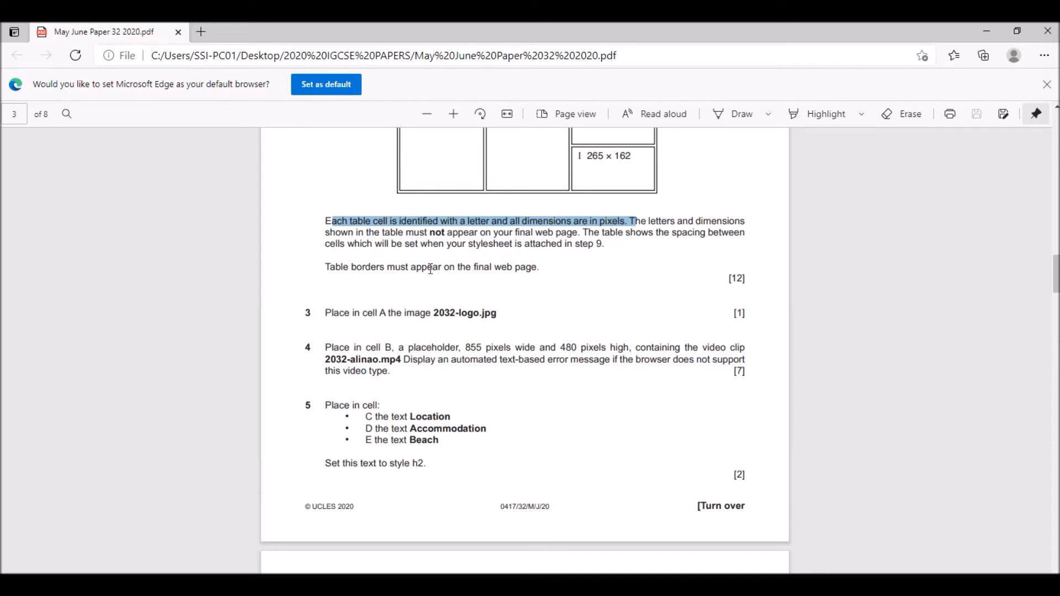
{"action": "key", "text": "alt+Tab"}
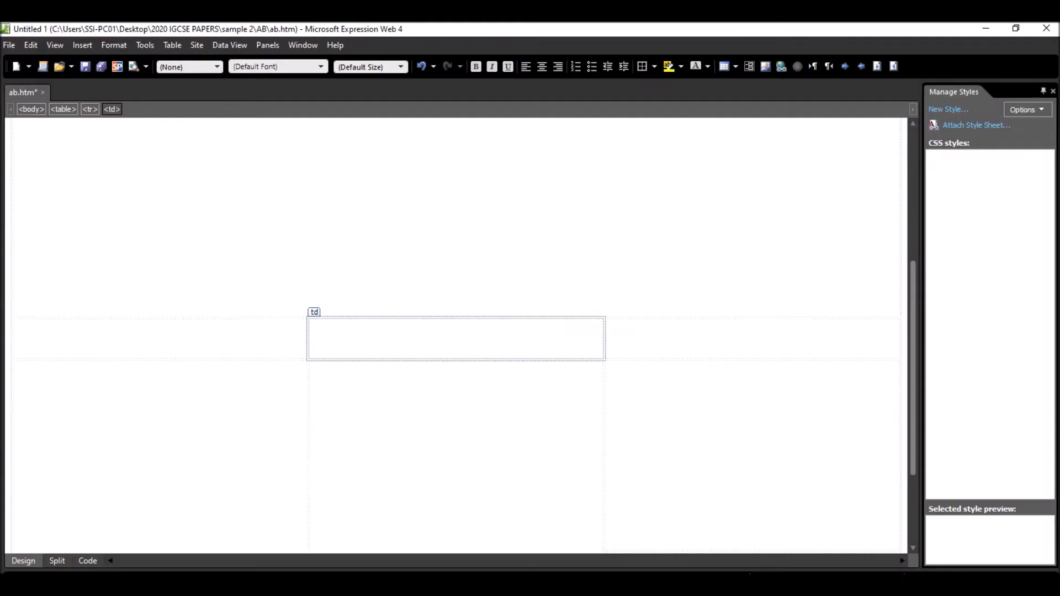
- Set the border size of the whole table to 1 in its table properties
{"action": "scroll", "coordinate": [192, 252], "scroll_direction": "up", "scroll_amount": 4}
{"action": "left_click", "coordinate": [48, 130]}
{"action": "right_click", "coordinate": [48, 130]}
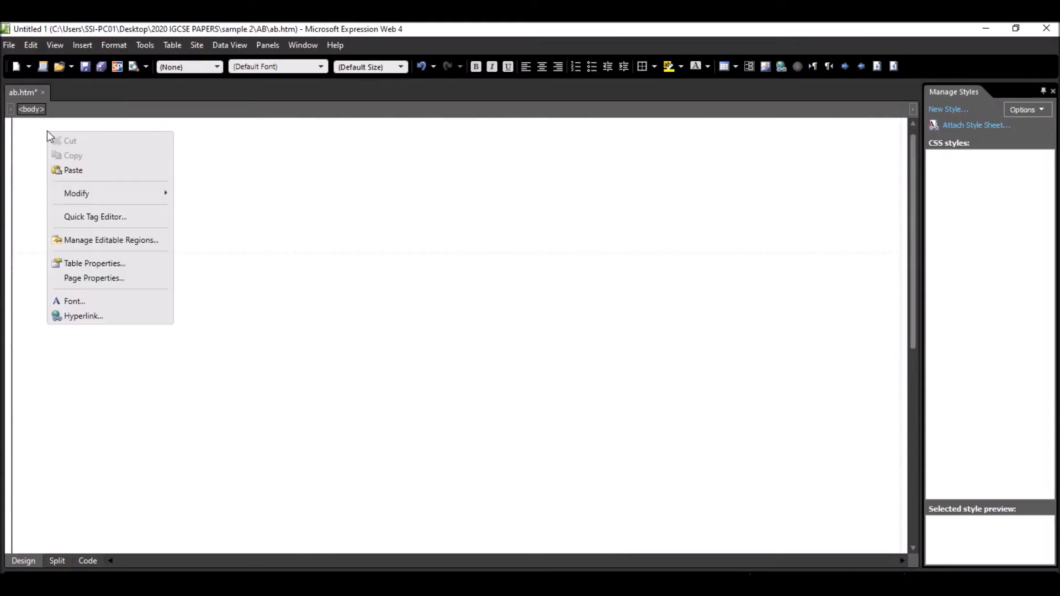
{"action": "left_click", "coordinate": [97, 263]}
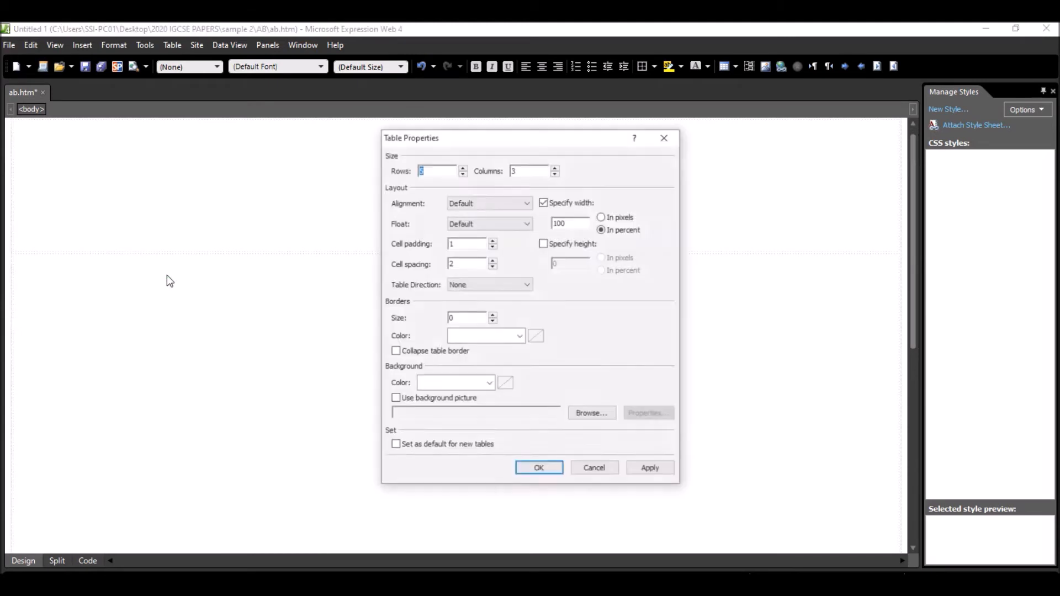
{"action": "left_click", "coordinate": [464, 318]}
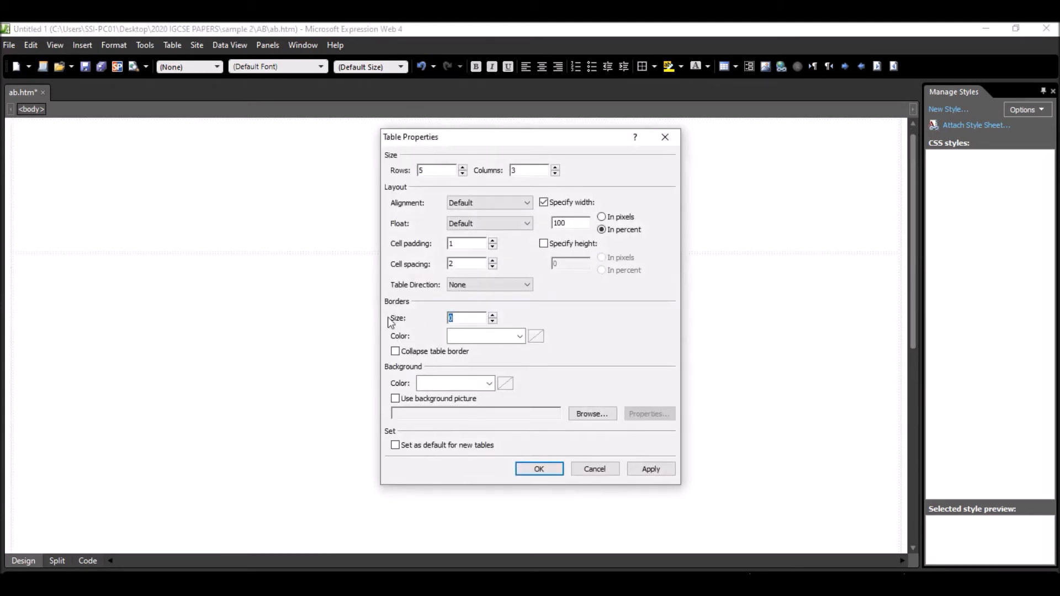
{"action": "type", "text": "1"}
{"action": "left_click", "coordinate": [540, 469]}
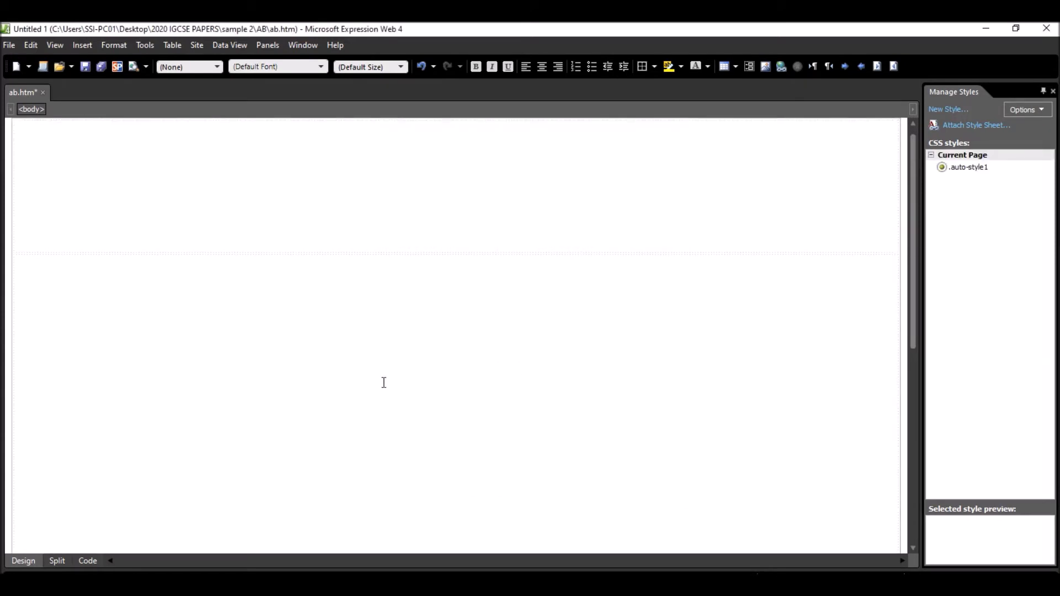
- Read the exam paper's step 3 about the image for cell A and check that cell in the table diagram
{"action": "key", "text": "alt+Tab"}
{"action": "scroll", "coordinate": [379, 335], "scroll_direction": "down", "scroll_amount": 1}
{"action": "scroll", "coordinate": [379, 335], "scroll_direction": "down", "scroll_amount": 3}
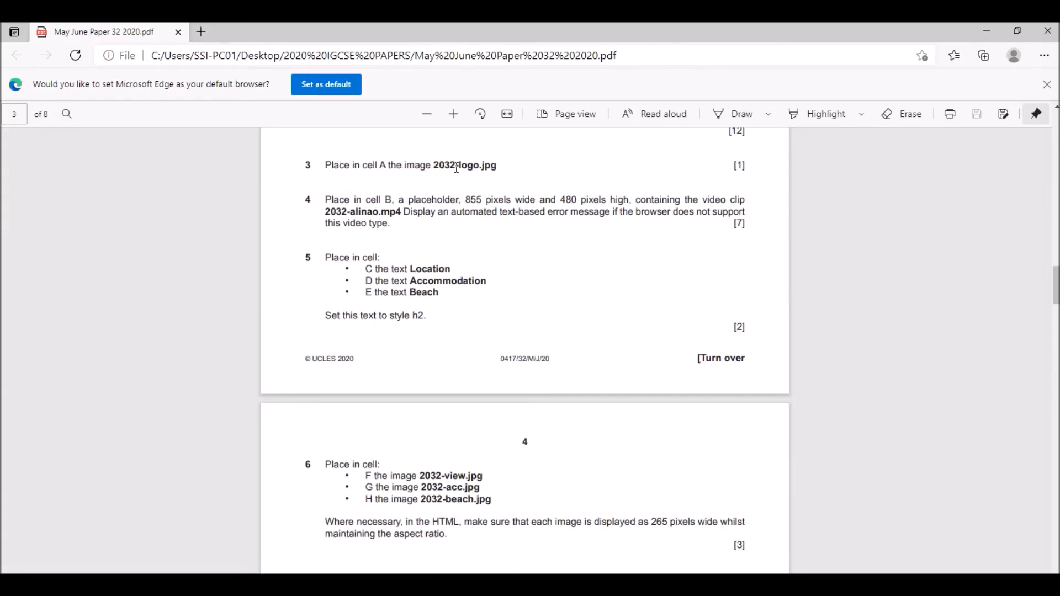
{"action": "key", "text": "alt+Tab"}
{"action": "key", "text": "alt+Tab"}
{"action": "scroll", "coordinate": [437, 260], "scroll_direction": "up", "scroll_amount": 8}
{"action": "scroll", "coordinate": [436, 259], "scroll_direction": "up", "scroll_amount": 12}
{"action": "scroll", "coordinate": [445, 260], "scroll_direction": "down", "scroll_amount": 7}
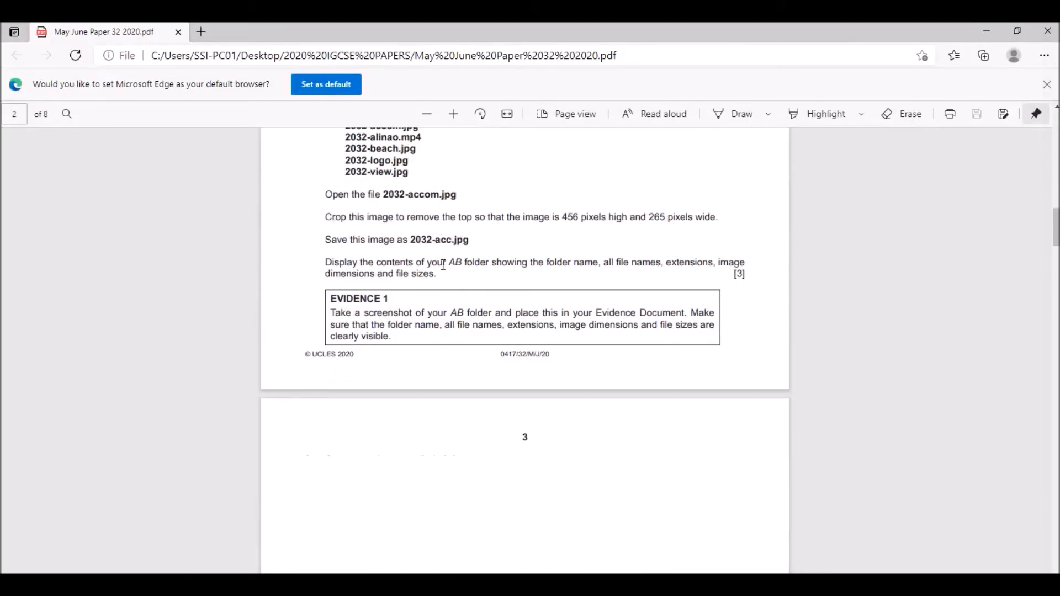
{"action": "left_click_drag", "start_coordinate": [411, 360], "coordinate": [436, 361]}
{"action": "scroll", "coordinate": [494, 385], "scroll_direction": "down", "scroll_amount": 15}
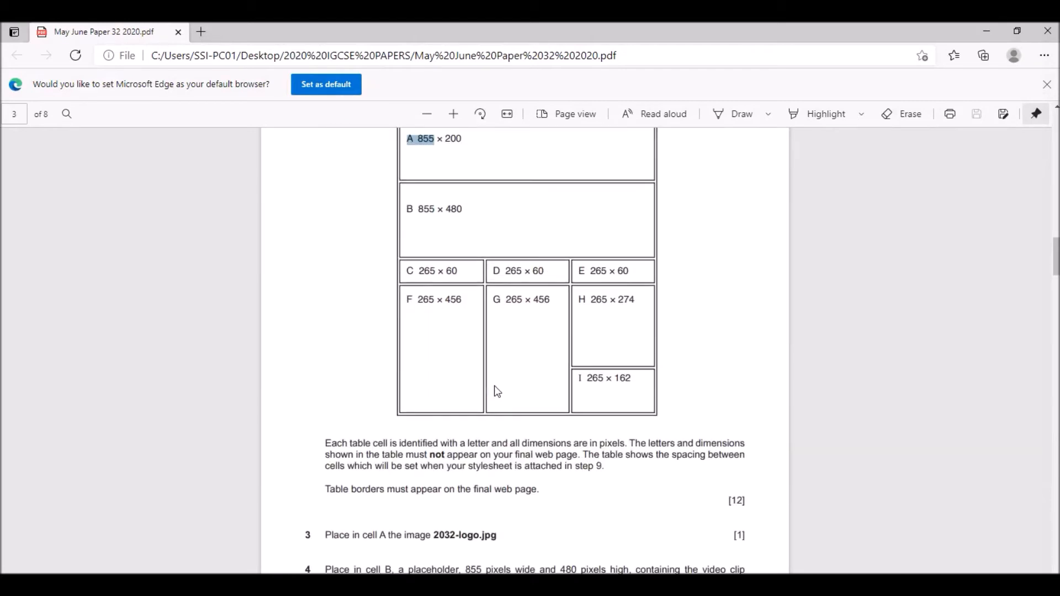
{"action": "scroll", "coordinate": [491, 387], "scroll_direction": "up", "scroll_amount": 1}
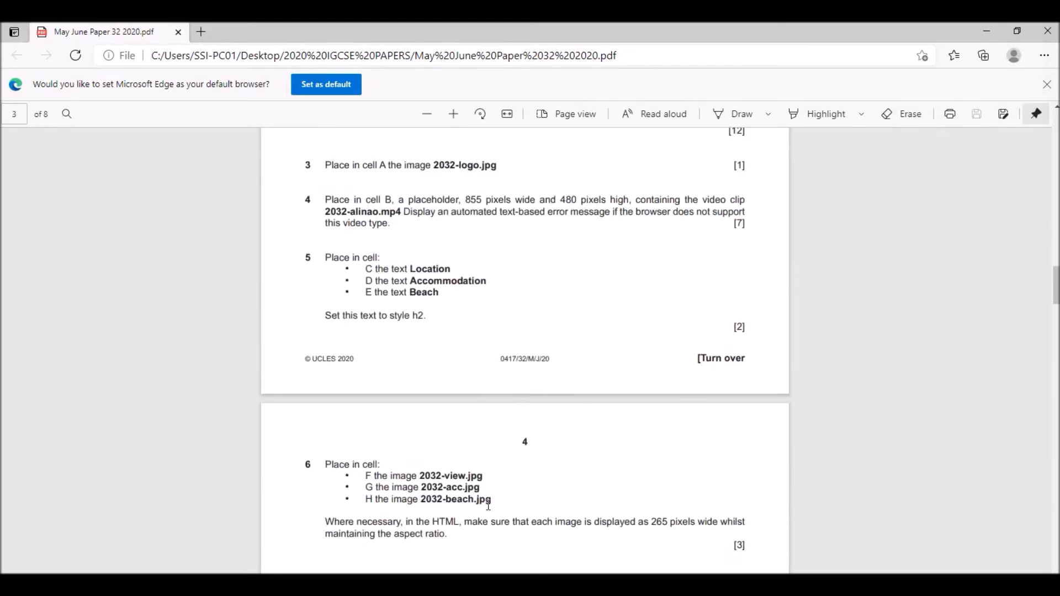
- Start inserting a picture from file in the table's top cell in Expression Web and browse to the AB folder inside sample 2
{"action": "key", "text": "alt+Tab"}
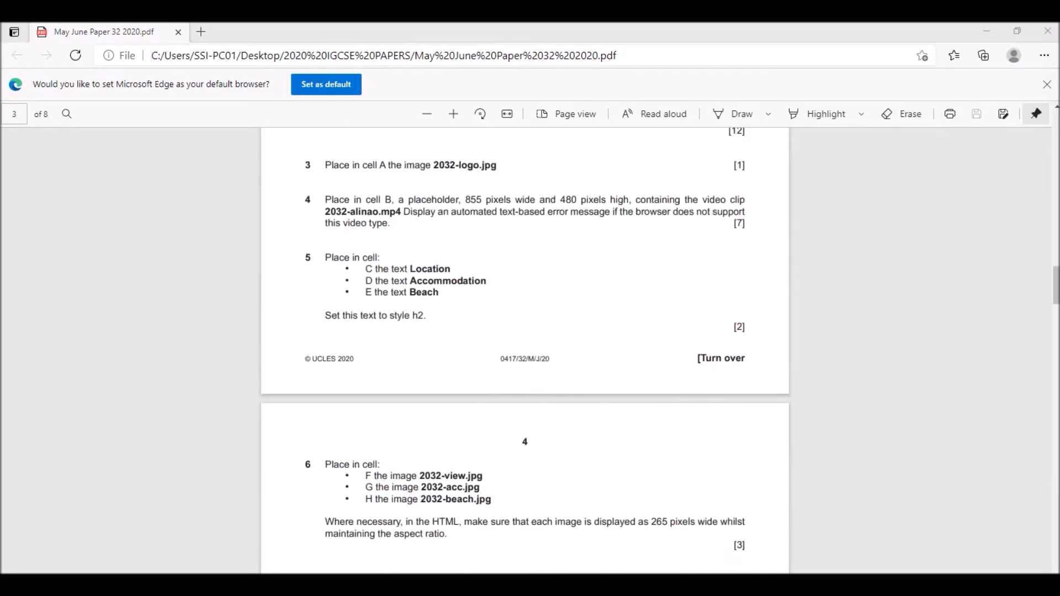
{"action": "left_click", "coordinate": [218, 182]}
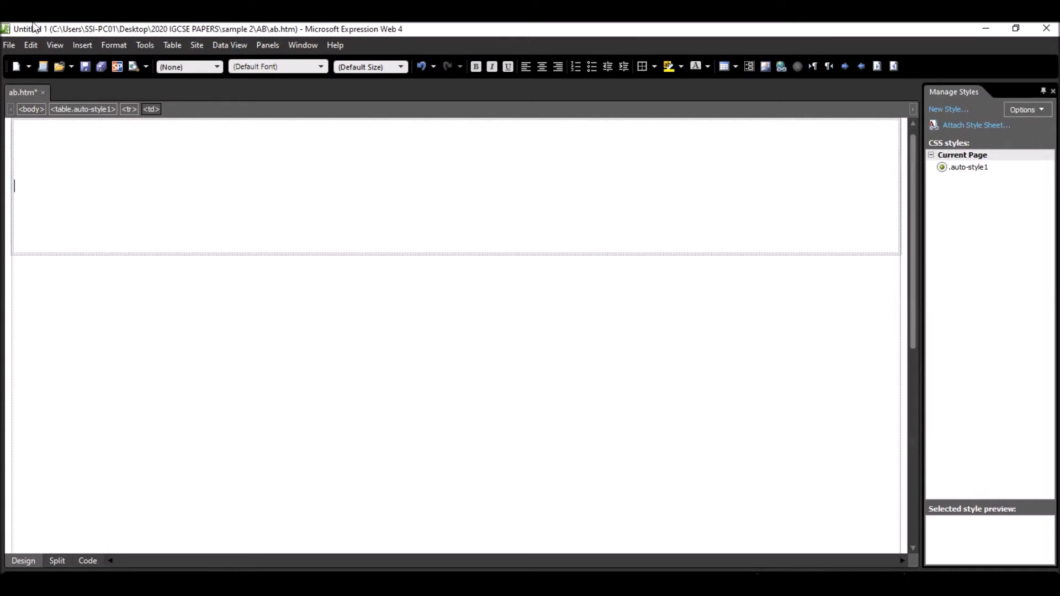
{"action": "left_click", "coordinate": [91, 45]}
{"action": "mouse_move", "coordinate": [124, 141]}
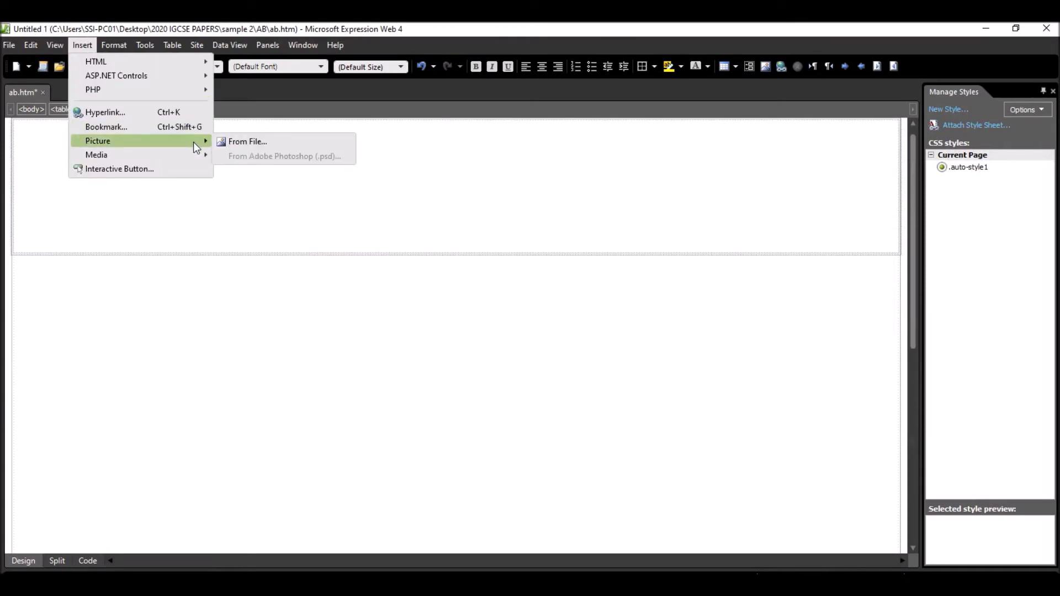
{"action": "left_click", "coordinate": [232, 143]}
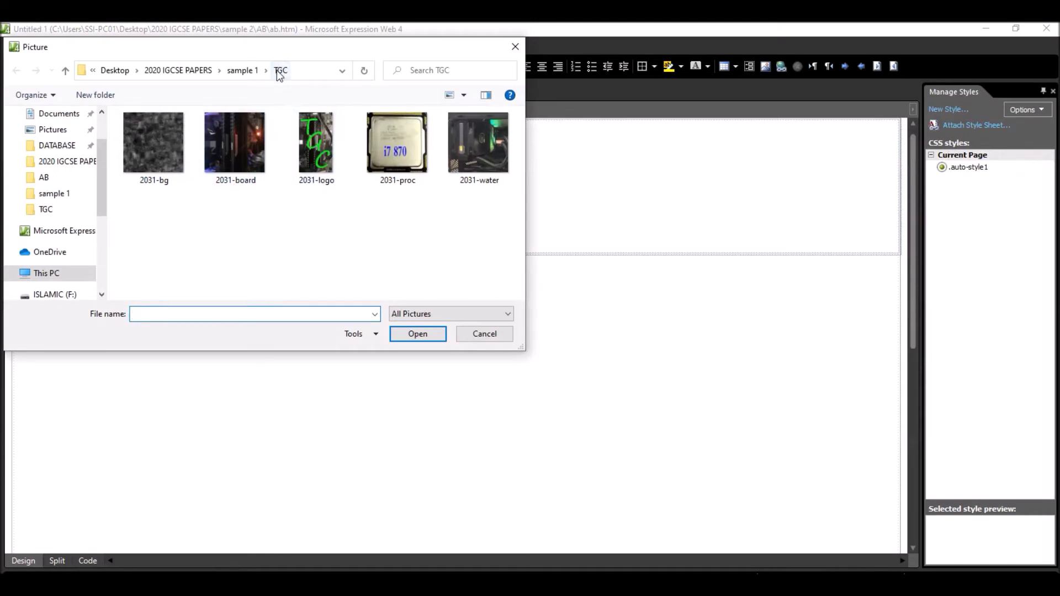
{"action": "left_click", "coordinate": [242, 71]}
{"action": "left_click", "coordinate": [193, 69]}
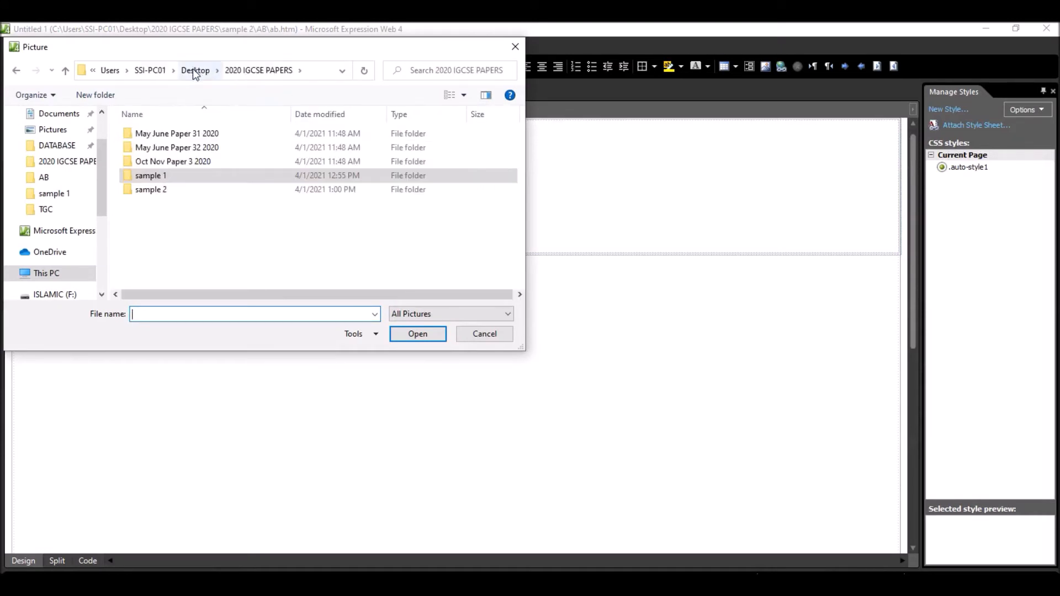
{"action": "left_click", "coordinate": [157, 192]}
{"action": "double_click", "coordinate": [157, 192]}
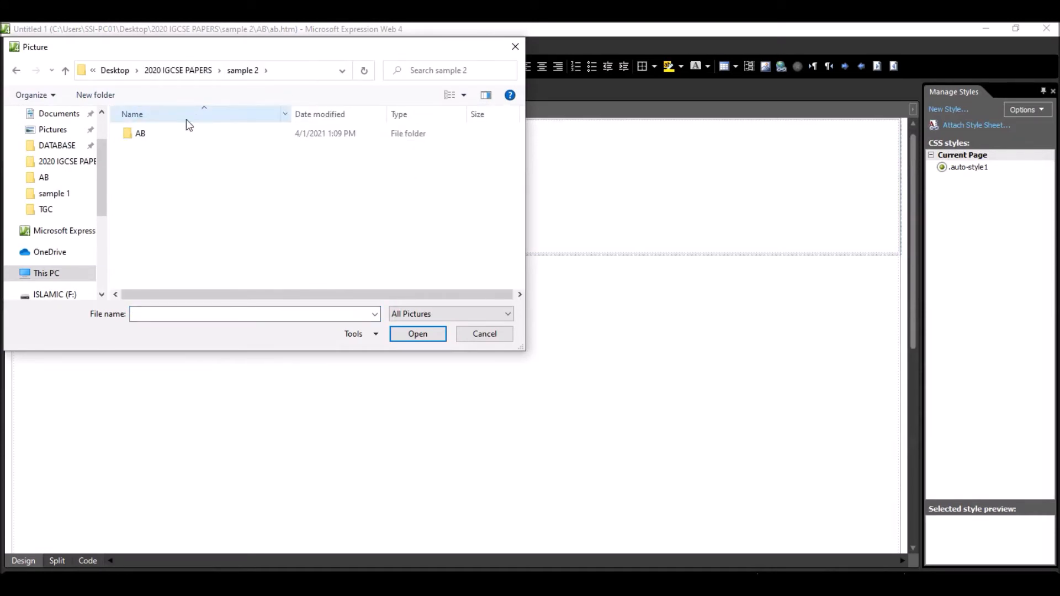
{"action": "double_click", "coordinate": [146, 137]}
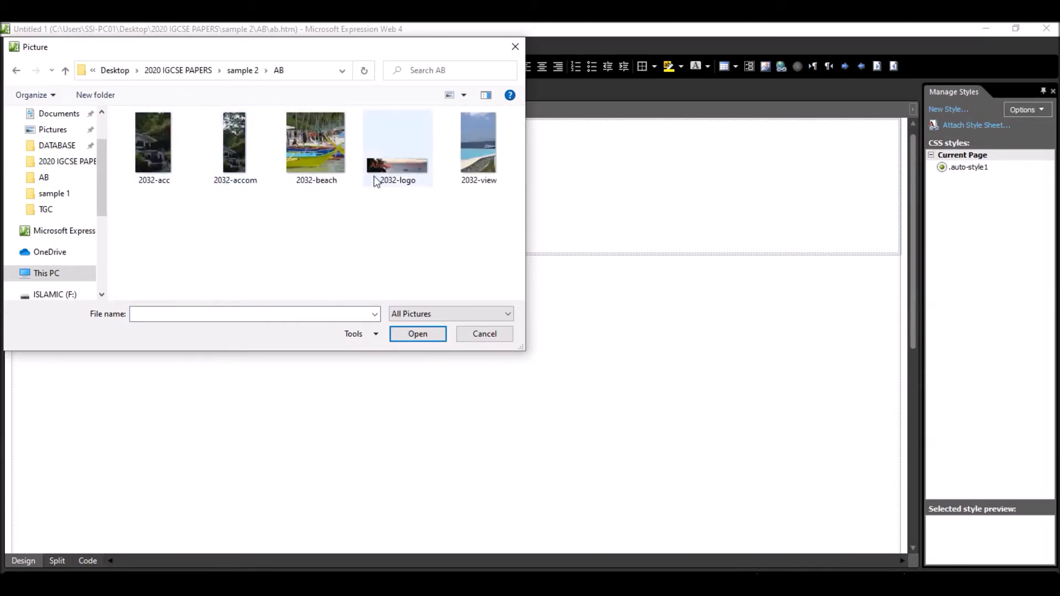
- Insert the 2032-logo picture with the alternate text "Logo"
{"action": "left_click", "coordinate": [406, 160]}
{"action": "left_click", "coordinate": [418, 334]}
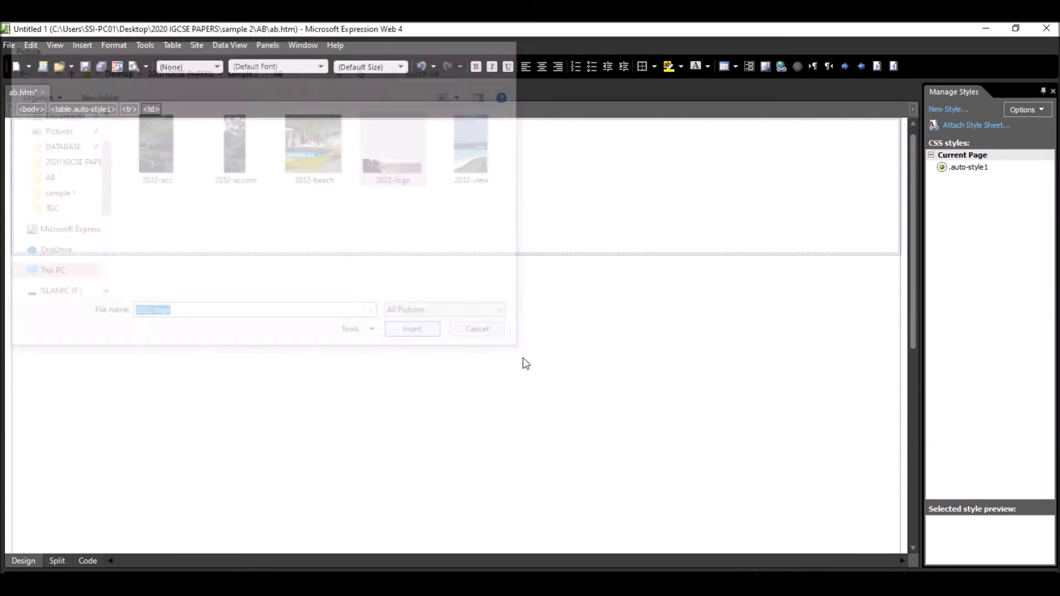
{"action": "type", "text": "Logo"}
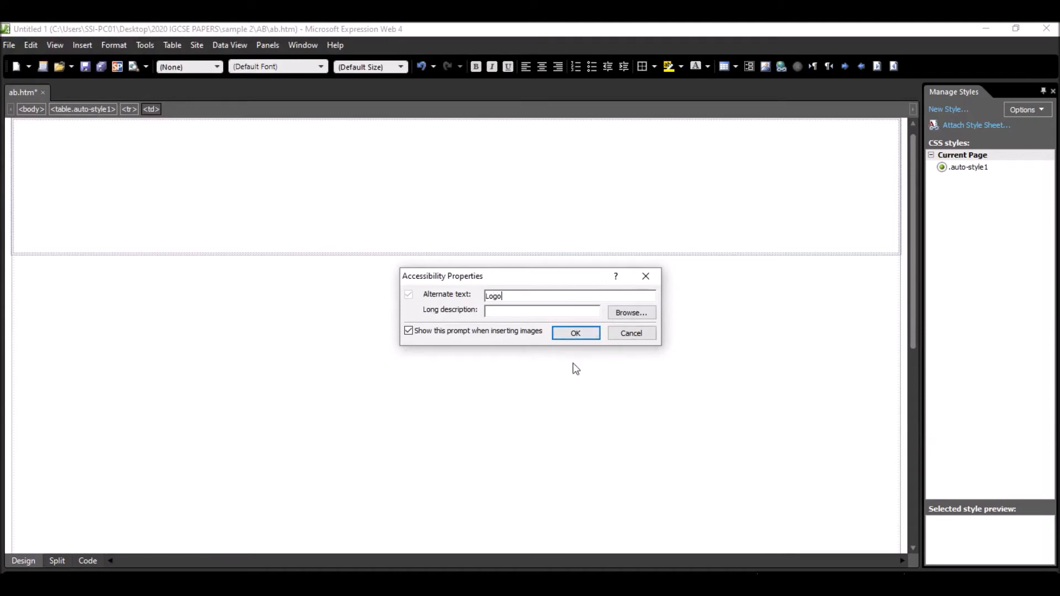
{"action": "left_click", "coordinate": [577, 334]}
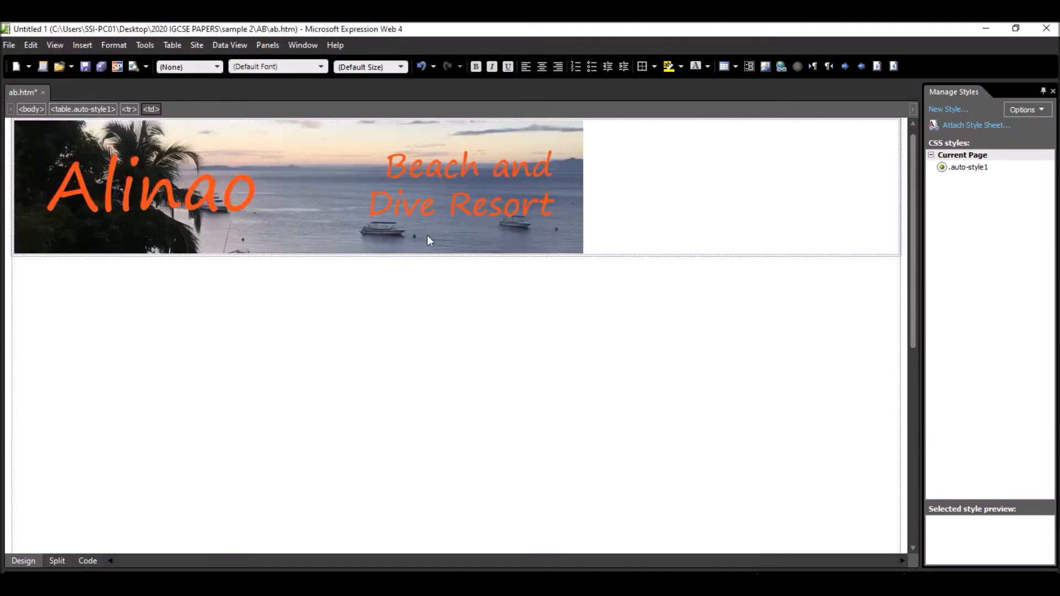
- Read the exam paper's step 4 about the cell B video placeholder, highlighting its width and clip file name, and check cell B in the table diagram
{"action": "scroll", "coordinate": [478, 447], "scroll_direction": "down", "scroll_amount": 3}
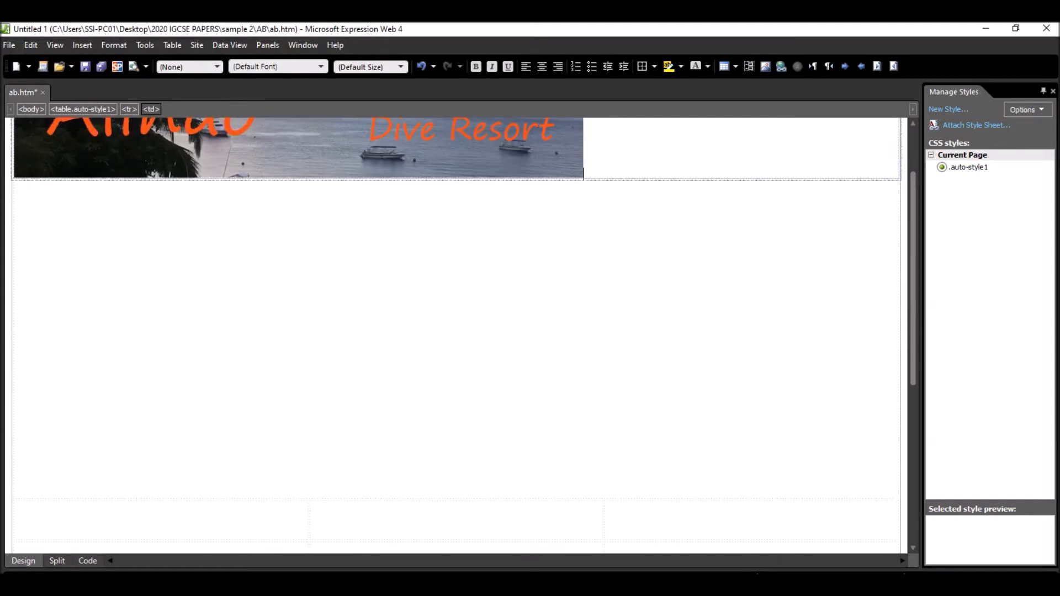
{"action": "key", "text": "alt+Tab"}
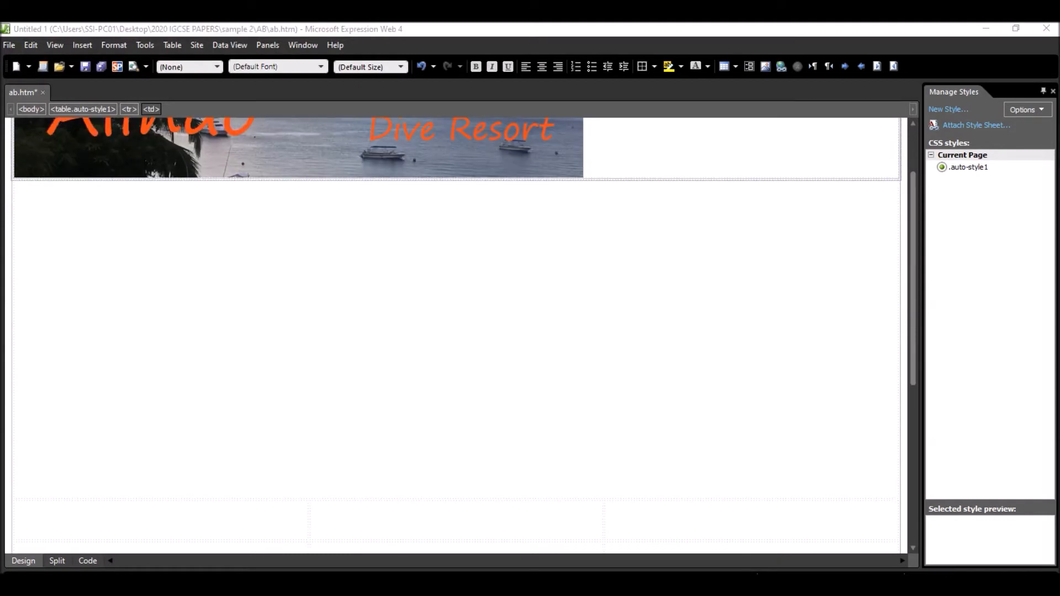
{"action": "left_click_drag", "start_coordinate": [326, 200], "coordinate": [393, 200]}
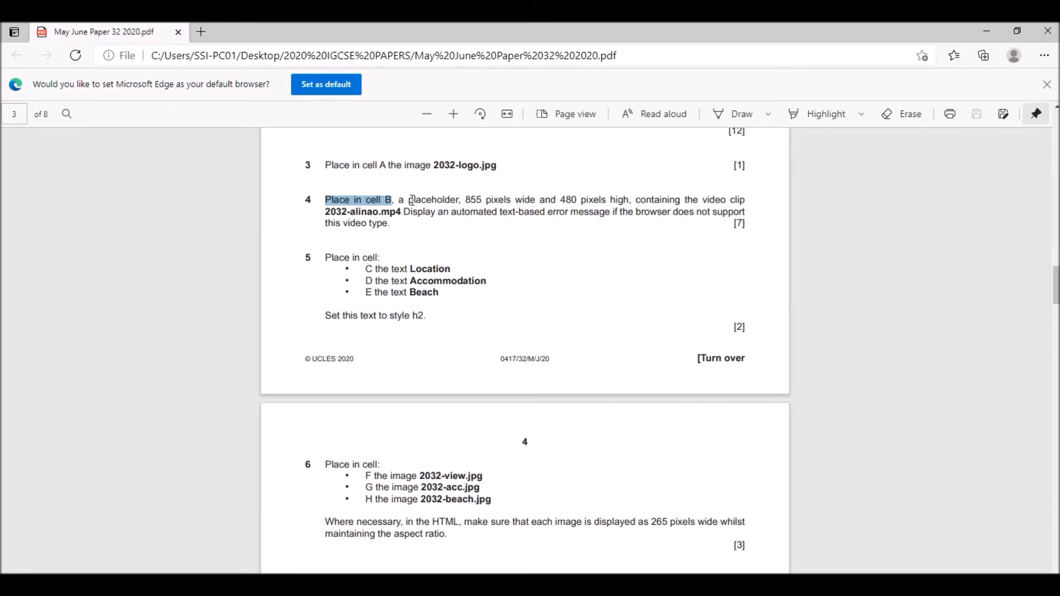
{"action": "scroll", "coordinate": [492, 220], "scroll_direction": "up", "scroll_amount": 1}
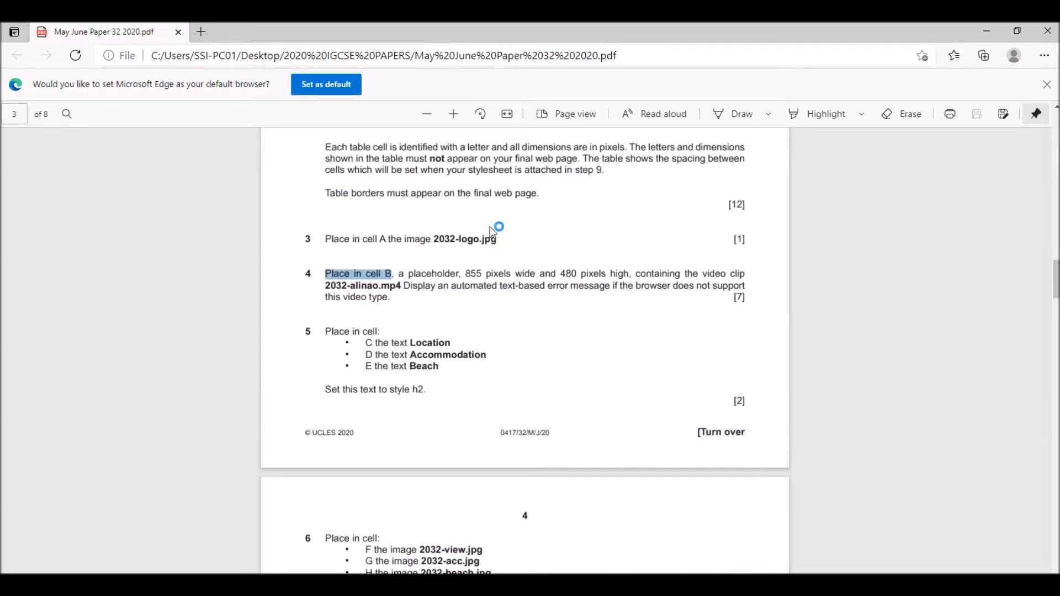
{"action": "left_click", "coordinate": [471, 275]}
{"action": "left_click_drag", "start_coordinate": [470, 275], "coordinate": [516, 276]}
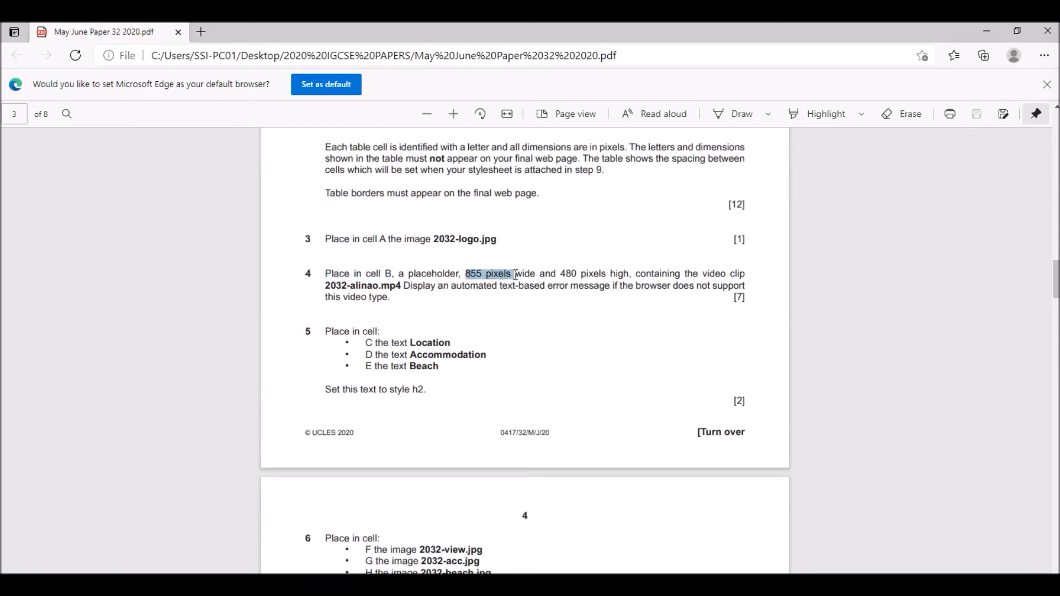
{"action": "scroll", "coordinate": [617, 353], "scroll_direction": "up", "scroll_amount": 7}
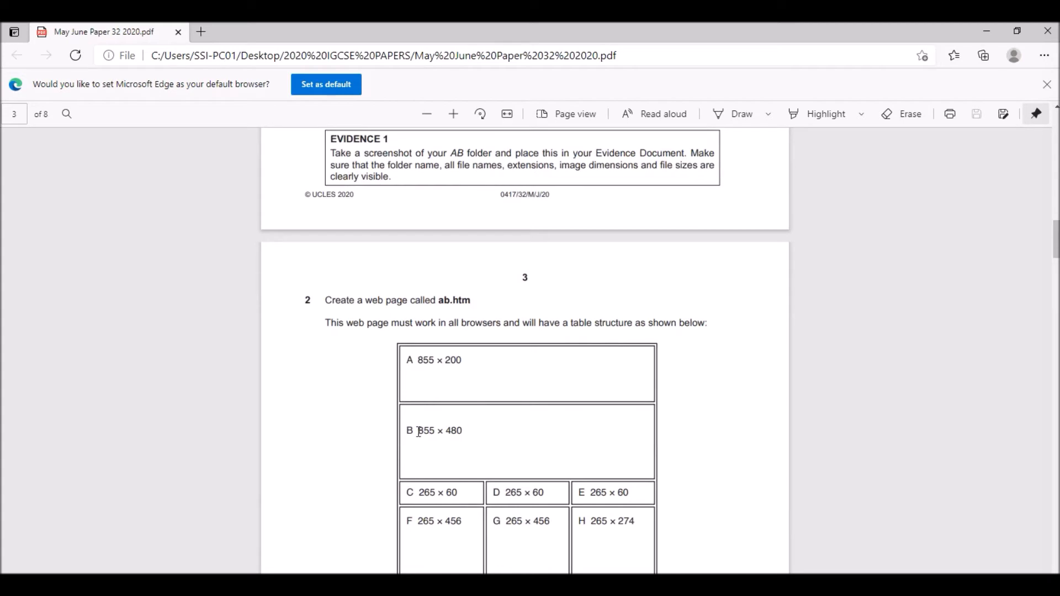
{"action": "scroll", "coordinate": [419, 433], "scroll_direction": "down", "scroll_amount": 8}
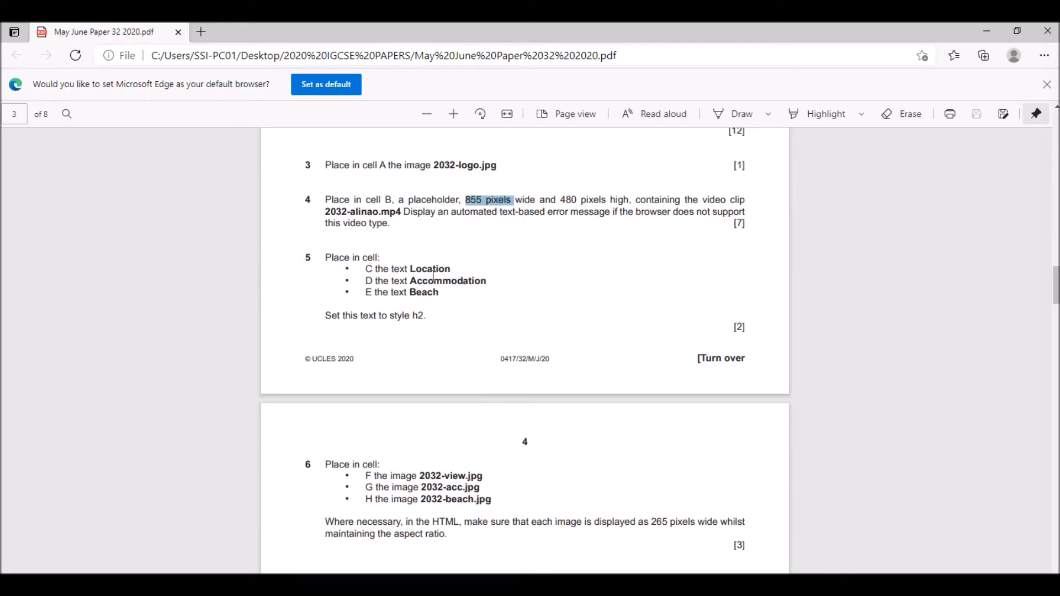
{"action": "left_click_drag", "start_coordinate": [325, 218], "coordinate": [401, 213]}
{"action": "left_click", "coordinate": [390, 214]}
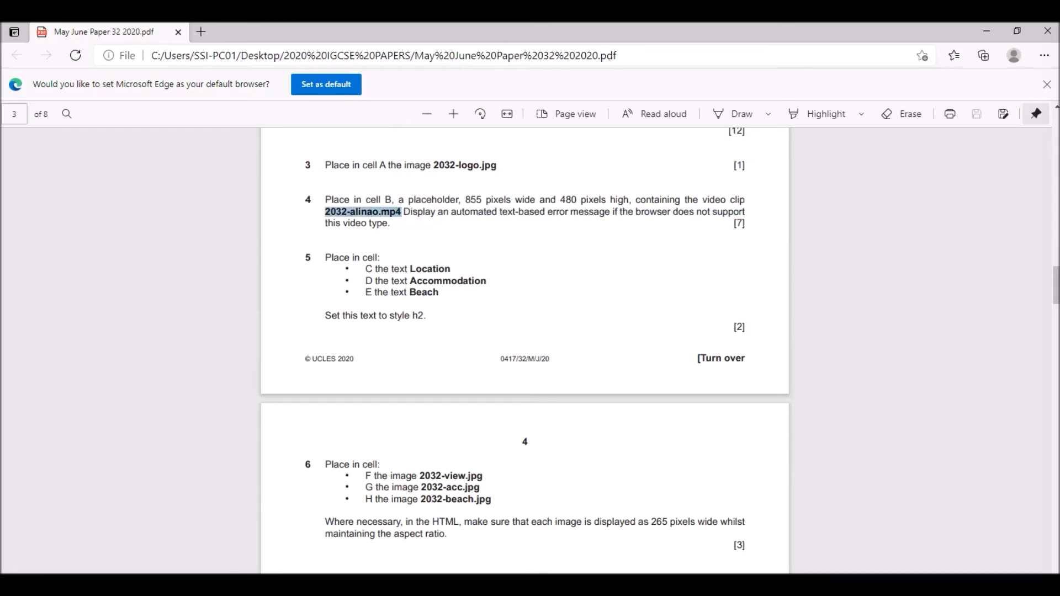
- Return to Expression Web and insert the 2032-alinao MP4 video from the AB folder in cell B as a Windows Media Player object
{"action": "key", "text": "alt+Tab"}
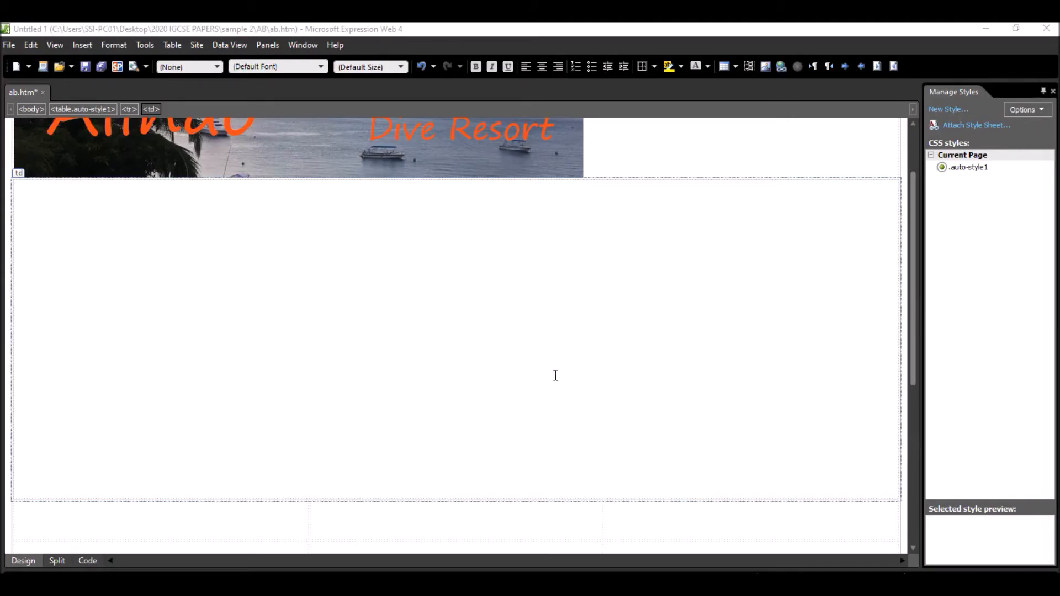
{"action": "left_click", "coordinate": [83, 46]}
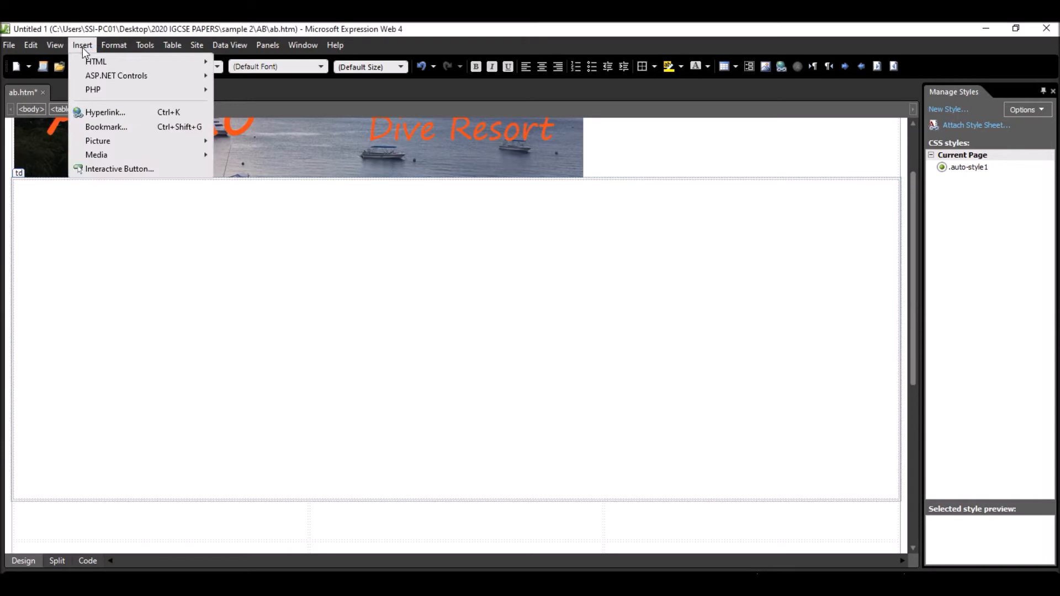
{"action": "mouse_move", "coordinate": [115, 144]}
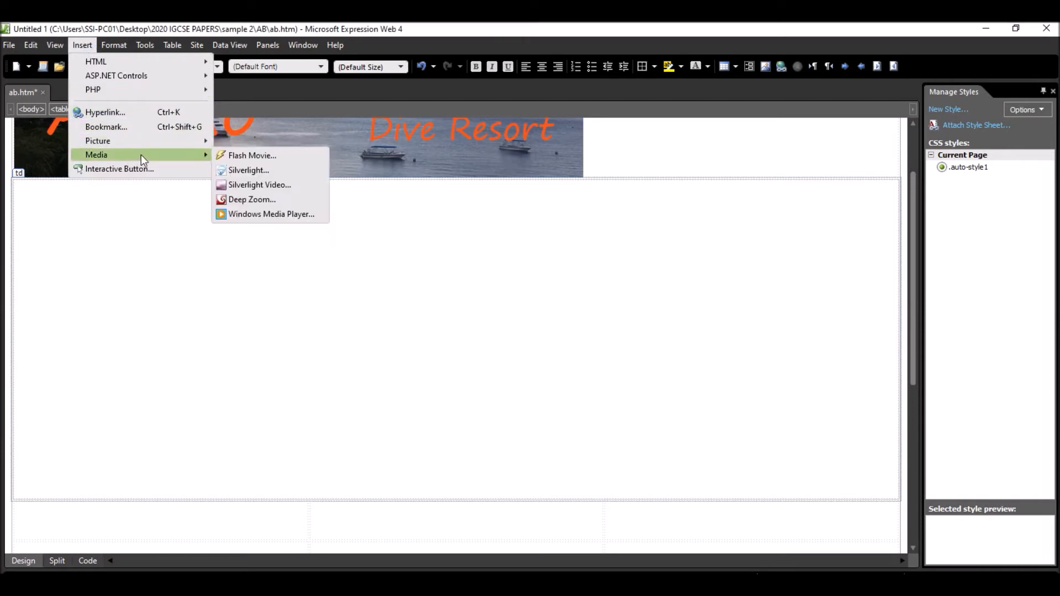
{"action": "left_click", "coordinate": [258, 214]}
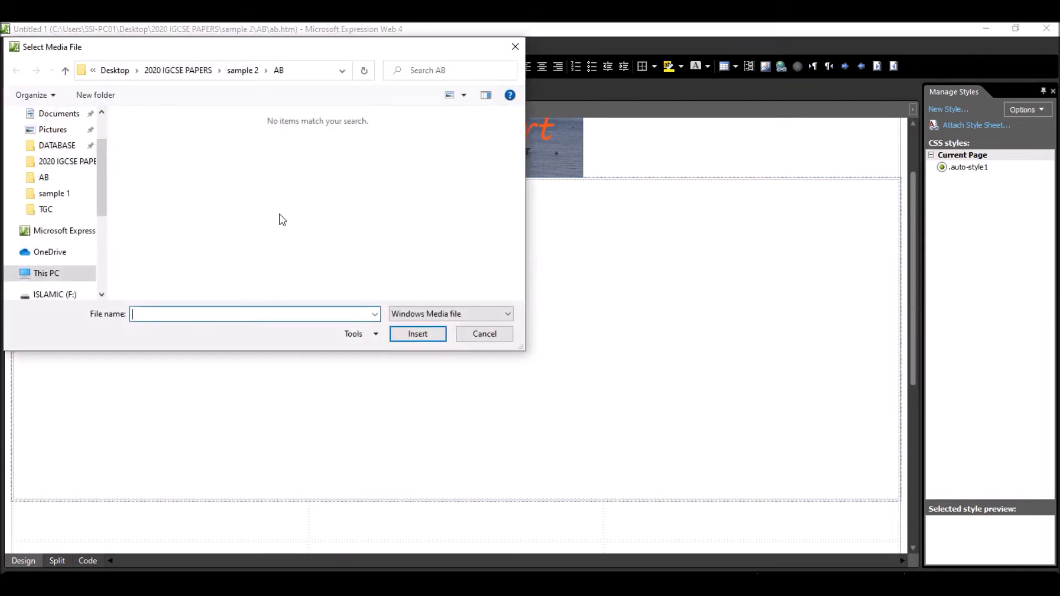
{"action": "left_click", "coordinate": [51, 183]}
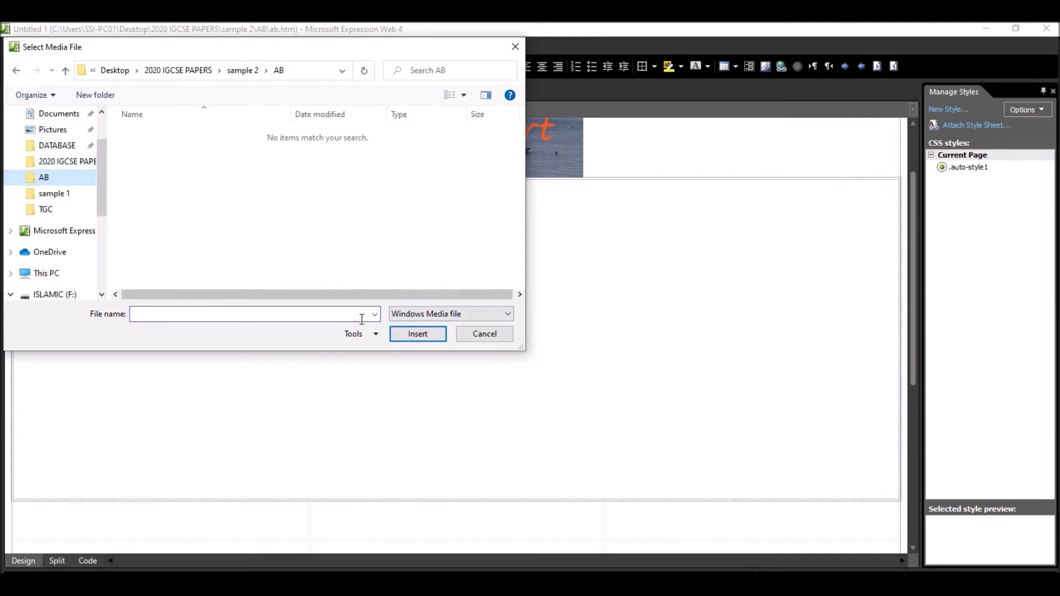
{"action": "left_click", "coordinate": [433, 316]}
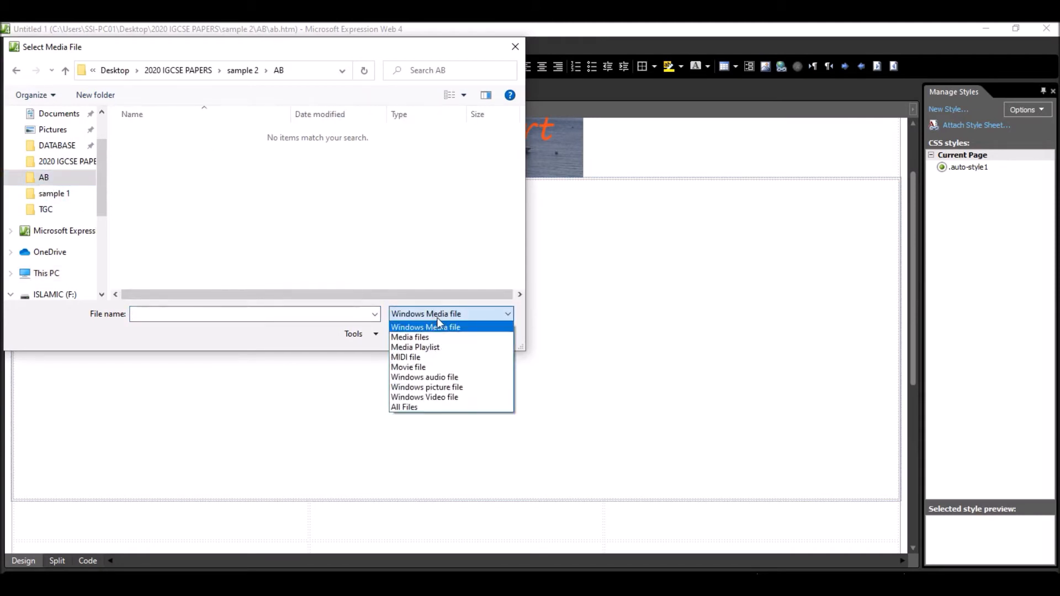
{"action": "left_click", "coordinate": [410, 408]}
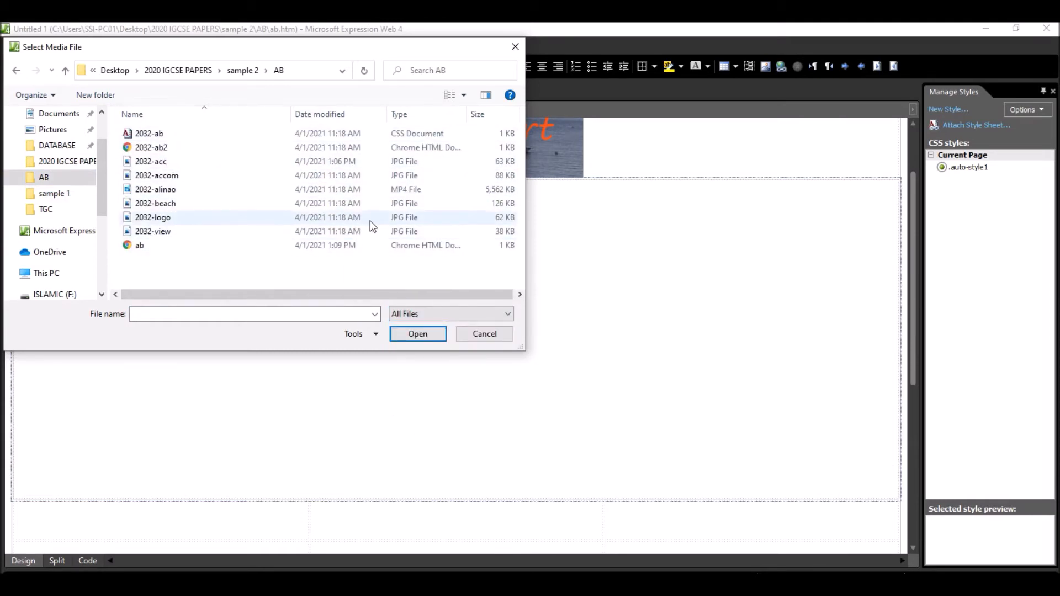
{"action": "left_click", "coordinate": [416, 195]}
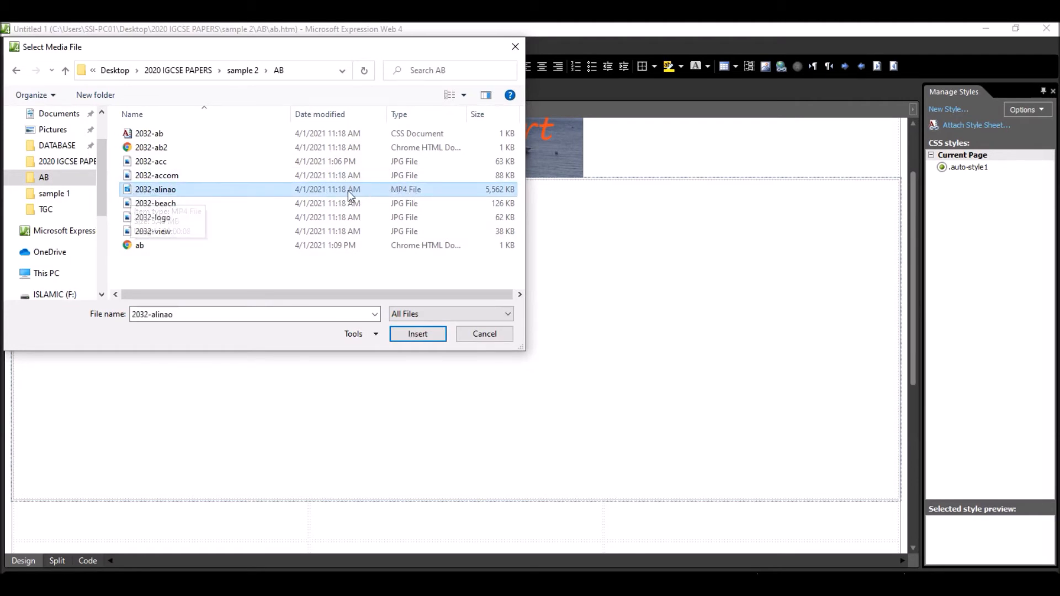
{"action": "left_click", "coordinate": [428, 337]}
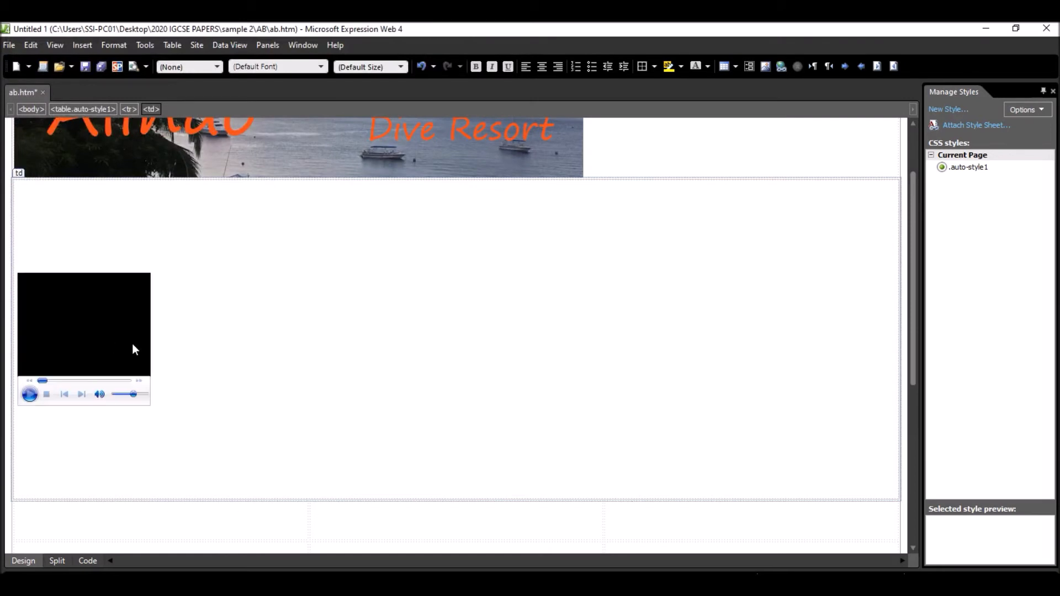
- Select the inserted video player and check its required width and height in step 4 of the exam paper
{"action": "left_click", "coordinate": [85, 307]}
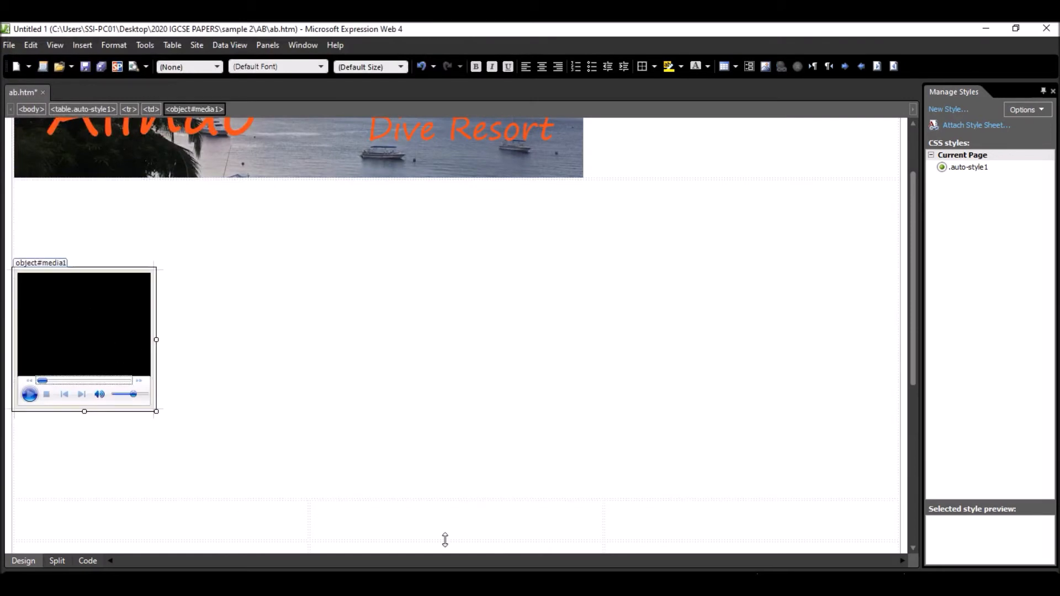
{"action": "key", "text": "alt+Tab"}
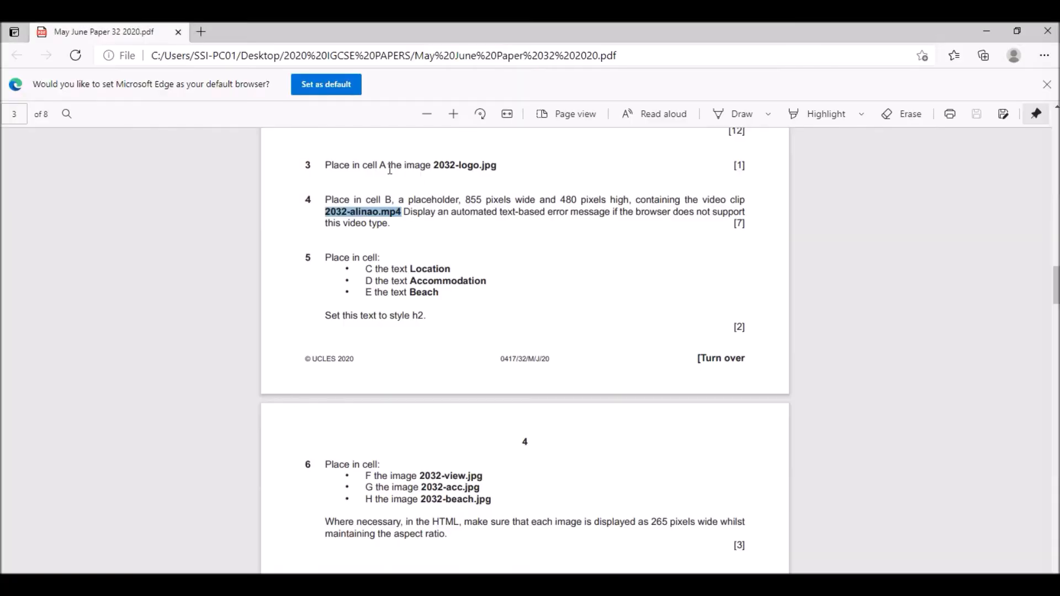
{"action": "left_click_drag", "start_coordinate": [467, 200], "coordinate": [507, 196]}
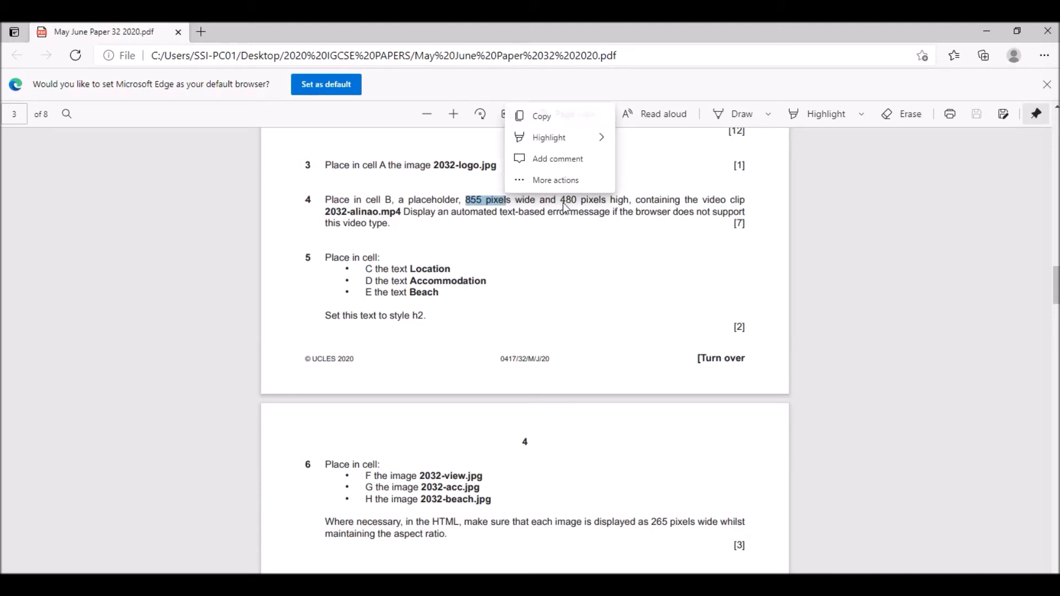
{"action": "left_click", "coordinate": [987, 31]}
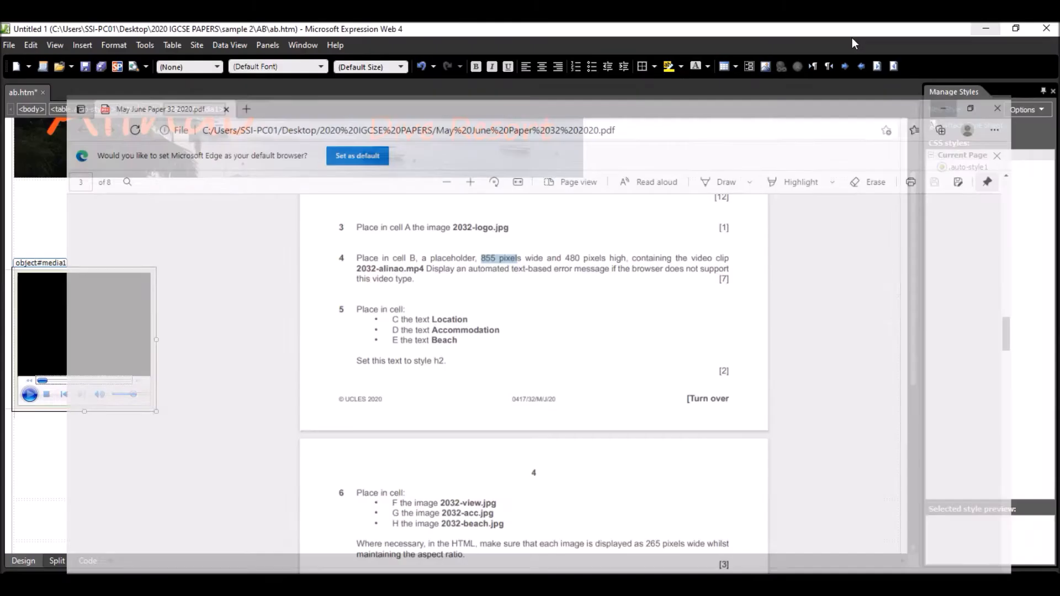
- Set the video player's width to 855 and height to 480 in its ActiveX control properties, rechecking the size in the exam paper
{"action": "right_click", "coordinate": [70, 315]}
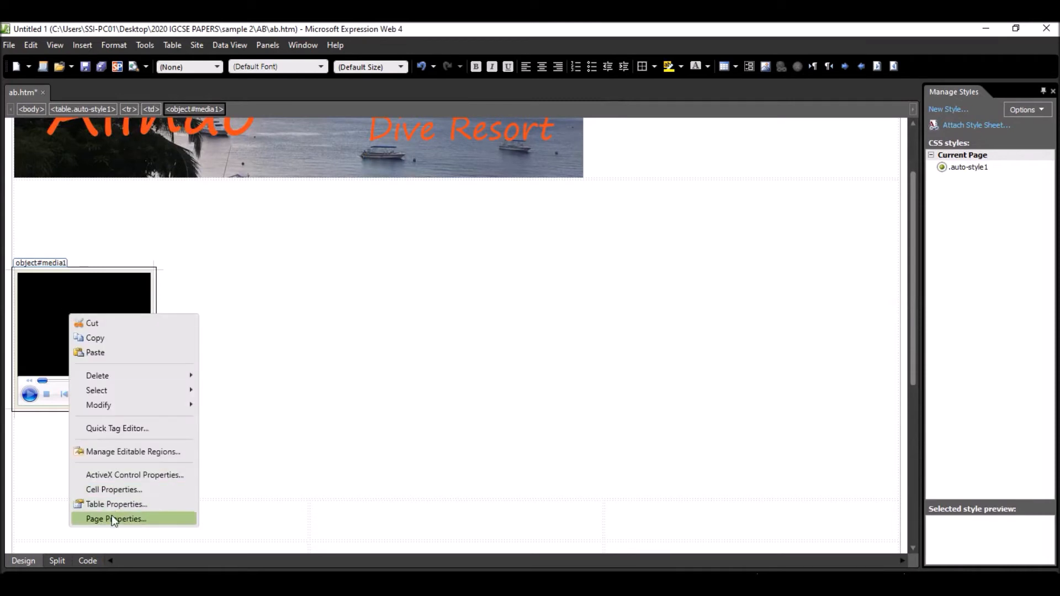
{"action": "left_click", "coordinate": [118, 476]}
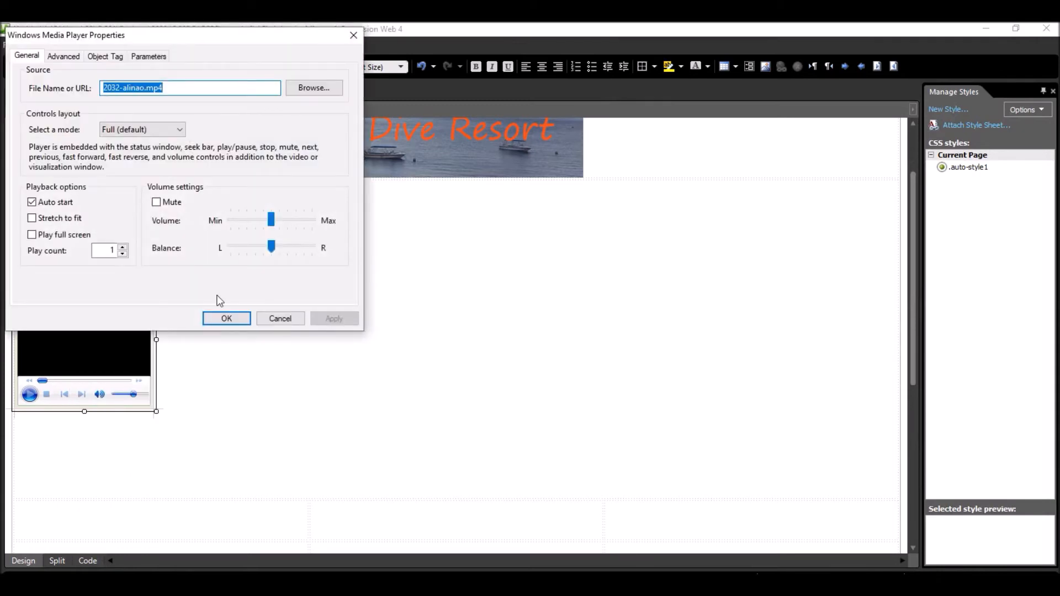
{"action": "left_click_drag", "start_coordinate": [191, 44], "coordinate": [364, 109]}
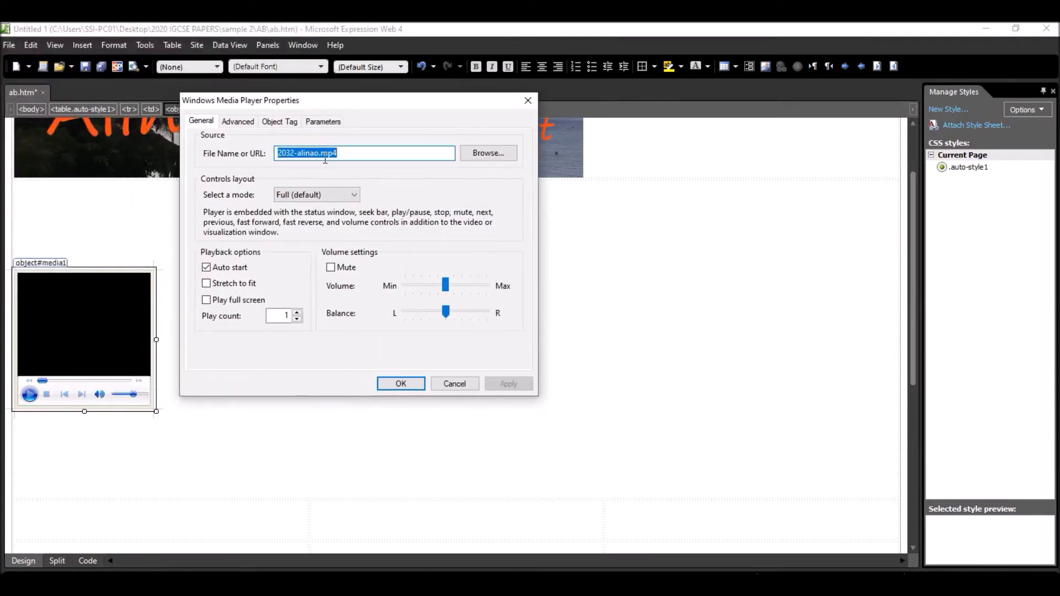
{"action": "left_click", "coordinate": [281, 124]}
{"action": "key", "text": "Tab"}
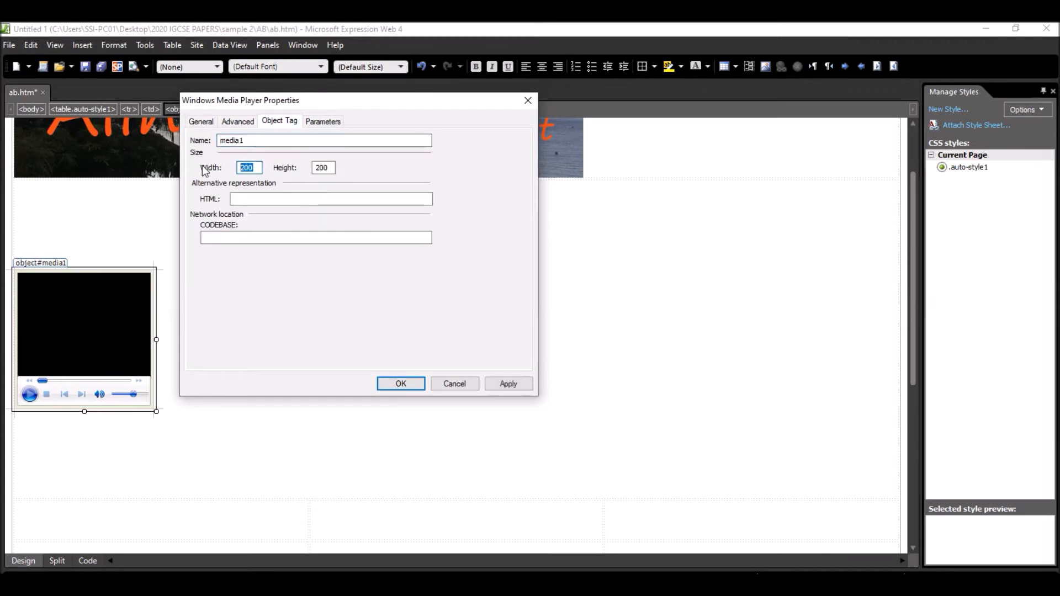
{"action": "type", "text": "85"}
{"action": "key", "text": "Tab"}
{"action": "key", "text": "alt+Tab"}
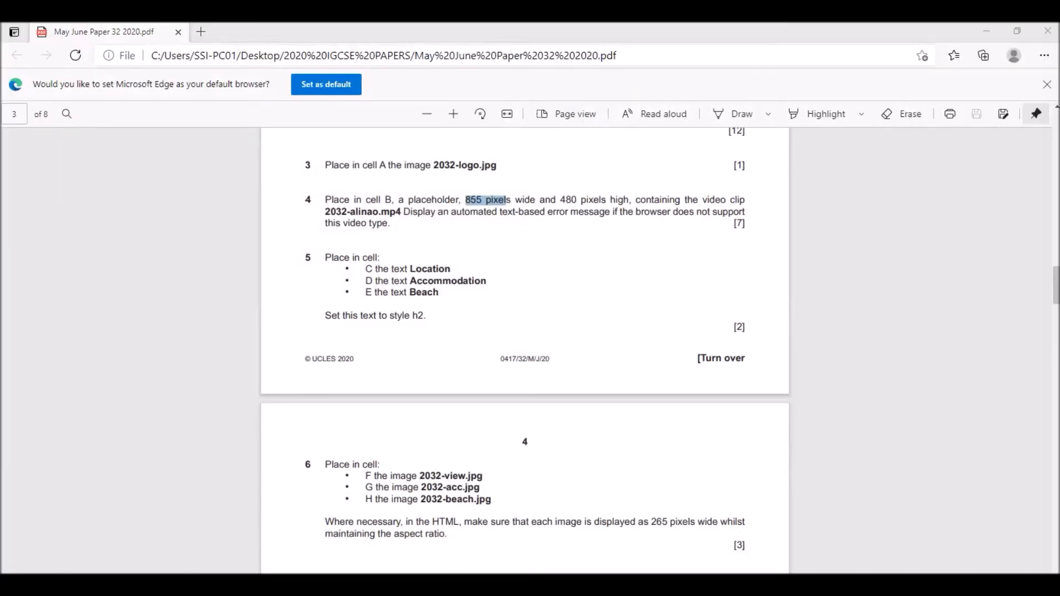
{"action": "key", "text": "alt+Tab"}
{"action": "type", "text": "48"}
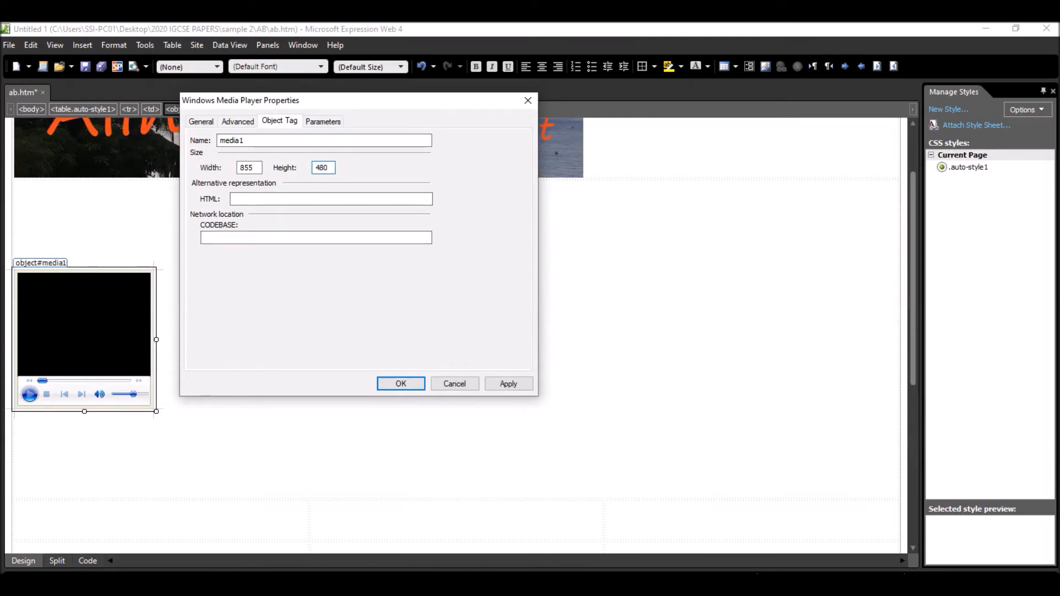
- Return to the exam paper and read step 4's requirement for a text-based error message for the video
{"action": "key", "text": "alt+Tab"}
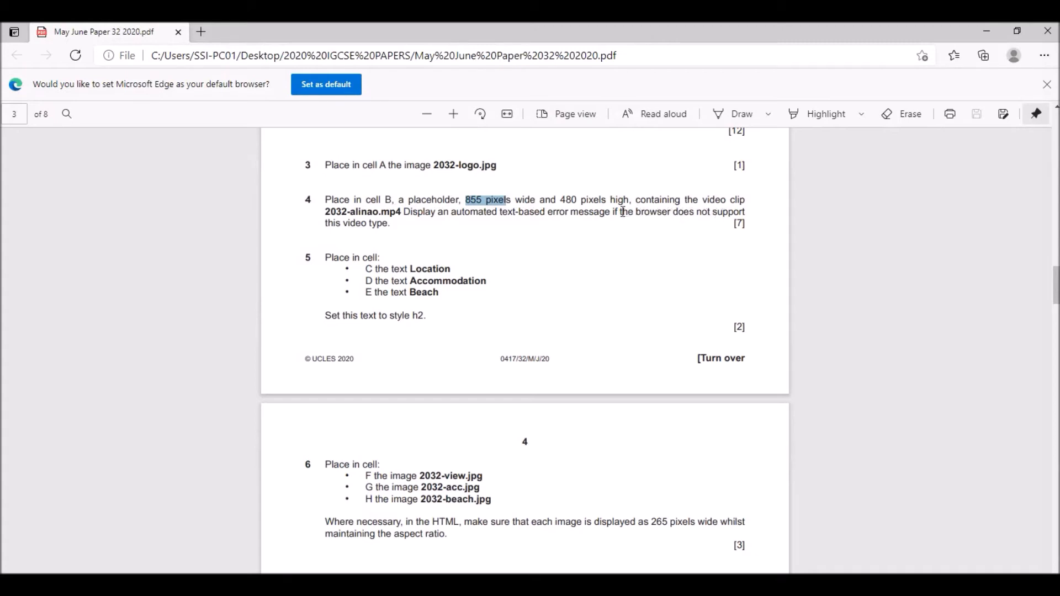
- Copy the exam paper's wording about the browser not supporting the video type into the video player's alternative HTML representation in Expression Web
{"action": "left_click_drag", "start_coordinate": [619, 213], "coordinate": [388, 227]}
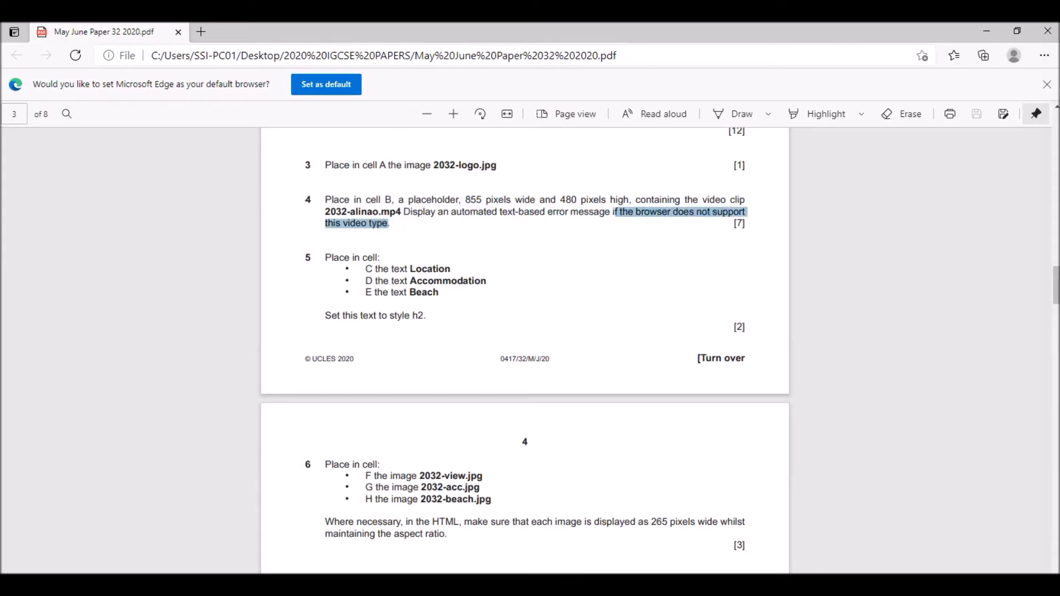
{"action": "key", "text": "alt+Tab"}
{"action": "key", "text": "alt+Tab"}
{"action": "key", "text": "alt+Tab"}
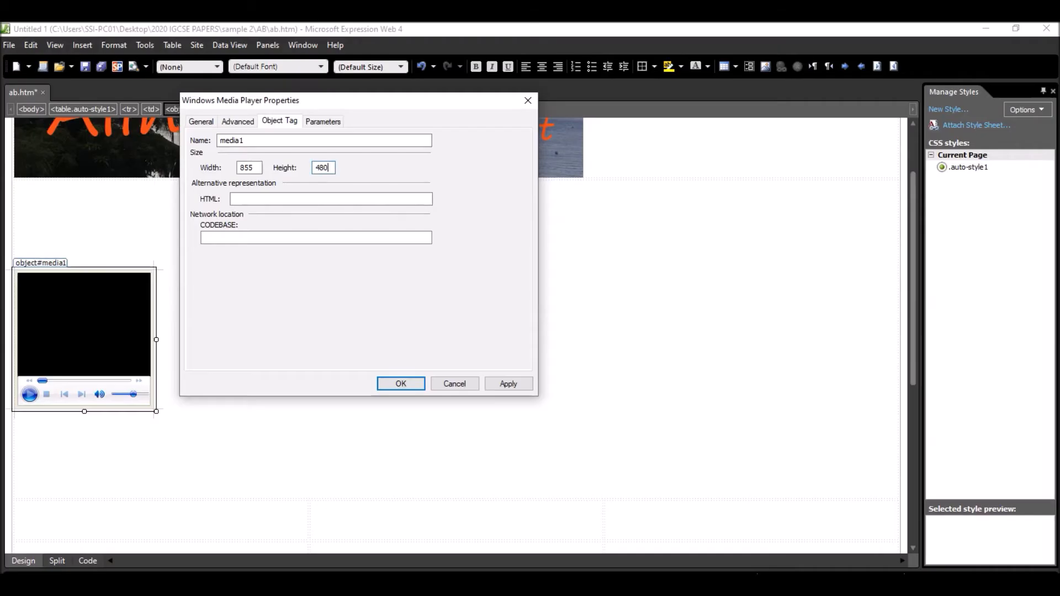
{"action": "left_click", "coordinate": [242, 199]}
{"action": "type", "text": "f the browser does not support"}
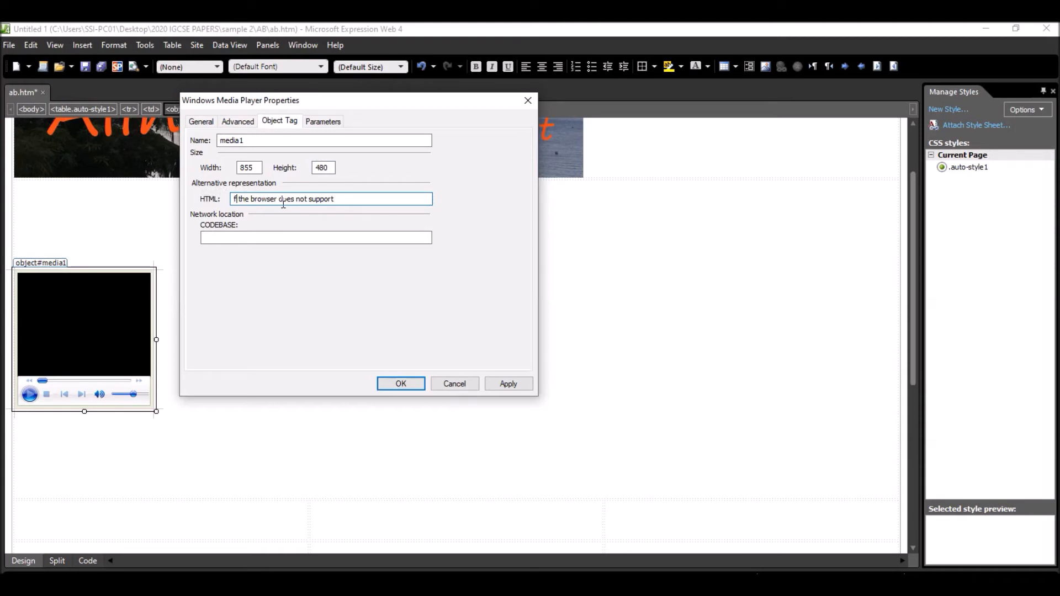
- Reword the player's alternative HTML text as "your browser does not support this video file" and apply the properties
{"action": "key", "text": "Home"}
{"action": "key", "text": "Delete"}
{"action": "type", "text": "your"}
{"action": "key", "text": "BackSpace"}
{"action": "key", "text": "BackSpace"}
{"action": "key", "text": "BackSpace"}
{"action": "key", "text": "BackSpace"}
{"action": "left_click", "coordinate": [348, 198]}
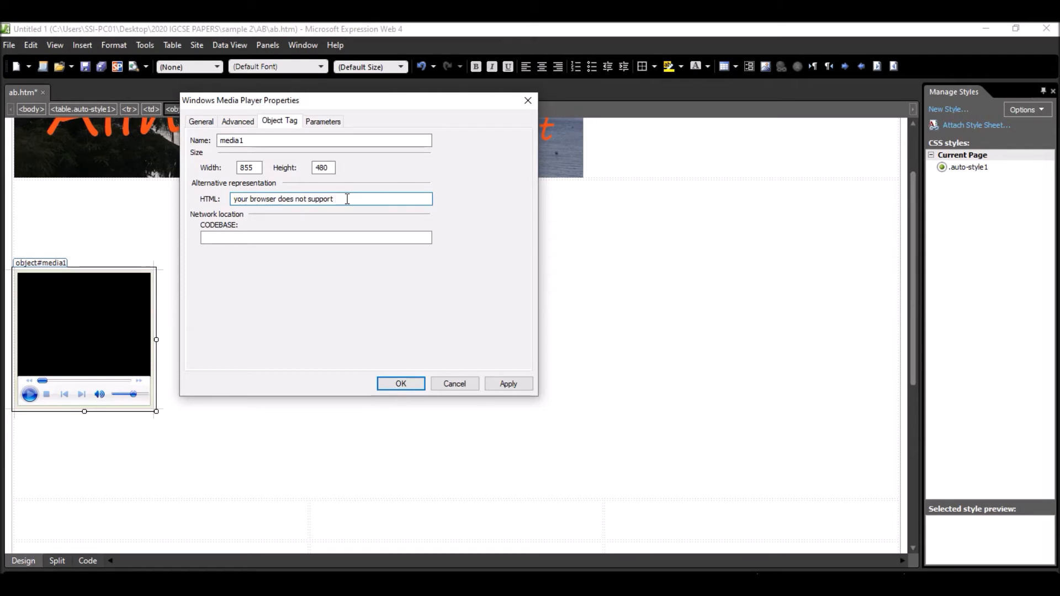
{"action": "type", "text": "this video file"}
{"action": "left_click", "coordinate": [505, 383]}
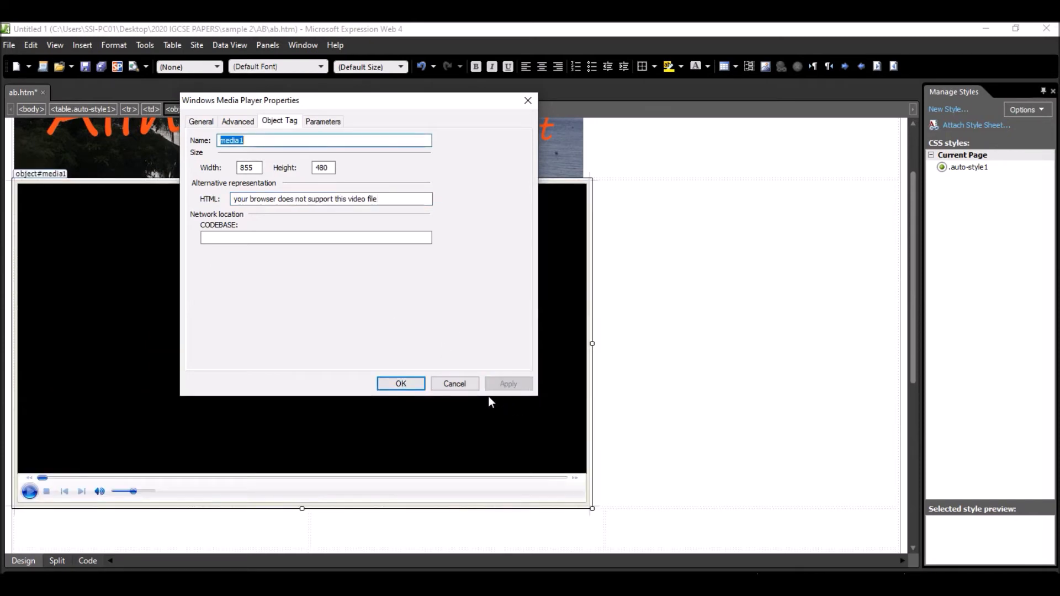
{"action": "left_click", "coordinate": [409, 382]}
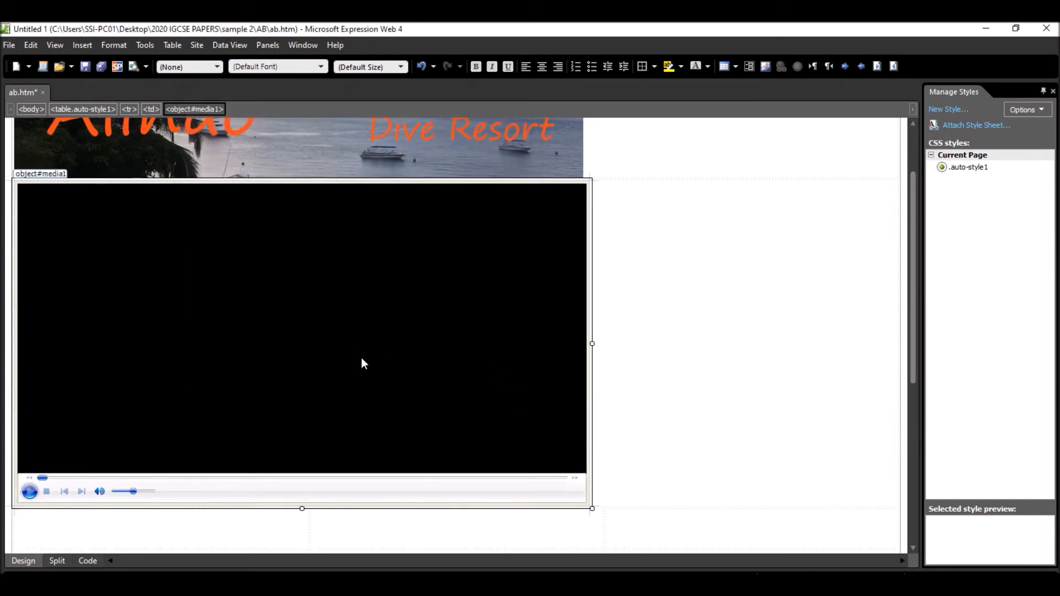
- Save ab.htm and preview it in Chrome, examining the text displayed in the video's cell
{"action": "scroll", "coordinate": [241, 336], "scroll_direction": "up", "scroll_amount": 3}
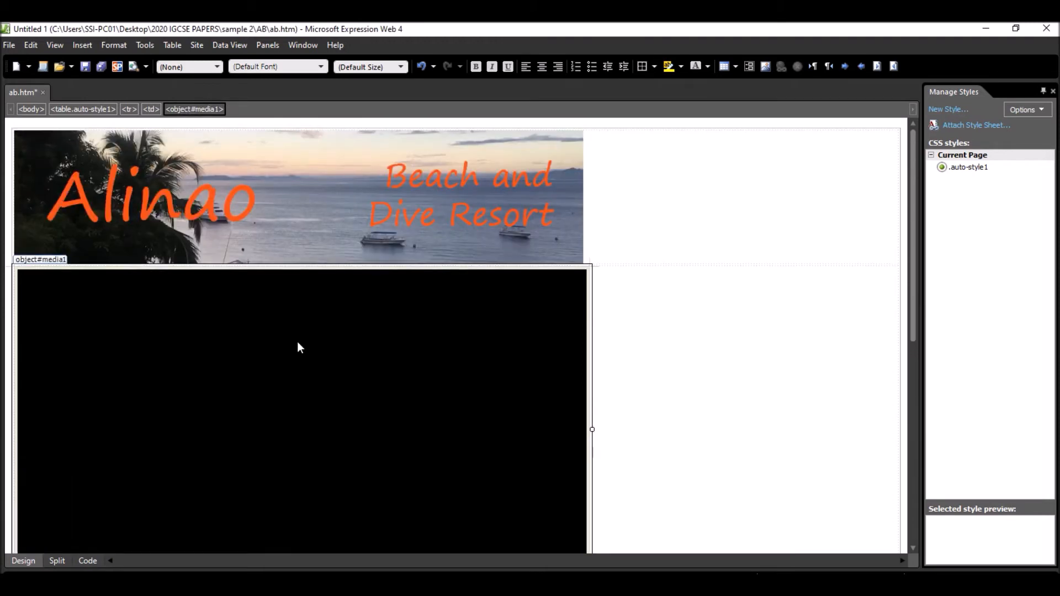
{"action": "key", "text": "ctrl+s"}
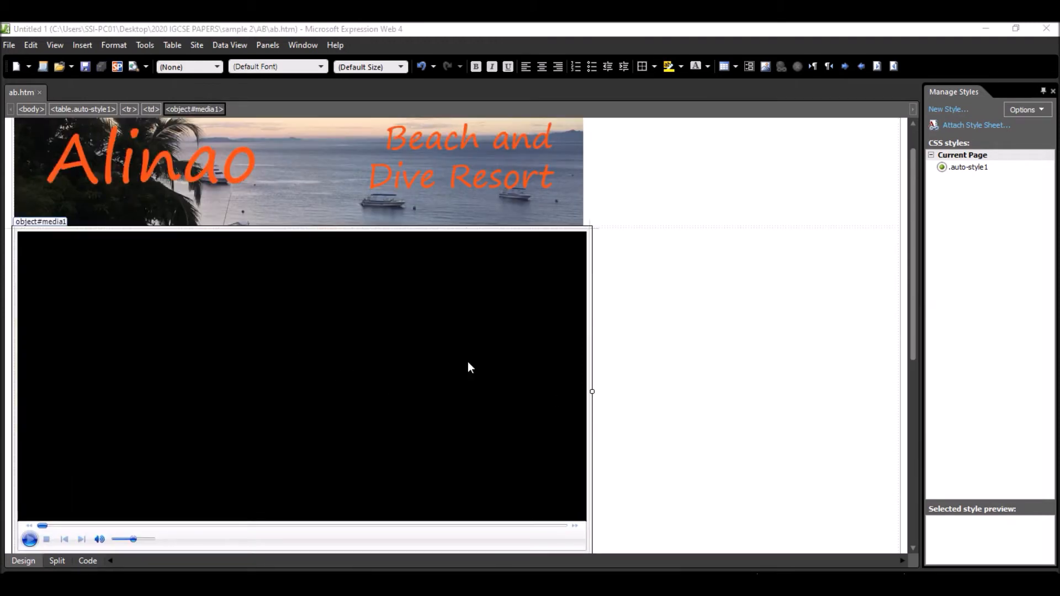
{"action": "left_click", "coordinate": [8, 46]}
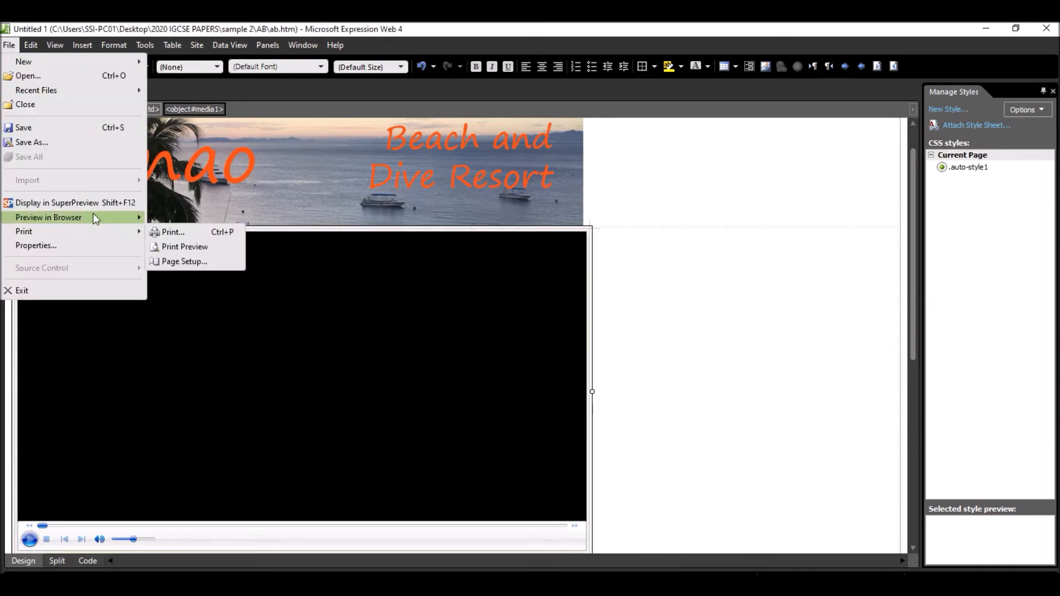
{"action": "mouse_move", "coordinate": [94, 217]}
{"action": "left_click", "coordinate": [190, 234]}
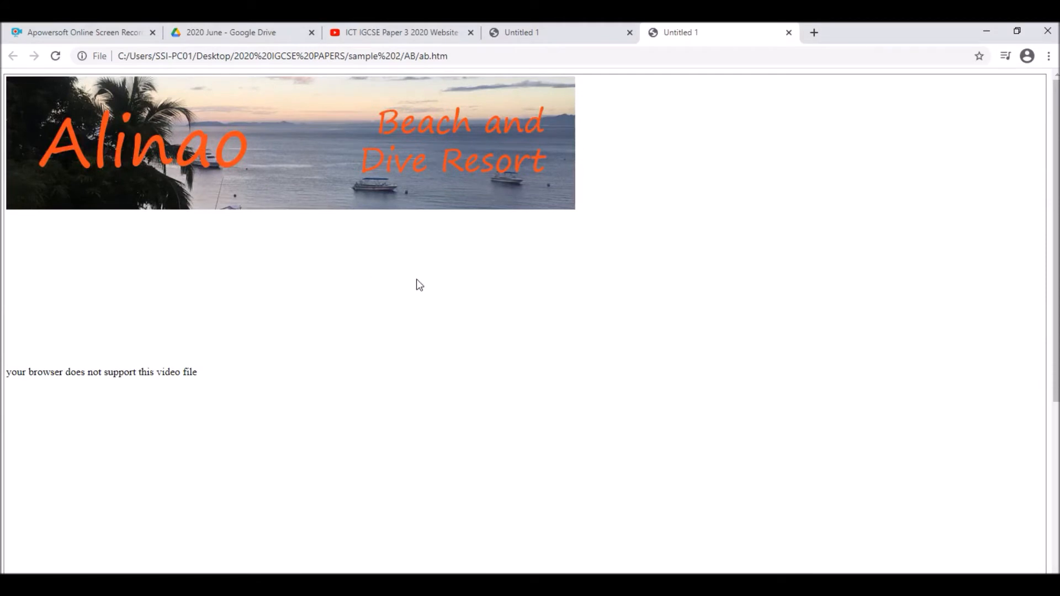
{"action": "left_click_drag", "start_coordinate": [16, 380], "coordinate": [198, 382]}
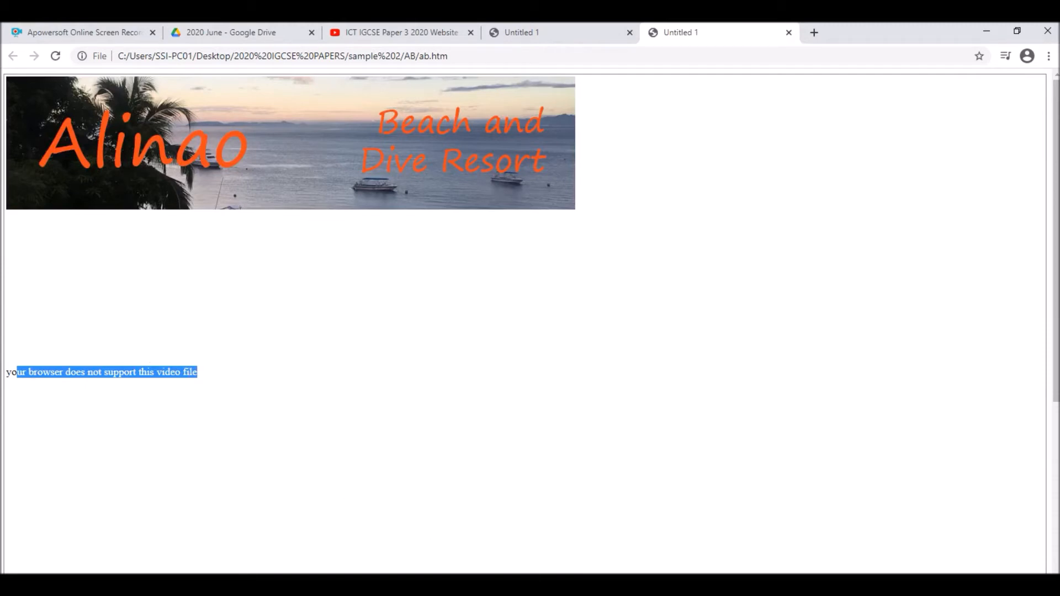
- Return to Expression Web and preview ab.htm in Internet Explorer 11, closing the extra start page
{"action": "key", "text": "alt+Tab"}
{"action": "left_click", "coordinate": [10, 47]}
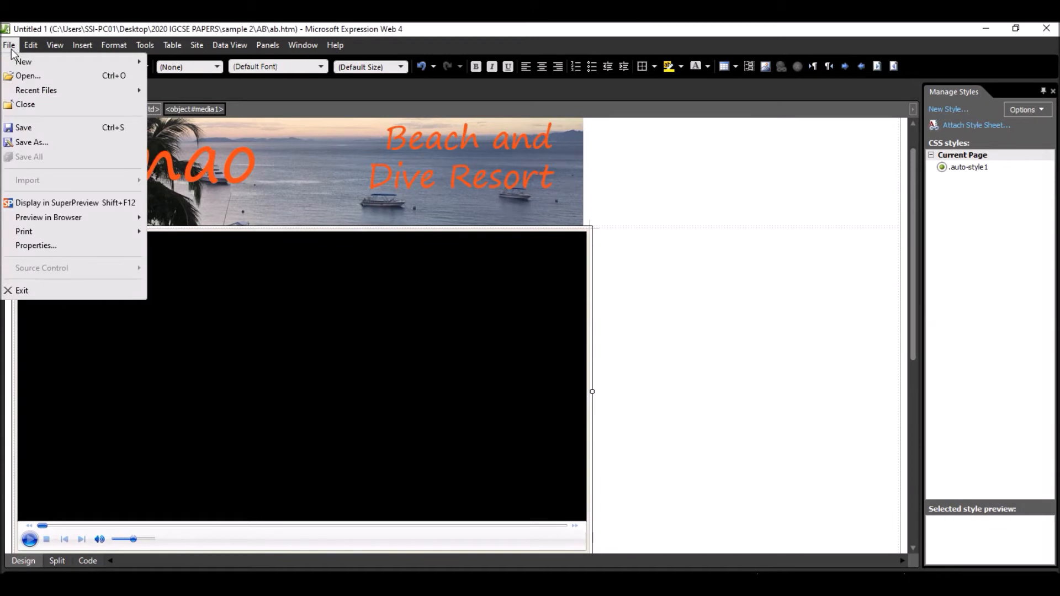
{"action": "mouse_move", "coordinate": [110, 216]}
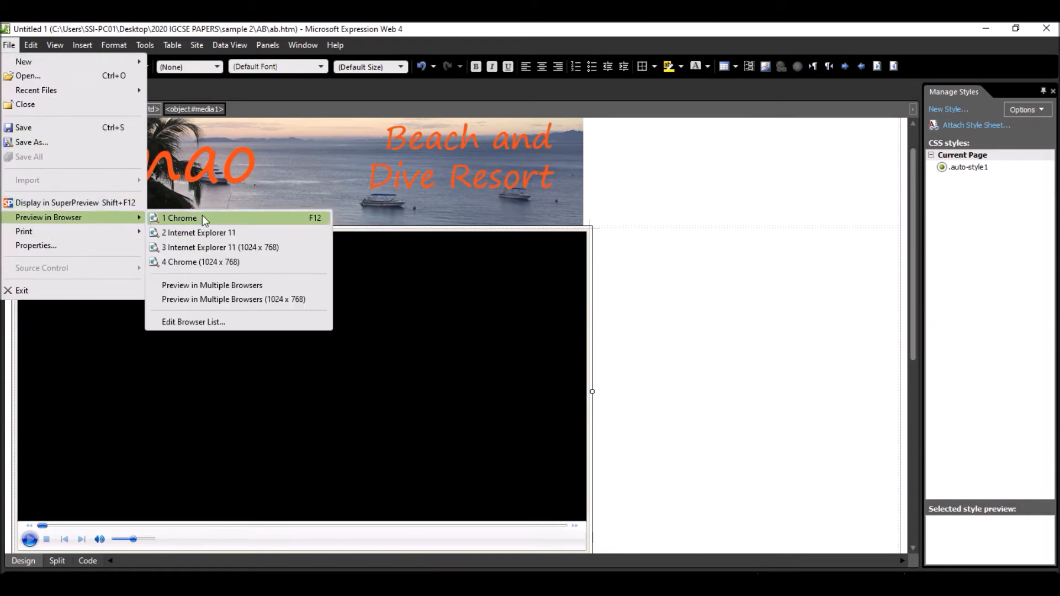
{"action": "left_click", "coordinate": [211, 233]}
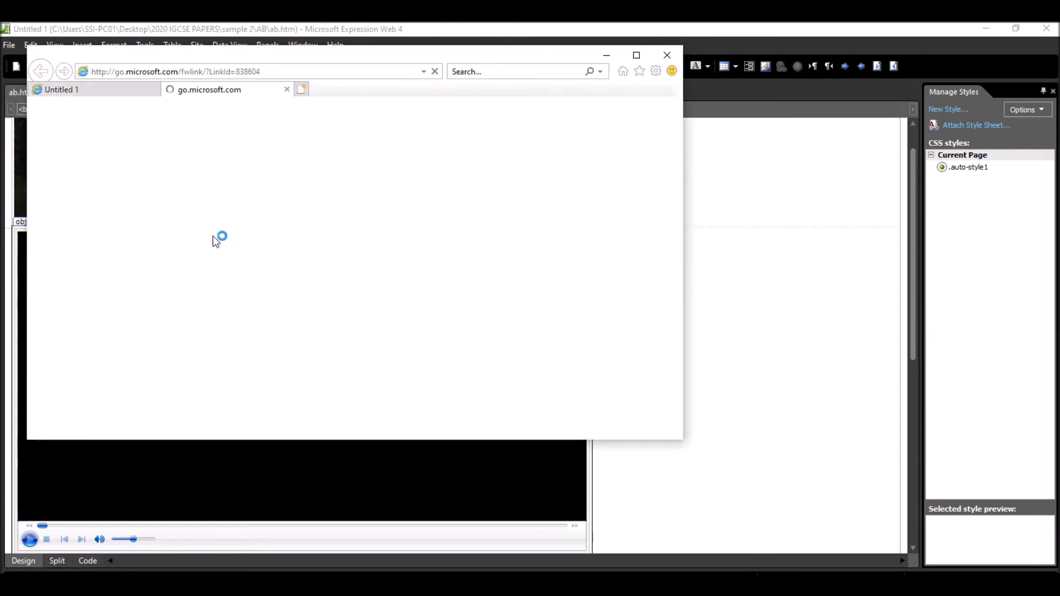
{"action": "left_click", "coordinate": [286, 90]}
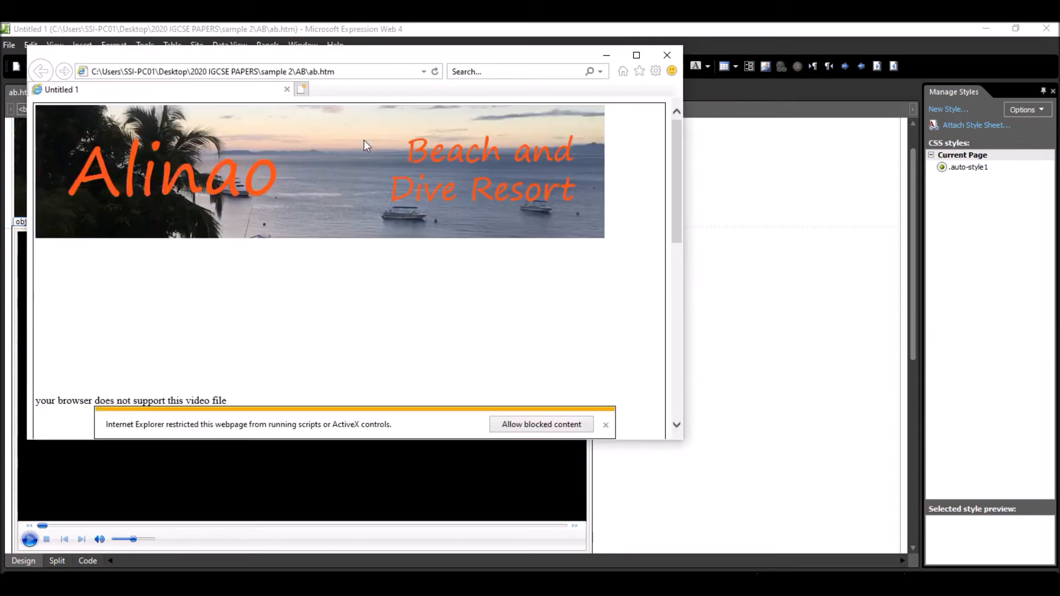
{"action": "left_click", "coordinate": [637, 56]}
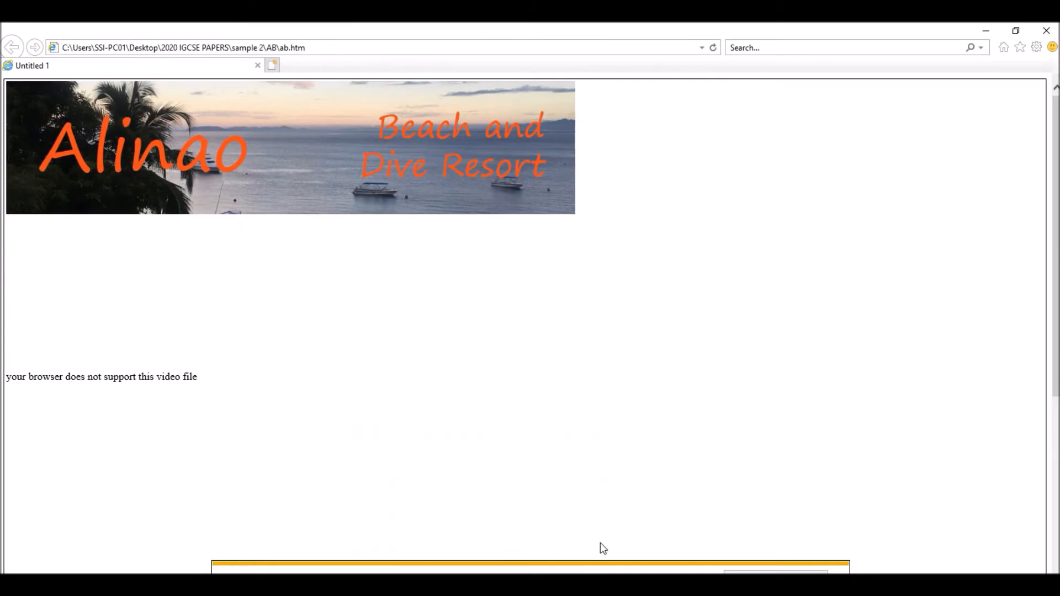
{"action": "left_click", "coordinate": [1017, 32]}
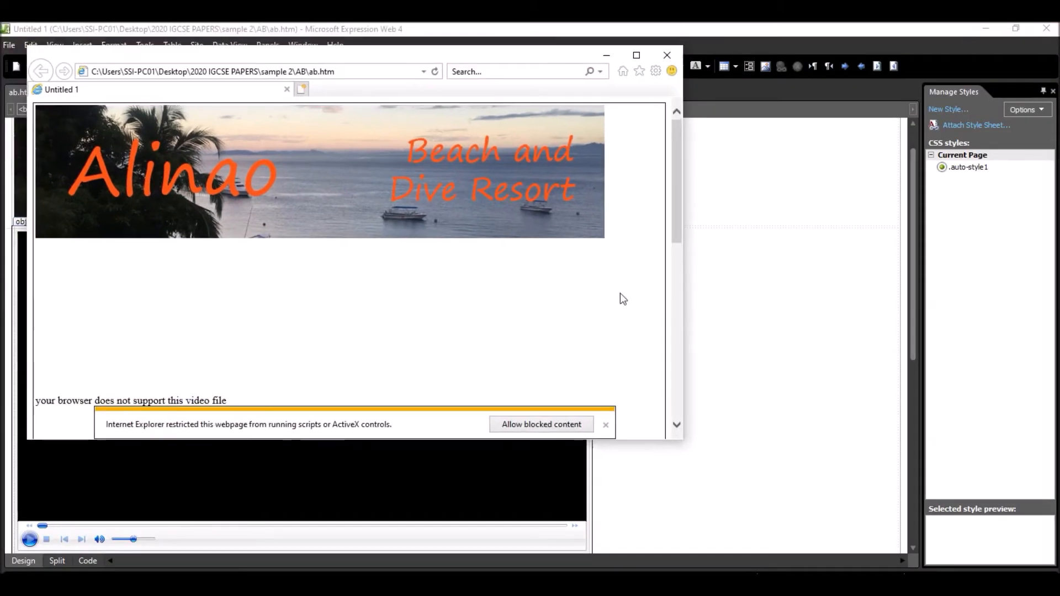
- Allow the blocked ActiveX content, check the video's playback and pause it, and close the Internet Explorer preview
{"action": "left_click", "coordinate": [519, 425]}
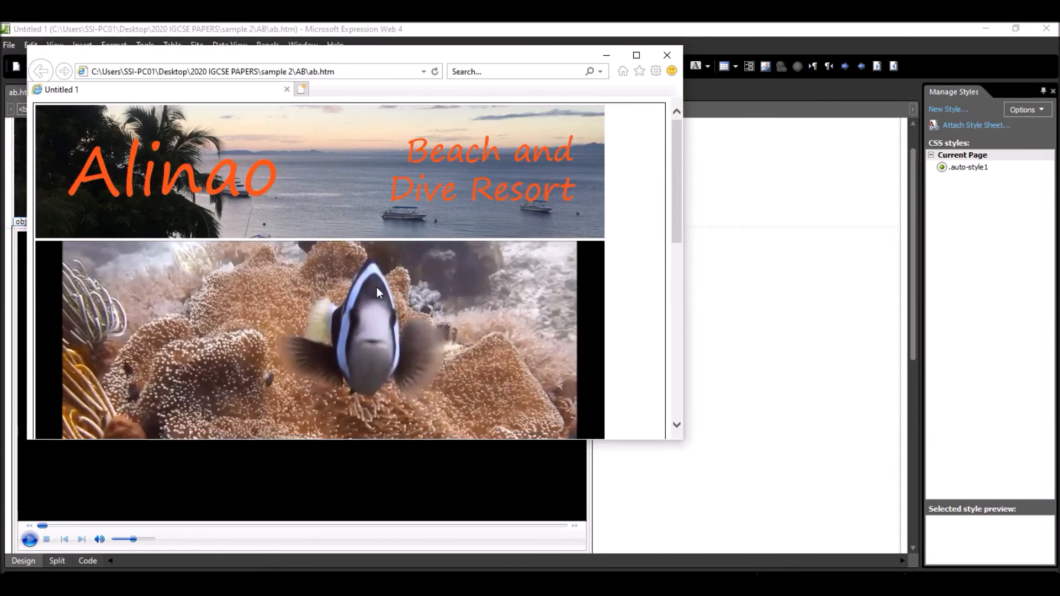
{"action": "scroll", "coordinate": [264, 303], "scroll_direction": "down", "scroll_amount": 3}
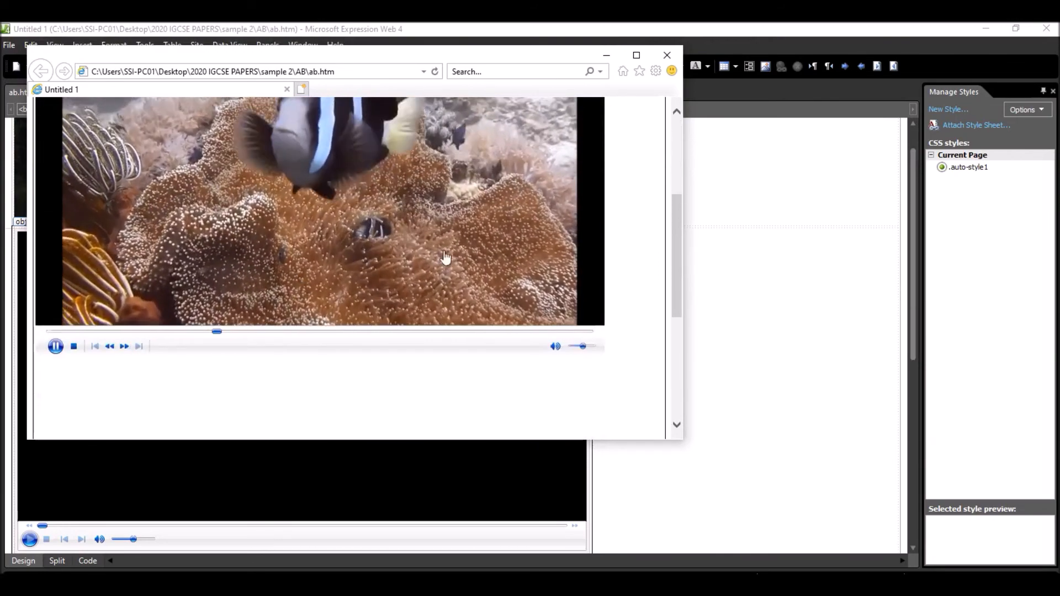
{"action": "left_click", "coordinate": [56, 346]}
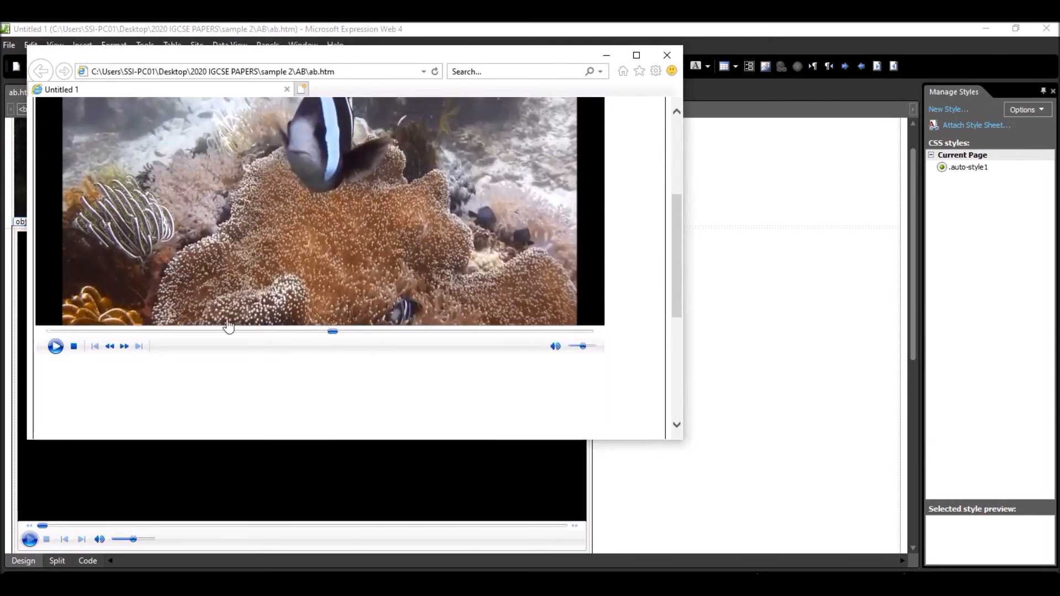
{"action": "left_click", "coordinate": [667, 57]}
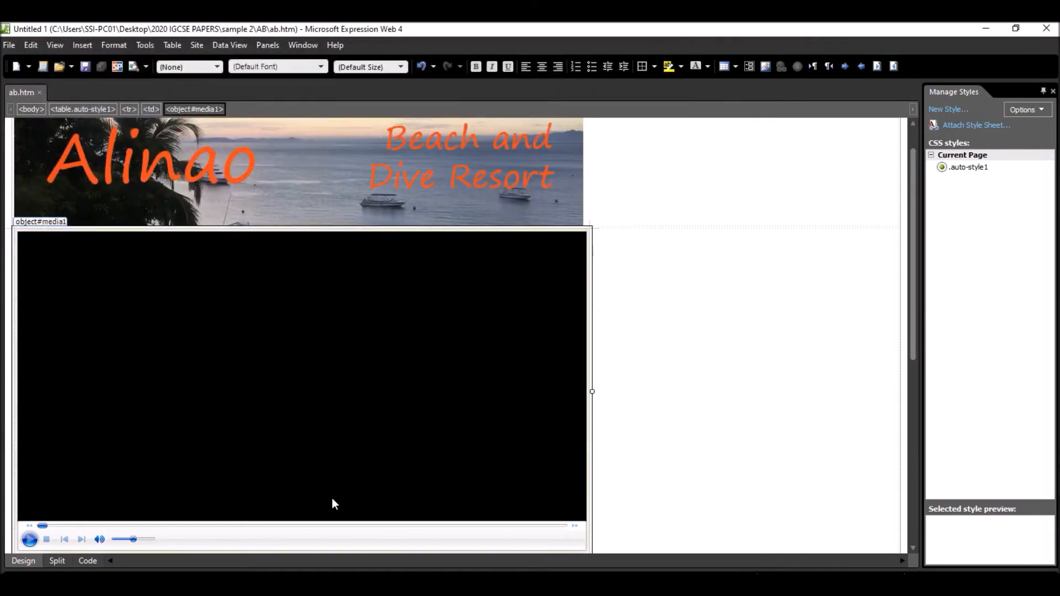
- Switch to the exam paper and compare step 5's texts for cells C, D and E with the table layout
{"action": "scroll", "coordinate": [502, 353], "scroll_direction": "down", "scroll_amount": 3}
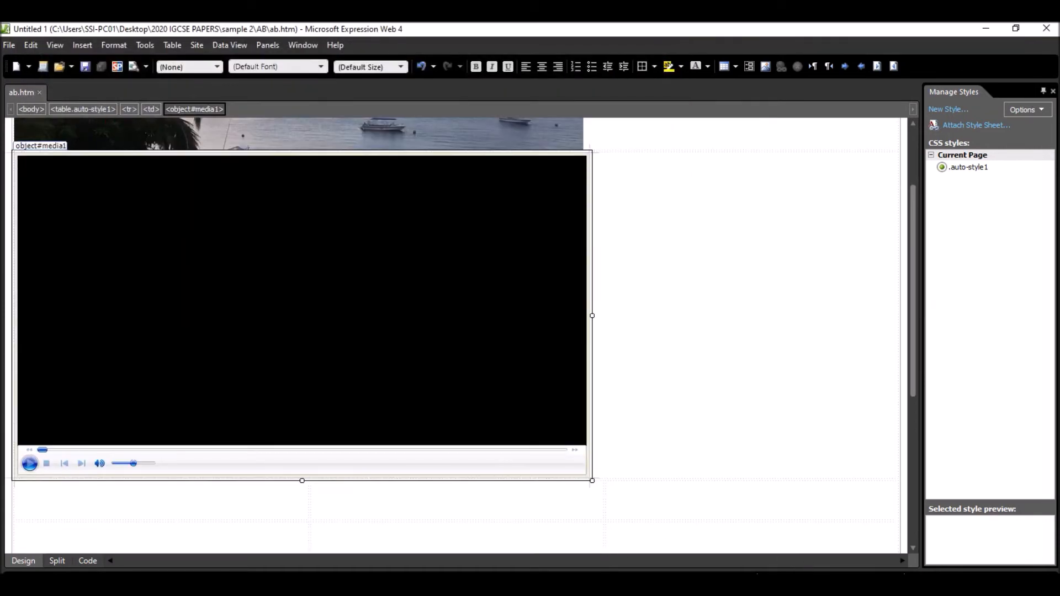
{"action": "key", "text": "alt+Tab"}
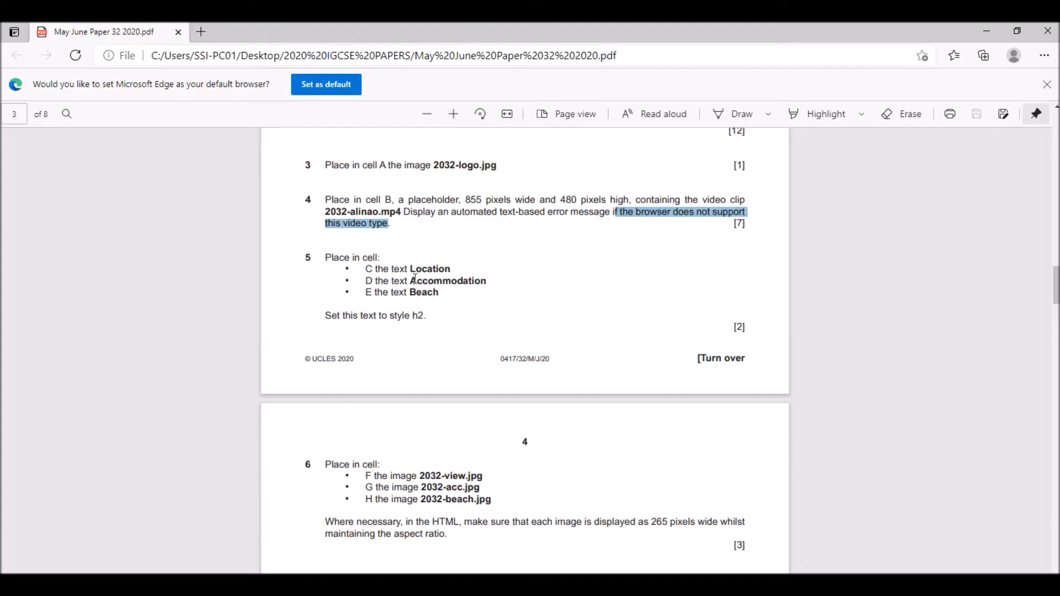
{"action": "scroll", "coordinate": [339, 267], "scroll_direction": "down", "scroll_amount": 2}
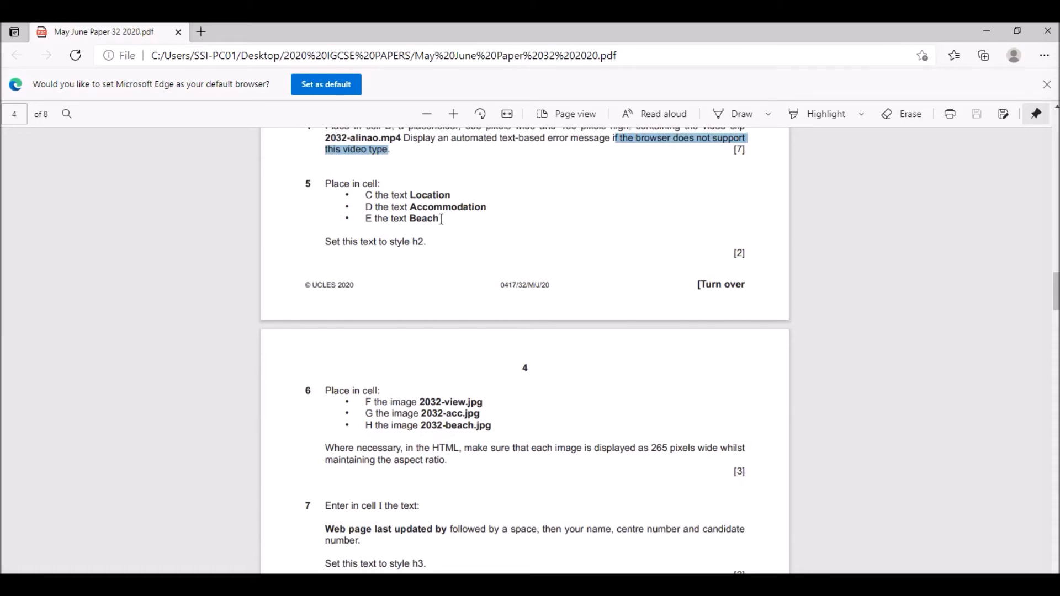
{"action": "scroll", "coordinate": [499, 251], "scroll_direction": "up", "scroll_amount": 5}
{"action": "scroll", "coordinate": [496, 249], "scroll_direction": "up", "scroll_amount": 5}
{"action": "scroll", "coordinate": [497, 246], "scroll_direction": "down", "scroll_amount": 2}
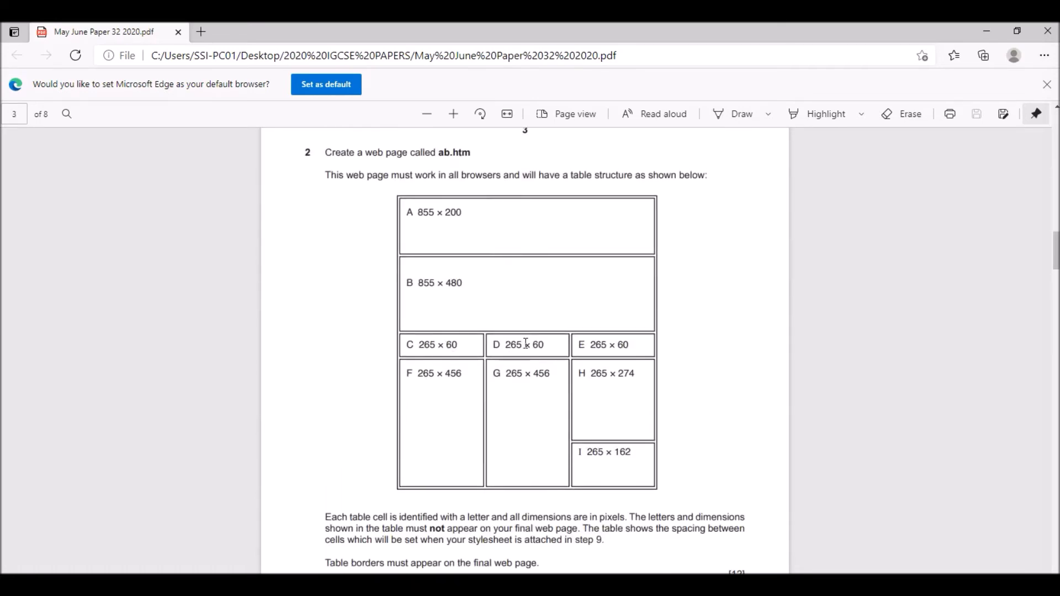
{"action": "scroll", "coordinate": [525, 347], "scroll_direction": "down", "scroll_amount": 8}
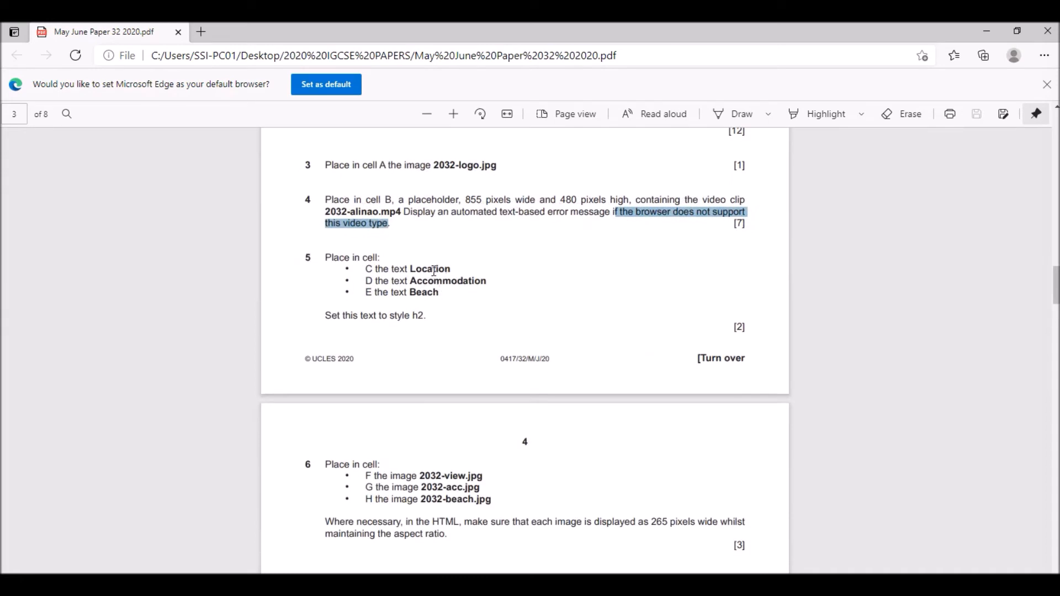
- Enter Location in cell C, Accommodation copied from the exam paper in cell D, and Beach in cell E of ab.htm
{"action": "left_click_drag", "start_coordinate": [412, 283], "coordinate": [485, 281]}
{"action": "key", "text": "ctrl+c"}
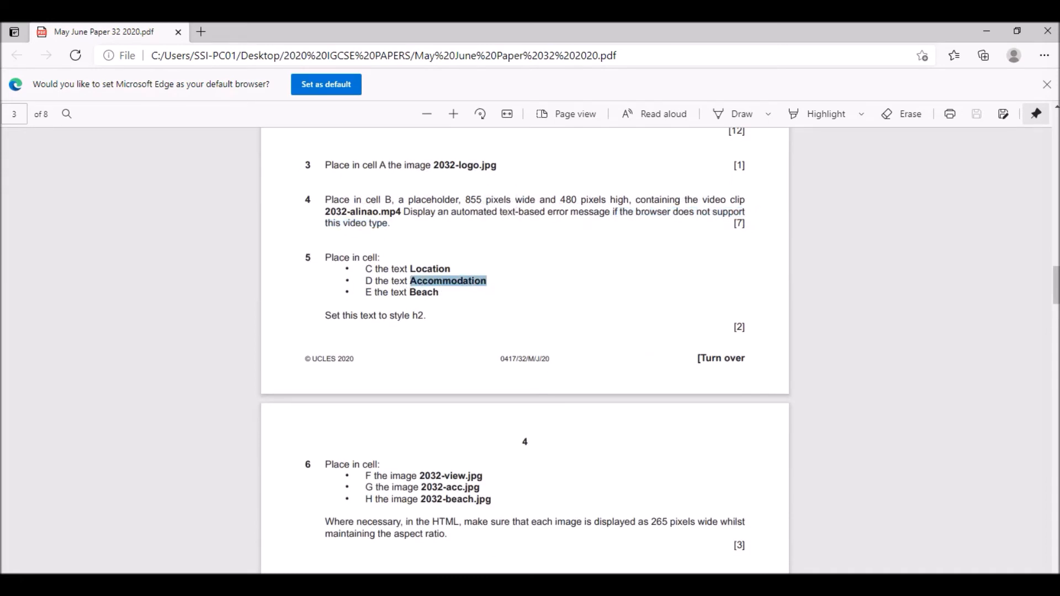
{"action": "key", "text": "alt+Tab"}
{"action": "scroll", "coordinate": [401, 407], "scroll_direction": "down", "scroll_amount": 4}
{"action": "left_click", "coordinate": [200, 351]}
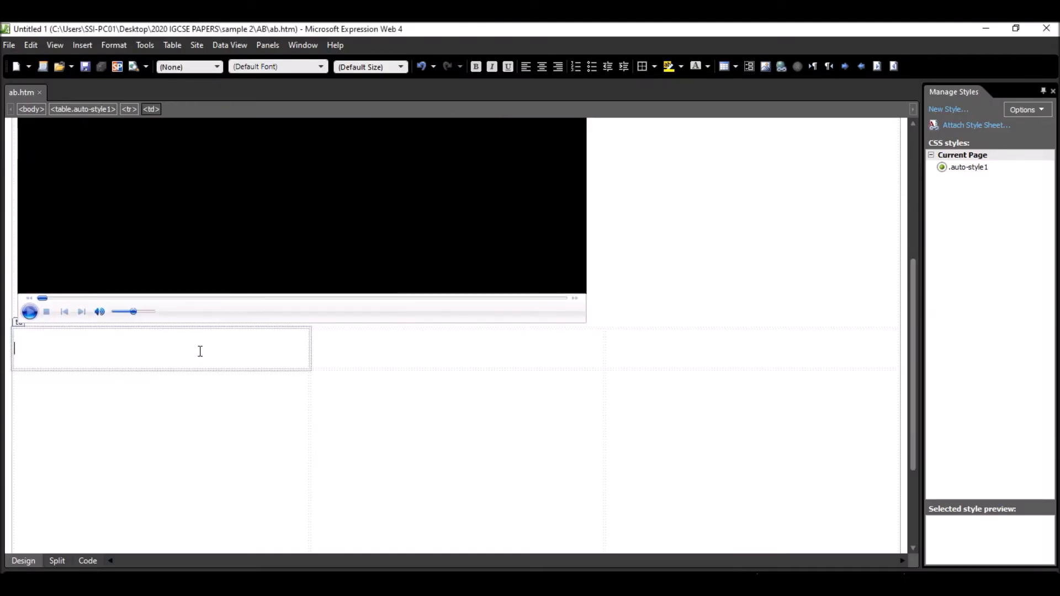
{"action": "type", "text": "Location"}
{"action": "key", "text": "Tab"}
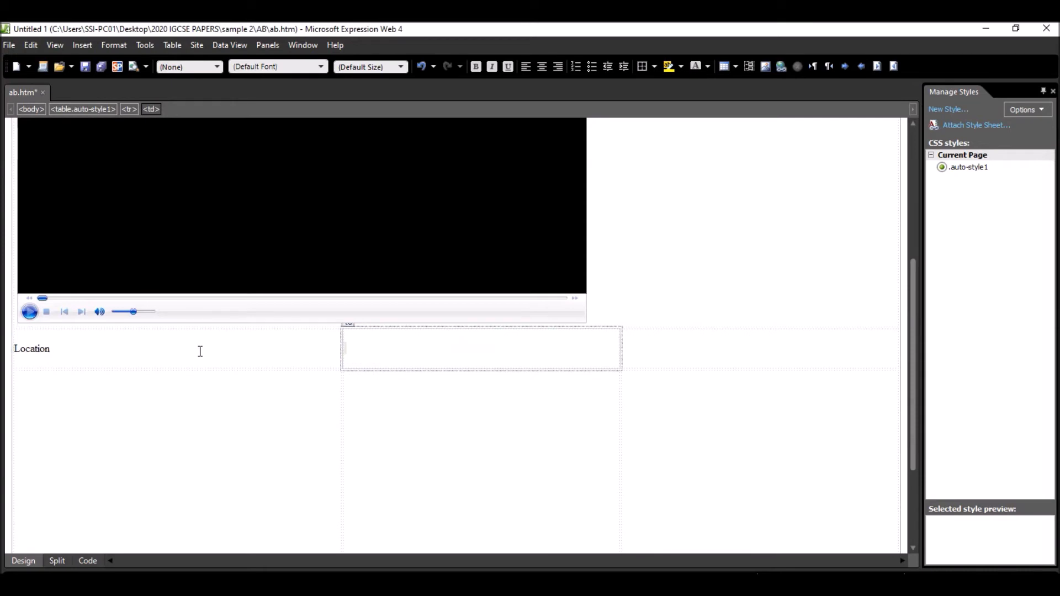
{"action": "key", "text": "ctrl+v"}
{"action": "left_click", "coordinate": [725, 349]}
{"action": "type", "text": "Beach"}
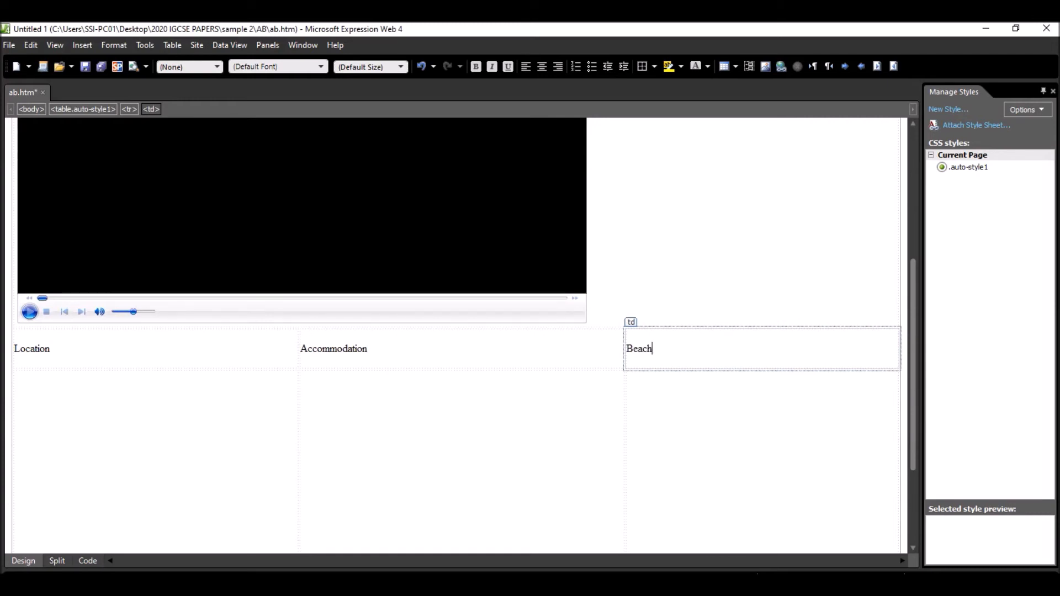
- Apply the Heading 2 style to the texts Location, Accommodation and Beach in cells C, D and E
{"action": "key", "text": "alt+Tab"}
{"action": "double_click", "coordinate": [37, 355]}
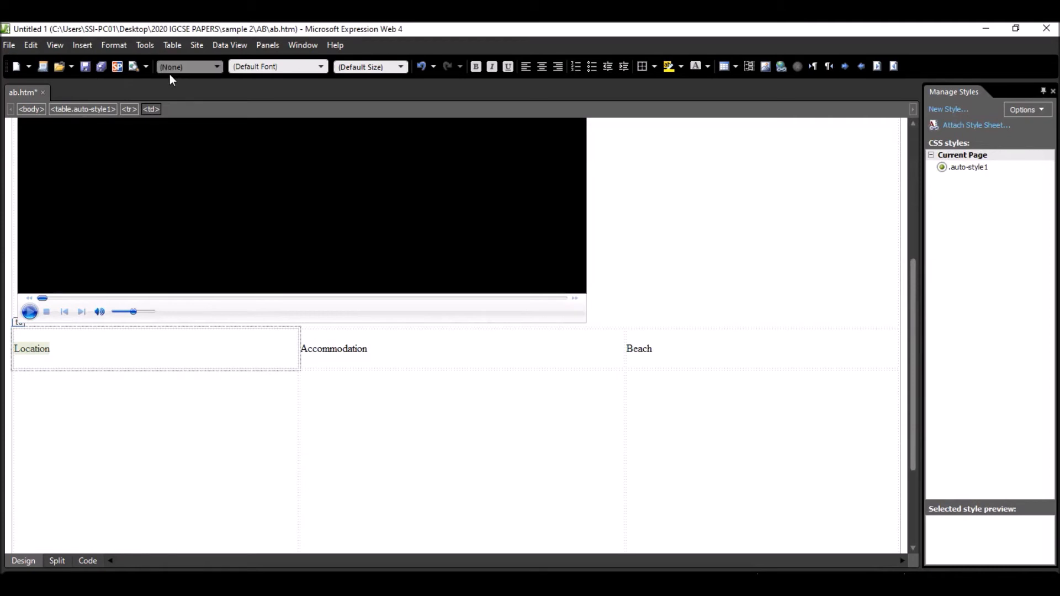
{"action": "left_click", "coordinate": [196, 68]}
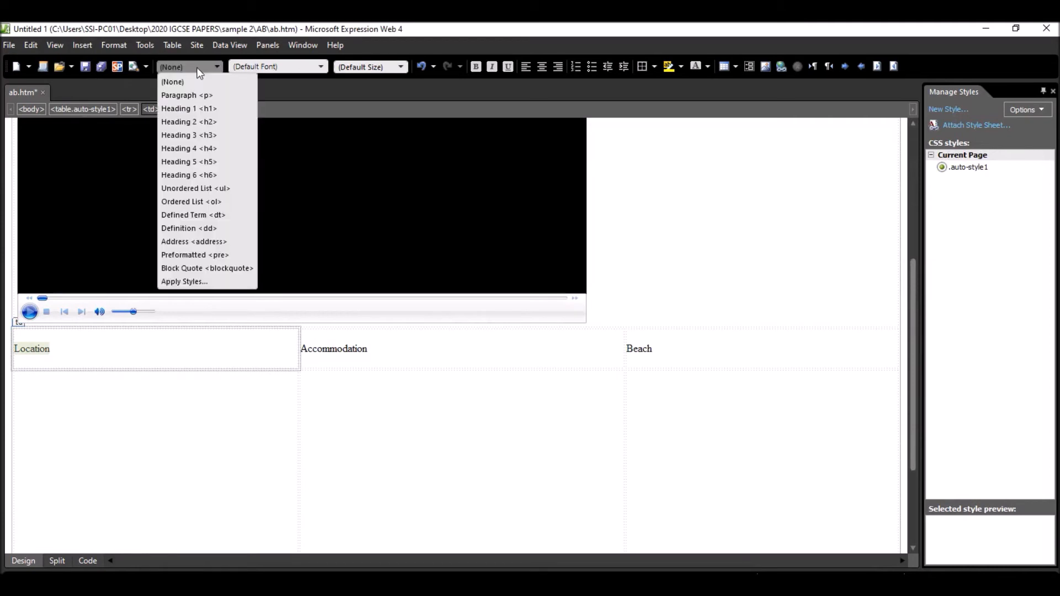
{"action": "left_click", "coordinate": [202, 123]}
{"action": "double_click", "coordinate": [378, 352]}
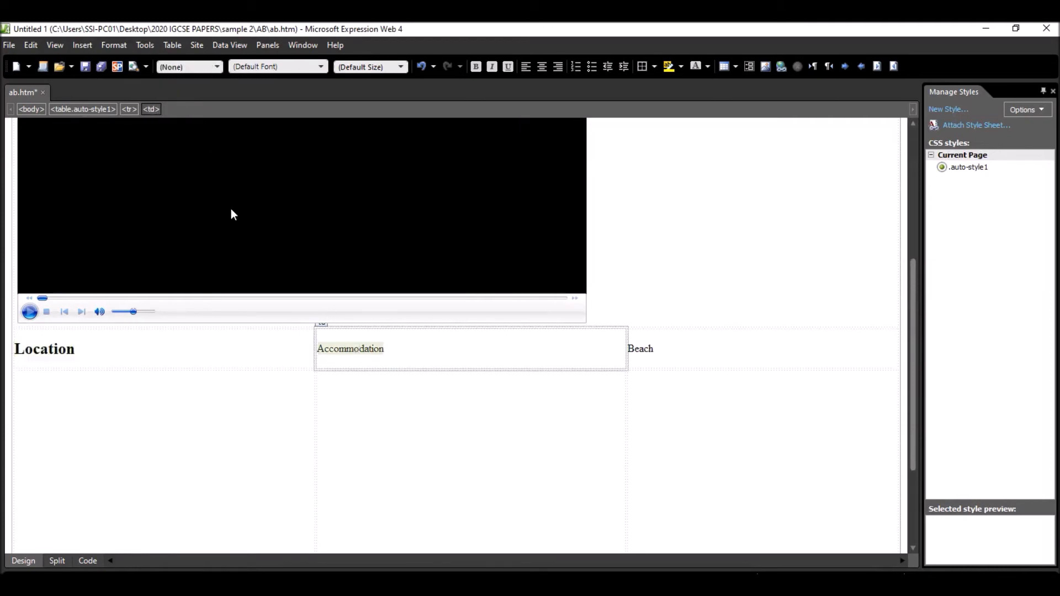
{"action": "left_click", "coordinate": [192, 68]}
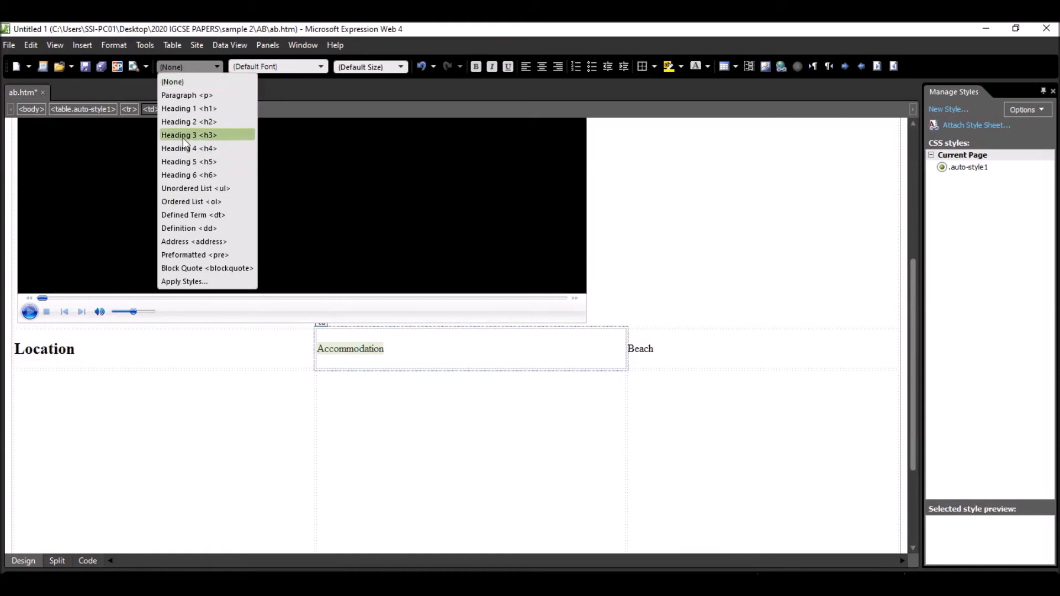
{"action": "left_click", "coordinate": [191, 121]}
{"action": "double_click", "coordinate": [645, 352]}
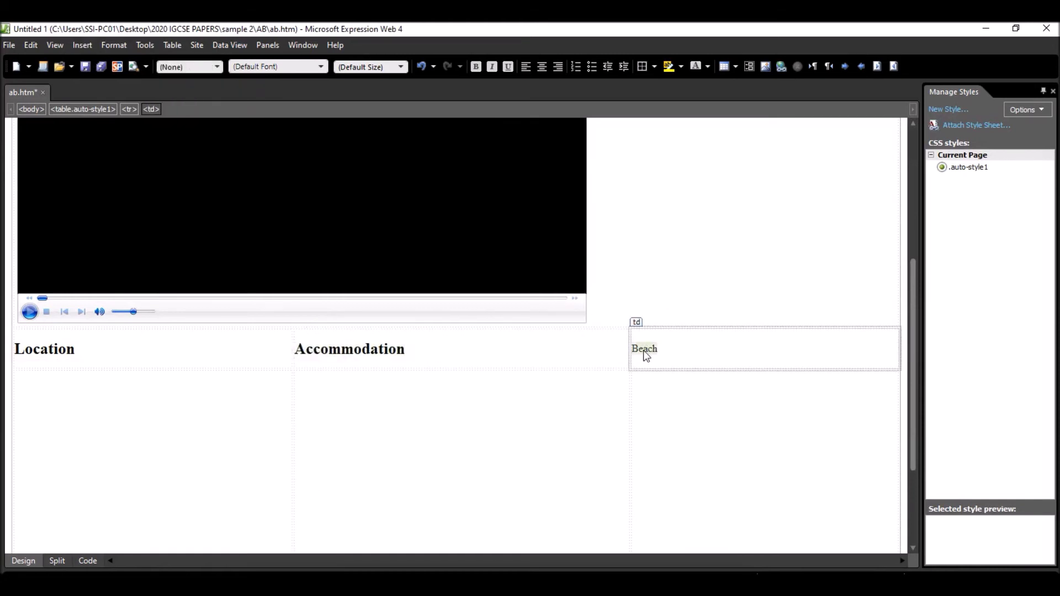
{"action": "left_click", "coordinate": [195, 65]}
{"action": "left_click", "coordinate": [190, 122]}
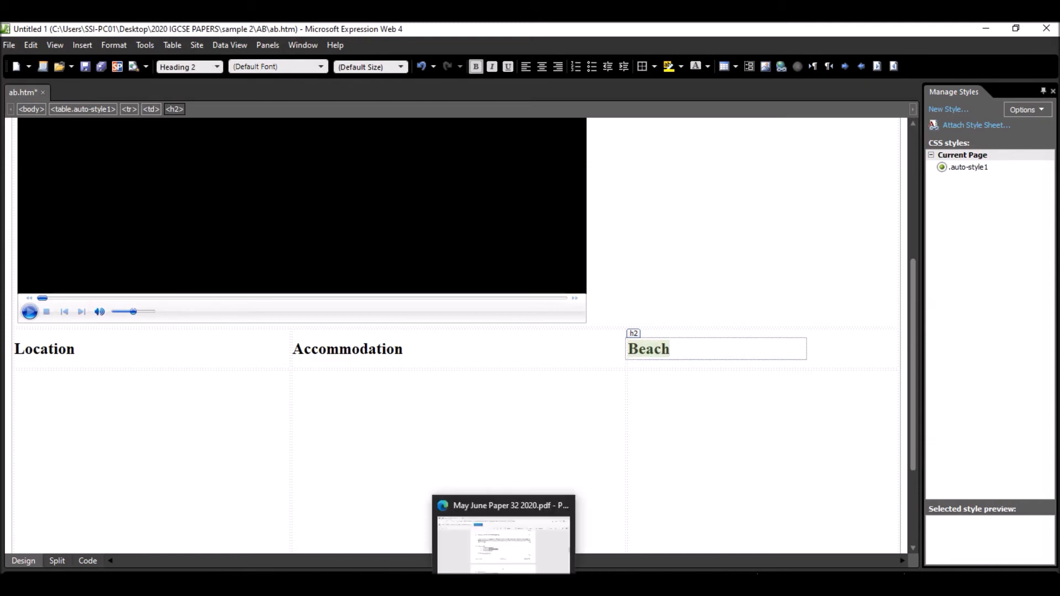
- Switch to the exam paper and compare step 6's image placements for cells F, G and H with the table layout
{"action": "left_click", "coordinate": [502, 533]}
{"action": "scroll", "coordinate": [353, 385], "scroll_direction": "down", "scroll_amount": 5}
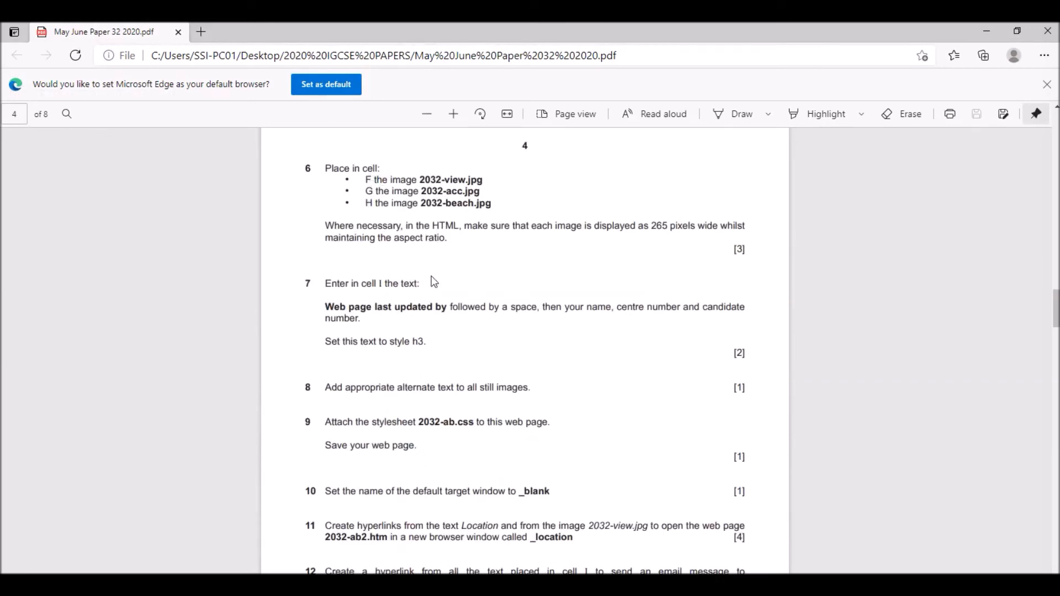
{"action": "scroll", "coordinate": [434, 280], "scroll_direction": "up", "scroll_amount": 2}
{"action": "scroll", "coordinate": [434, 281], "scroll_direction": "up", "scroll_amount": 15}
{"action": "scroll", "coordinate": [436, 279], "scroll_direction": "down", "scroll_amount": 6}
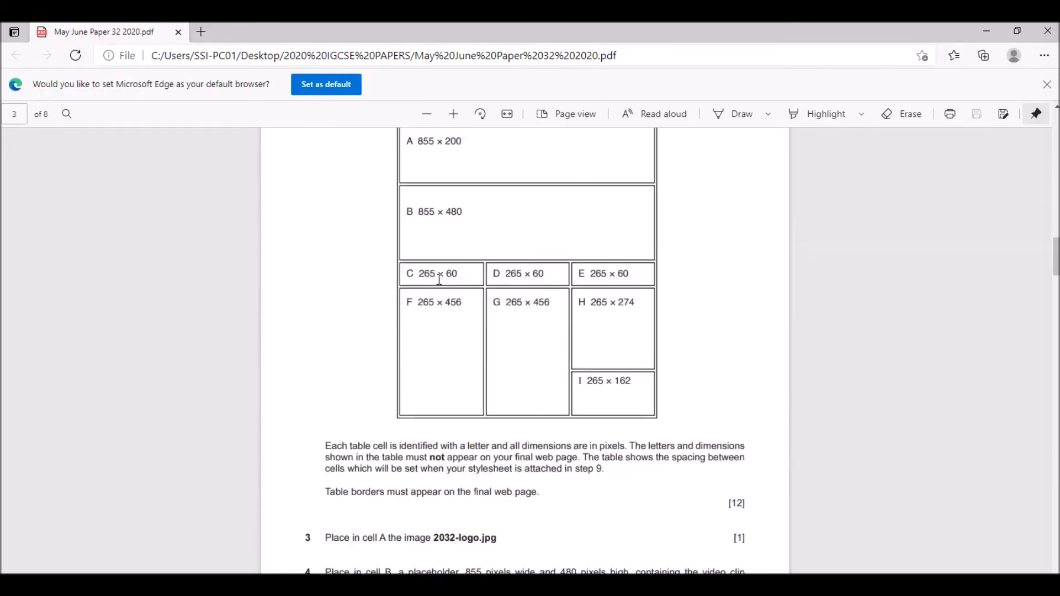
{"action": "scroll", "coordinate": [581, 339], "scroll_direction": "down", "scroll_amount": 10}
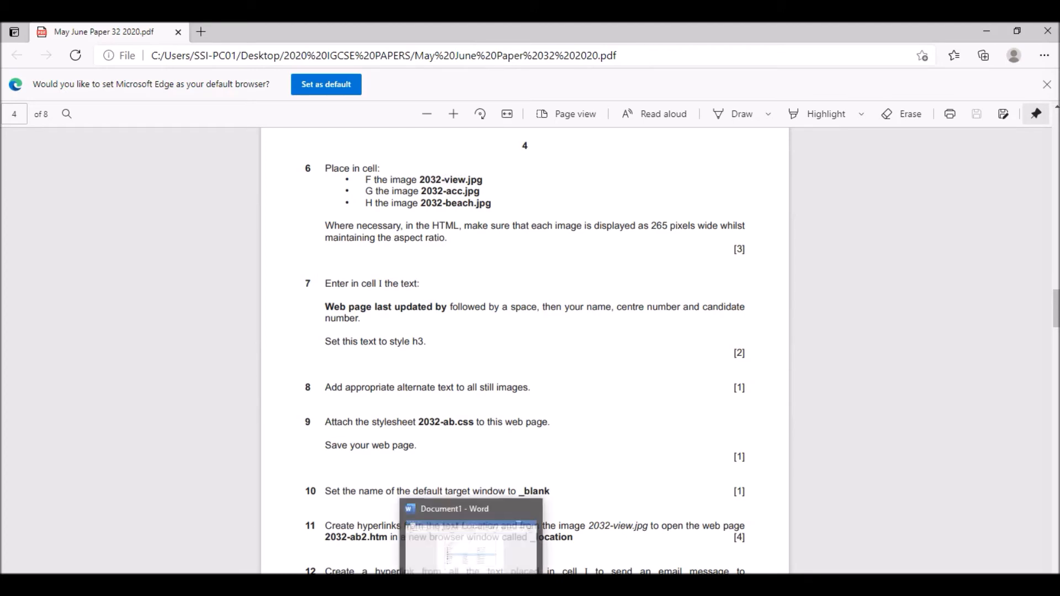
- Return to Expression Web and insert the image 2032-view into cell F below Location with the alternate text View
{"action": "left_click", "coordinate": [548, 585]}
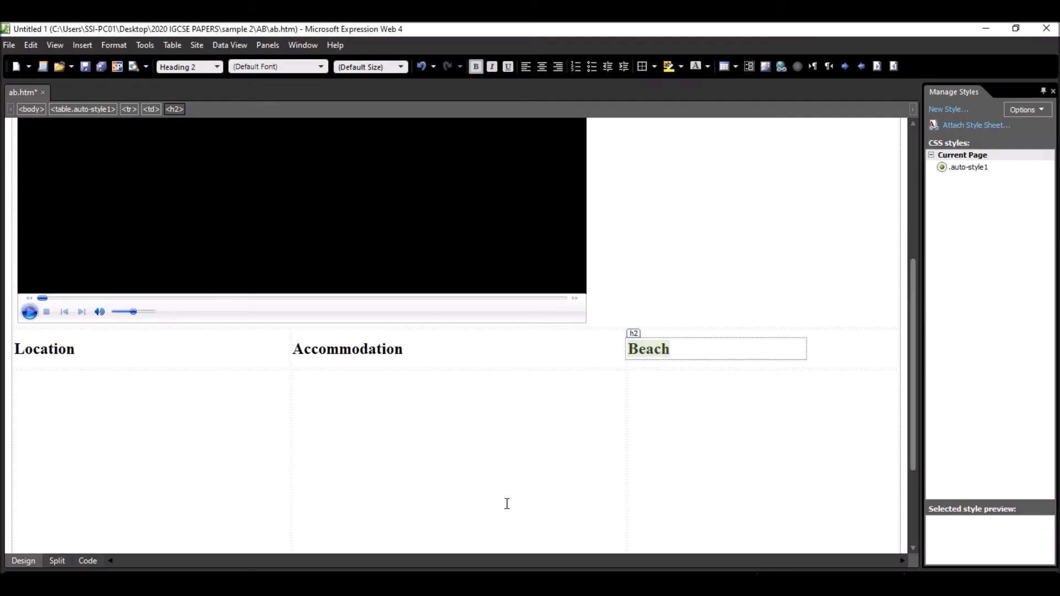
{"action": "scroll", "coordinate": [105, 386], "scroll_direction": "down", "scroll_amount": 1}
{"action": "left_click", "coordinate": [110, 367]}
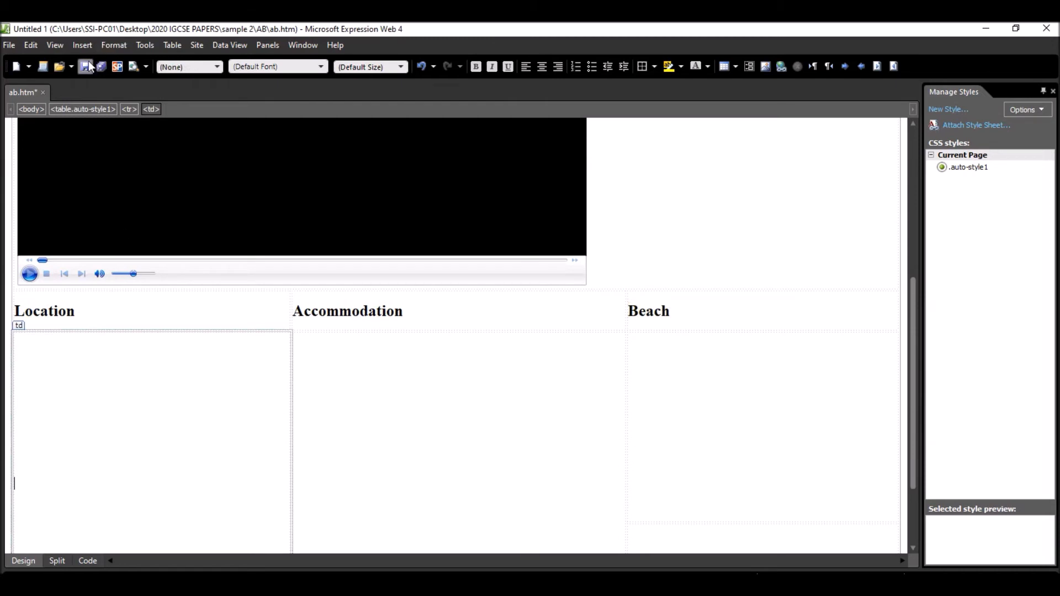
{"action": "left_click", "coordinate": [83, 45]}
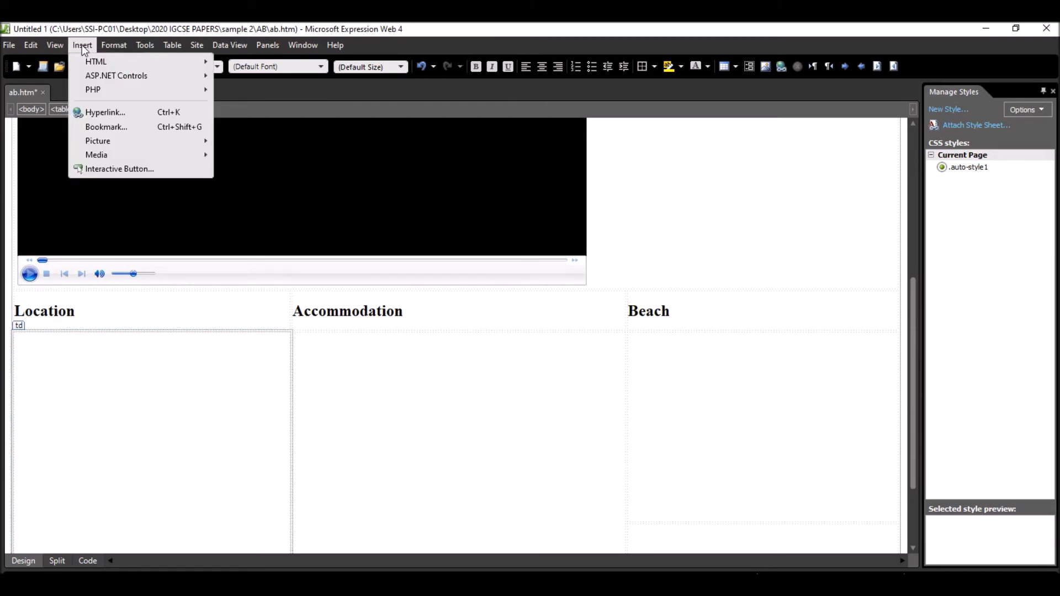
{"action": "mouse_move", "coordinate": [176, 142]}
{"action": "left_click", "coordinate": [243, 141]}
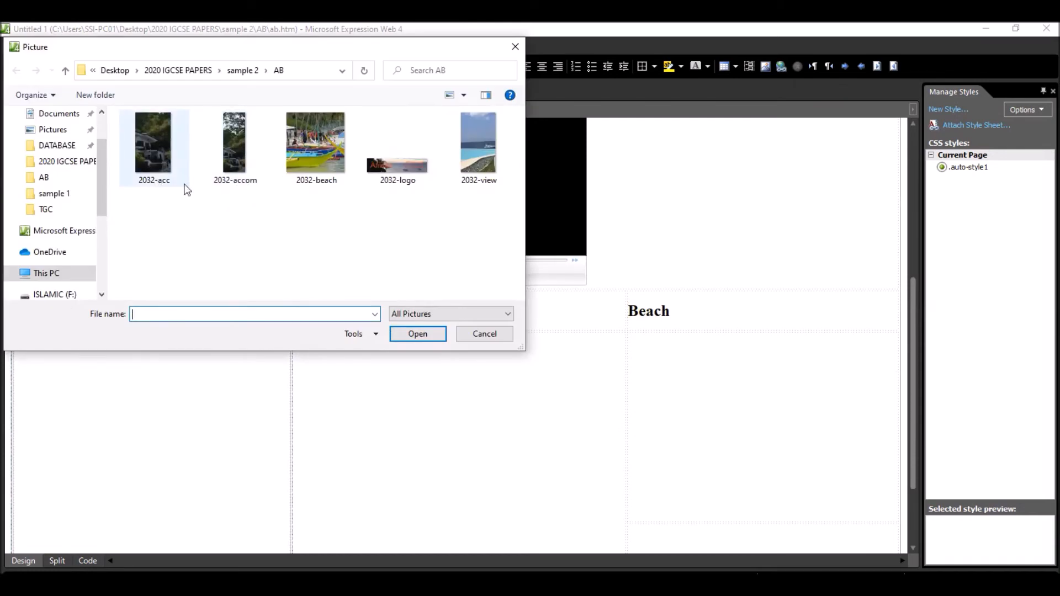
{"action": "left_click", "coordinate": [471, 166]}
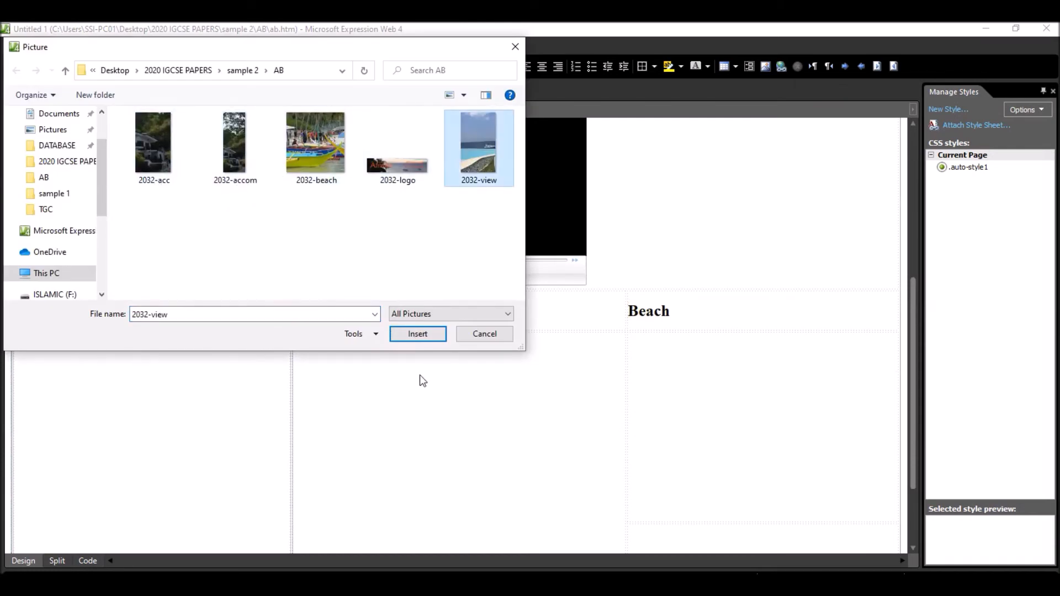
{"action": "left_click", "coordinate": [426, 333]}
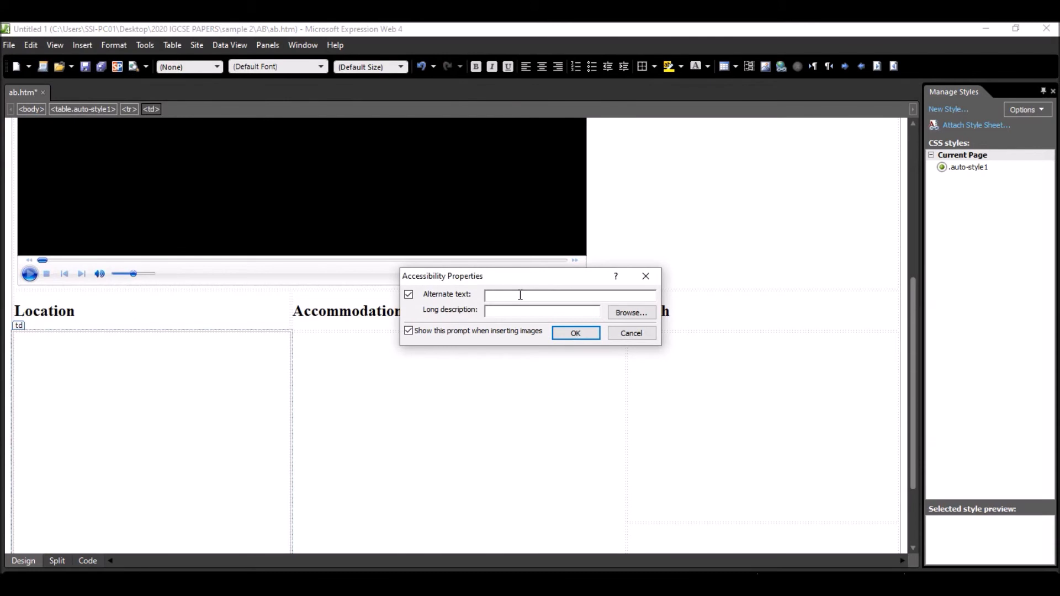
{"action": "type", "text": "View"}
{"action": "key", "text": "Return"}
- Insert the image 2032-acc into cell G below Accommodation with the alternate text accomodation
{"action": "left_click", "coordinate": [491, 386]}
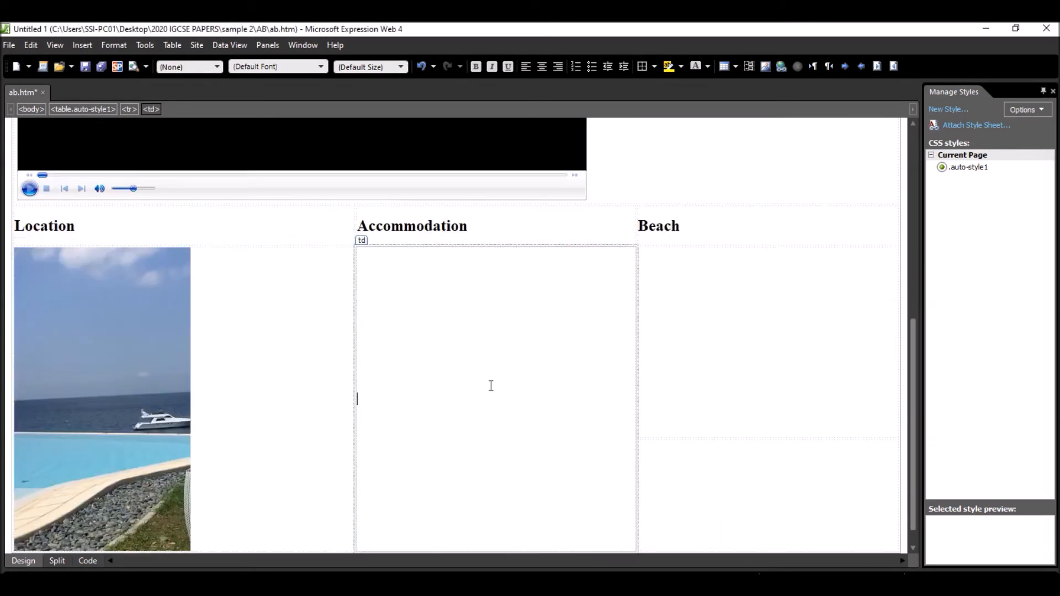
{"action": "left_click", "coordinate": [110, 45]}
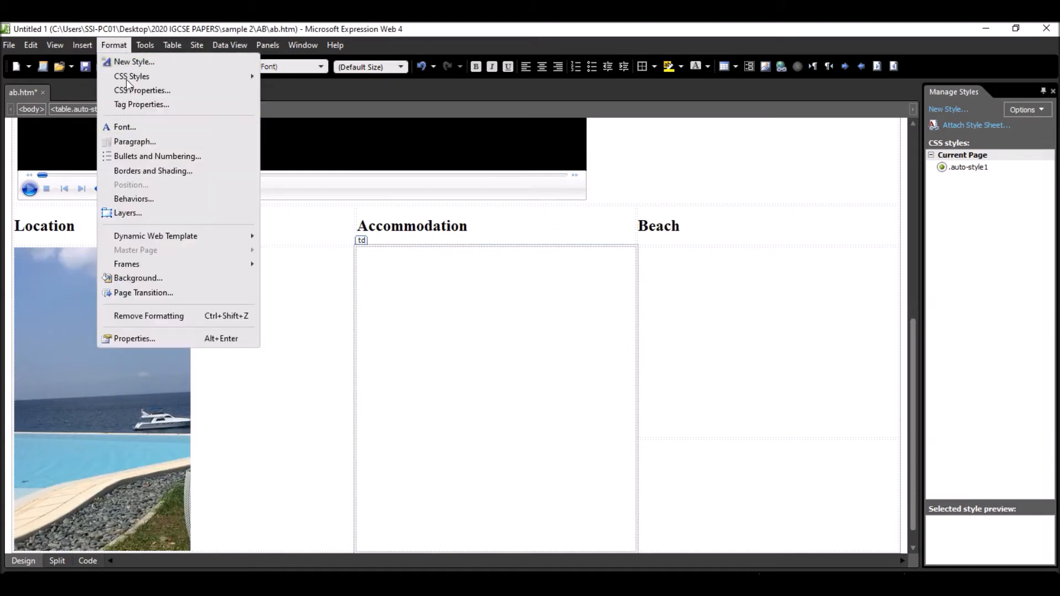
{"action": "left_click", "coordinate": [85, 46]}
{"action": "mouse_move", "coordinate": [197, 141]}
{"action": "left_click", "coordinate": [237, 143]}
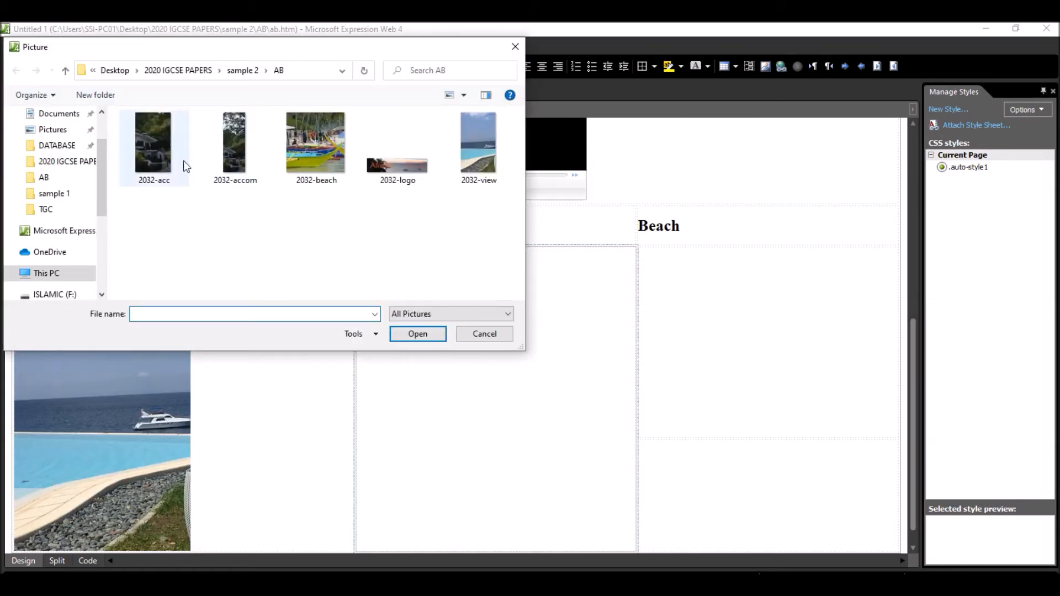
{"action": "left_click", "coordinate": [161, 158]}
{"action": "left_click", "coordinate": [421, 334]}
{"action": "type", "text": "accomodation"}
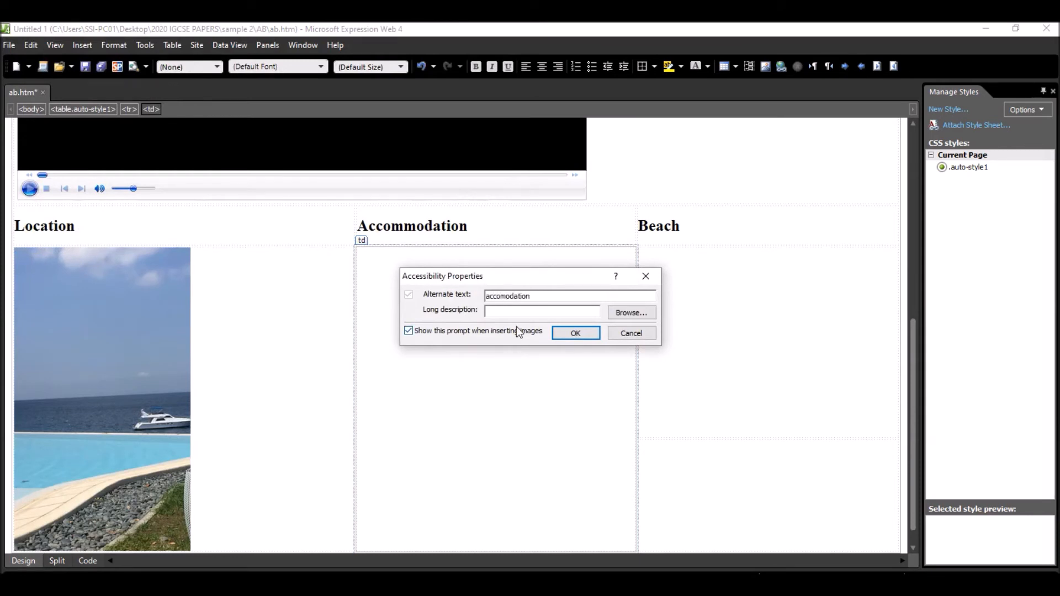
{"action": "left_click", "coordinate": [569, 333]}
- Insert the image 2032-beach into cell H below the Beach heading and give it matching alternate text
{"action": "left_click", "coordinate": [712, 315]}
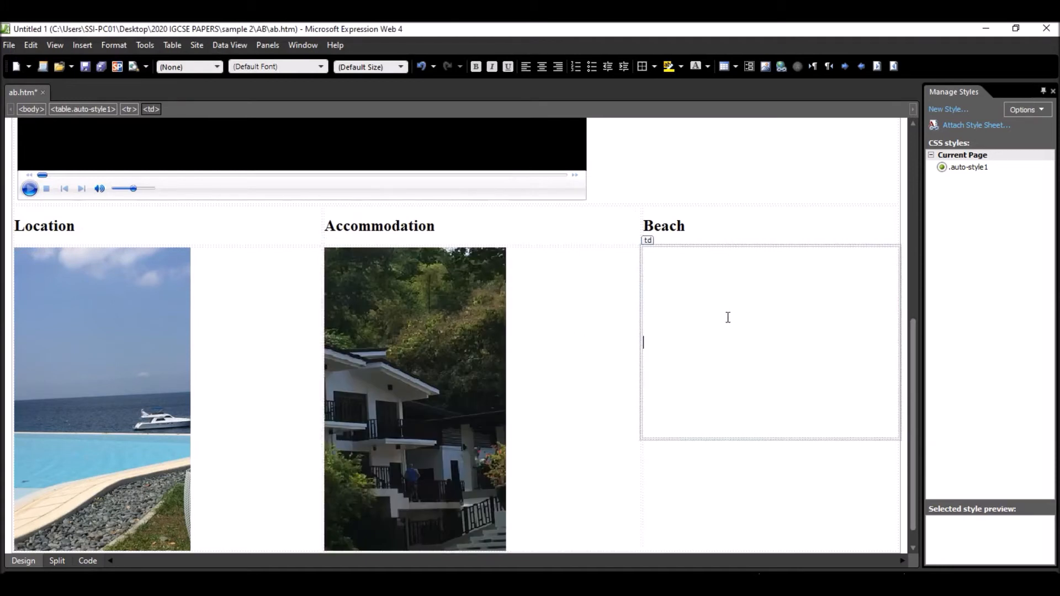
{"action": "left_click", "coordinate": [89, 45]}
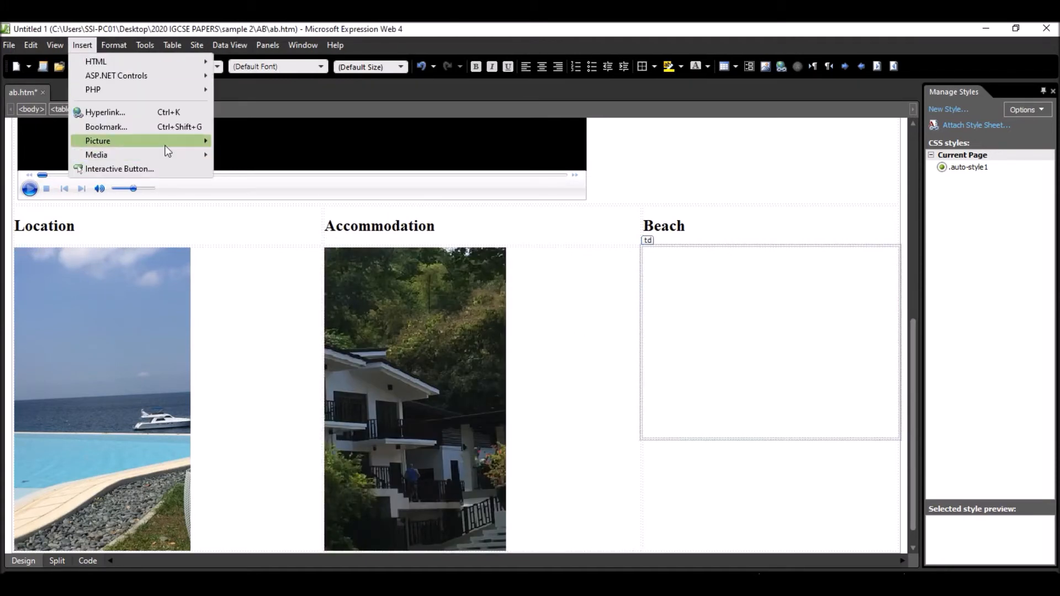
{"action": "mouse_move", "coordinate": [190, 140]}
{"action": "left_click", "coordinate": [240, 139]}
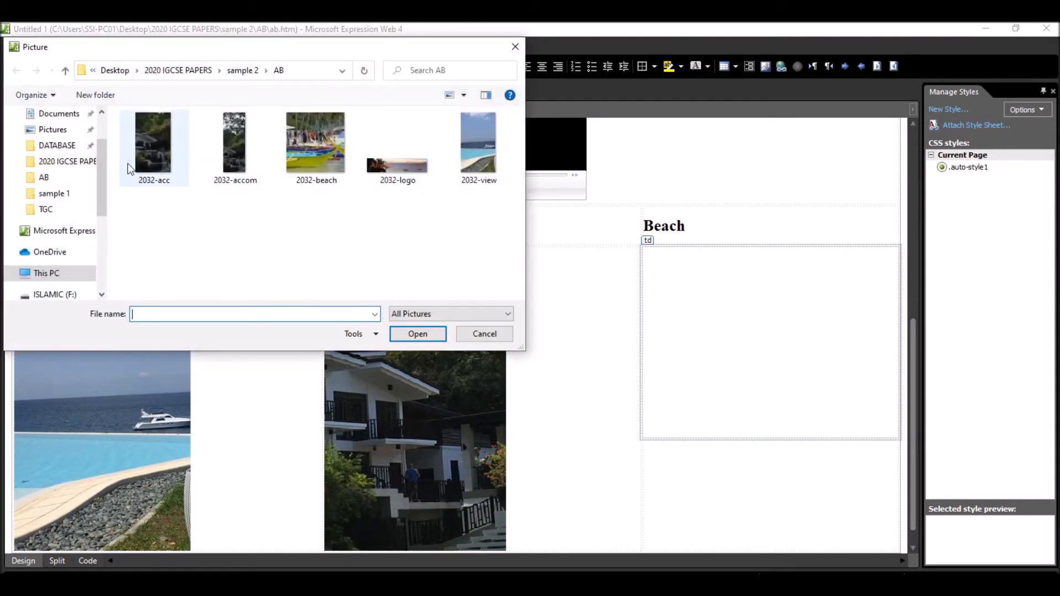
{"action": "left_click", "coordinate": [307, 147]}
{"action": "left_click", "coordinate": [425, 335]}
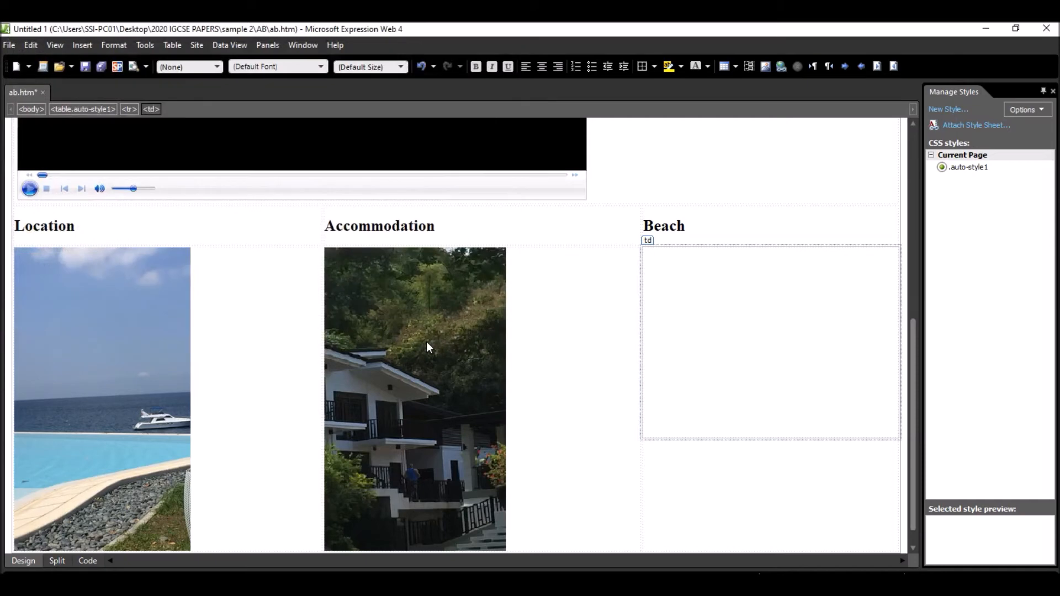
{"action": "type", "text": "Beach"}
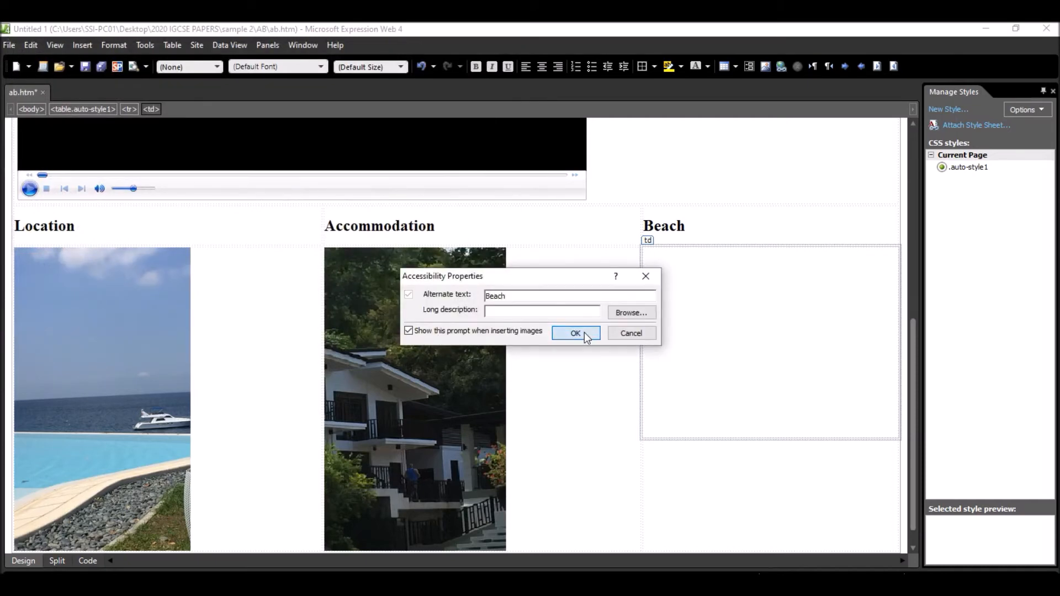
{"action": "left_click", "coordinate": [583, 334]}
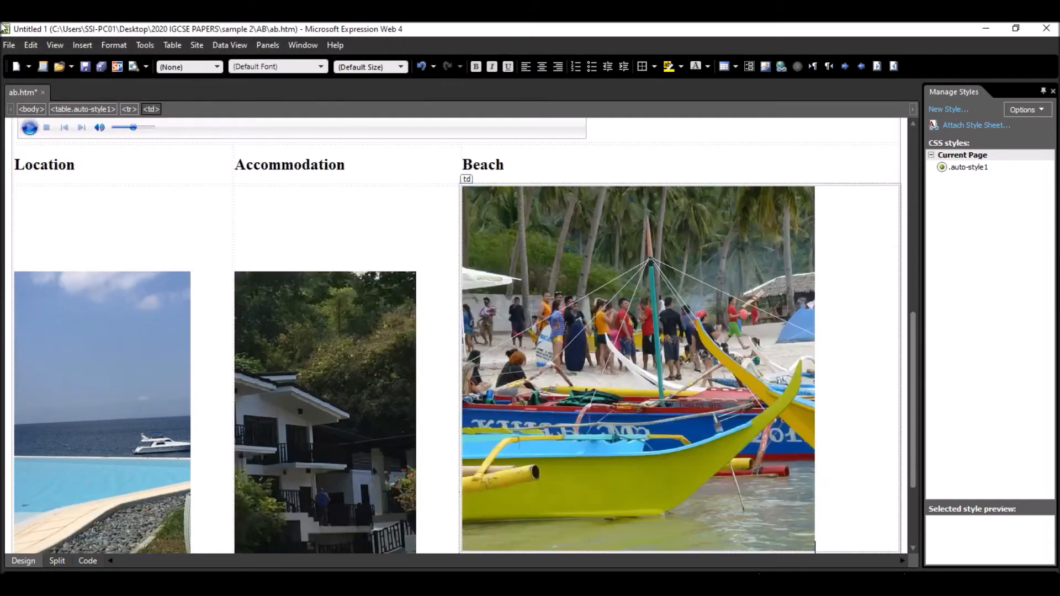
- Copy the text "Web page last updated by" from step 7 of the exam paper into cell I below the beach image
{"action": "scroll", "coordinate": [644, 322], "scroll_direction": "down", "scroll_amount": 3}
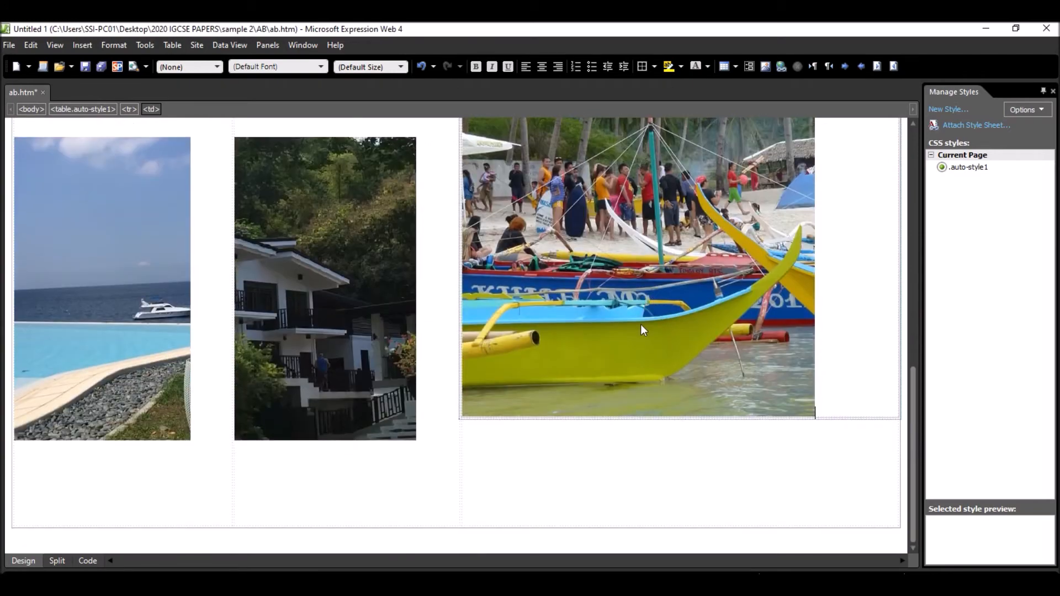
{"action": "key", "text": "alt+Tab"}
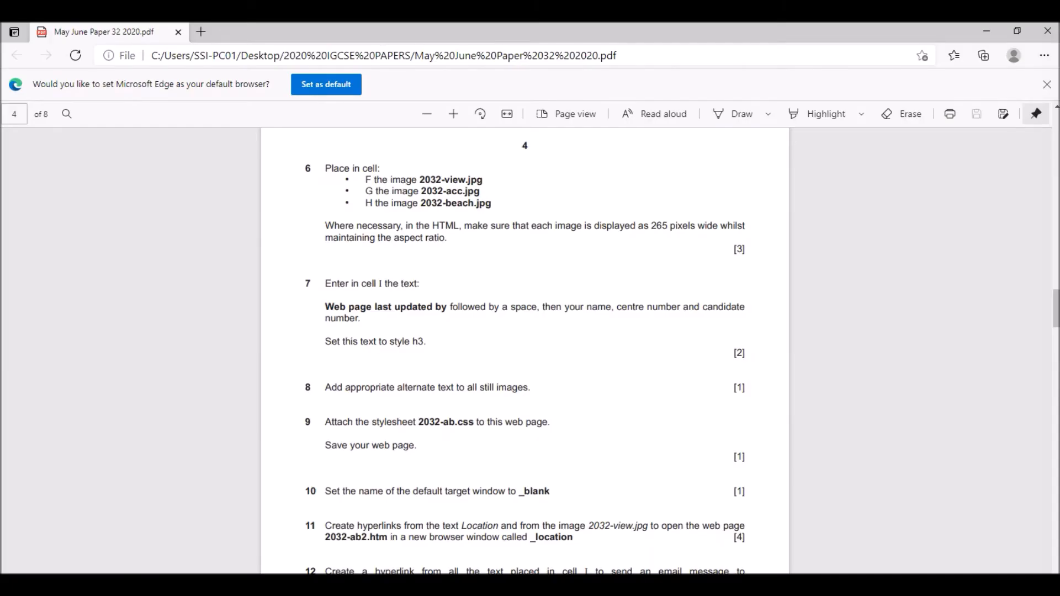
{"action": "scroll", "coordinate": [354, 232], "scroll_direction": "down", "scroll_amount": 1}
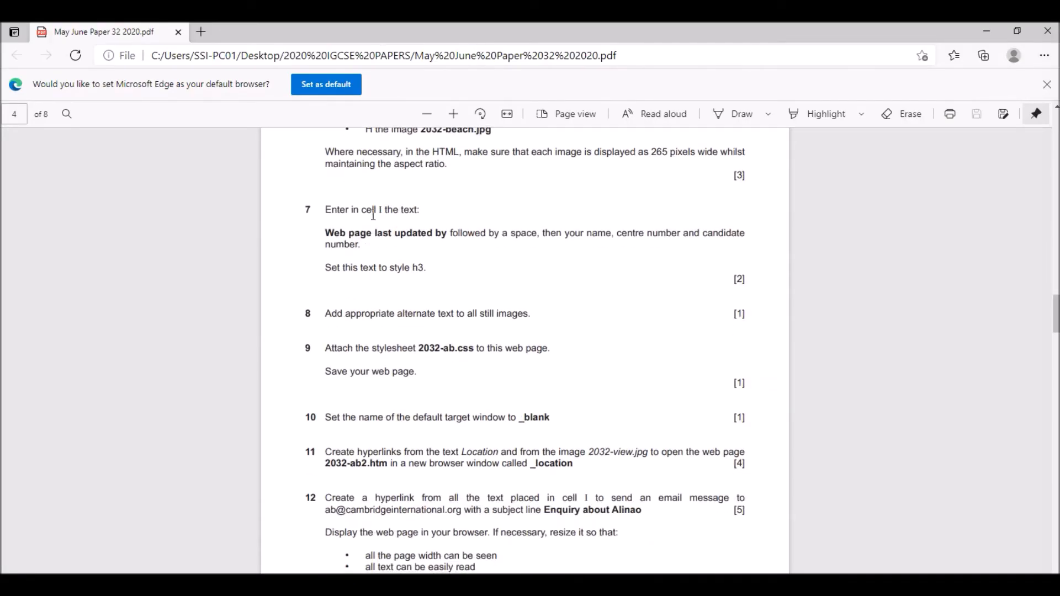
{"action": "left_click_drag", "start_coordinate": [324, 234], "coordinate": [446, 238]}
{"action": "key", "text": "ctrl+c"}
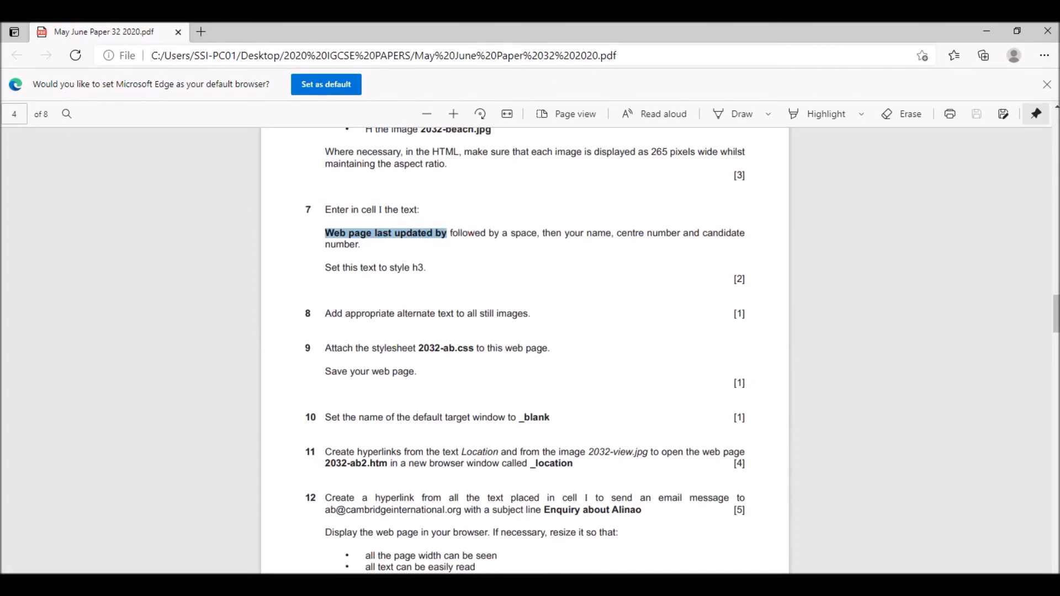
{"action": "key", "text": "alt+Tab"}
{"action": "left_click", "coordinate": [503, 484]}
{"action": "key", "text": "ctrl+v"}
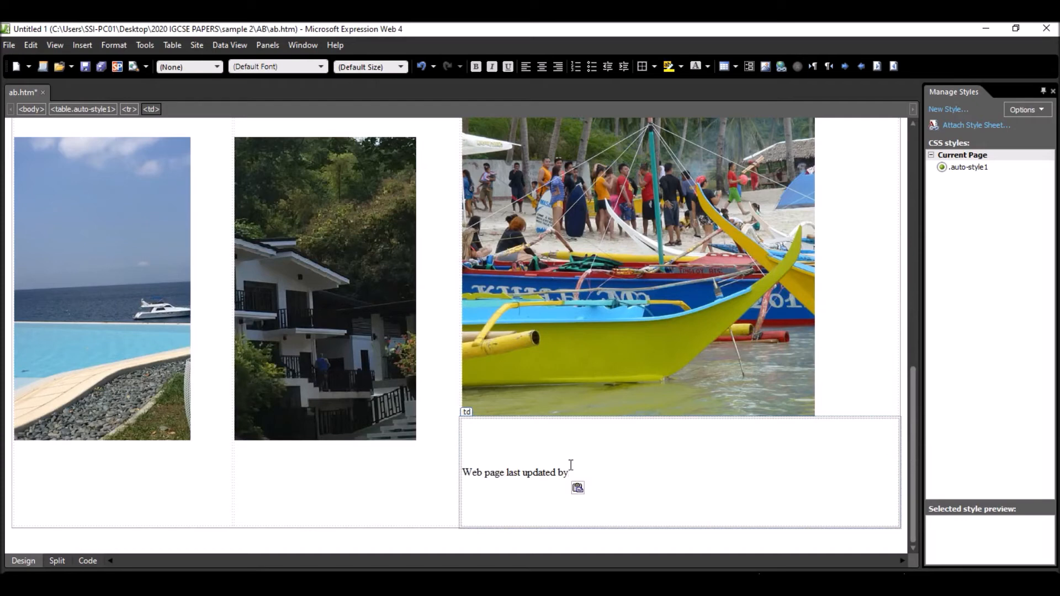
- Complete the cell I text with a colon and space, followed by the author's name, centre number and candidate number, separated by commas
{"action": "type", "text": ": Mr. Sheriff, ADC123"}
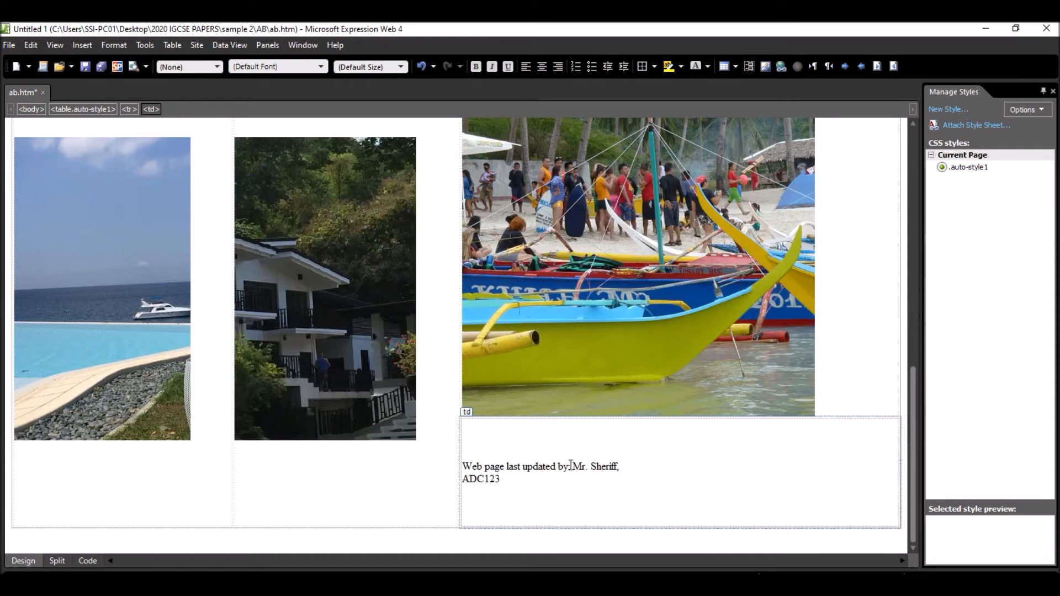
{"action": "type", "text": ", 132"}
{"action": "key", "text": "BackSpace"}
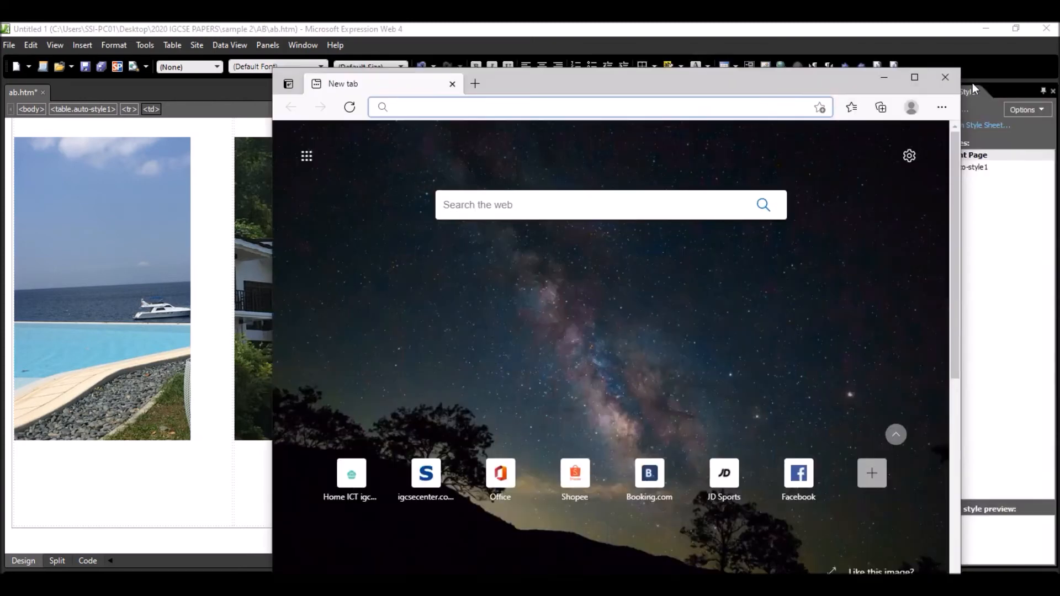
- Close the extra browser window, check step 7's style in the exam paper, and apply Heading 3 to all the text in cell I
{"action": "left_click", "coordinate": [945, 80]}
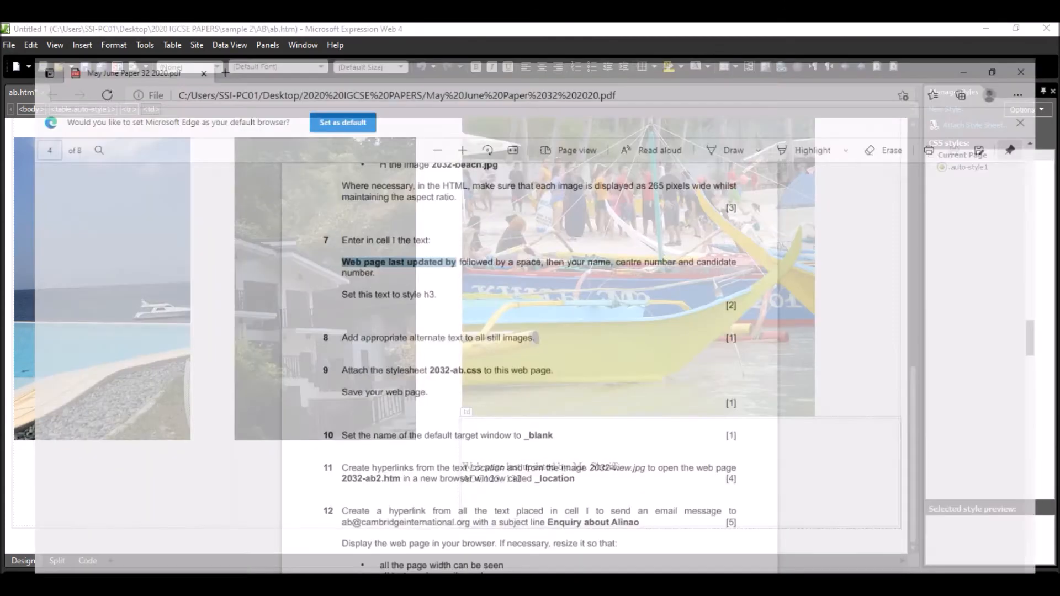
{"action": "scroll", "coordinate": [405, 240], "scroll_direction": "down", "scroll_amount": 1}
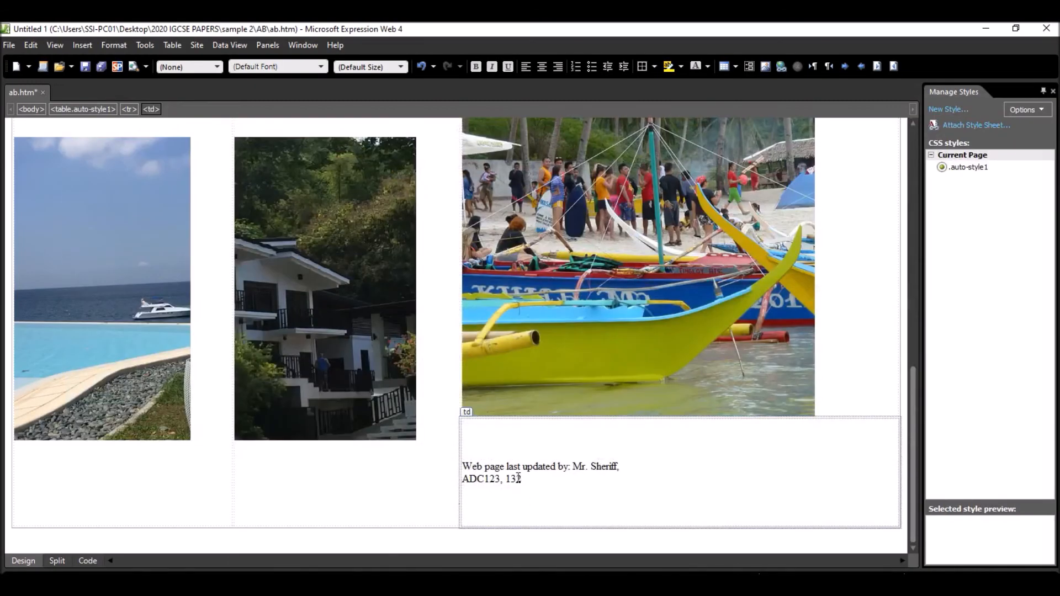
{"action": "triple_click", "coordinate": [519, 482]}
{"action": "left_click", "coordinate": [187, 67]}
{"action": "left_click", "coordinate": [203, 121]}
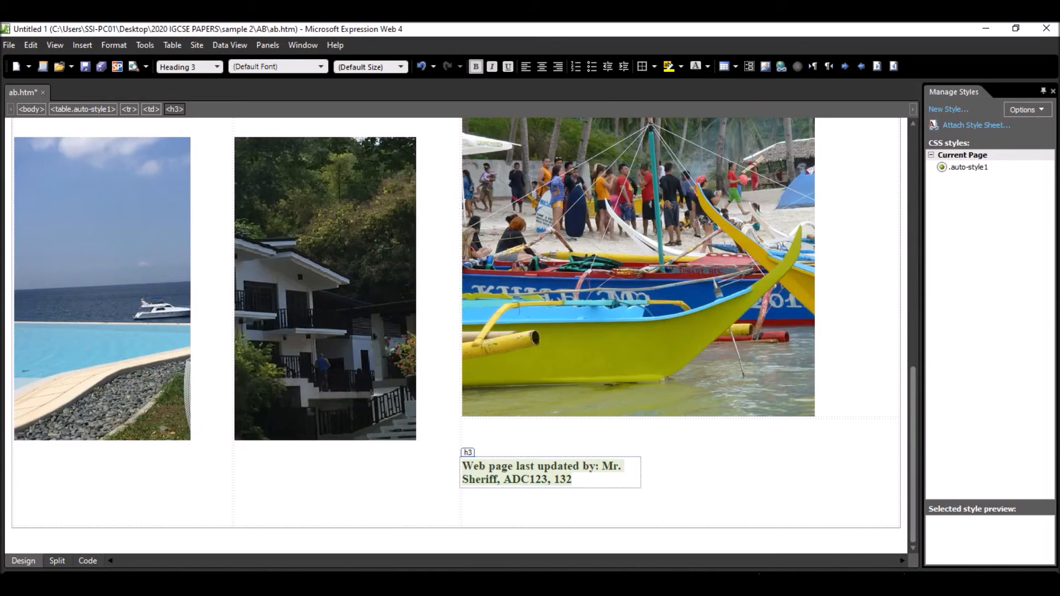
- Check step 9 in the exam paper, switch back to Expression Web, and attach the stylesheet 2032-ab.css to the current page as a link
{"action": "key", "text": "alt+Tab"}
{"action": "scroll", "coordinate": [379, 224], "scroll_direction": "down", "scroll_amount": 2}
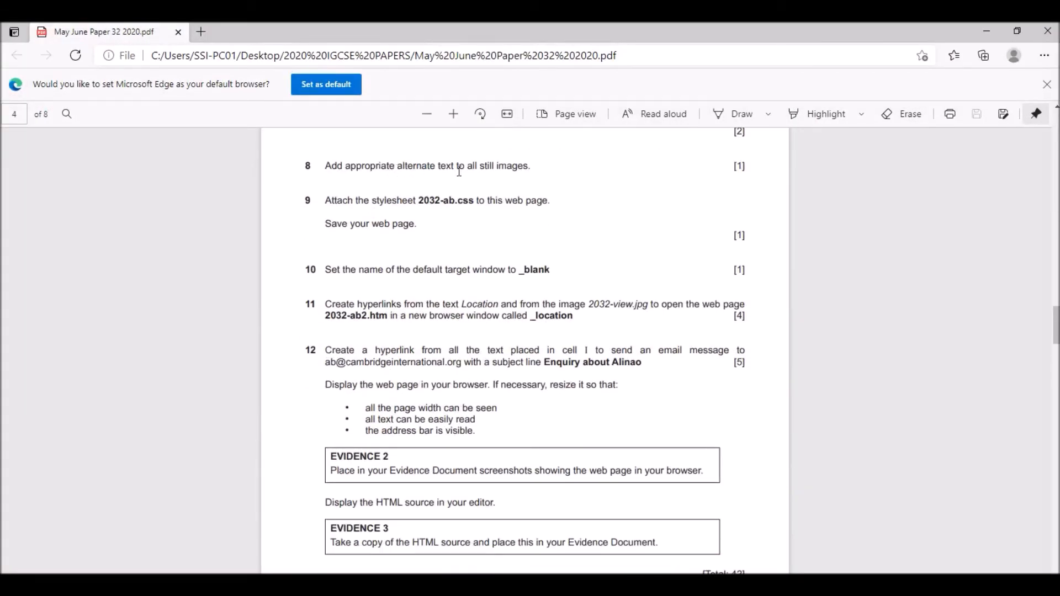
{"action": "scroll", "coordinate": [427, 194], "scroll_direction": "down", "scroll_amount": 2}
{"action": "scroll", "coordinate": [424, 186], "scroll_direction": "up", "scroll_amount": 2}
{"action": "left_click_drag", "start_coordinate": [418, 200], "coordinate": [470, 200]}
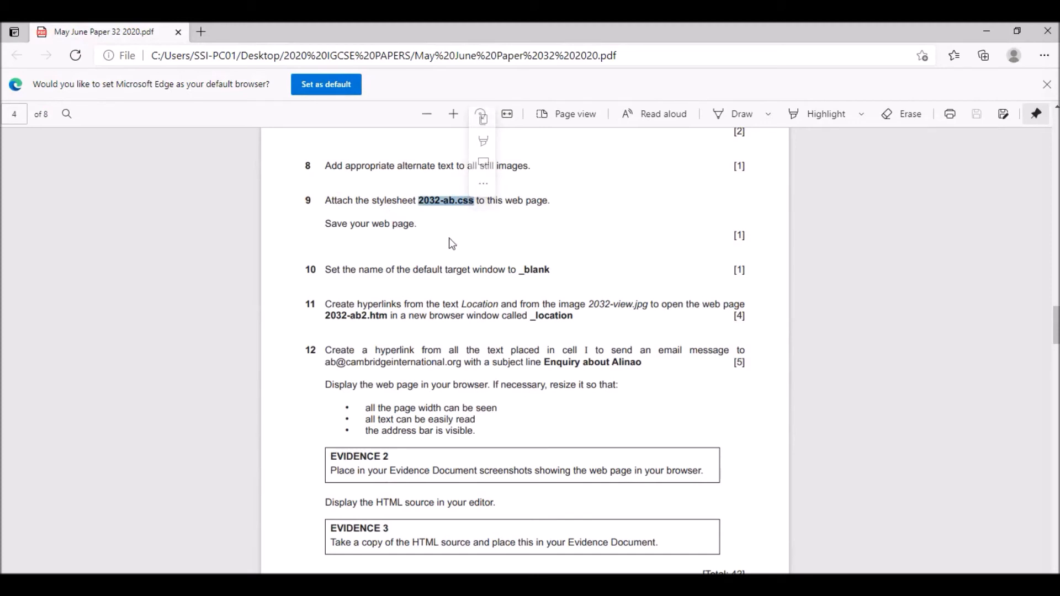
{"action": "key", "text": "alt+Tab"}
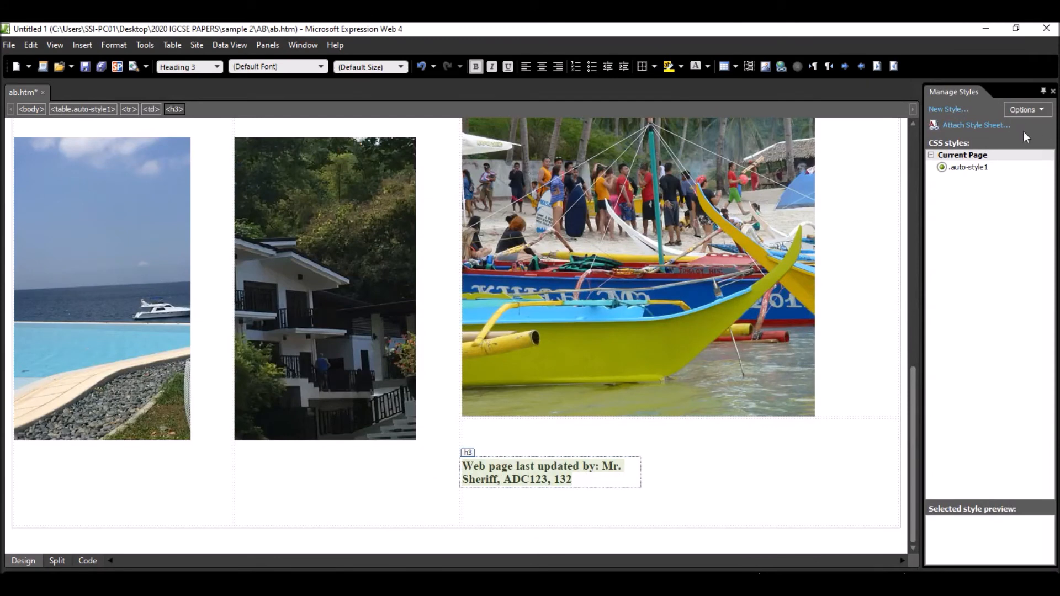
{"action": "left_click", "coordinate": [967, 126]}
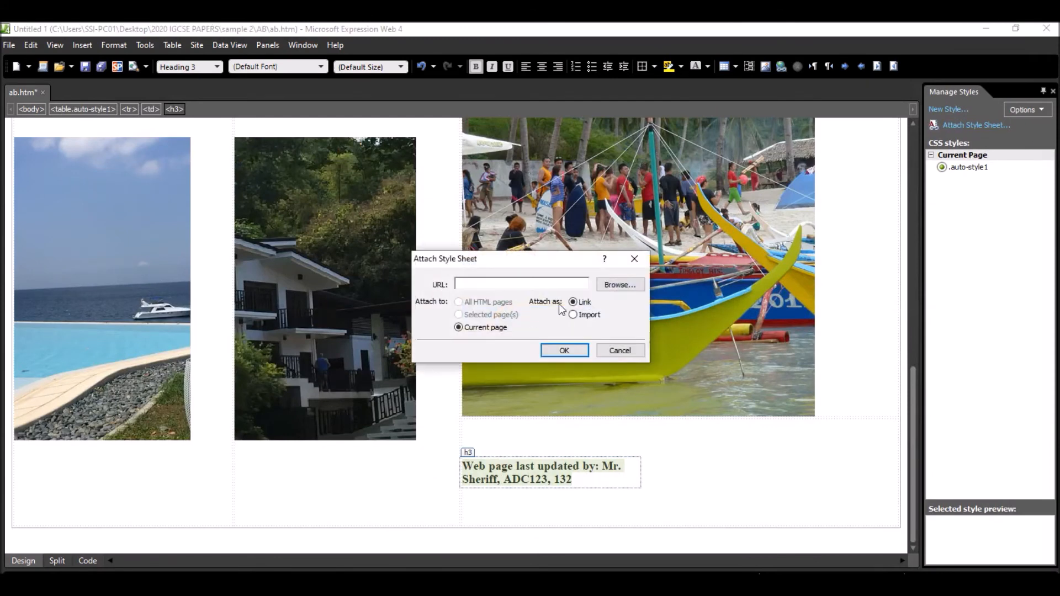
{"action": "left_click", "coordinate": [632, 283]}
{"action": "left_click", "coordinate": [572, 370]}
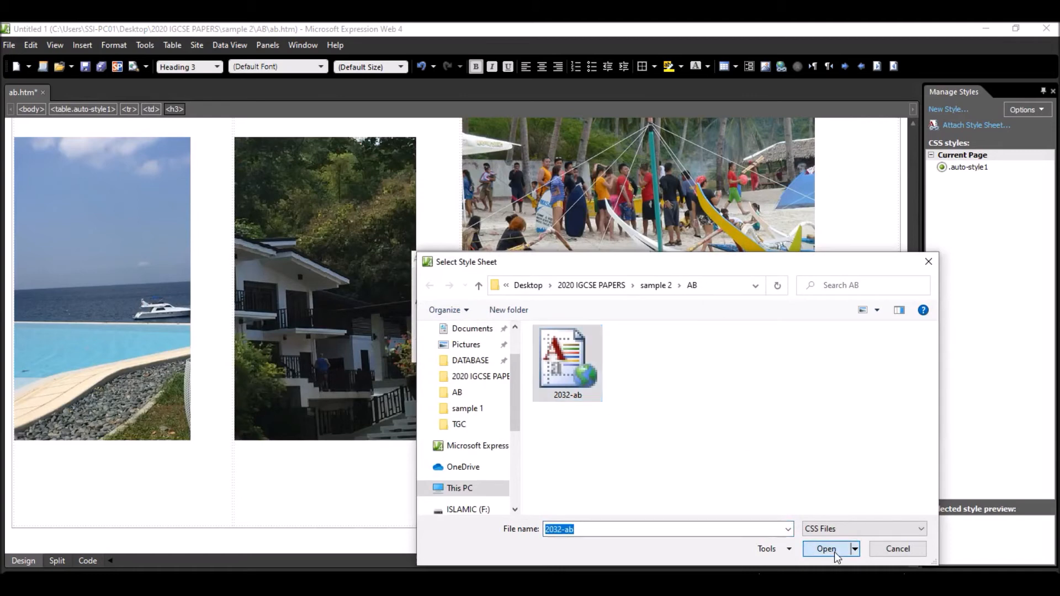
{"action": "left_click", "coordinate": [831, 549]}
{"action": "left_click", "coordinate": [574, 350]}
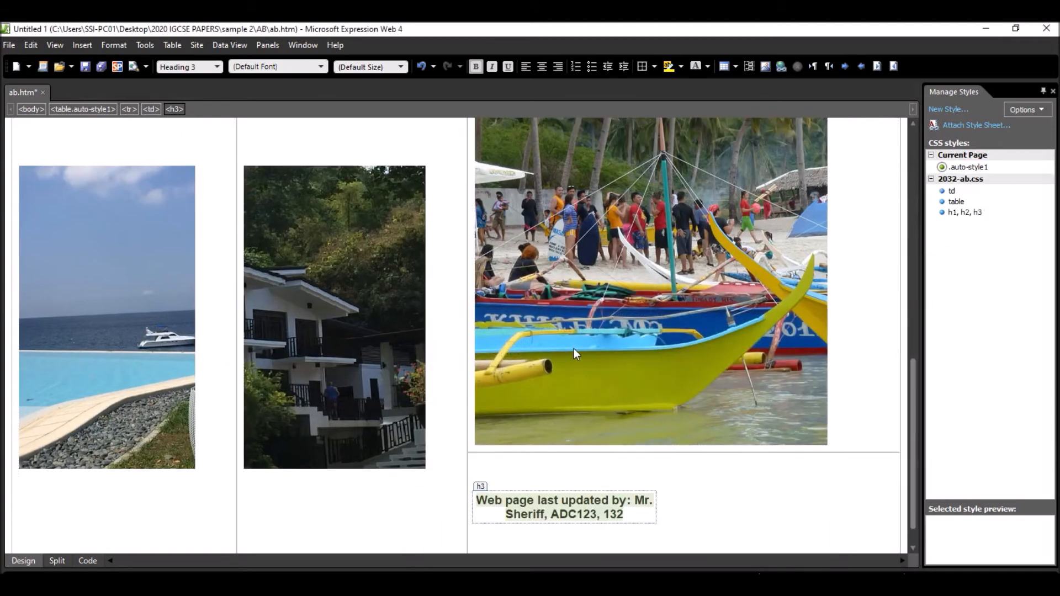
- Review the page with the stylesheet applied, and check step 10 in the exam paper for the default target window name
{"action": "scroll", "coordinate": [452, 268], "scroll_direction": "up", "scroll_amount": 4}
{"action": "scroll", "coordinate": [495, 315], "scroll_direction": "up", "scroll_amount": 6}
{"action": "scroll", "coordinate": [578, 263], "scroll_direction": "down", "scroll_amount": 9}
{"action": "scroll", "coordinate": [559, 341], "scroll_direction": "down", "scroll_amount": 3}
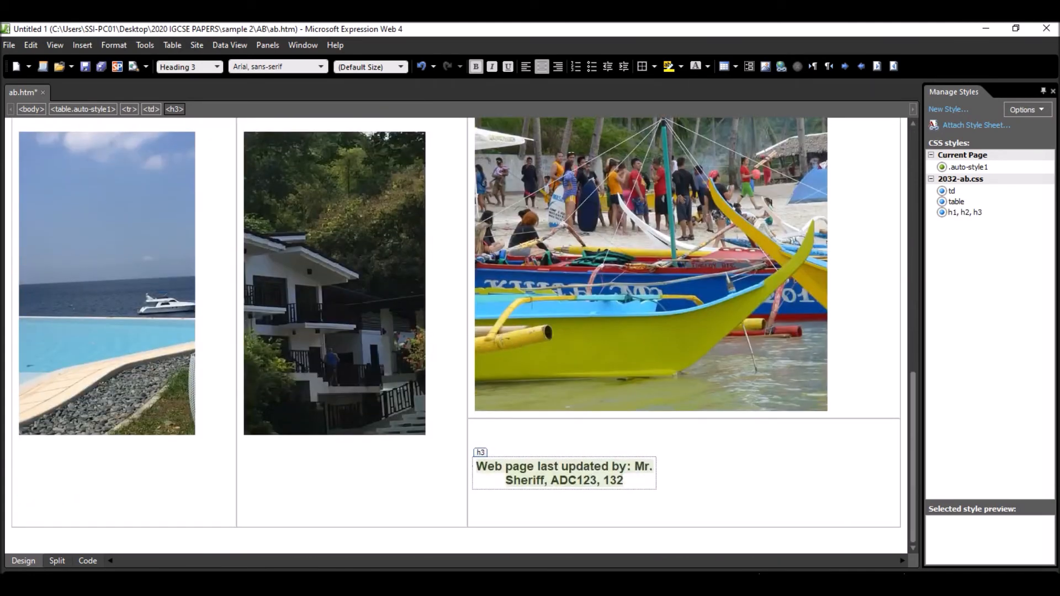
{"action": "left_click", "coordinate": [627, 499]}
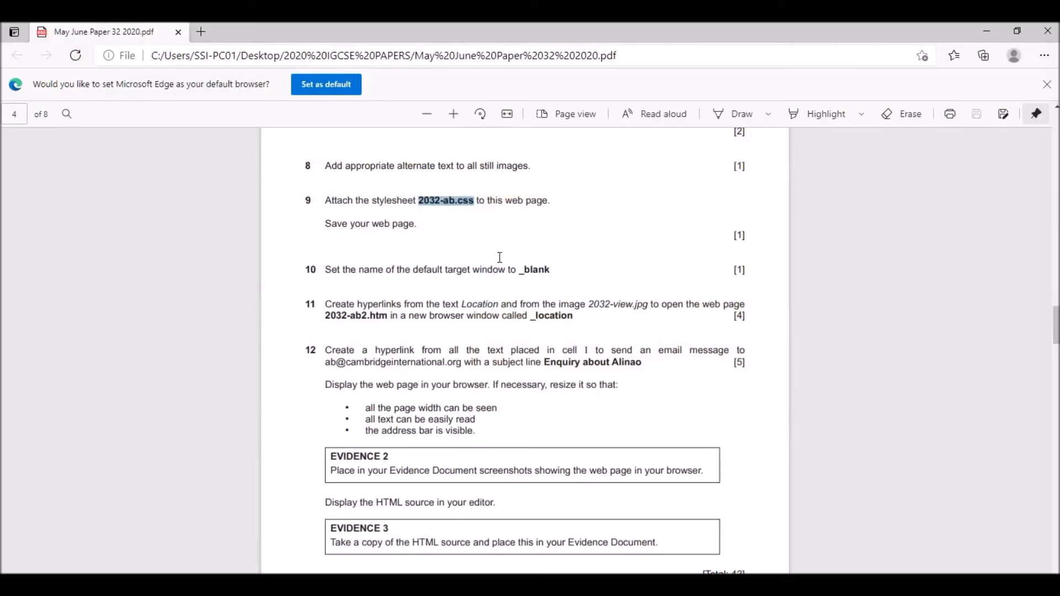
{"action": "scroll", "coordinate": [342, 221], "scroll_direction": "down", "scroll_amount": 1}
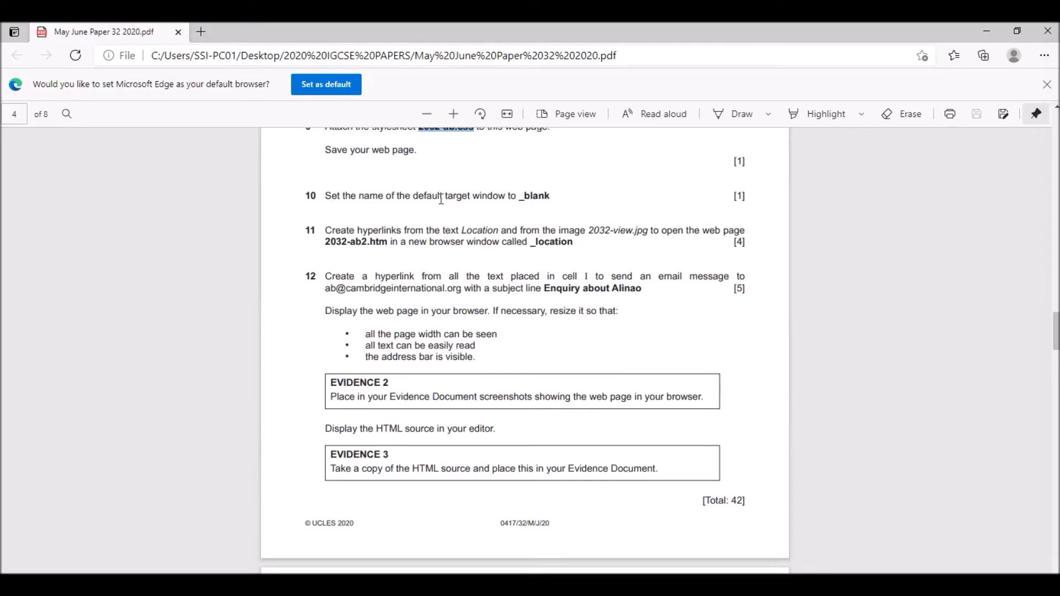
{"action": "left_click_drag", "start_coordinate": [520, 196], "coordinate": [550, 197]}
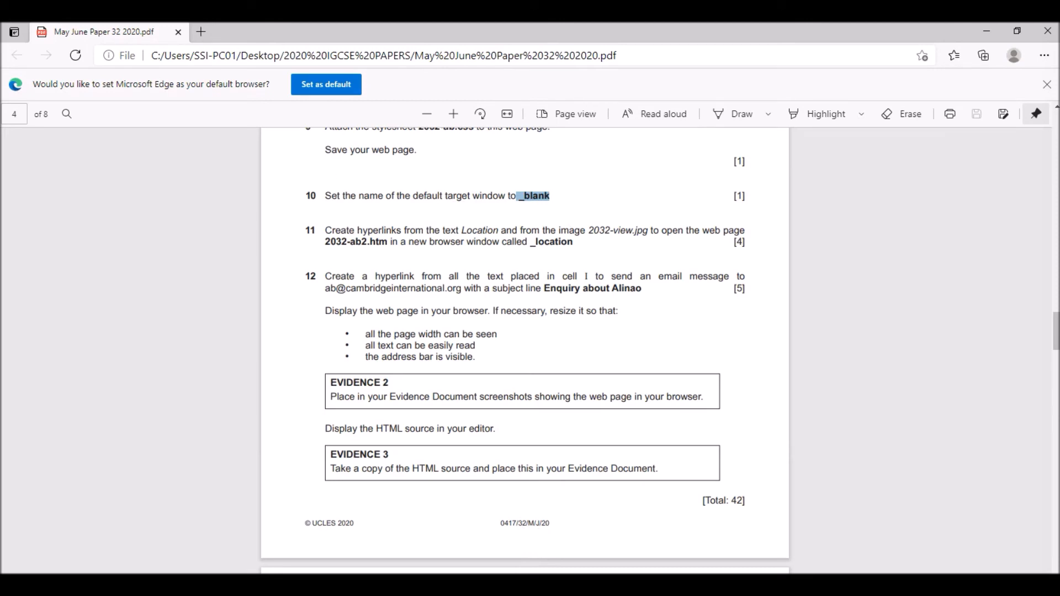
- Set ab.htm's default target frame to New Window (_blank) in the page properties and save the web page
{"action": "left_click", "coordinate": [713, 585]}
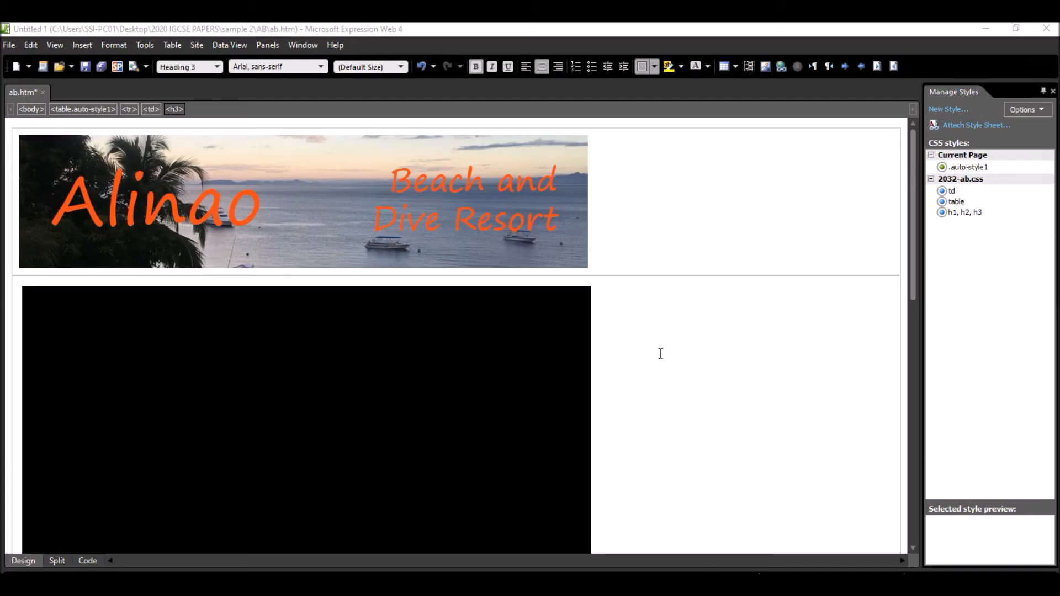
{"action": "scroll", "coordinate": [661, 353], "scroll_direction": "down", "scroll_amount": 1}
{"action": "right_click", "coordinate": [651, 389]}
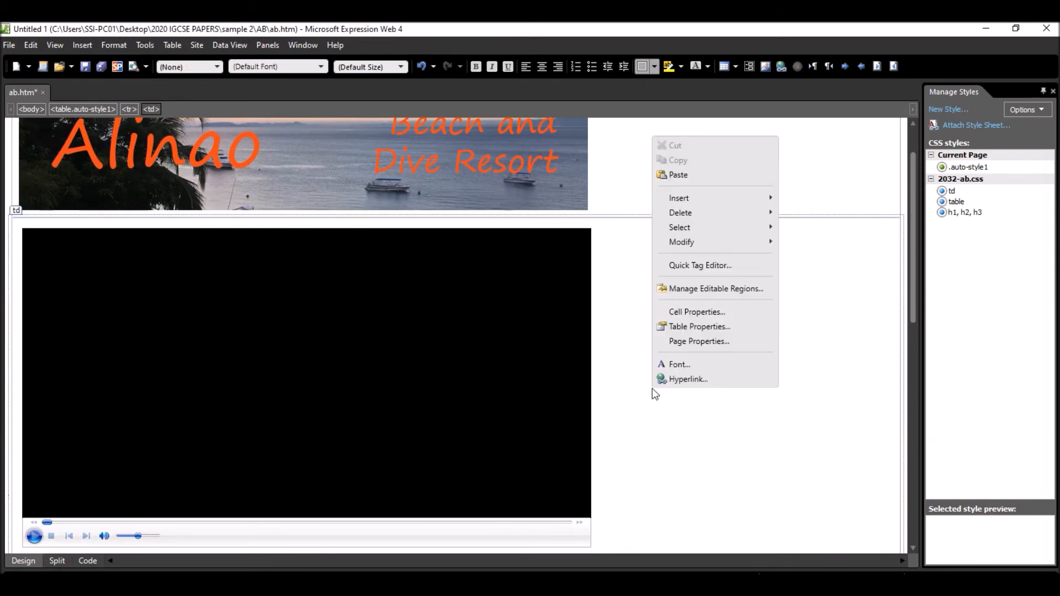
{"action": "left_click", "coordinate": [688, 343]}
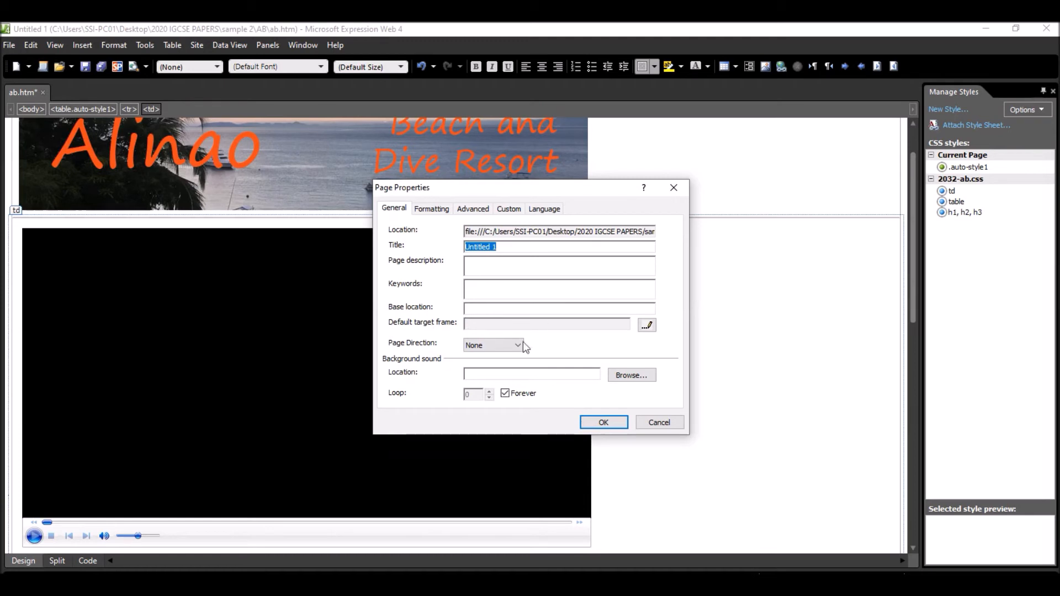
{"action": "left_click", "coordinate": [647, 326]}
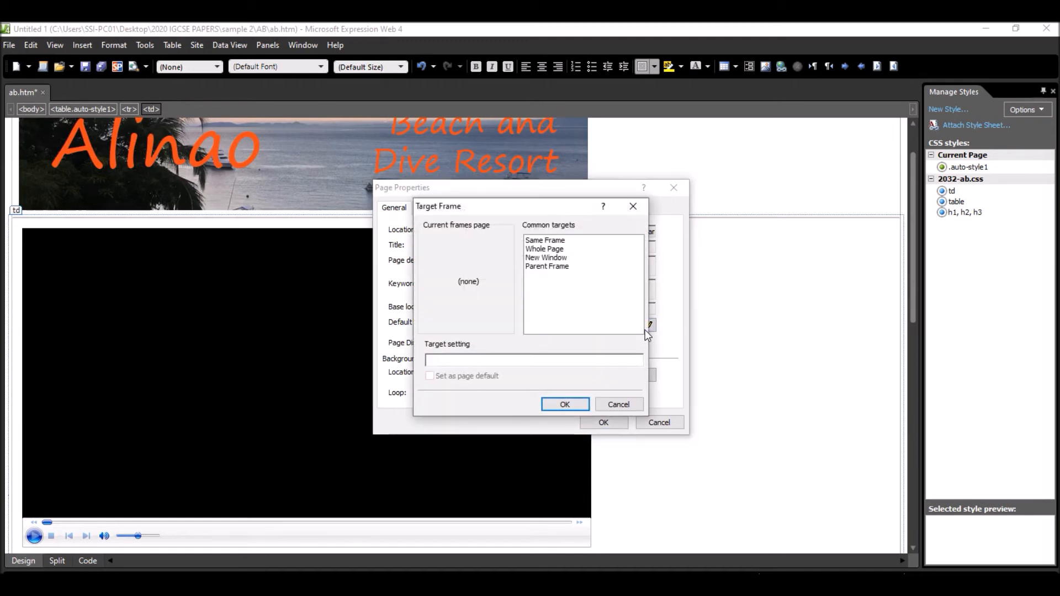
{"action": "left_click", "coordinate": [545, 241]}
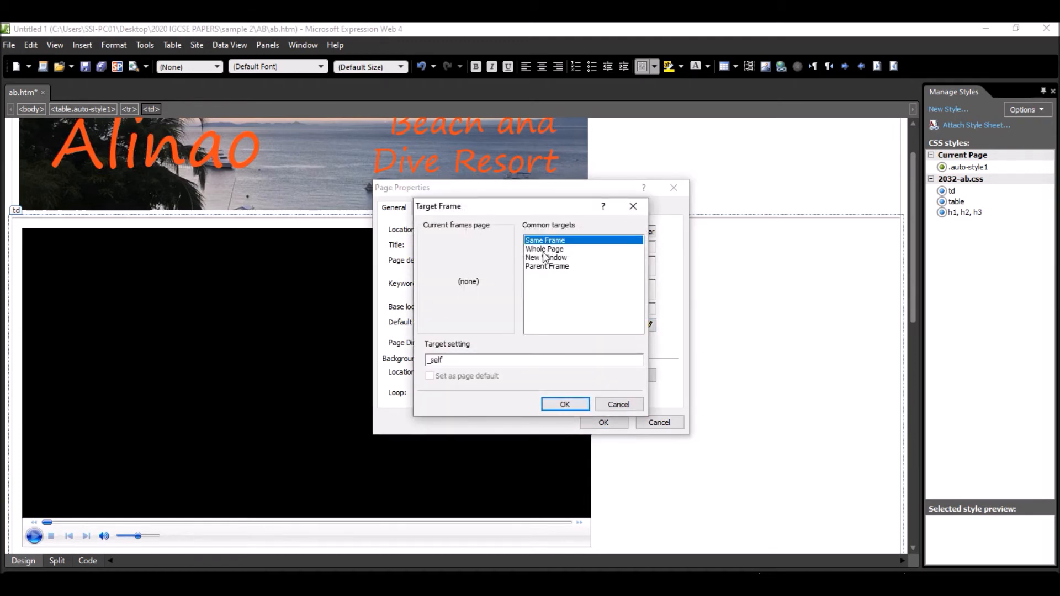
{"action": "left_click", "coordinate": [545, 250]}
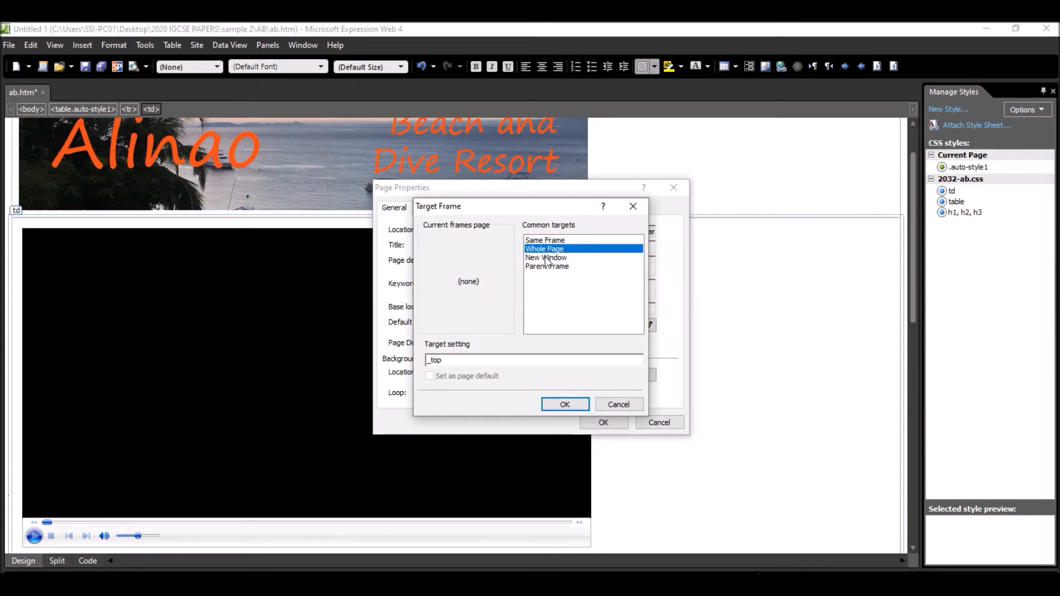
{"action": "left_click", "coordinate": [548, 258]}
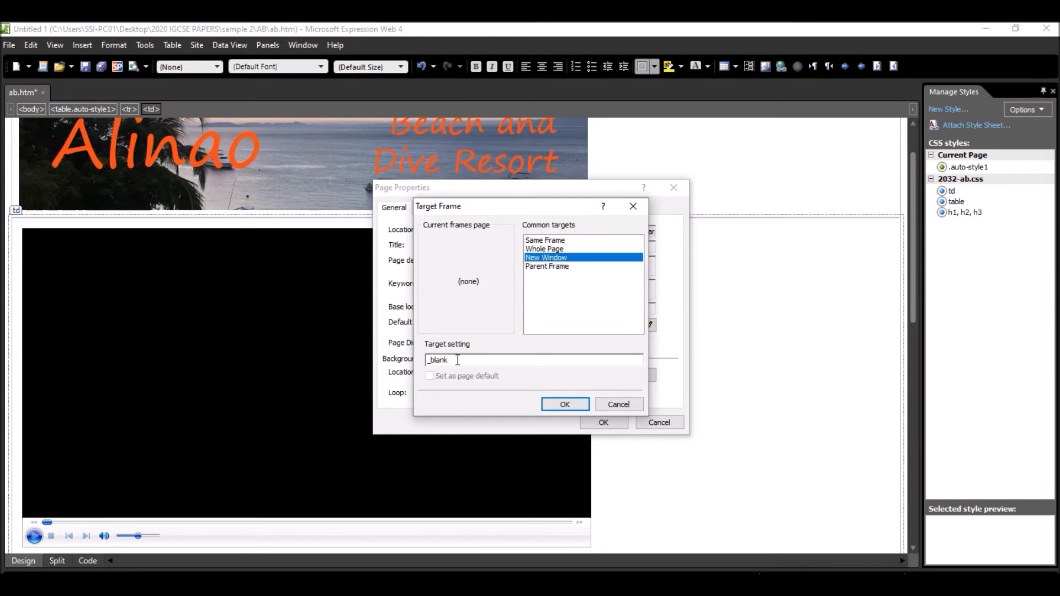
{"action": "left_click", "coordinate": [565, 405]}
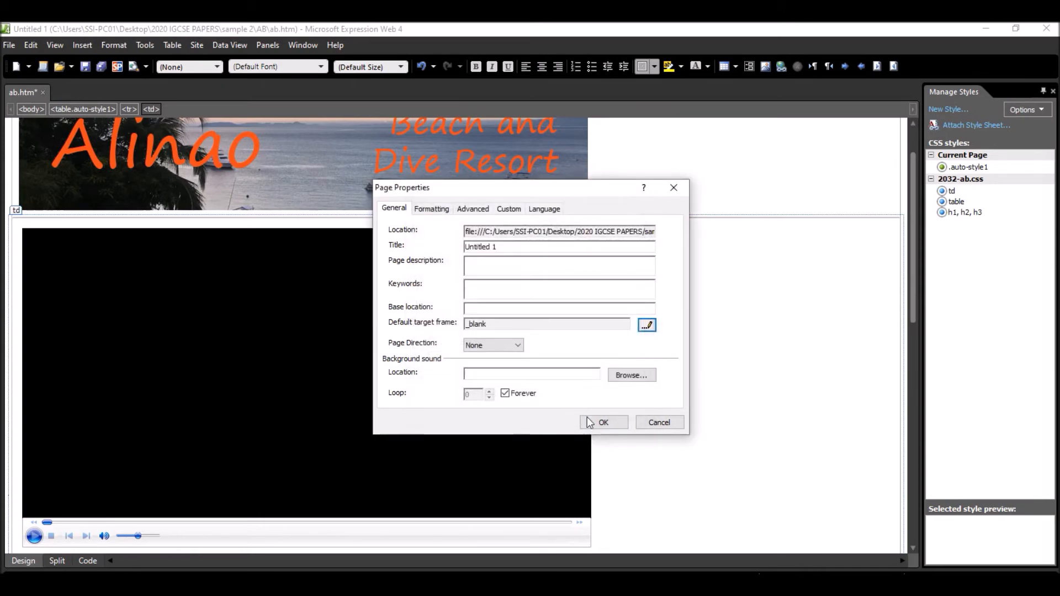
{"action": "left_click", "coordinate": [604, 422]}
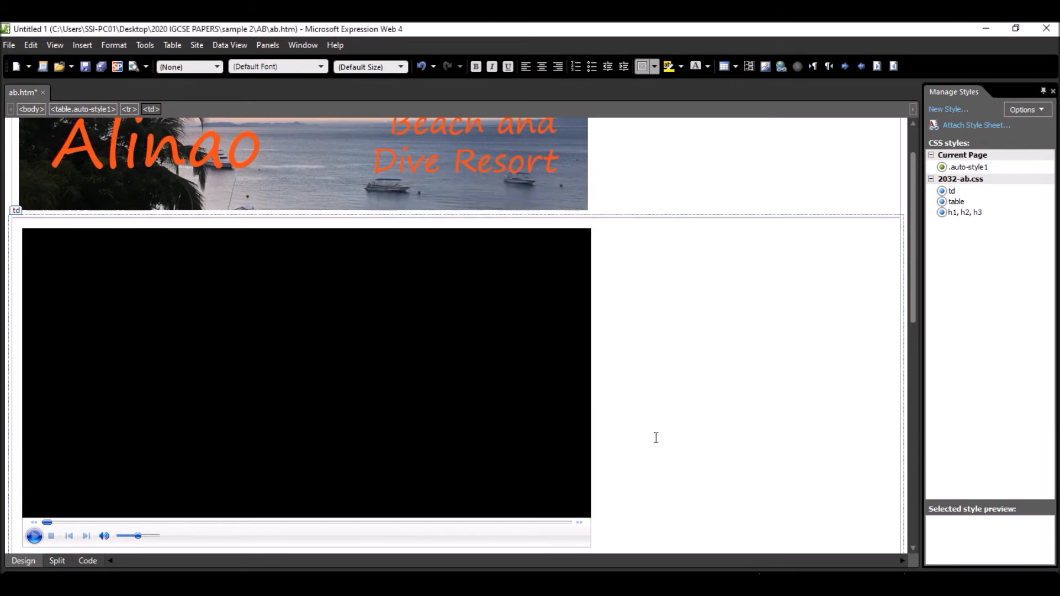
{"action": "left_click", "coordinate": [84, 67]}
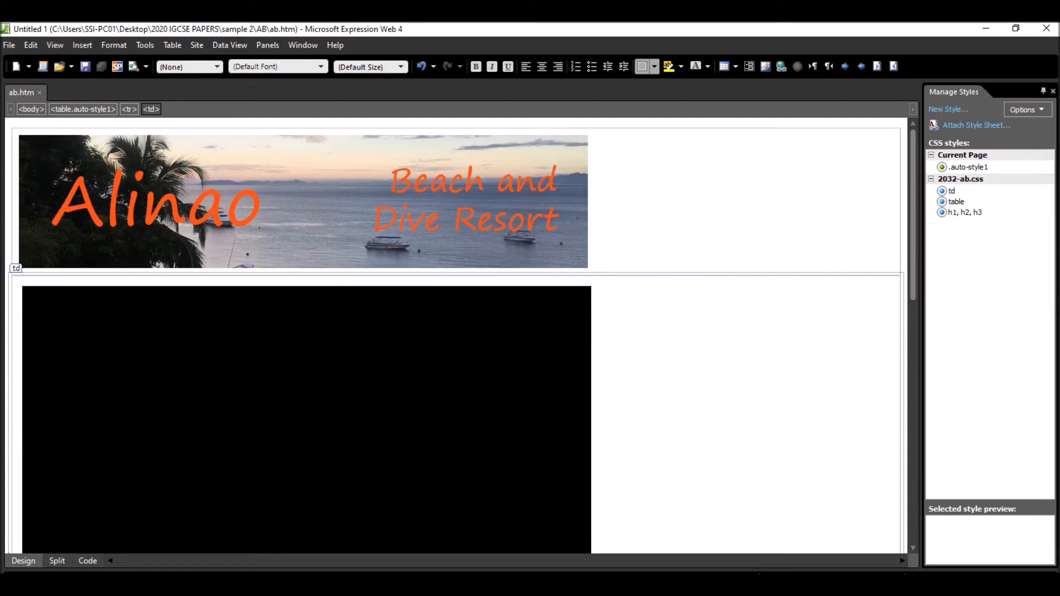
- Examine step 11 in the exam paper for the hyperlink sources, the web page to open and the browser window name
{"action": "key", "text": "alt+Tab"}
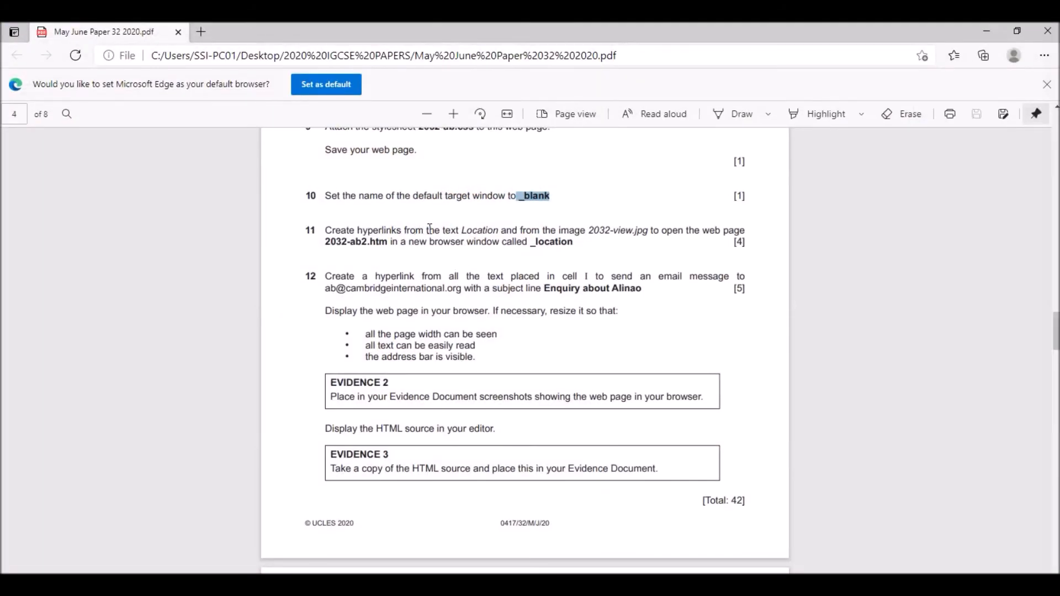
{"action": "left_click_drag", "start_coordinate": [462, 230], "coordinate": [504, 231]}
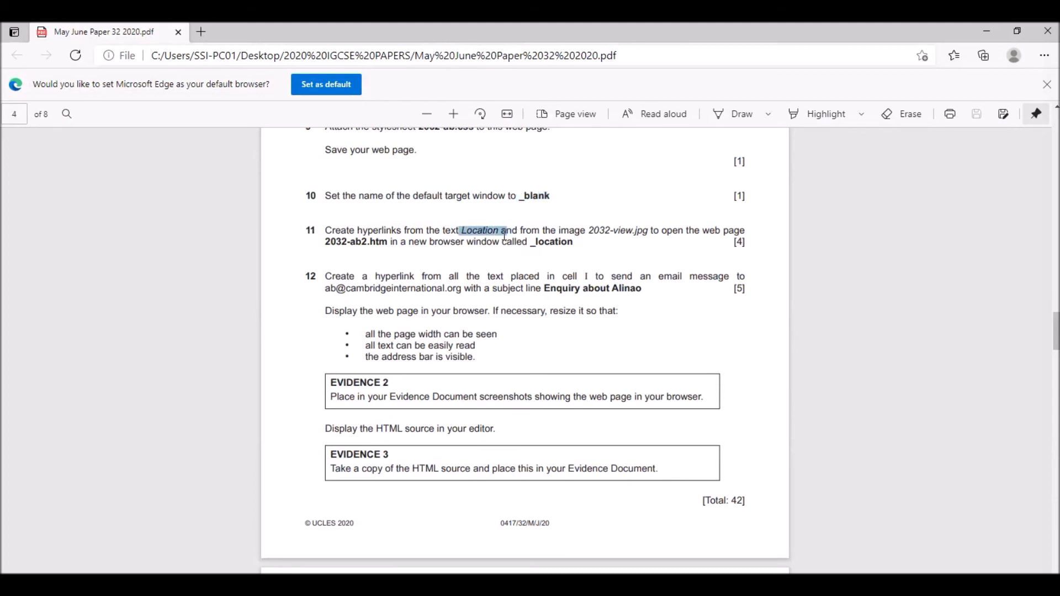
{"action": "left_click_drag", "start_coordinate": [590, 231], "coordinate": [648, 230]}
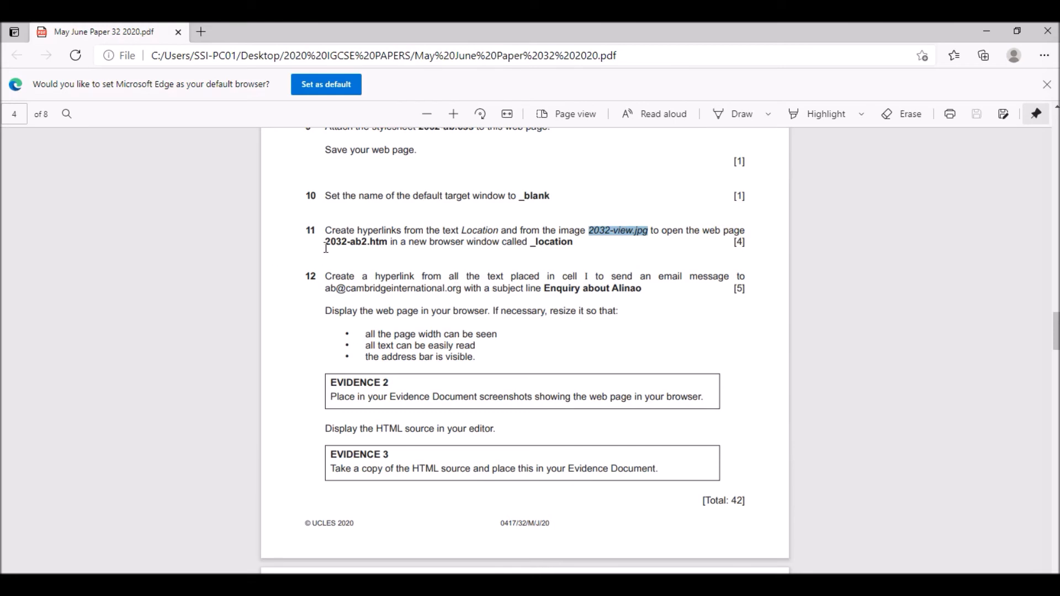
{"action": "left_click_drag", "start_coordinate": [327, 242], "coordinate": [384, 245]}
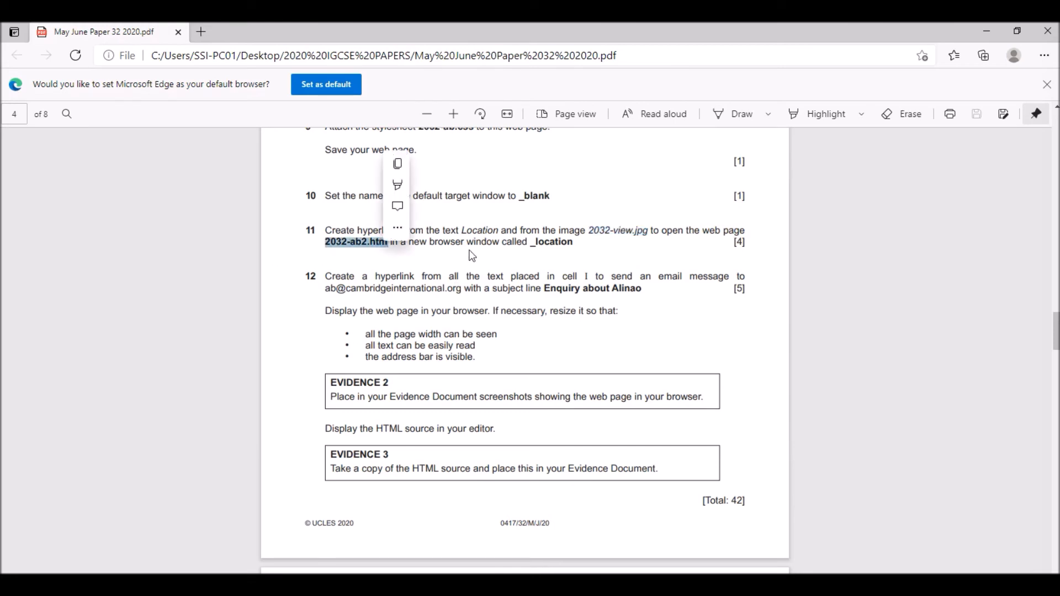
{"action": "left_click_drag", "start_coordinate": [529, 243], "coordinate": [580, 241]}
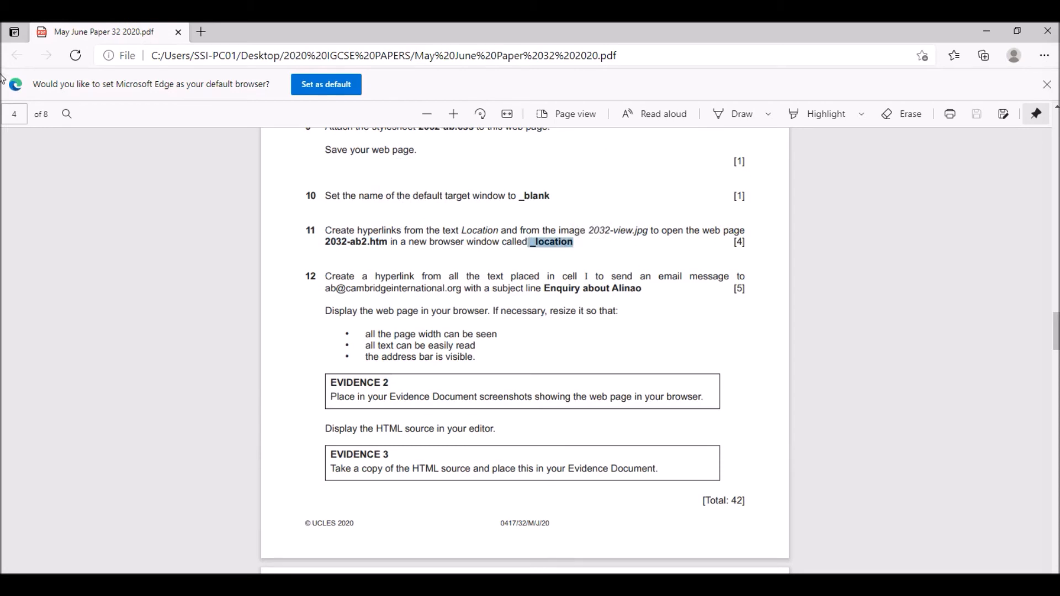
{"action": "left_click_drag", "start_coordinate": [463, 229], "coordinate": [494, 228]}
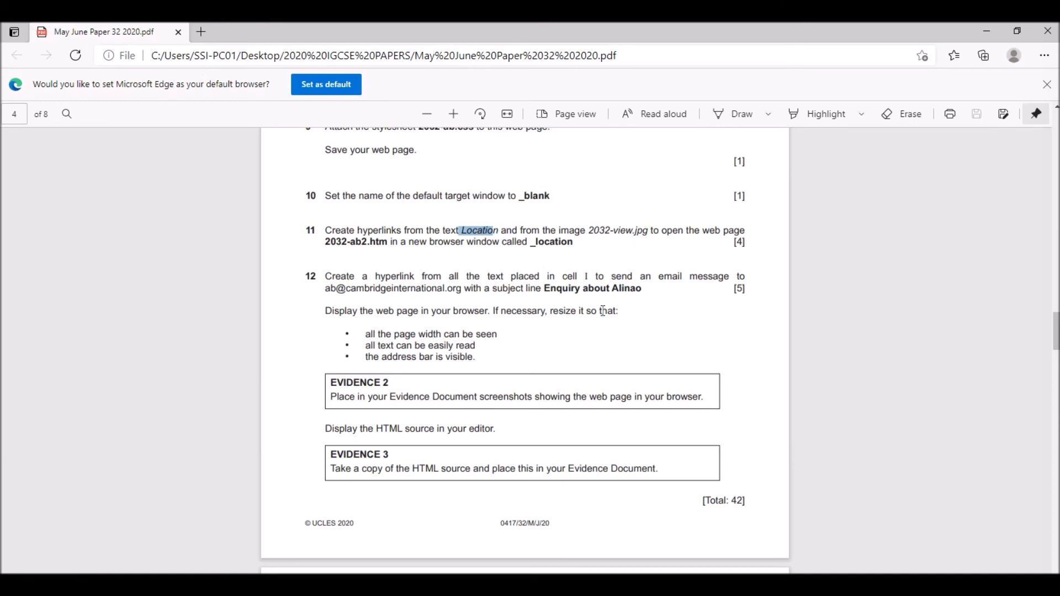
- Start a hyperlink from the heading text Location in Expression Web, linking to an existing file in the AB folder
{"action": "key", "text": "alt+Tab"}
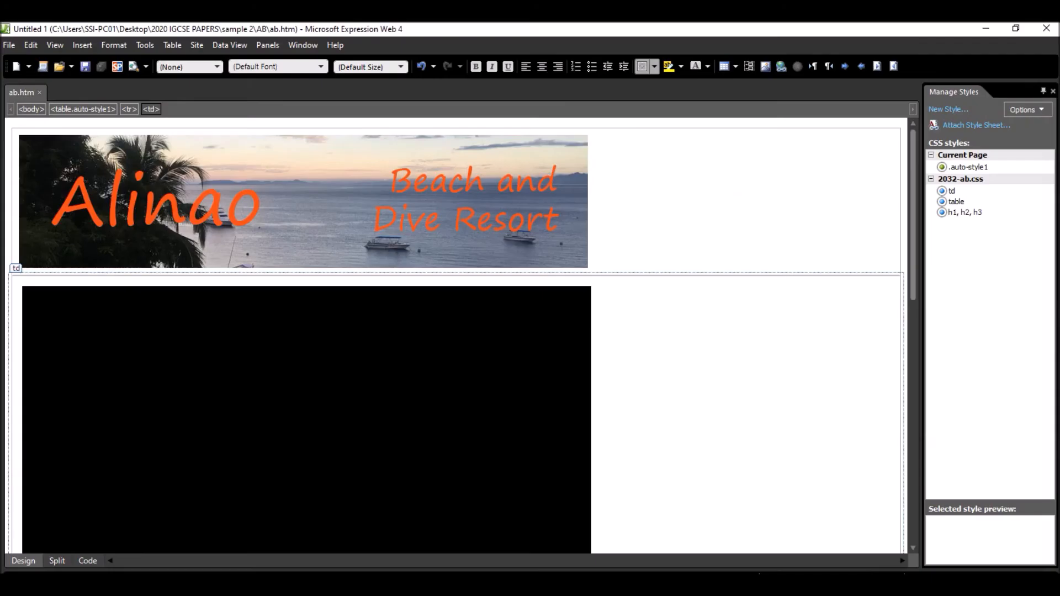
{"action": "scroll", "coordinate": [389, 298], "scroll_direction": "down", "scroll_amount": 5}
{"action": "left_click", "coordinate": [111, 334]}
{"action": "double_click", "coordinate": [108, 335]}
{"action": "scroll", "coordinate": [105, 338], "scroll_direction": "down", "scroll_amount": 3}
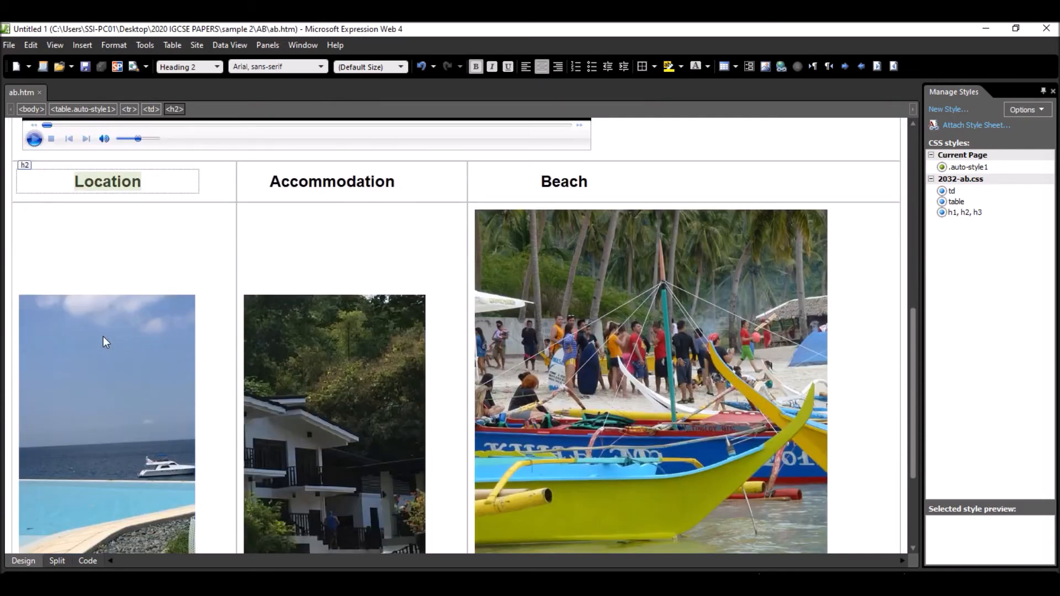
{"action": "right_click", "coordinate": [100, 182]}
{"action": "left_click", "coordinate": [139, 425]}
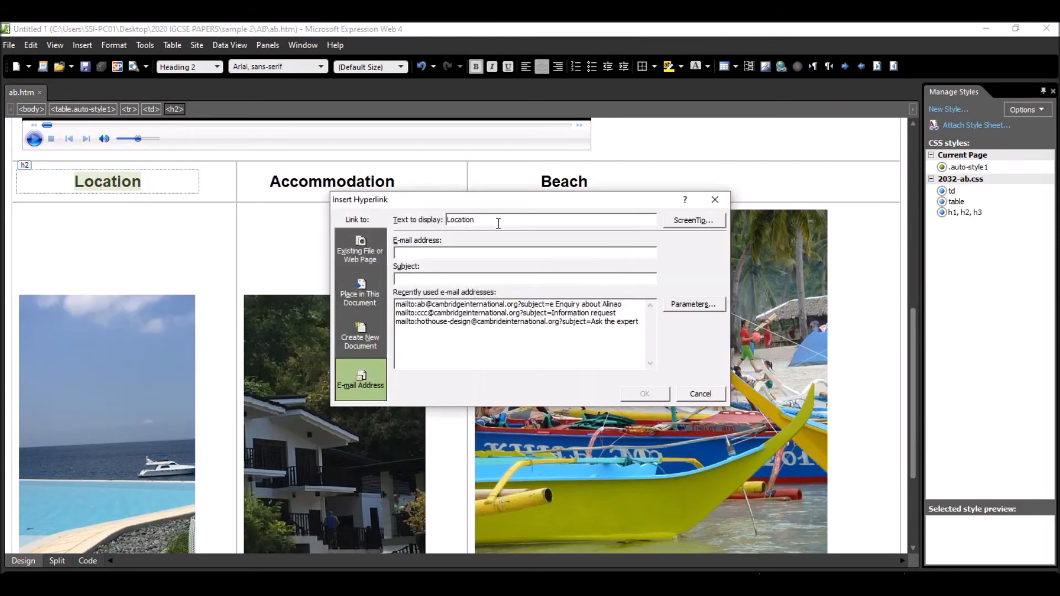
{"action": "left_click", "coordinate": [361, 257]}
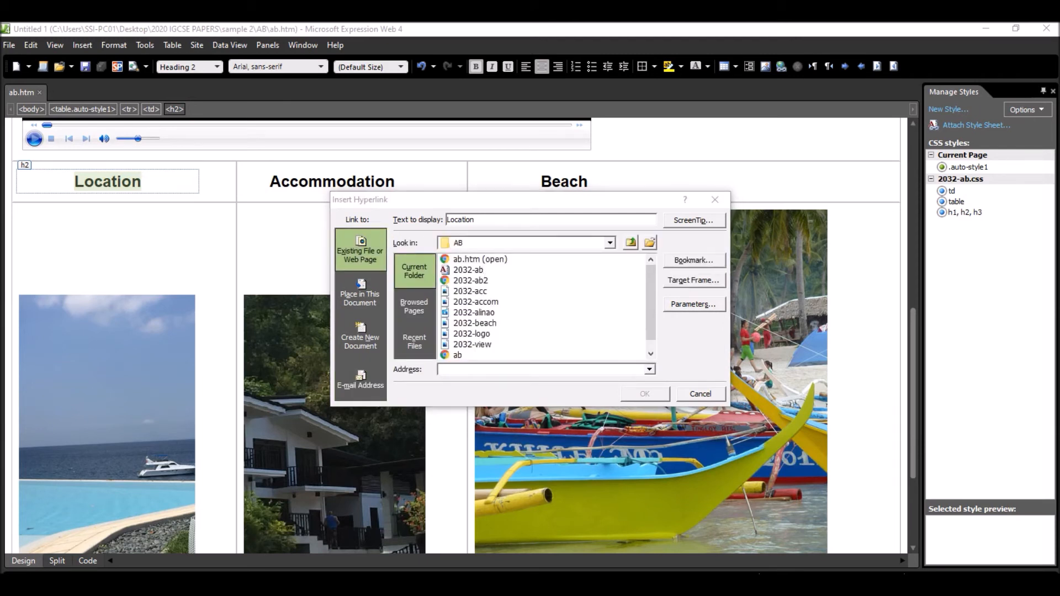
- Check the web page file name in step 11 of the exam paper and choose 2032-ab2.htm as the Location hyperlink's destination
{"action": "key", "text": "alt+Tab"}
{"action": "left_click_drag", "start_coordinate": [325, 245], "coordinate": [384, 240]}
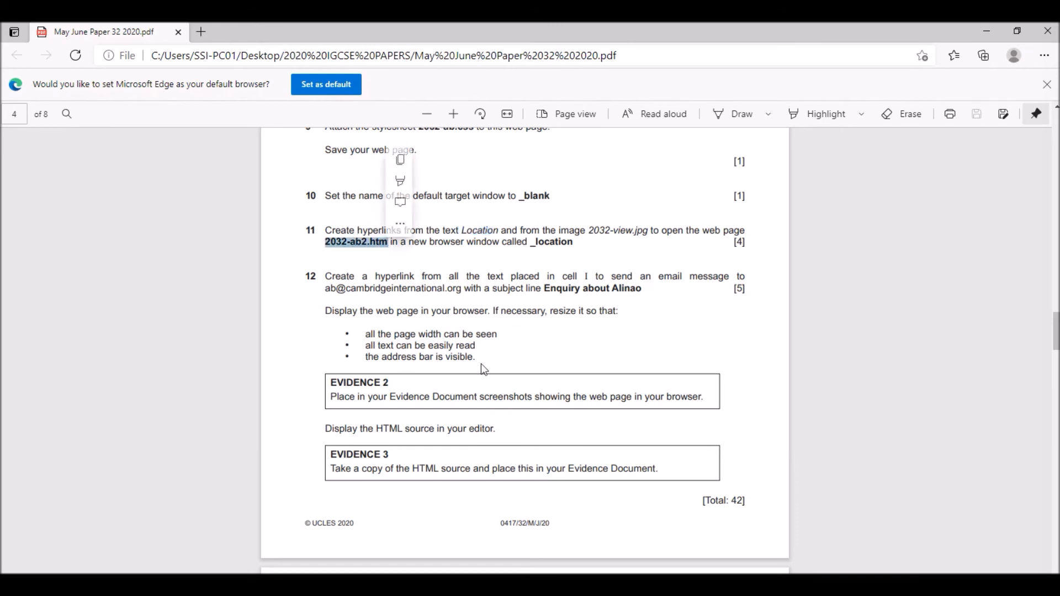
{"action": "key", "text": "alt+Tab"}
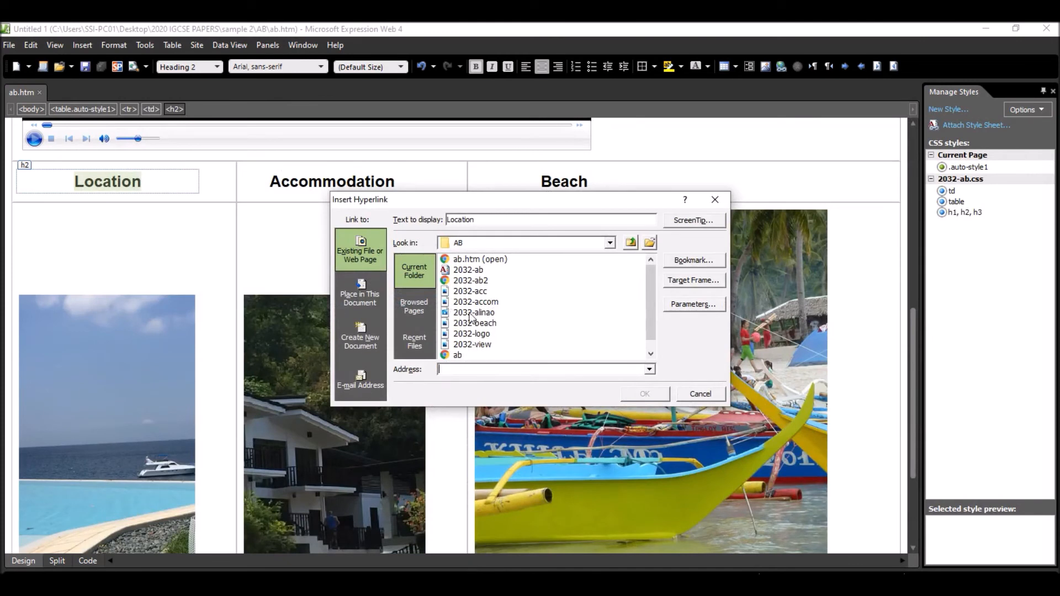
{"action": "left_click", "coordinate": [469, 271]}
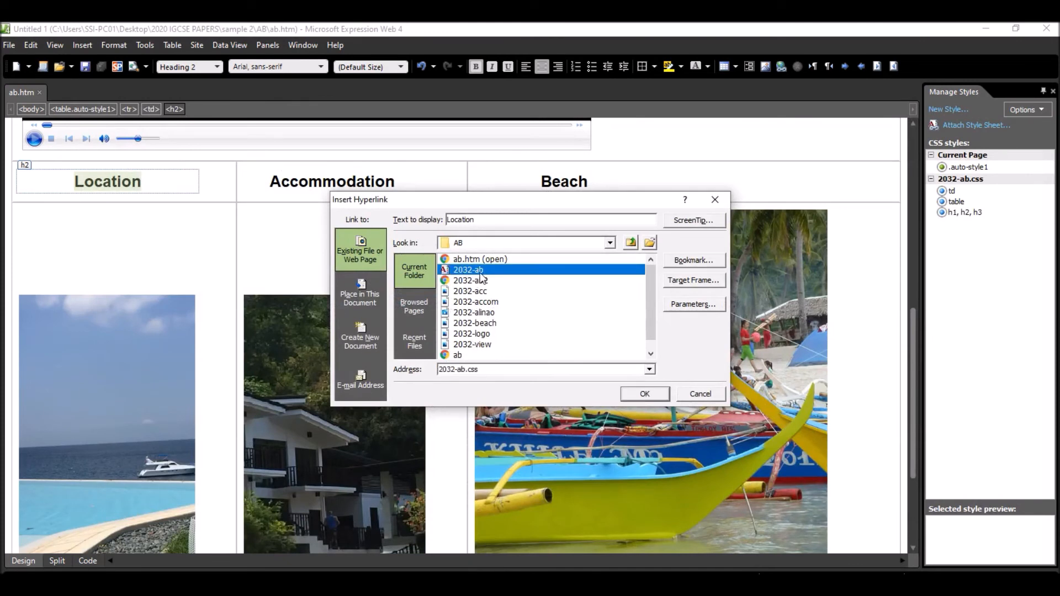
{"action": "left_click", "coordinate": [475, 260]}
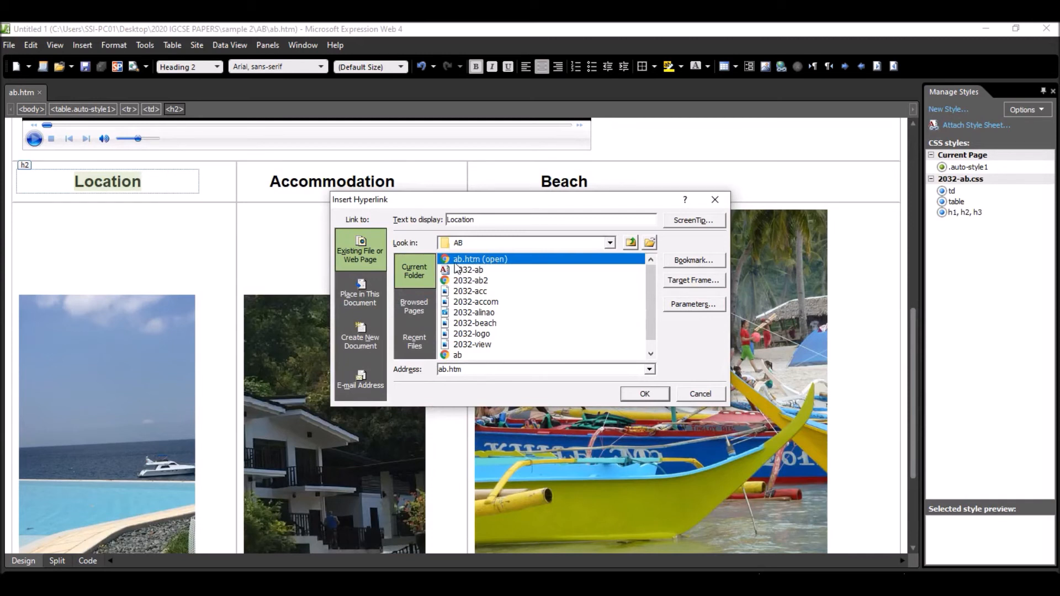
{"action": "scroll", "coordinate": [478, 353], "scroll_direction": "down", "scroll_amount": 1}
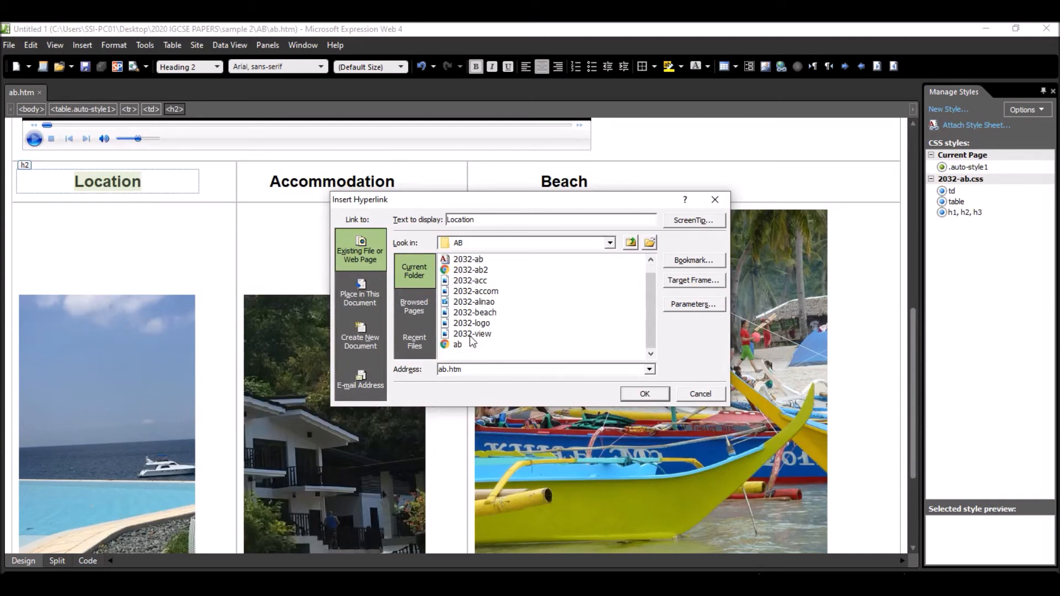
{"action": "scroll", "coordinate": [484, 339], "scroll_direction": "up", "scroll_amount": 1}
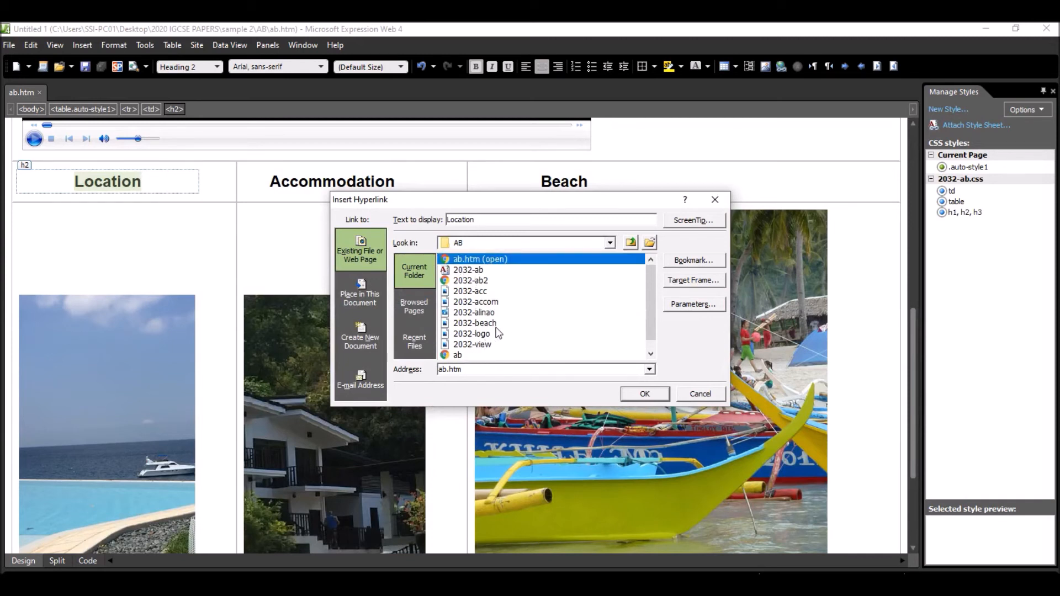
{"action": "left_click", "coordinate": [487, 283]}
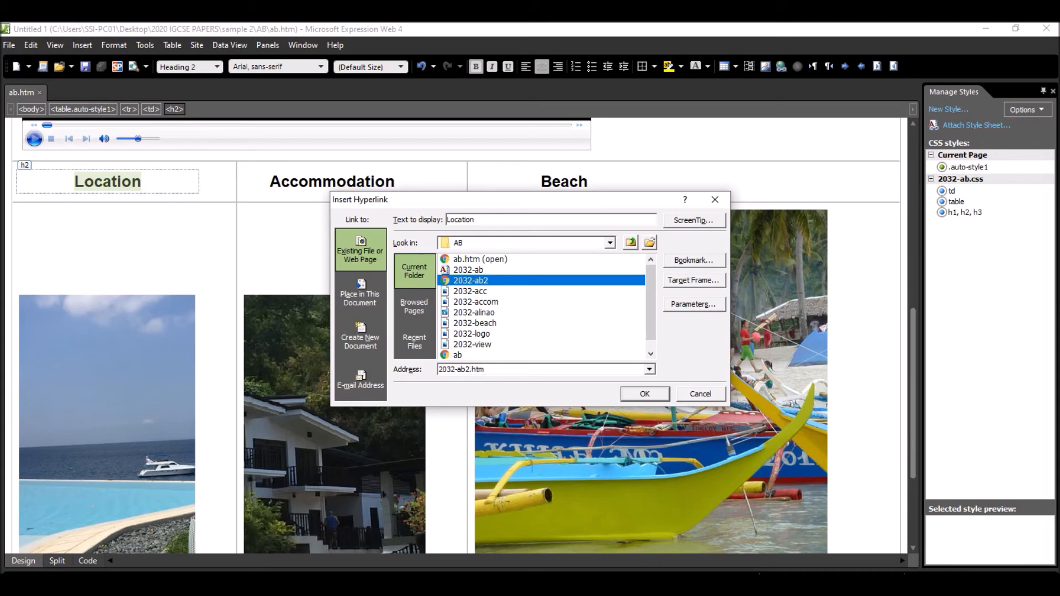
- Check the window name in the exam paper, set the Location hyperlink's target frame to _location and create the link
{"action": "left_click", "coordinate": [525, 522]}
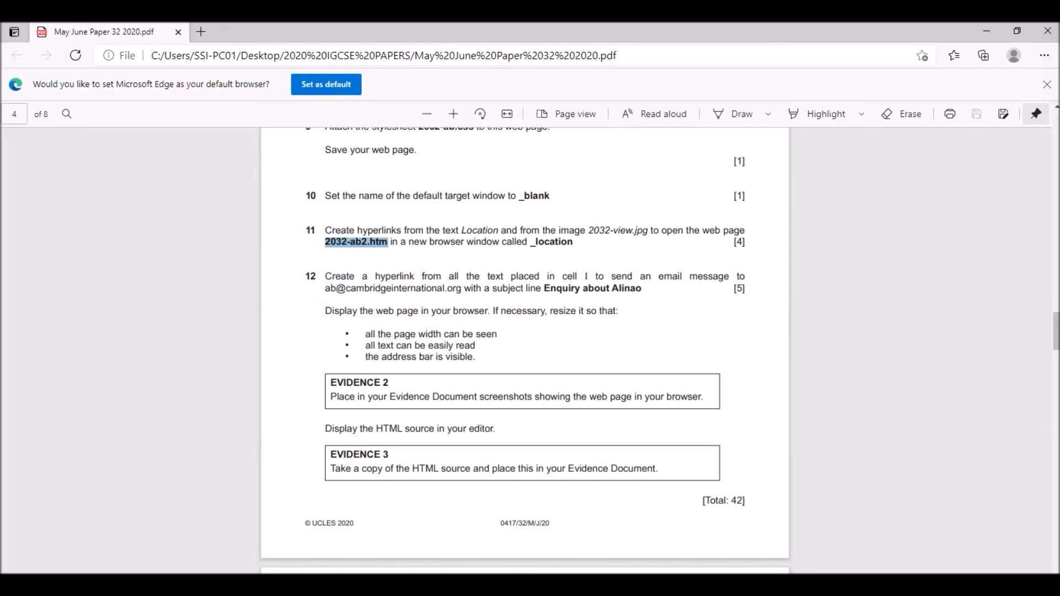
{"action": "key", "text": "alt+Tab"}
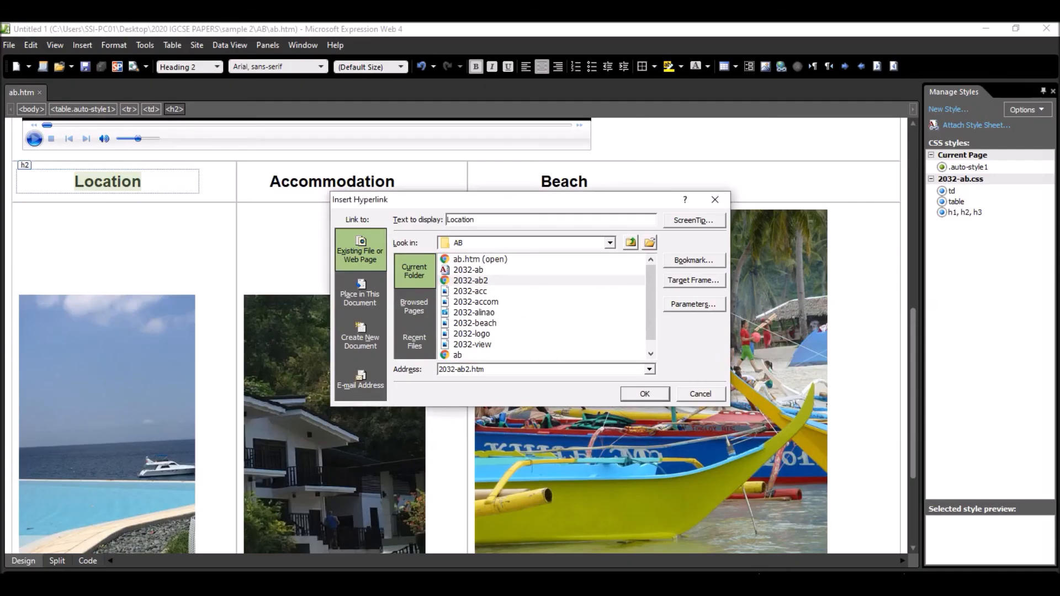
{"action": "left_click", "coordinate": [698, 284]}
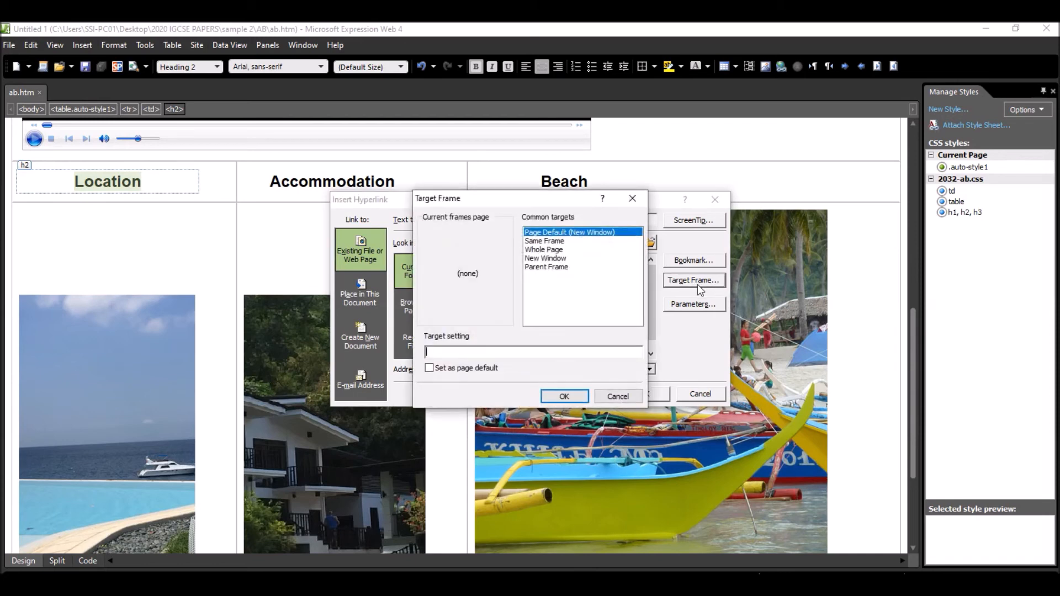
{"action": "left_click", "coordinate": [552, 242]}
{"action": "left_click", "coordinate": [554, 250]}
{"action": "left_click", "coordinate": [555, 259]}
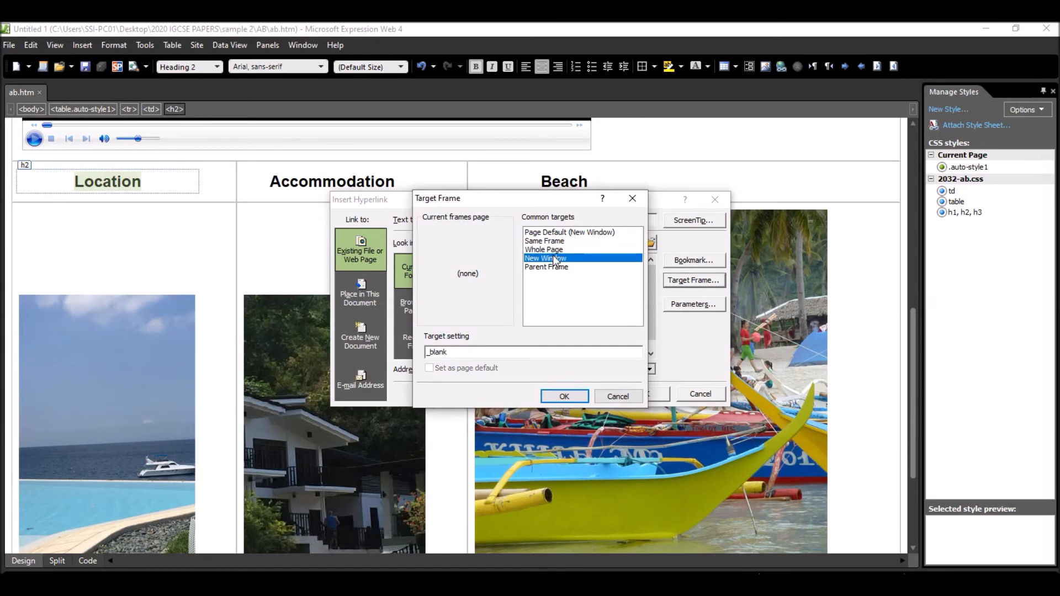
{"action": "left_click", "coordinate": [470, 355]}
{"action": "key", "text": "BackSpace"}
{"action": "key", "text": "BackSpace"}
{"action": "key", "text": "BackSpace"}
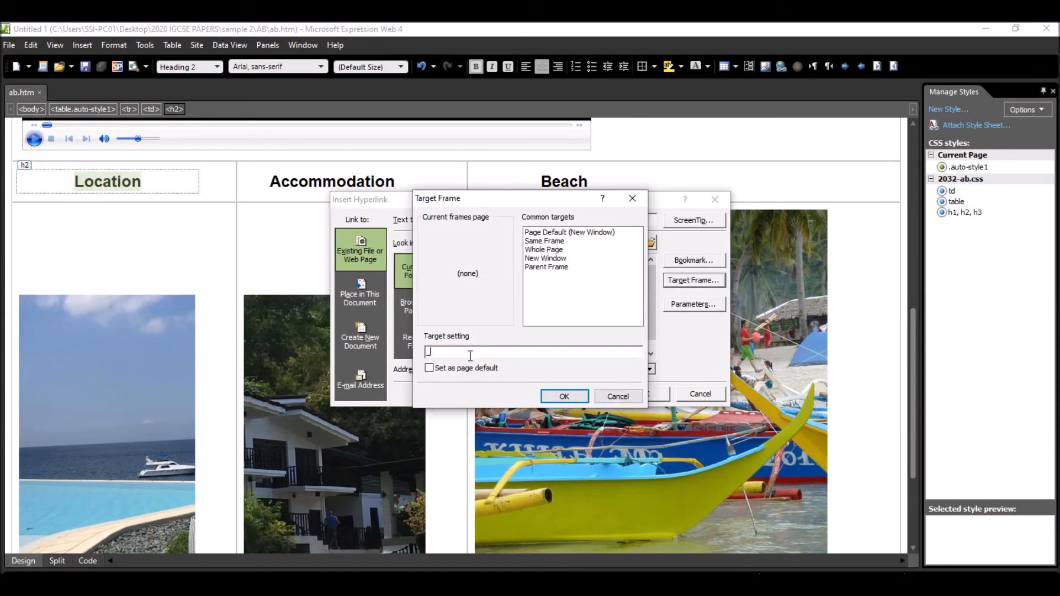
{"action": "type", "text": "location"}
{"action": "left_click", "coordinate": [564, 396]}
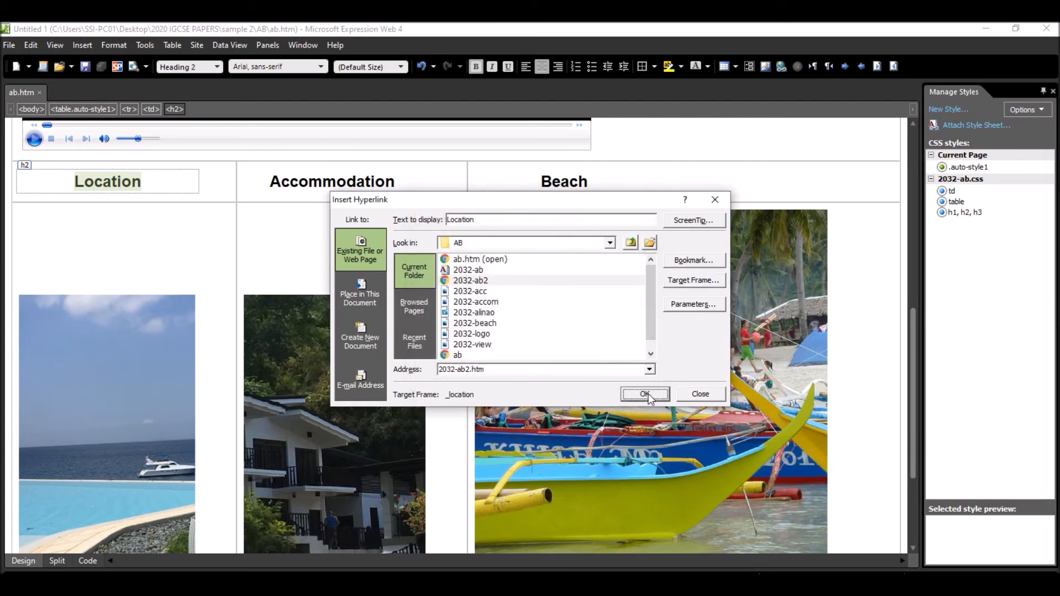
{"action": "left_click", "coordinate": [645, 394]}
- Select the pool and sea image, and examine the exam paper's table layout and step 6 for the cell that holds 2032-view.jpg
{"action": "scroll", "coordinate": [49, 379], "scroll_direction": "down", "scroll_amount": 3}
{"action": "scroll", "coordinate": [47, 373], "scroll_direction": "down", "scroll_amount": 2}
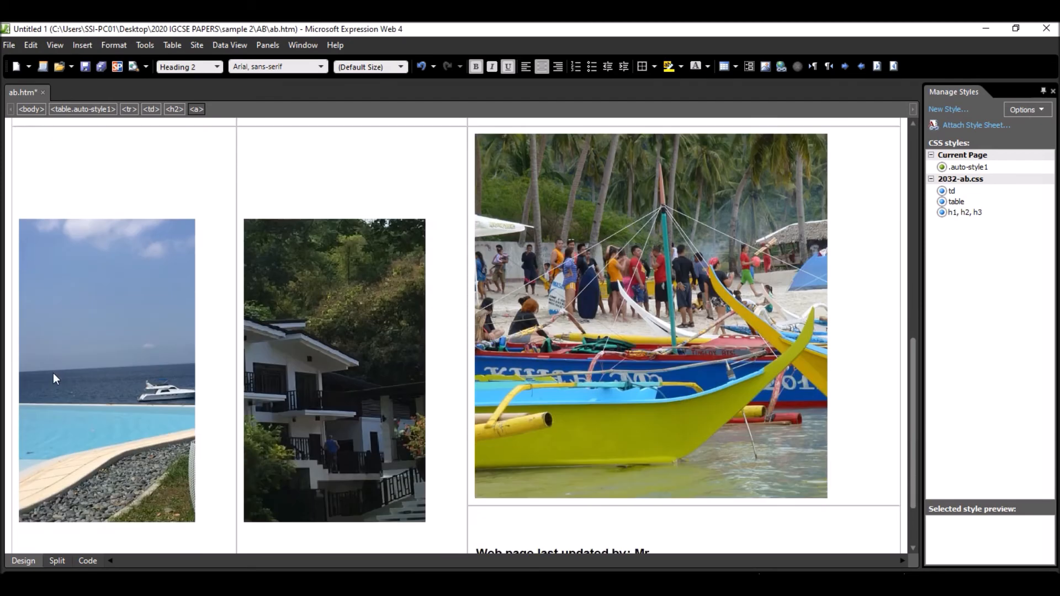
{"action": "left_click", "coordinate": [117, 364]}
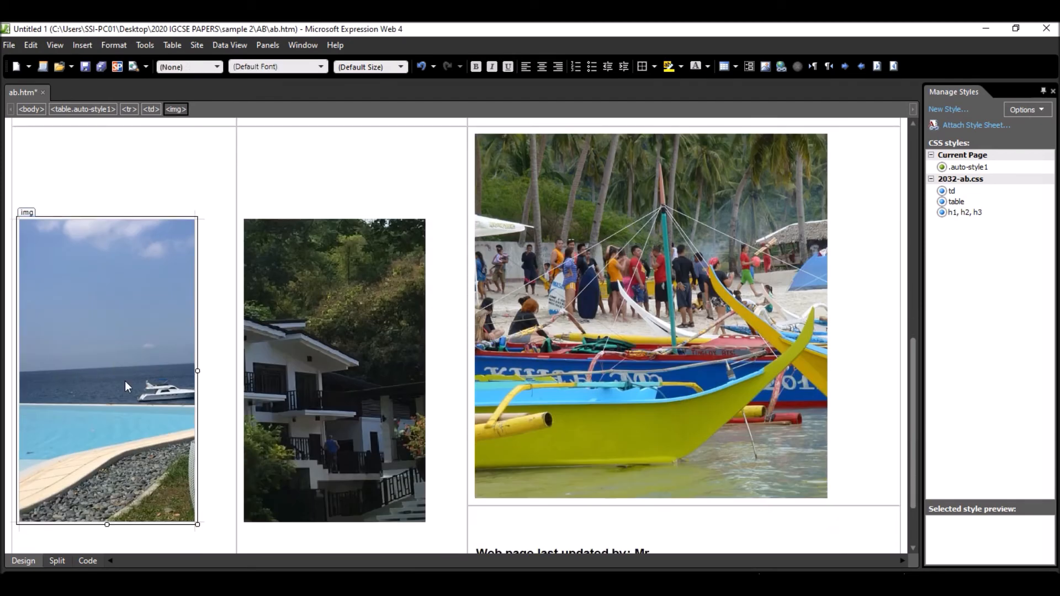
{"action": "key", "text": "alt+Tab"}
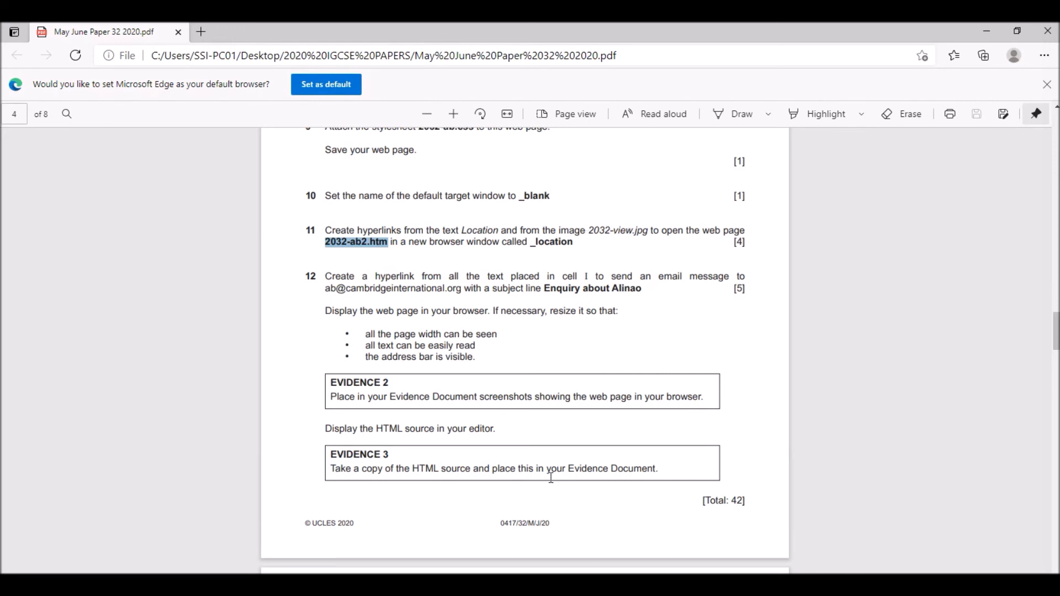
{"action": "scroll", "coordinate": [576, 219], "scroll_direction": "up", "scroll_amount": 5}
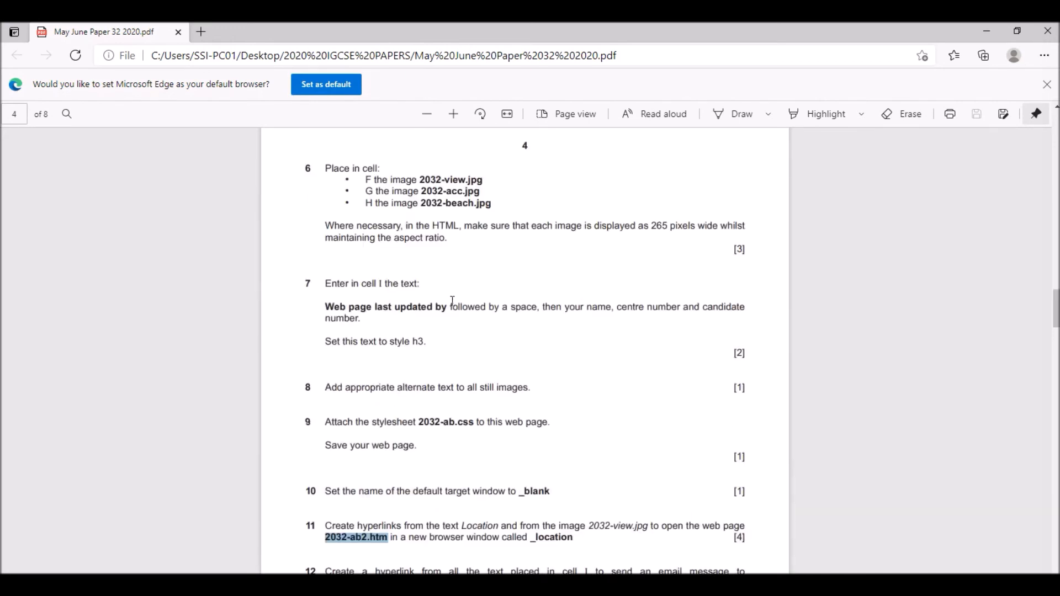
{"action": "scroll", "coordinate": [452, 301], "scroll_direction": "up", "scroll_amount": 1}
{"action": "scroll", "coordinate": [475, 274], "scroll_direction": "down", "scroll_amount": 5}
{"action": "scroll", "coordinate": [494, 281], "scroll_direction": "down", "scroll_amount": 5}
{"action": "scroll", "coordinate": [495, 282], "scroll_direction": "up", "scroll_amount": 18}
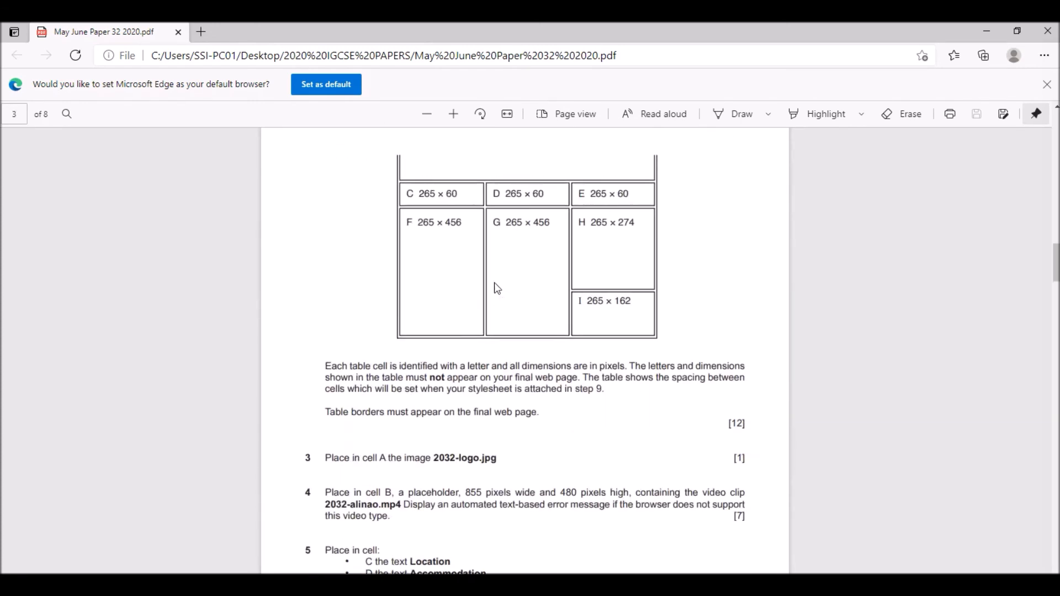
{"action": "left_click_drag", "start_coordinate": [418, 223], "coordinate": [452, 226]}
{"action": "scroll", "coordinate": [515, 309], "scroll_direction": "down", "scroll_amount": 7}
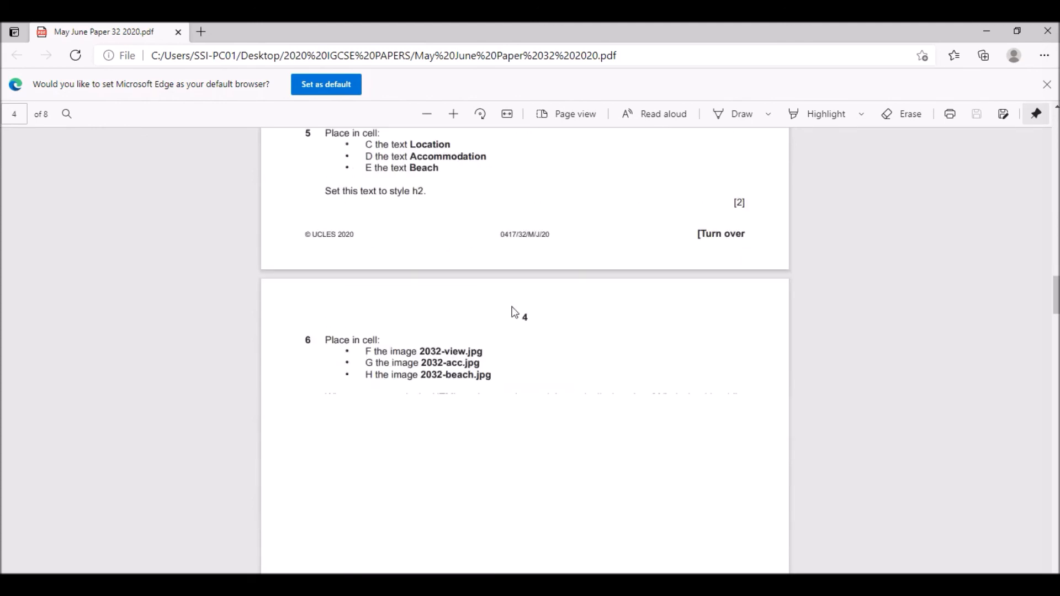
{"action": "scroll", "coordinate": [514, 311], "scroll_direction": "down", "scroll_amount": 3}
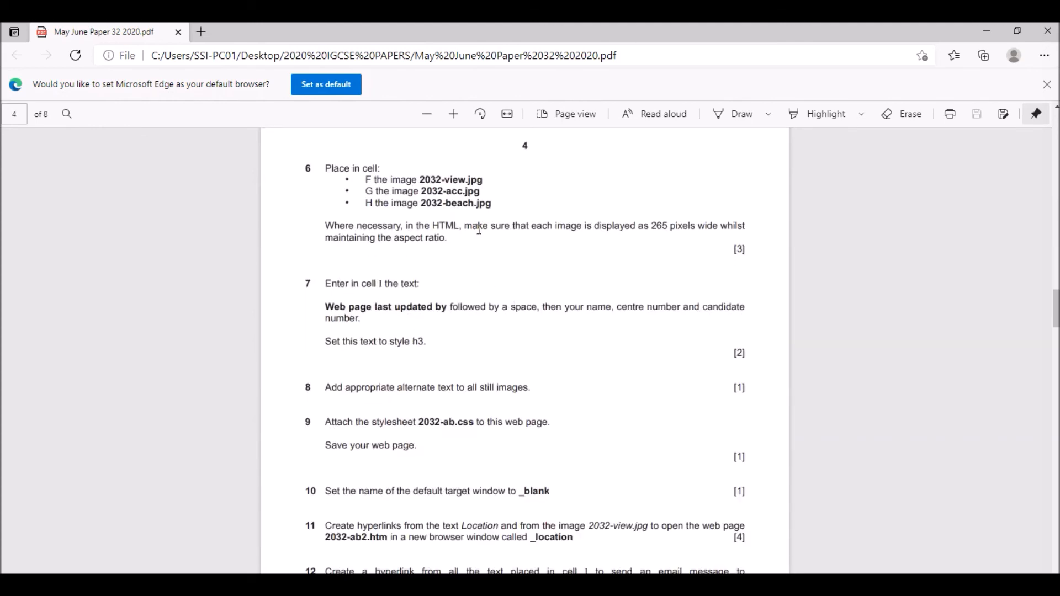
{"action": "scroll", "coordinate": [478, 231], "scroll_direction": "up", "scroll_amount": 5}
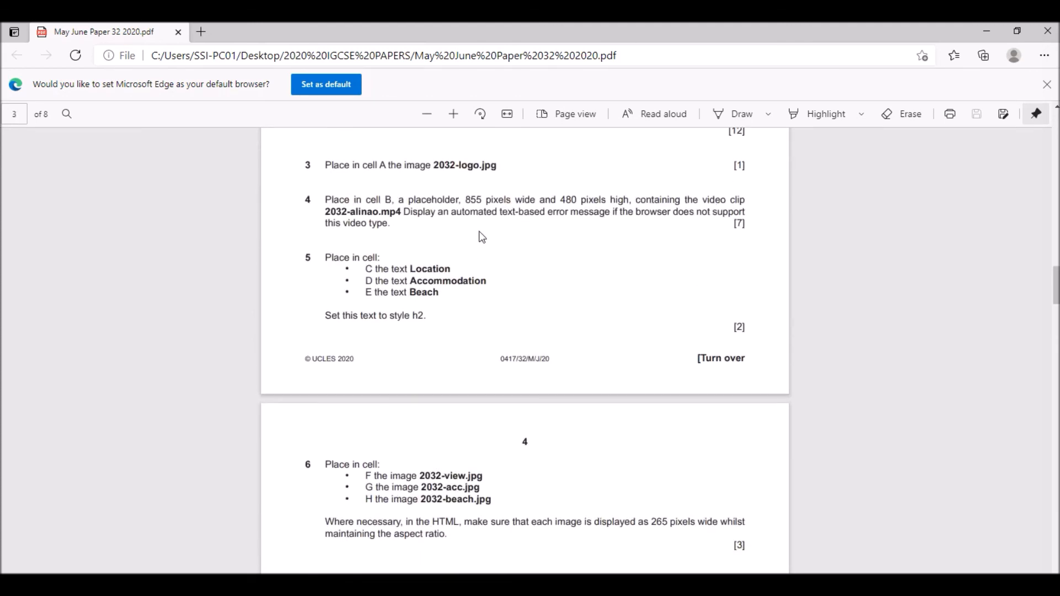
{"action": "scroll", "coordinate": [482, 237], "scroll_direction": "down", "scroll_amount": 4}
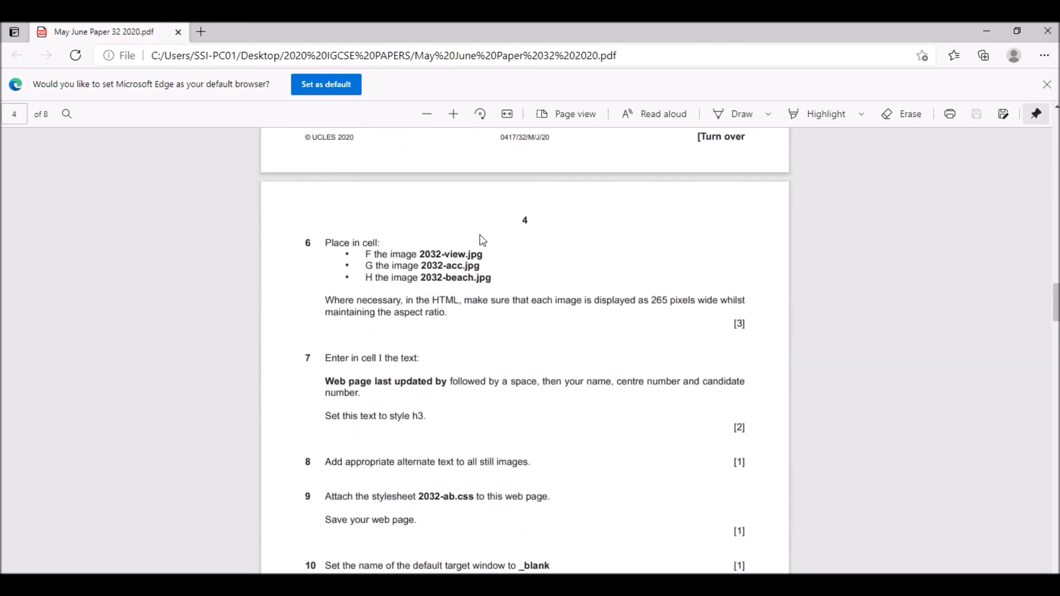
{"action": "scroll", "coordinate": [480, 238], "scroll_direction": "down", "scroll_amount": 1}
{"action": "scroll", "coordinate": [478, 238], "scroll_direction": "up", "scroll_amount": 4}
{"action": "scroll", "coordinate": [478, 239], "scroll_direction": "up", "scroll_amount": 4}
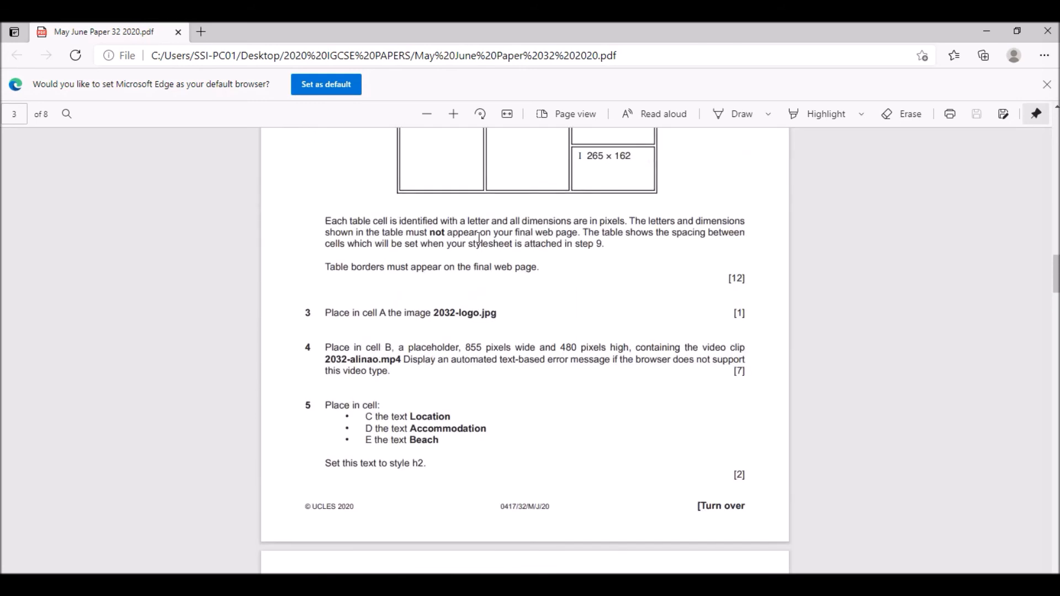
{"action": "scroll", "coordinate": [479, 238], "scroll_direction": "down", "scroll_amount": 3}
{"action": "scroll", "coordinate": [459, 254], "scroll_direction": "down", "scroll_amount": 3}
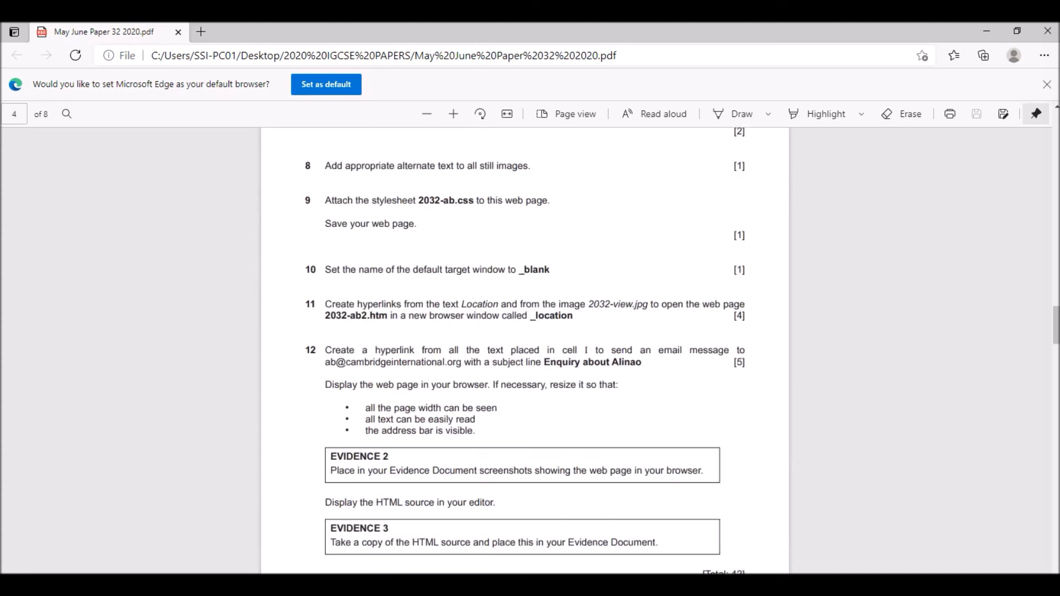
- Switch back to Expression Web and start a hyperlink from the selected pool and sea image to 2032-ab2.htm in the AB folder
{"action": "left_click", "coordinate": [566, 584]}
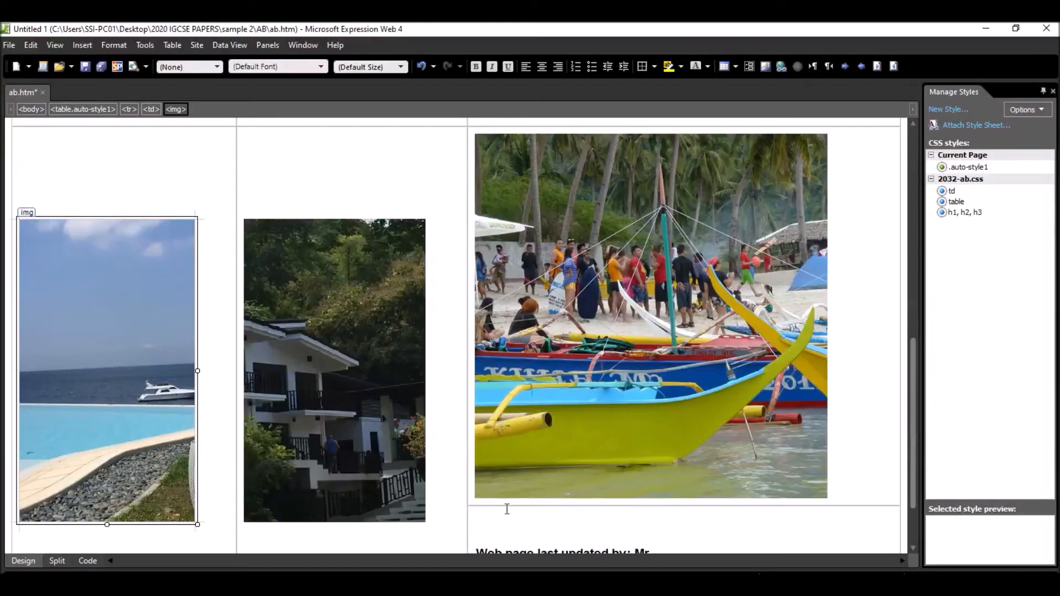
{"action": "right_click", "coordinate": [95, 308]}
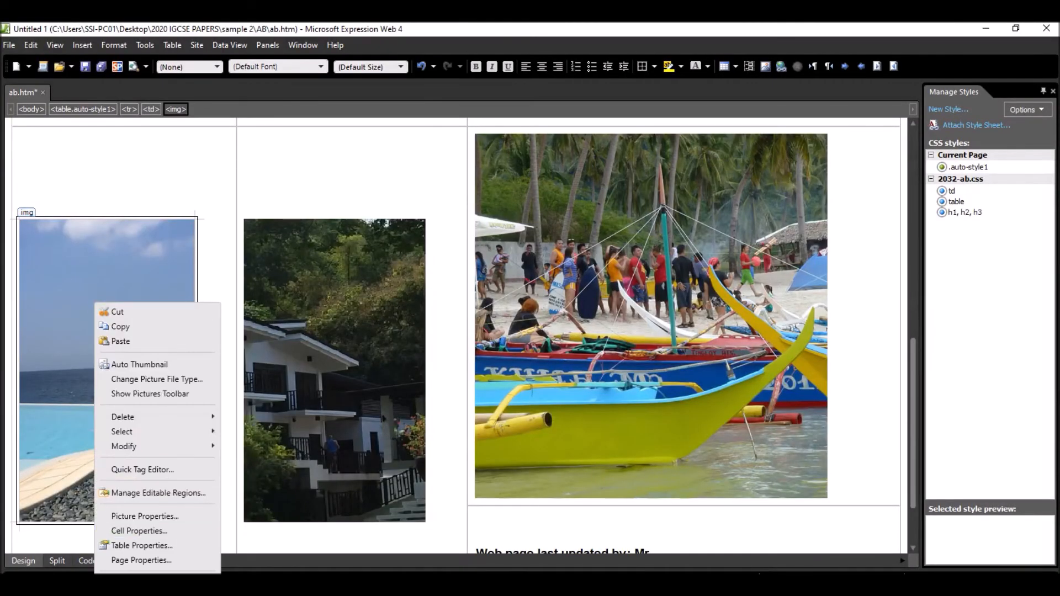
{"action": "key", "text": "Escape"}
{"action": "key", "text": "ctrl+k"}
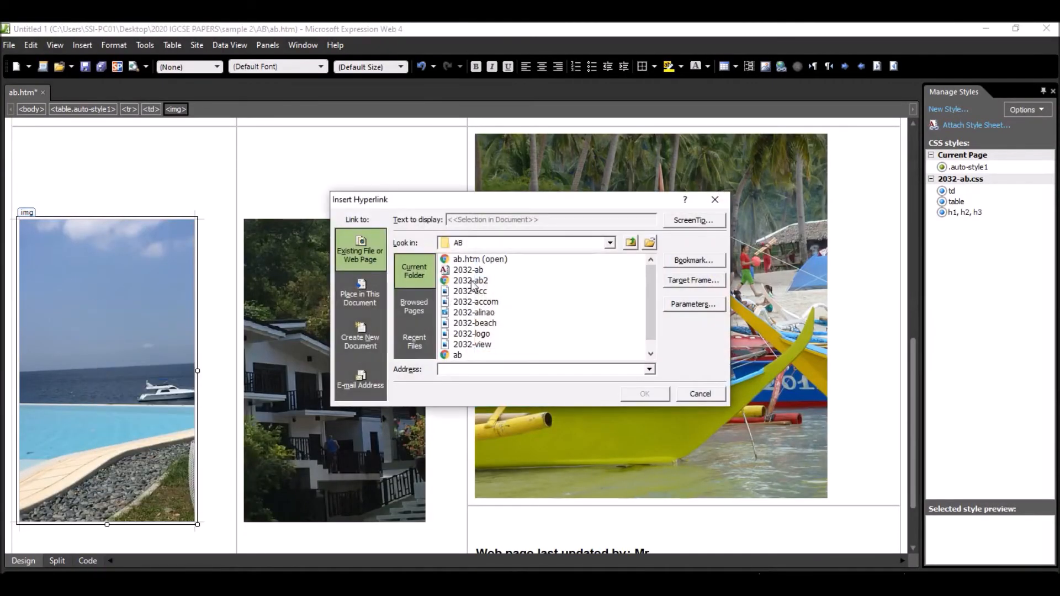
{"action": "left_click", "coordinate": [479, 282]}
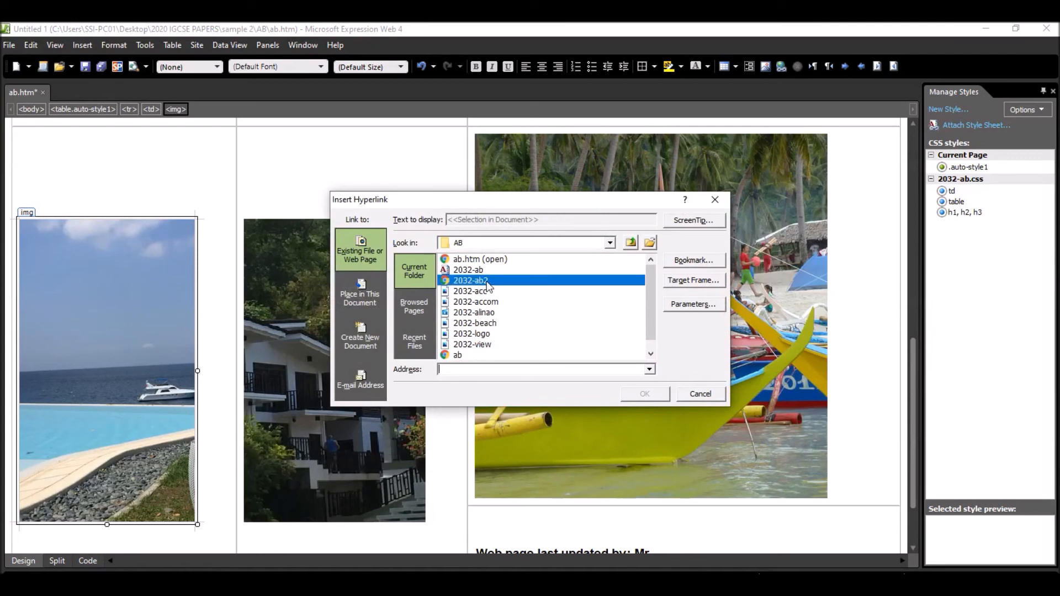
- Complete the image hyperlink with _location as its target frame and save the web page
{"action": "left_click", "coordinate": [688, 282]}
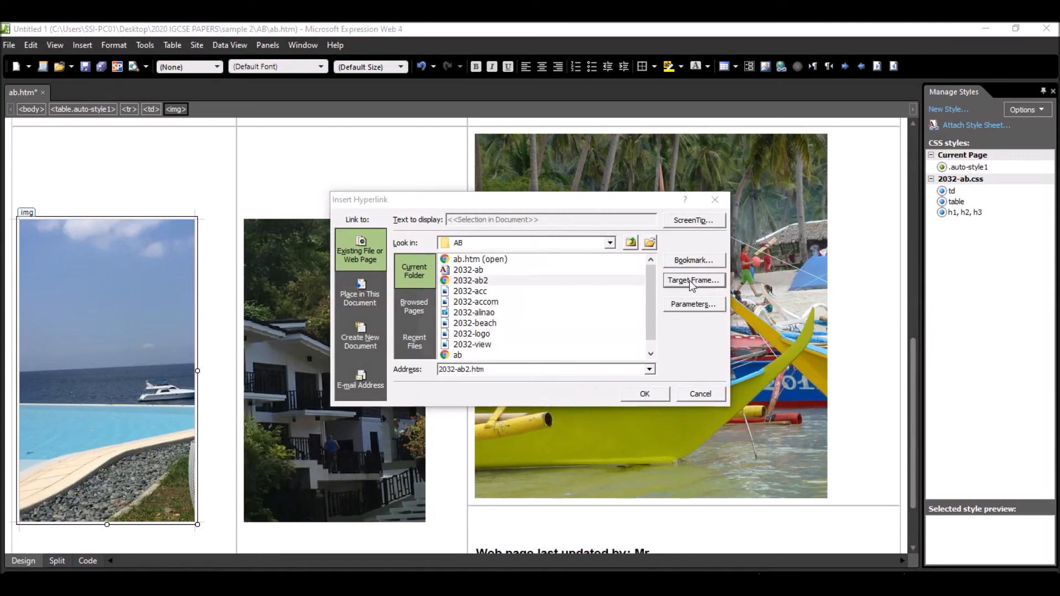
{"action": "left_click", "coordinate": [552, 259]}
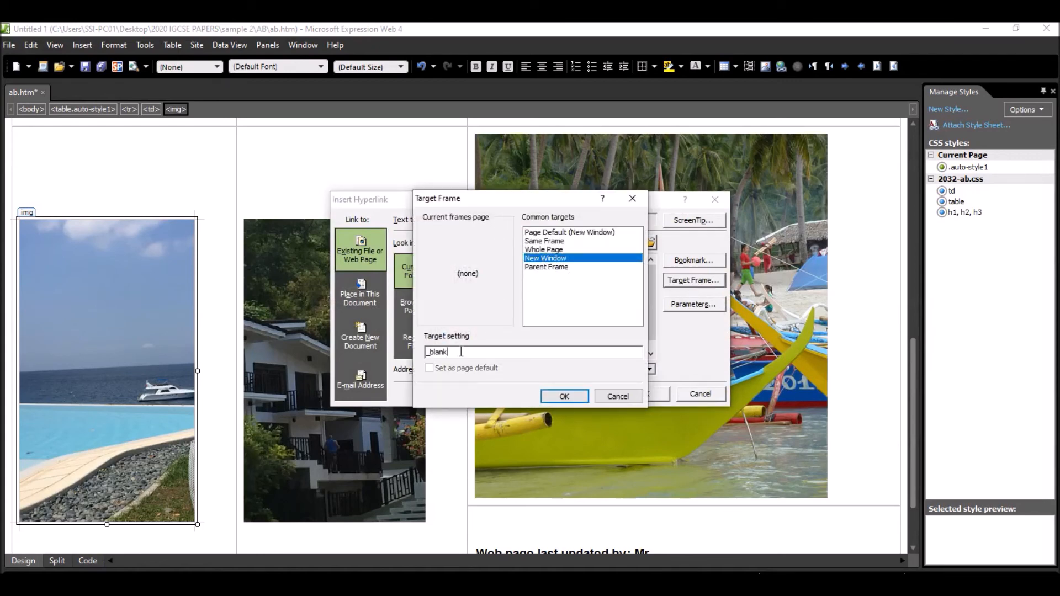
{"action": "key", "text": "BackSpace"}
{"action": "key", "text": "BackSpace"}
{"action": "key", "text": "BackSpace"}
{"action": "key", "text": "BackSpace"}
{"action": "key", "text": "BackSpace"}
{"action": "key", "text": "BackSpace"}
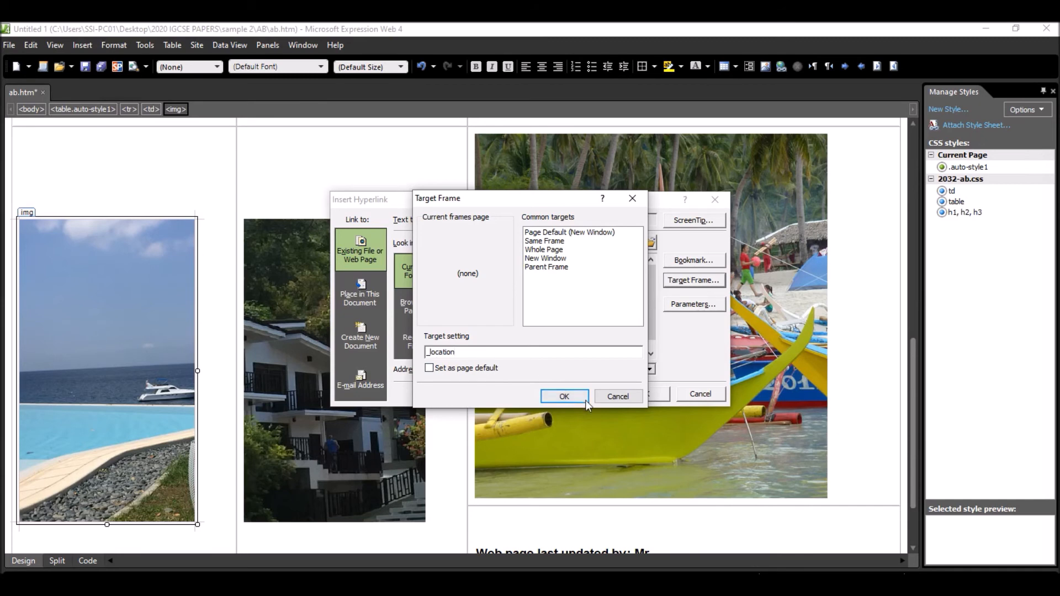
{"action": "left_click", "coordinate": [563, 396]}
{"action": "left_click", "coordinate": [644, 394]}
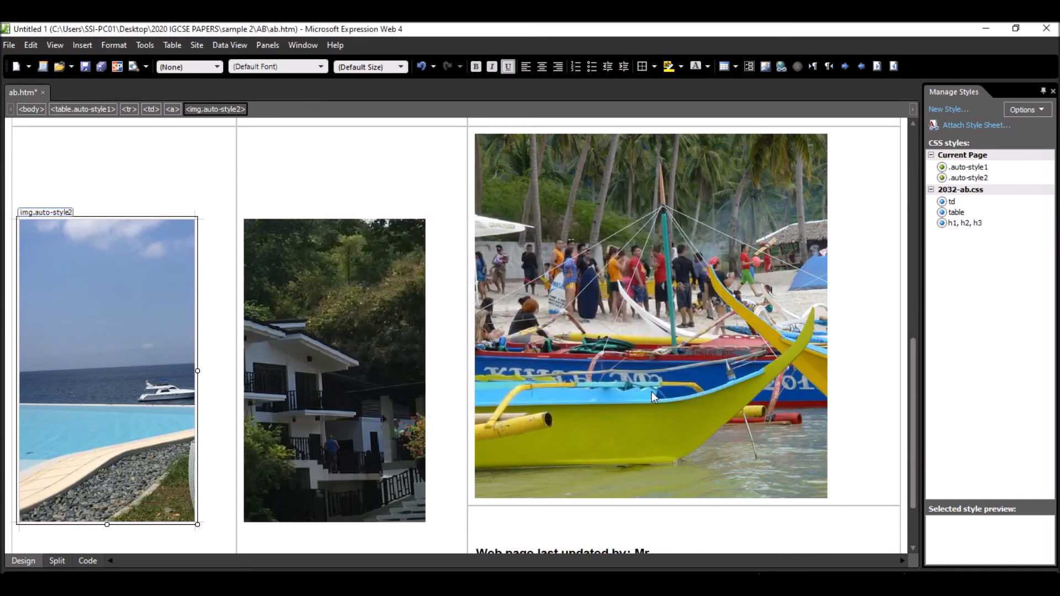
{"action": "left_click", "coordinate": [84, 66]}
- Switch to the exam paper in Edge and copy the e-mail address given in step 12
{"action": "key", "text": "alt+Tab"}
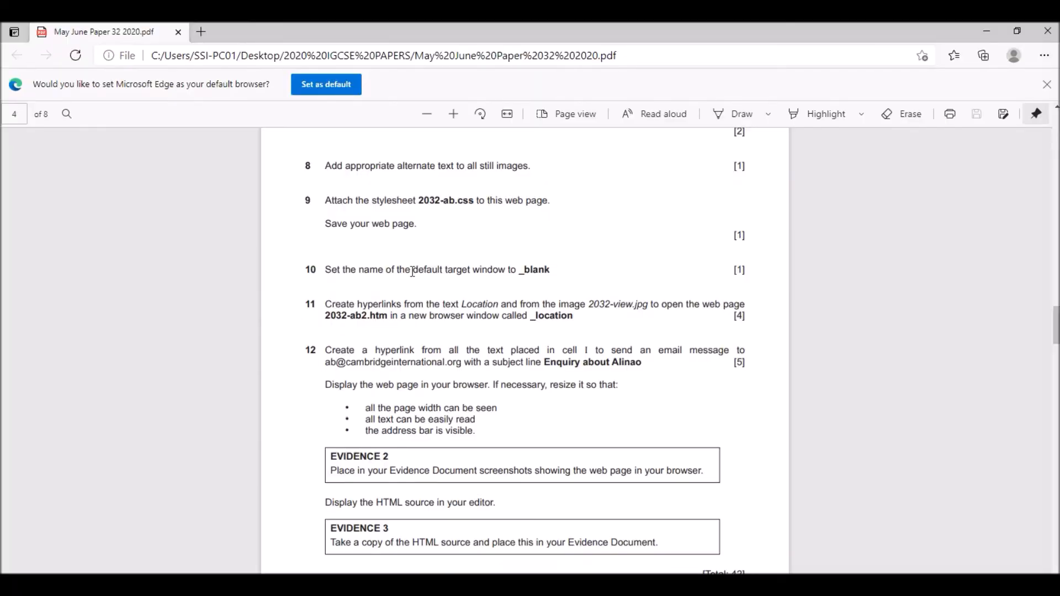
{"action": "scroll", "coordinate": [425, 291], "scroll_direction": "down", "scroll_amount": 5}
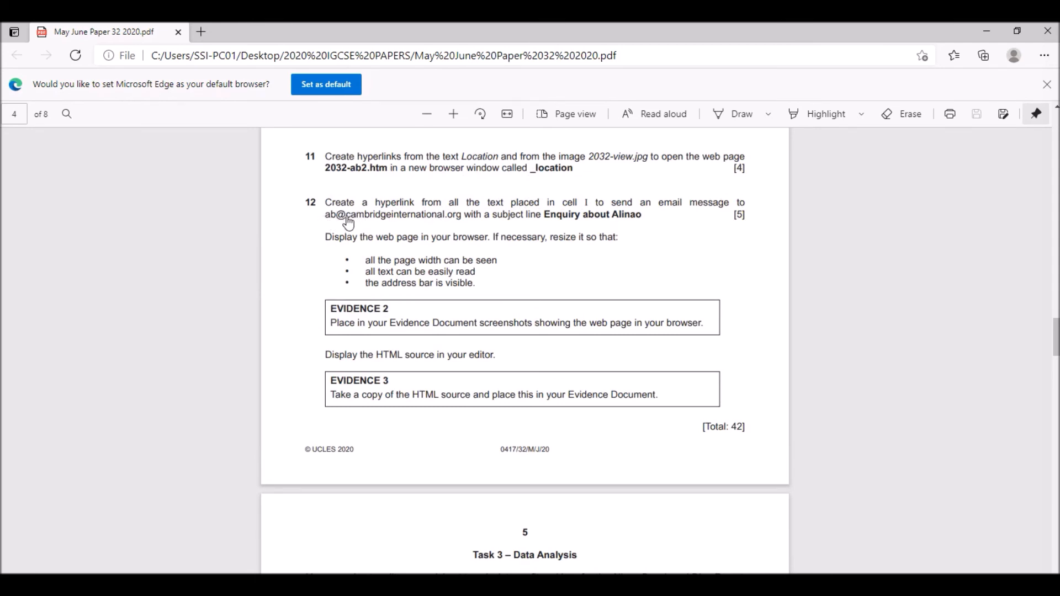
{"action": "left_click", "coordinate": [456, 221]}
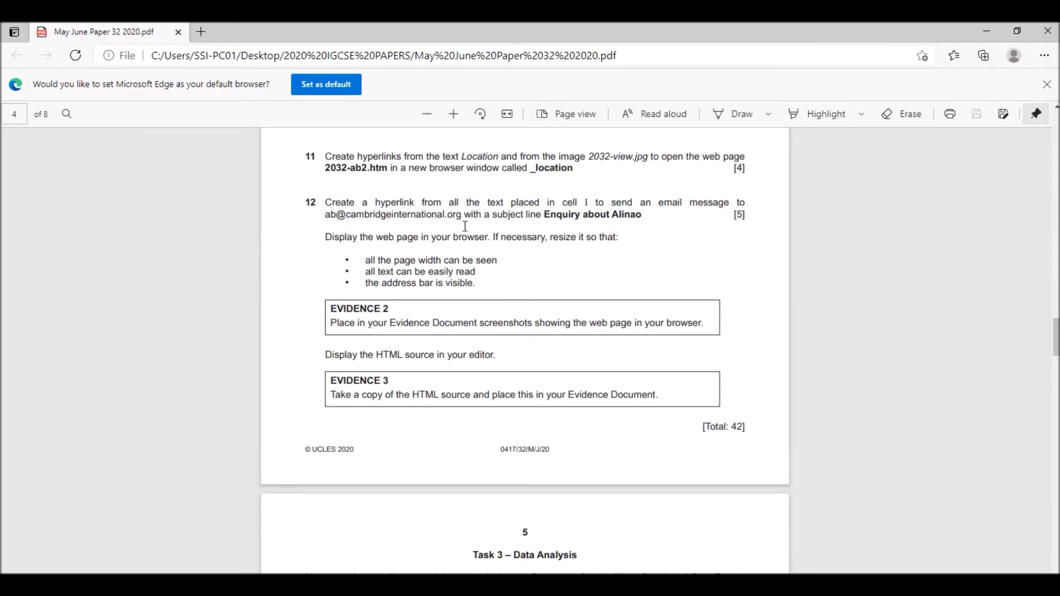
{"action": "left_click", "coordinate": [770, 457]}
{"action": "left_click_drag", "start_coordinate": [482, 215], "coordinate": [329, 214]}
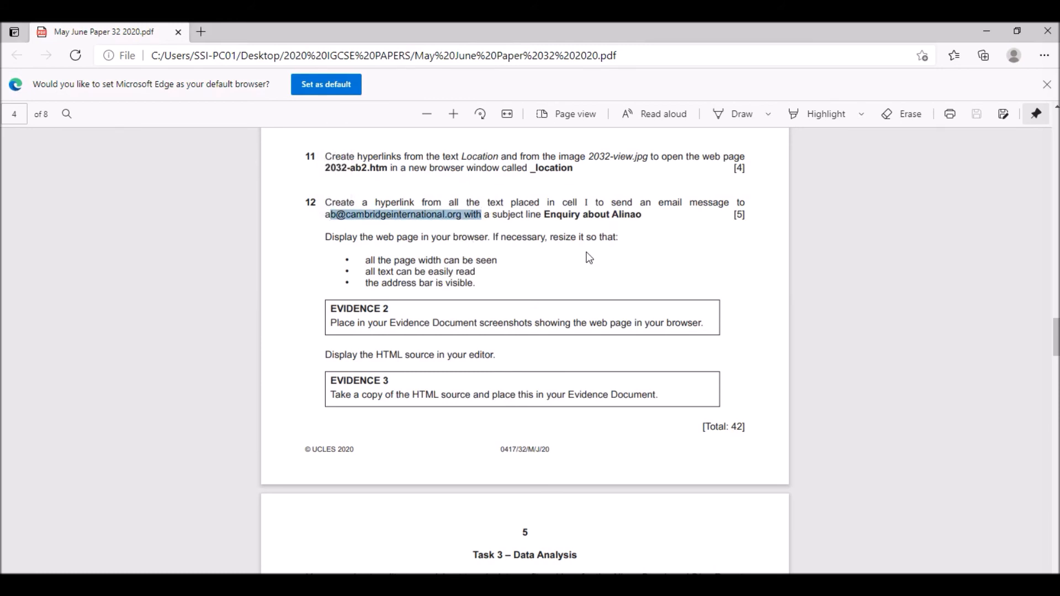
{"action": "left_click", "coordinate": [476, 227]}
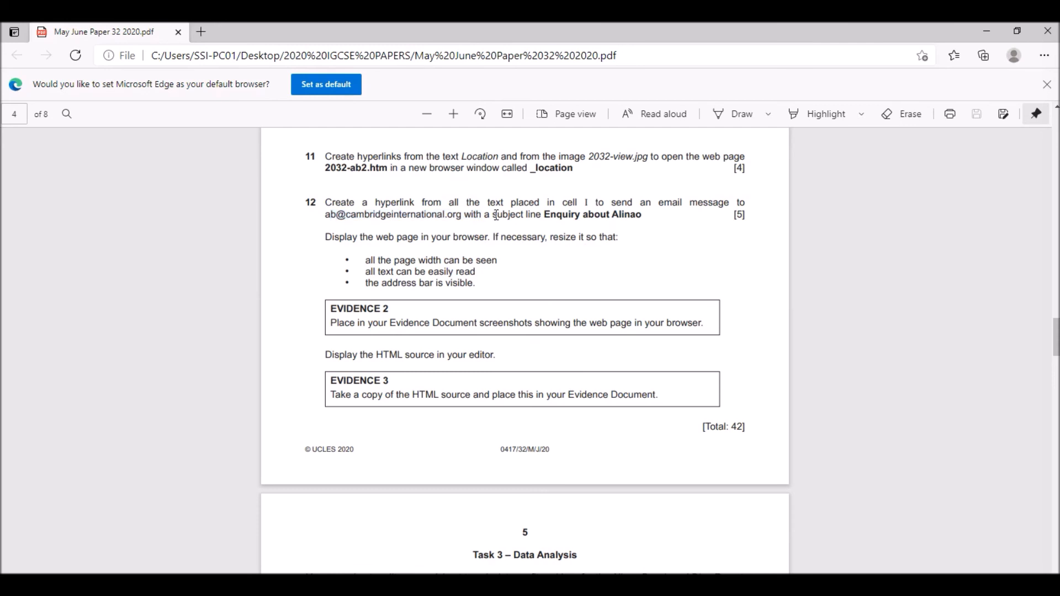
{"action": "left_click_drag", "start_coordinate": [485, 216], "coordinate": [334, 234]}
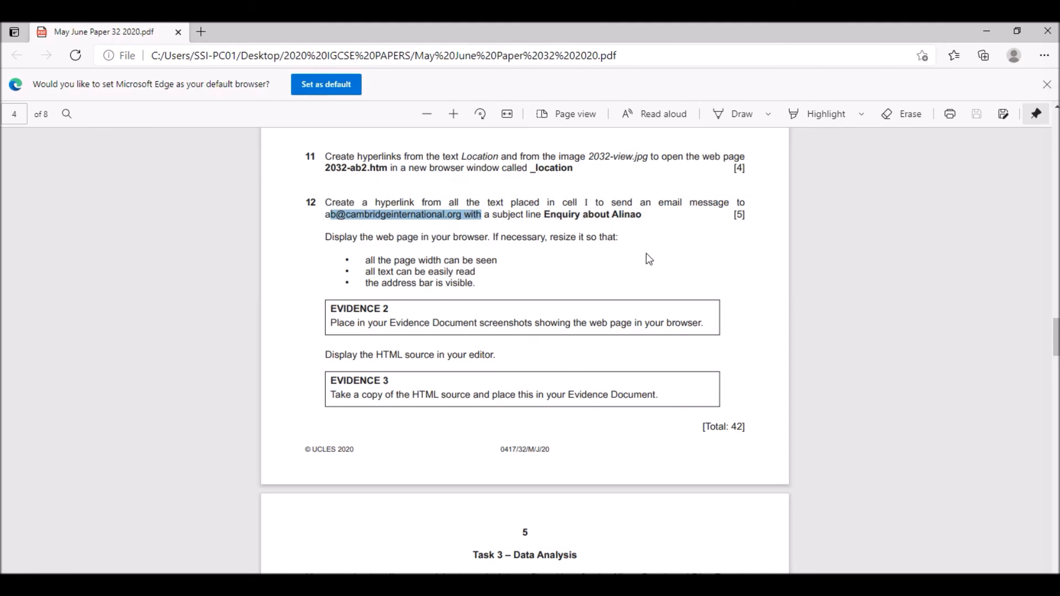
- Switch back to Expression Web and start an e-mail hyperlink from the "Web page last updated by" text, entering the e-mail address from step 12
{"action": "key", "text": "alt+Tab"}
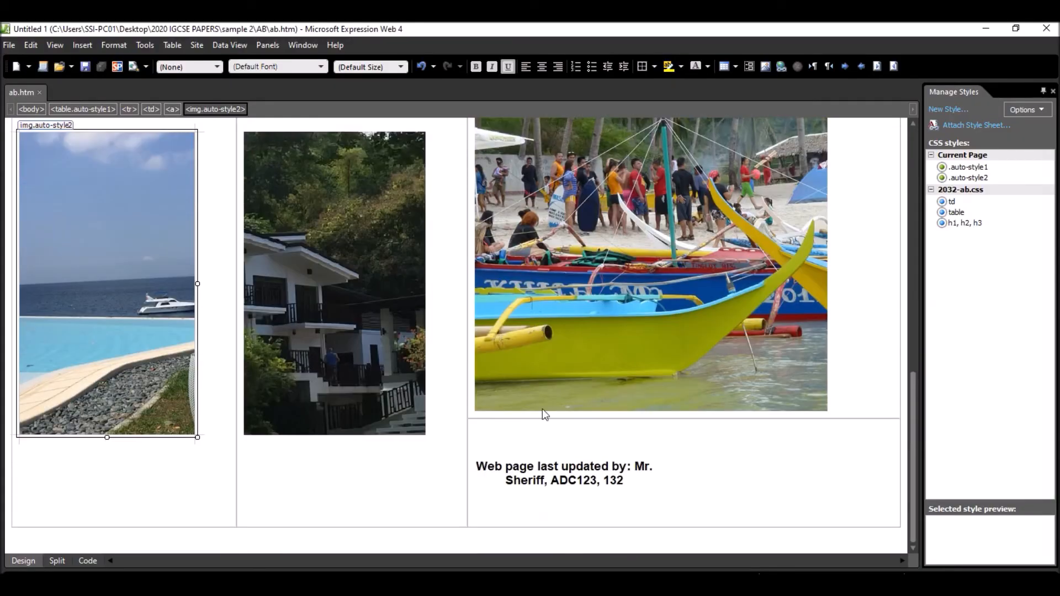
{"action": "left_click", "coordinate": [617, 481]}
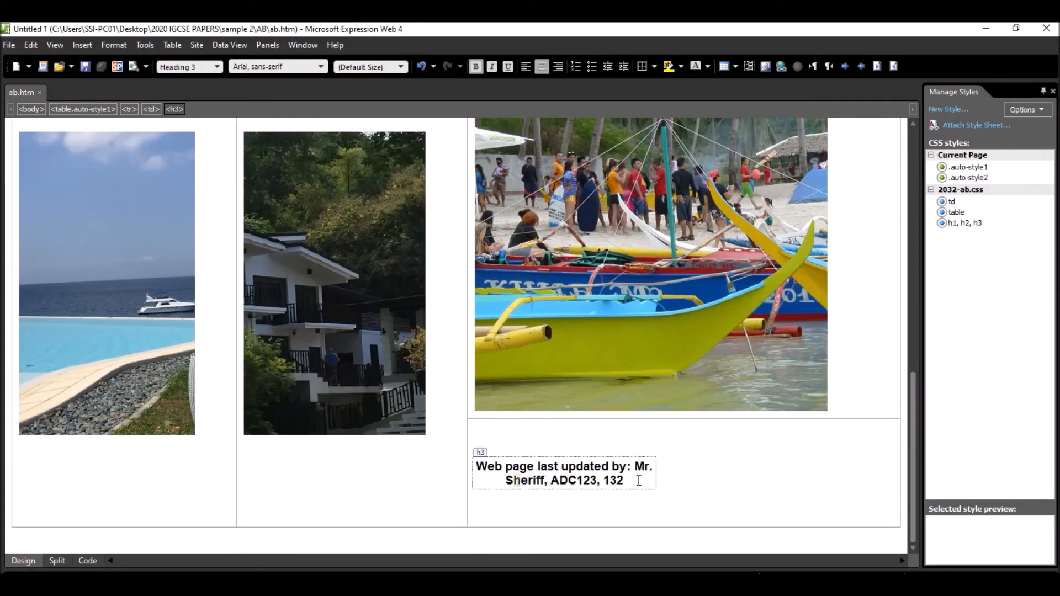
{"action": "double_click", "coordinate": [586, 472]}
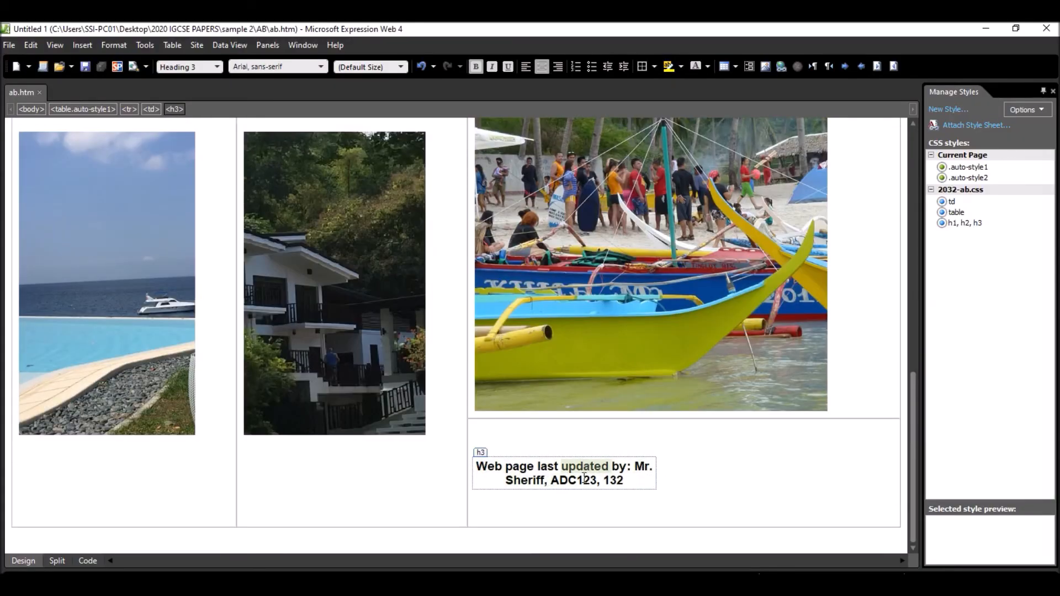
{"action": "key", "text": "ctrl+a"}
{"action": "left_click", "coordinate": [575, 472]}
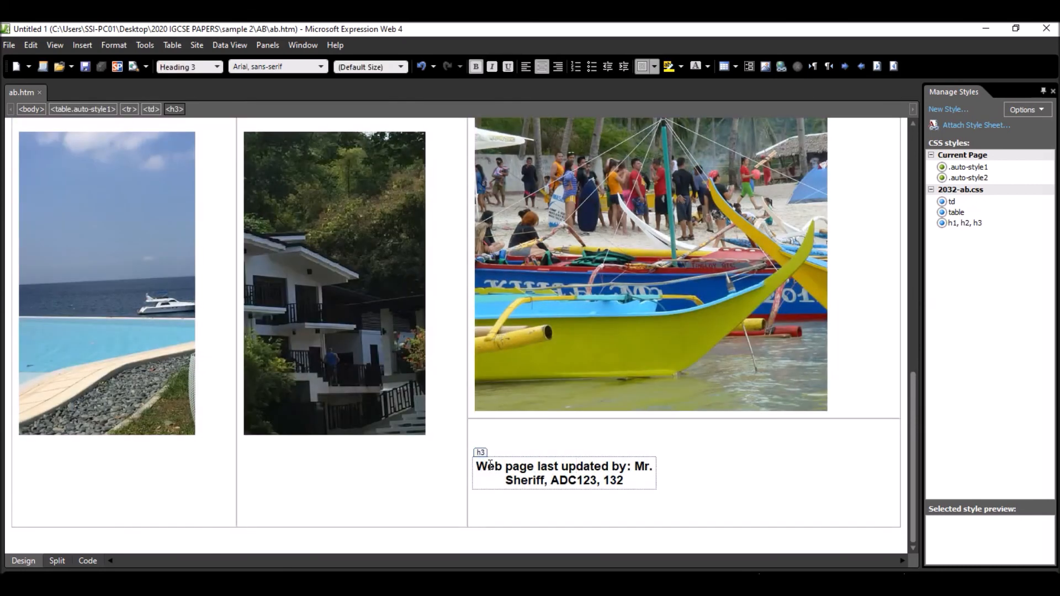
{"action": "left_click_drag", "start_coordinate": [484, 470], "coordinate": [627, 482]}
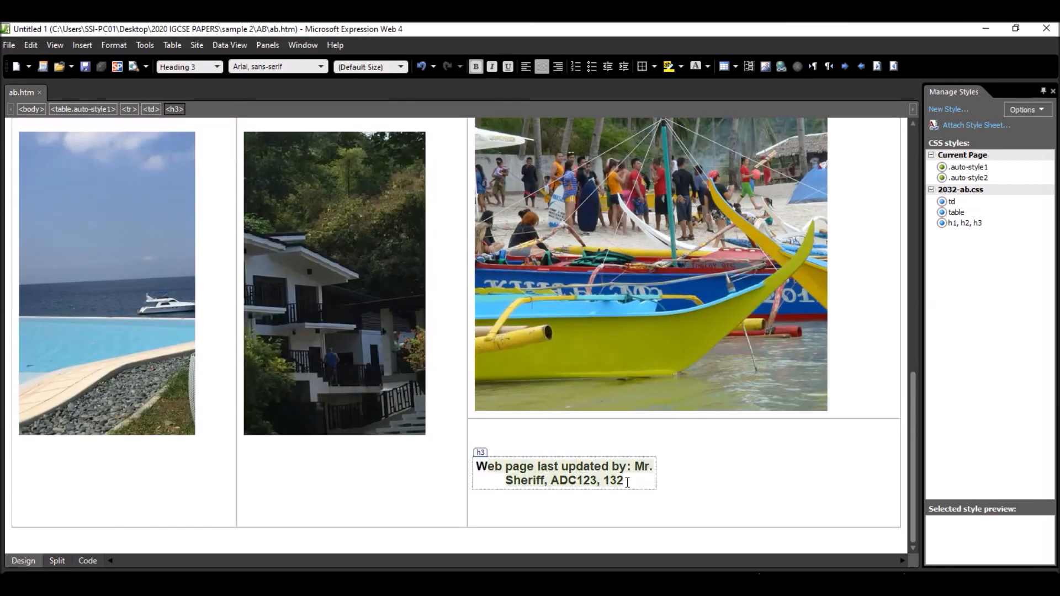
{"action": "right_click", "coordinate": [572, 472]}
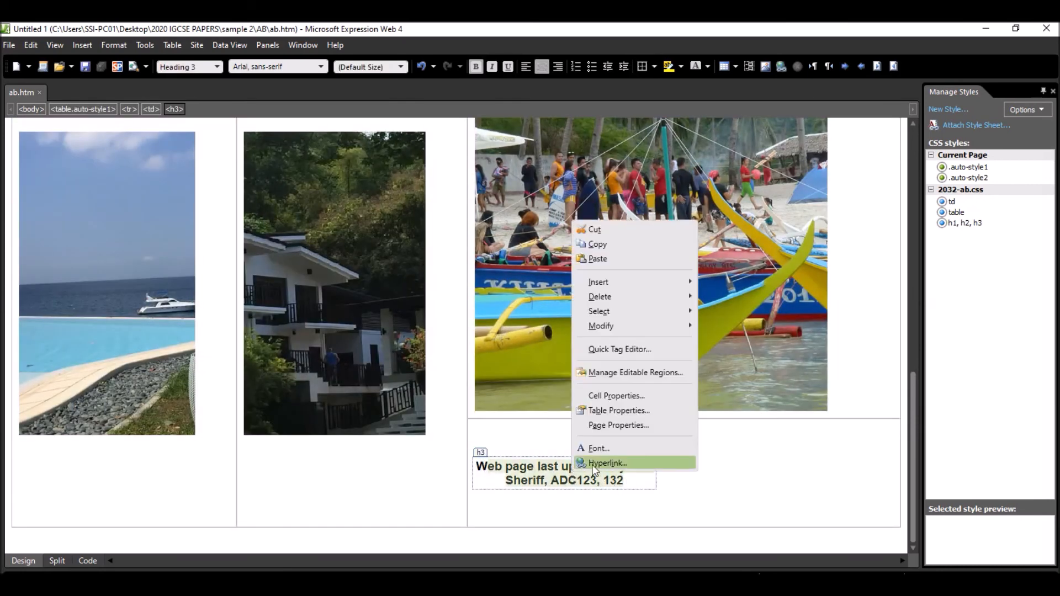
{"action": "left_click", "coordinate": [621, 463]}
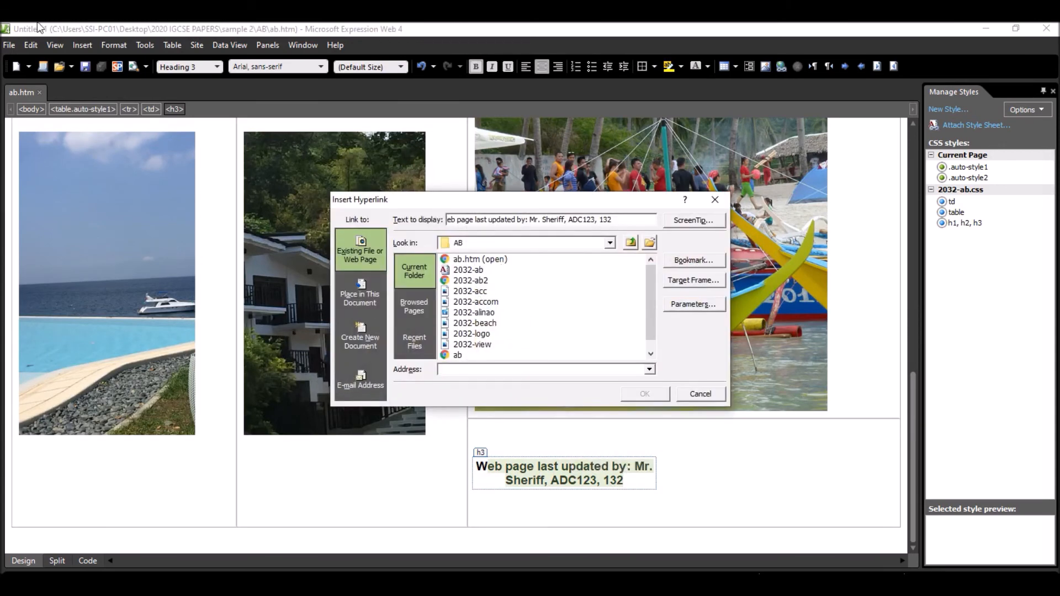
{"action": "left_click", "coordinate": [360, 384]}
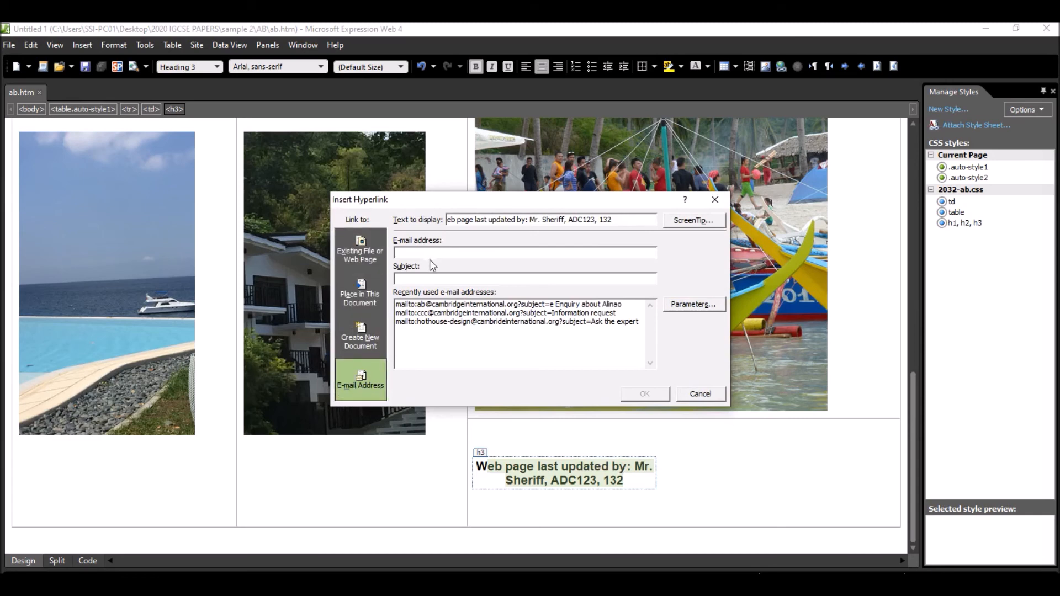
{"action": "key", "text": "ctrl+v"}
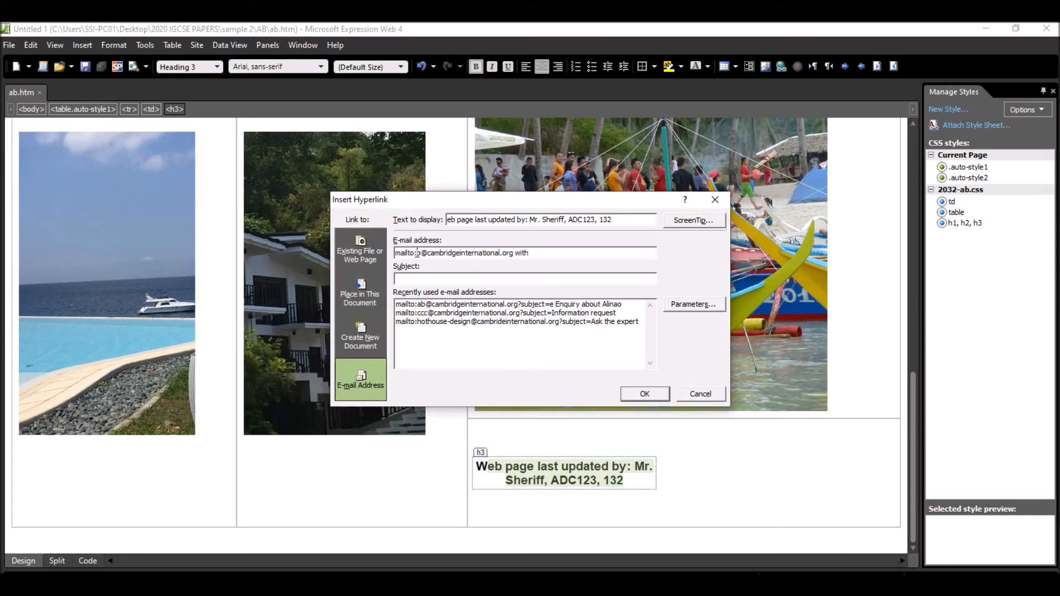
{"action": "type", "text": "ab"}
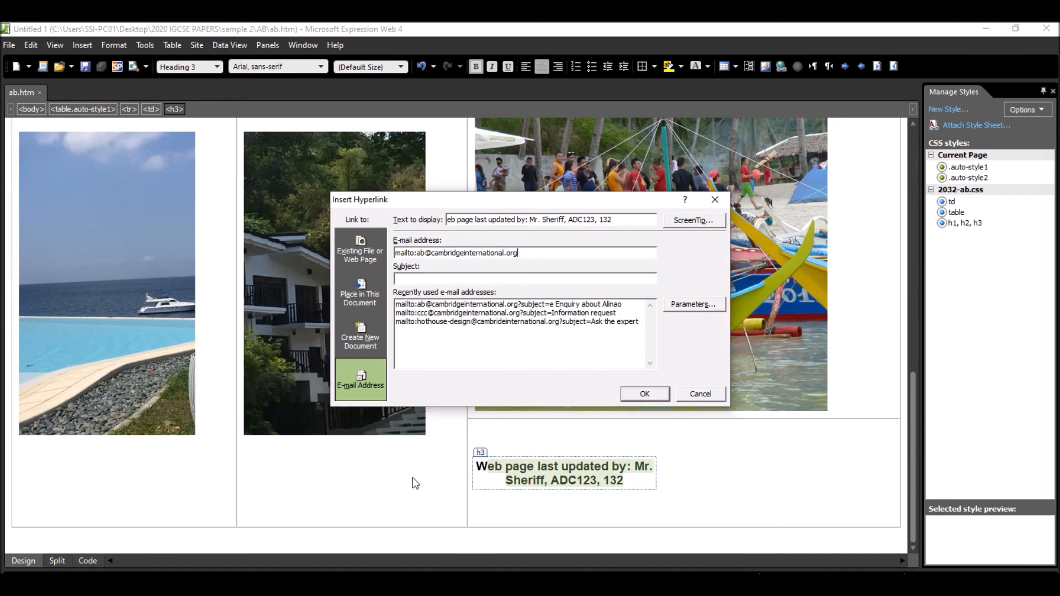
- Copy the subject line Enquiry about Alinao from the exam paper into the e-mail hyperlink's subject and create the link
{"action": "key", "text": "alt+Tab"}
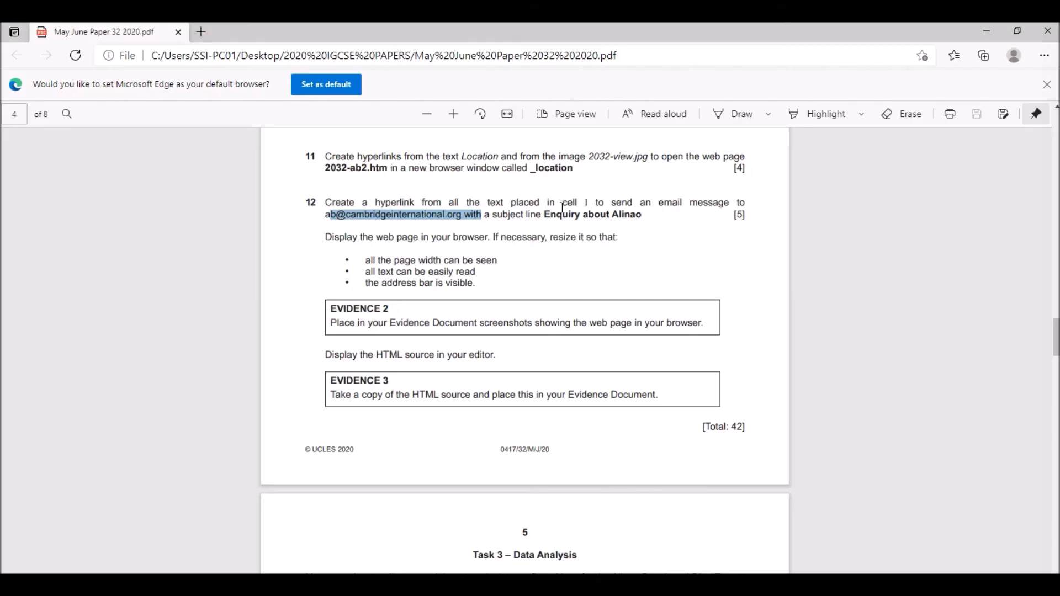
{"action": "left_click_drag", "start_coordinate": [547, 214], "coordinate": [638, 213]}
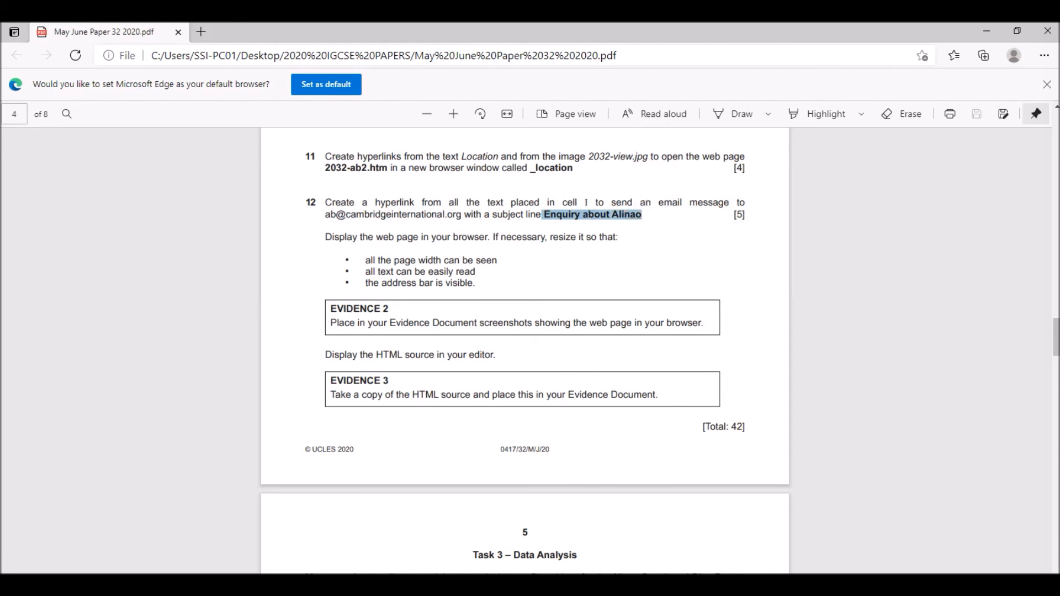
{"action": "key", "text": "alt+Tab"}
{"action": "left_click", "coordinate": [431, 277]}
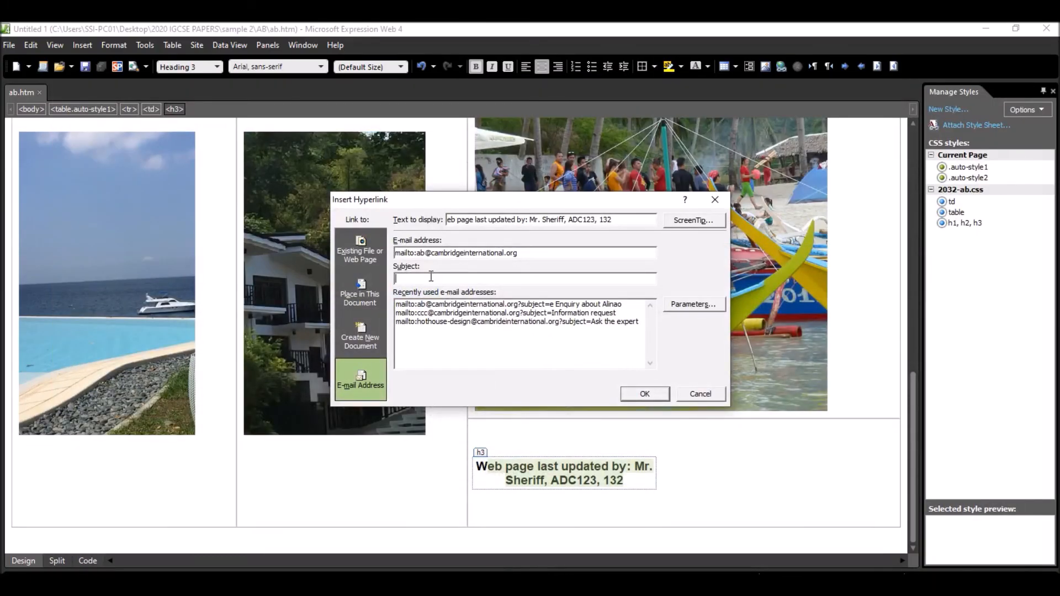
{"action": "type", "text": "Enquiry about Alinao"}
{"action": "left_click", "coordinate": [501, 539]}
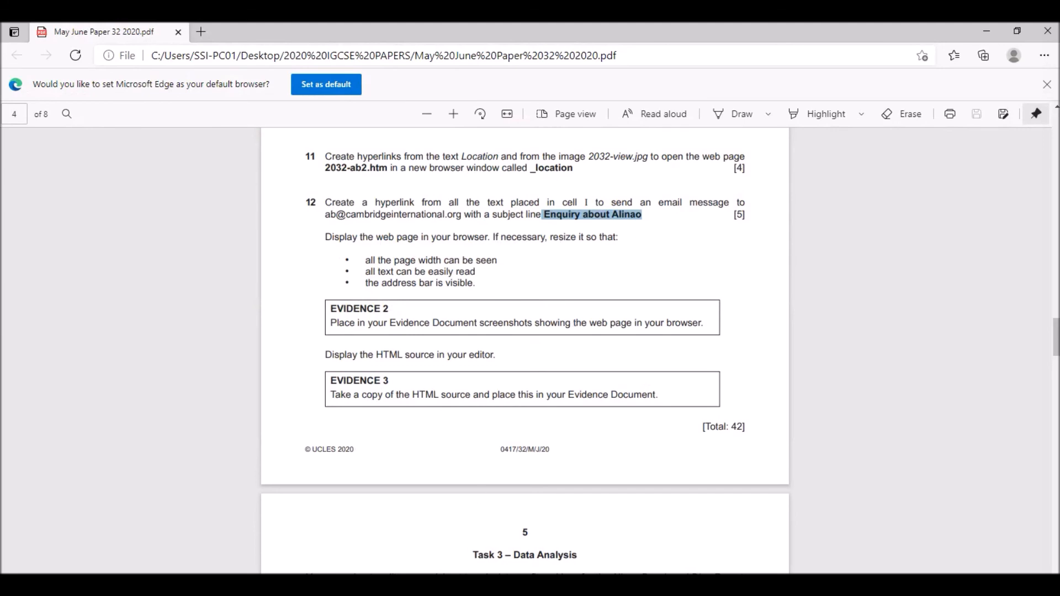
{"action": "key", "text": "alt+Tab"}
{"action": "left_click", "coordinate": [645, 394]}
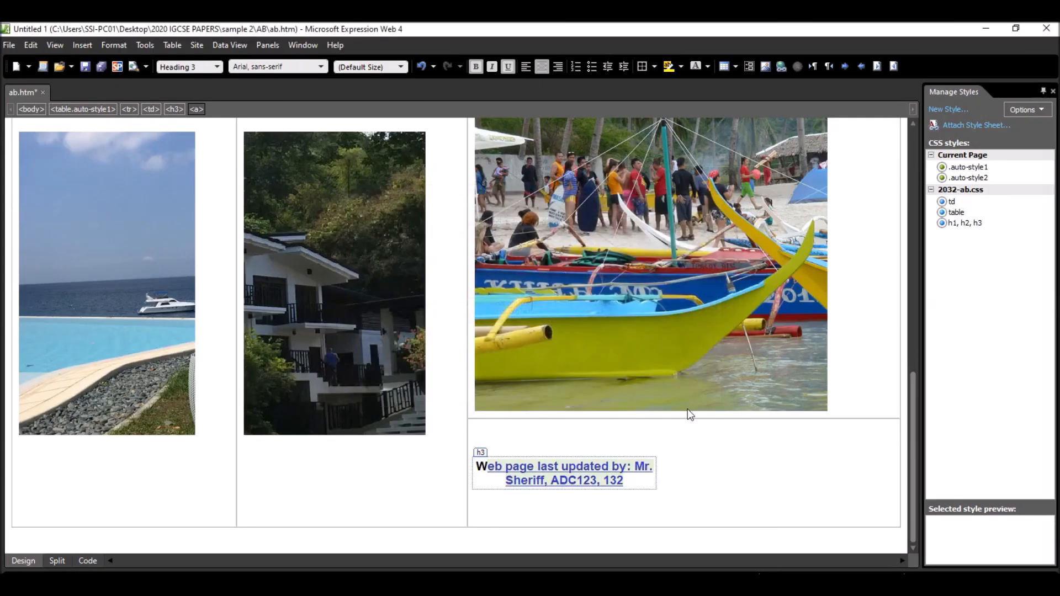
- Check the exam paper's display instructions, preview the web page in Internet Explorer 11, allow its blocked content and maximize the browser window
{"action": "scroll", "coordinate": [576, 248], "scroll_direction": "up", "scroll_amount": 5}
{"action": "scroll", "coordinate": [578, 258], "scroll_direction": "down", "scroll_amount": 3}
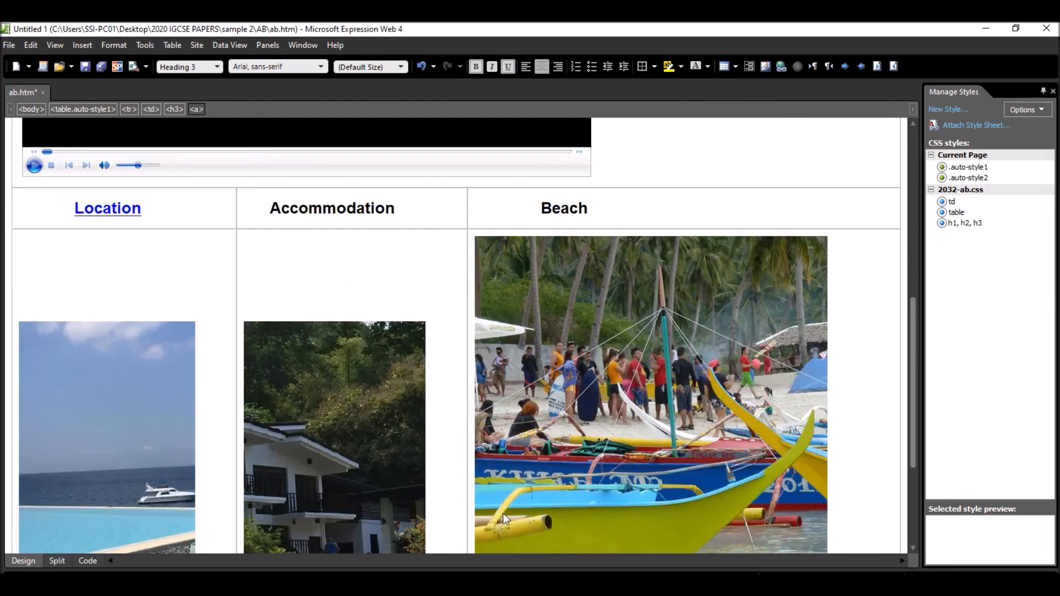
{"action": "key", "text": "alt+Tab"}
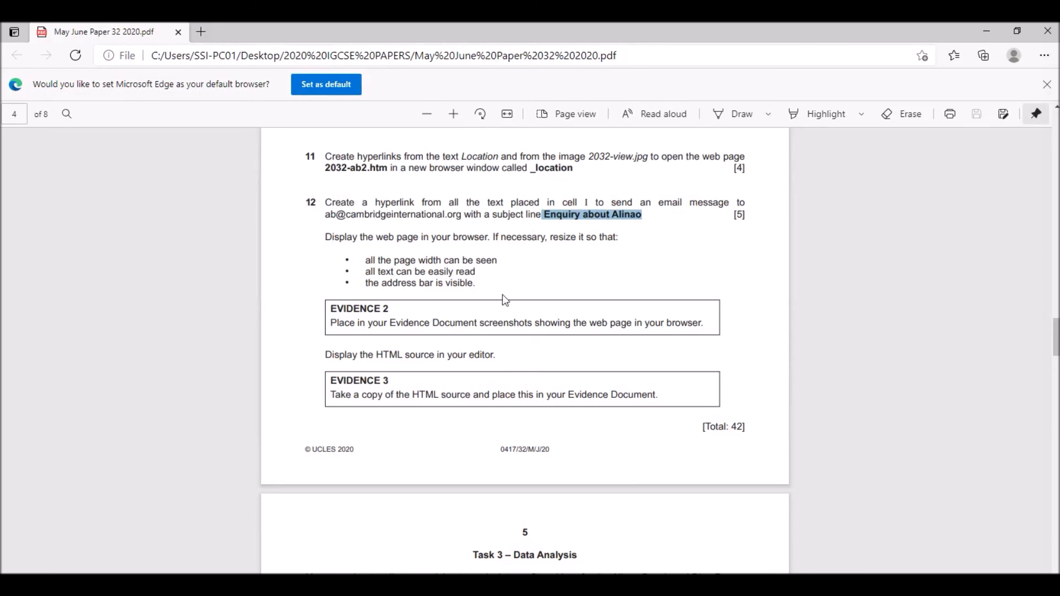
{"action": "key", "text": "alt+Tab"}
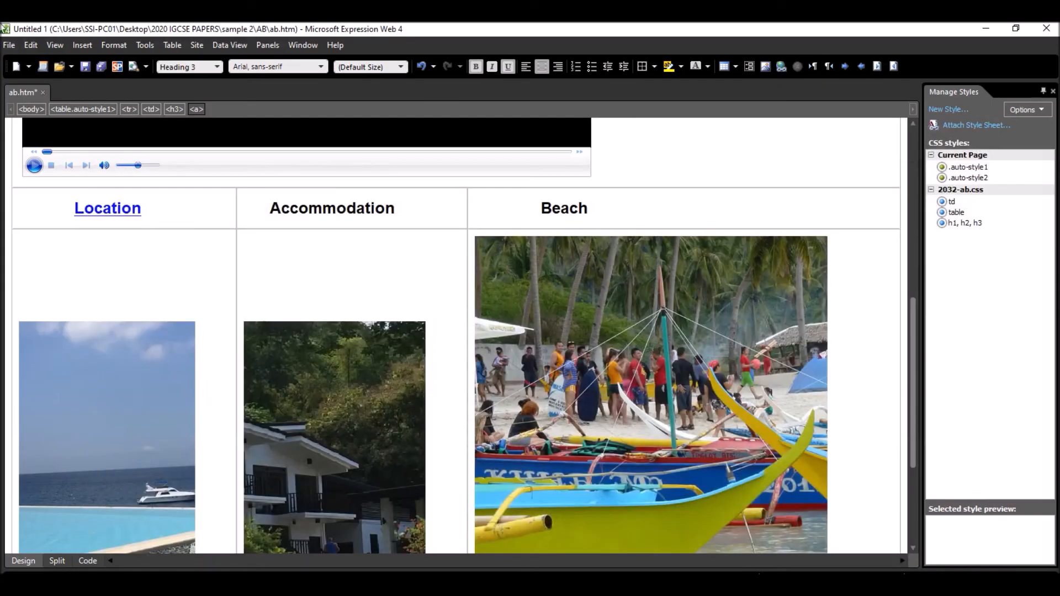
{"action": "left_click", "coordinate": [9, 45]}
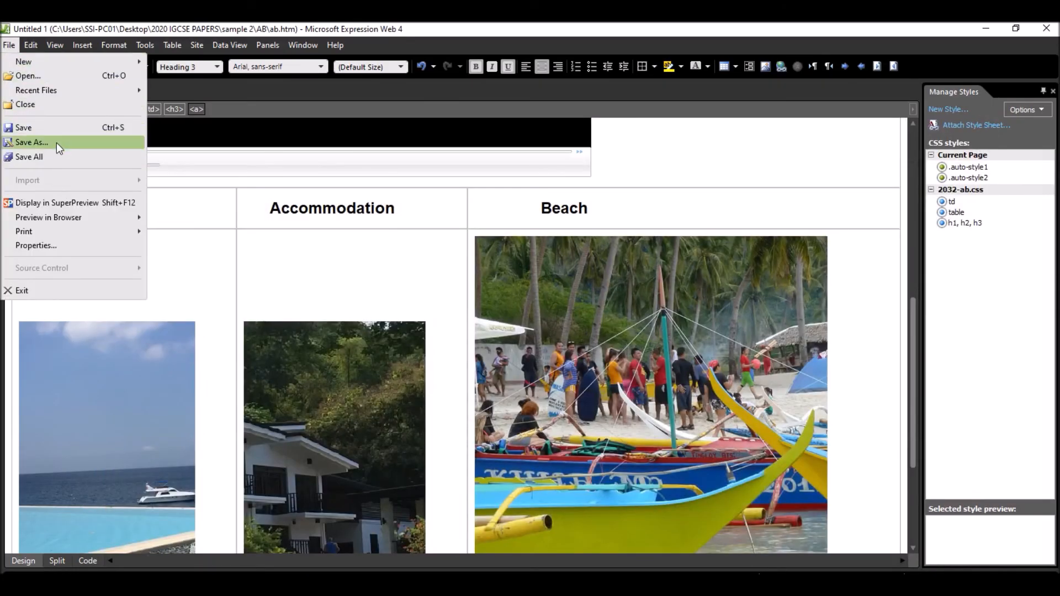
{"action": "mouse_move", "coordinate": [105, 217]}
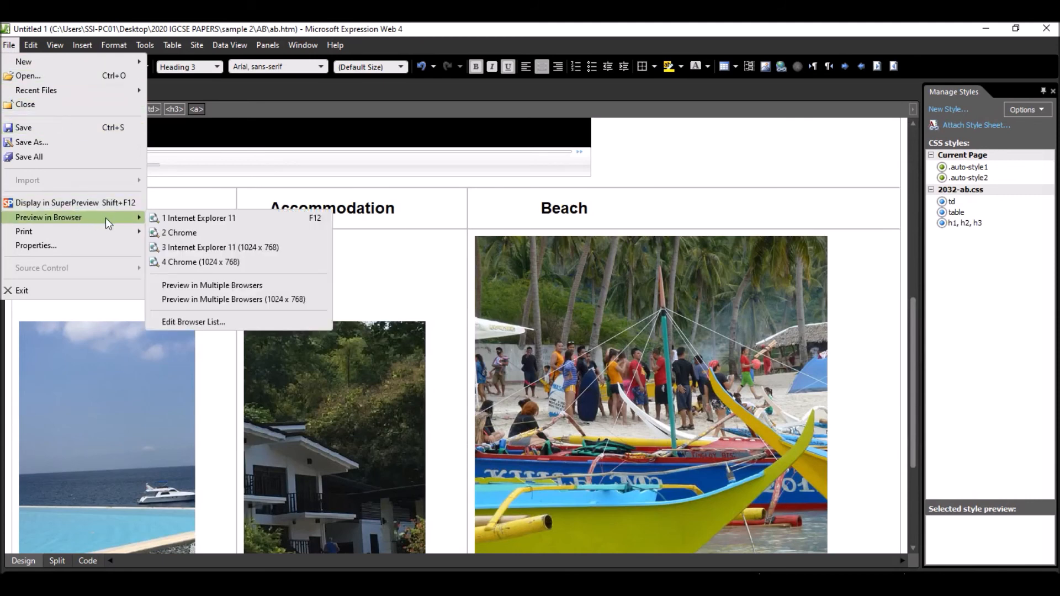
{"action": "left_click", "coordinate": [211, 219]}
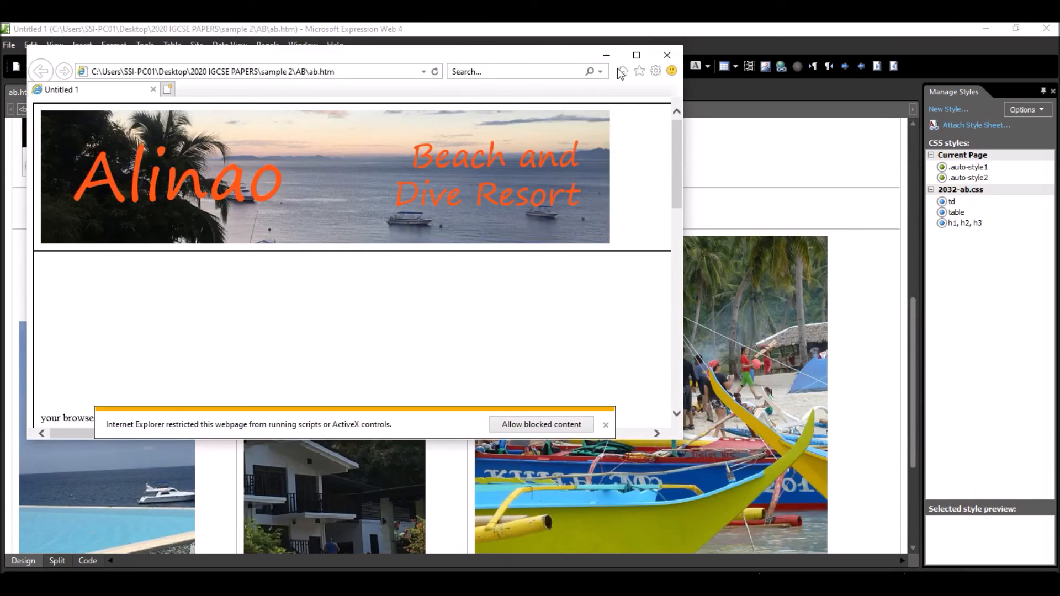
{"action": "left_click", "coordinate": [524, 424]}
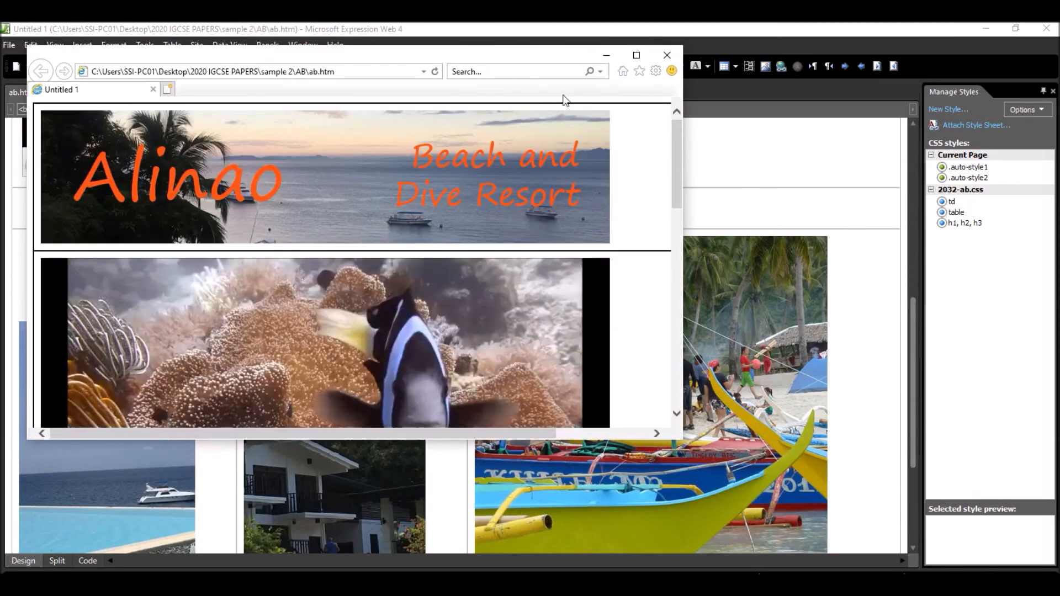
{"action": "left_click", "coordinate": [637, 55]}
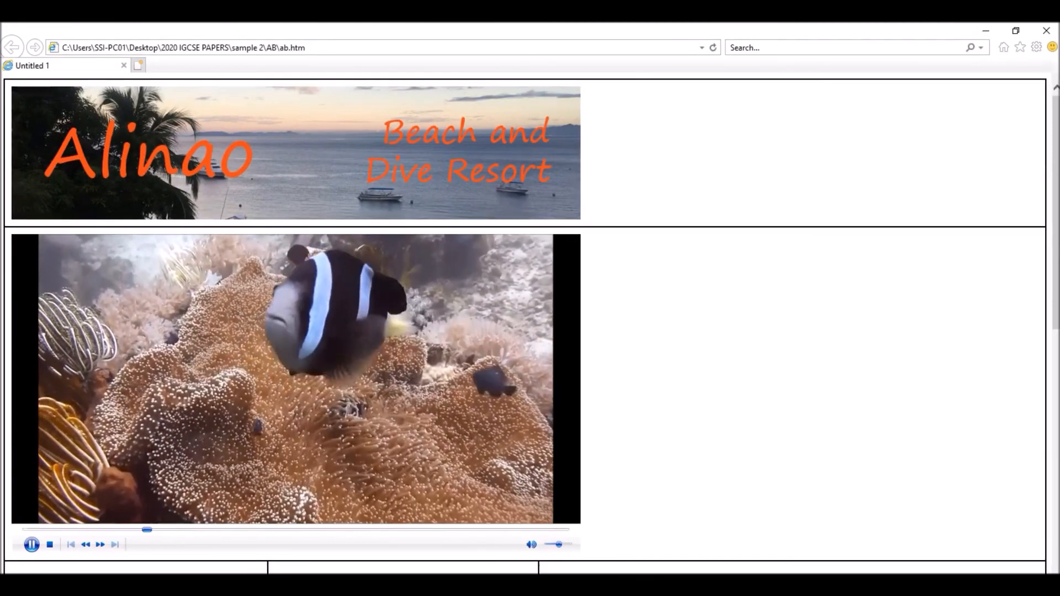
- Pause the underwater video, zoom the page out while keeping its text readable, and return to the exam paper's display requirements
{"action": "left_click", "coordinate": [162, 487]}
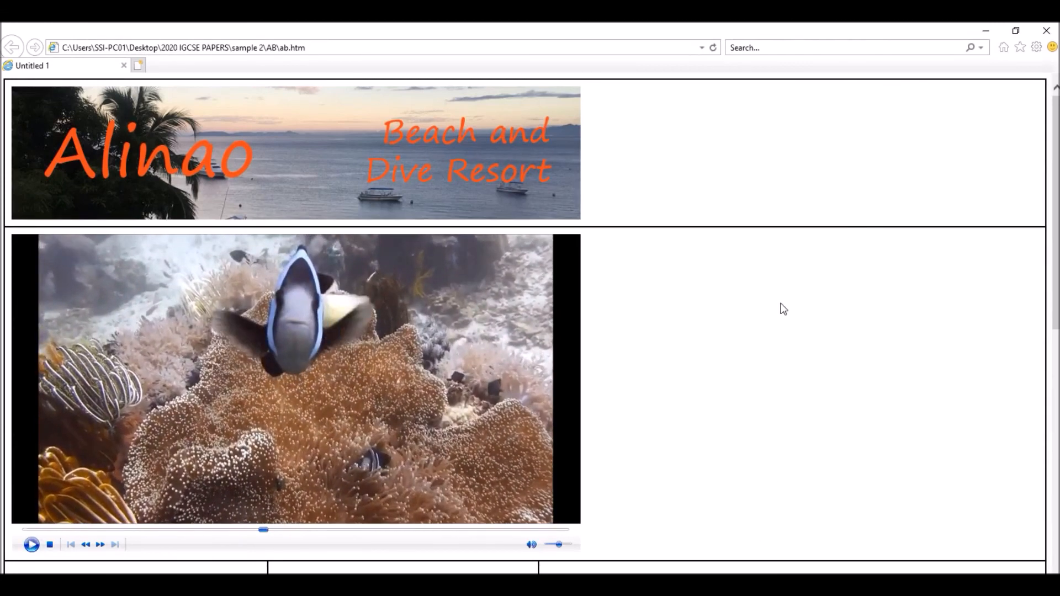
{"action": "key", "text": "ctrl+minus"}
{"action": "key", "text": "ctrl+minus"}
{"action": "key", "text": "ctrl+minus"}
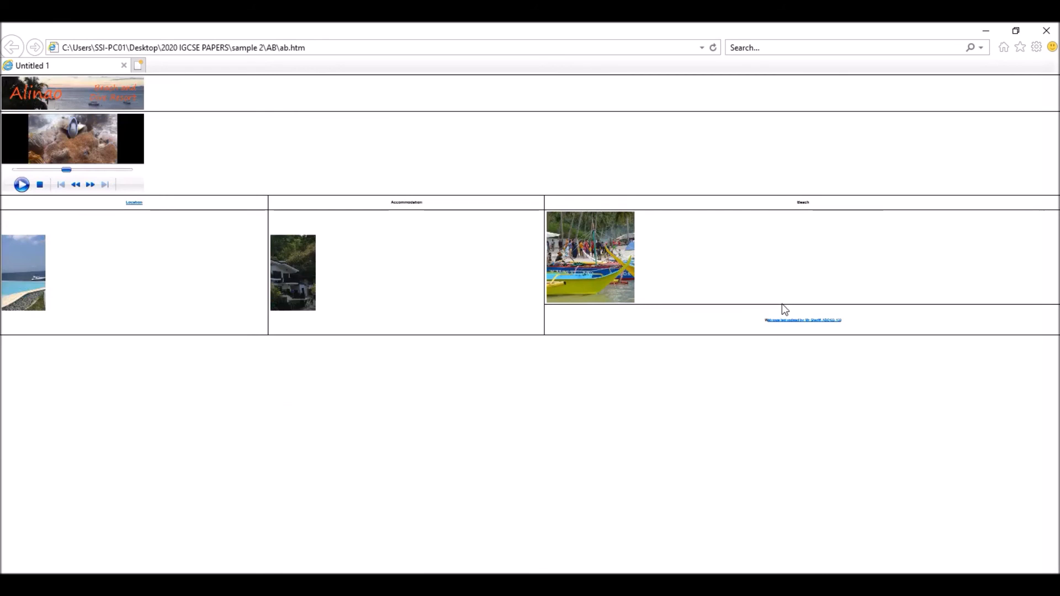
{"action": "key", "text": "ctrl+0"}
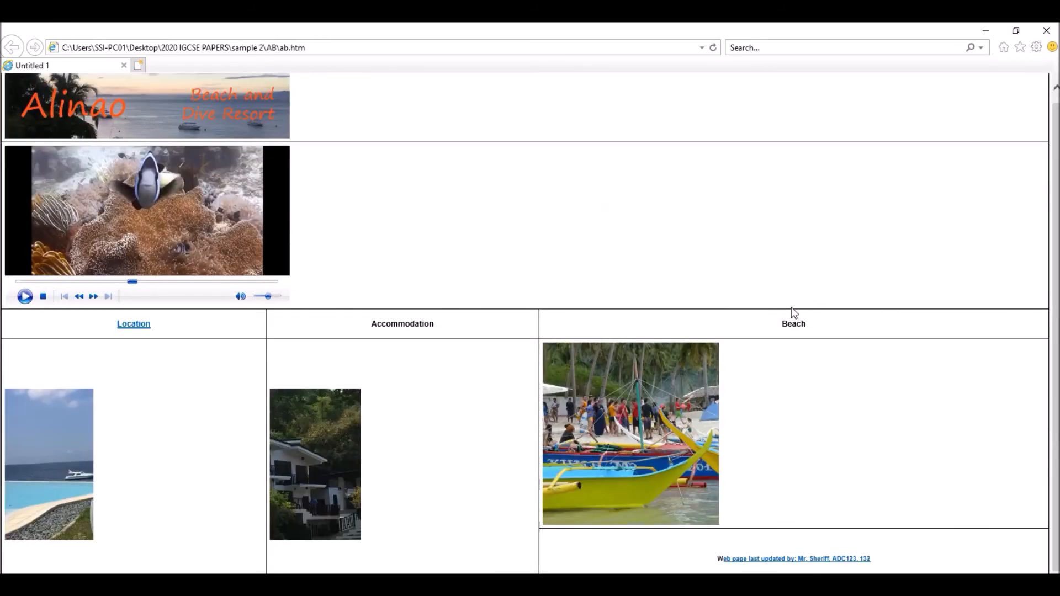
{"action": "scroll", "coordinate": [791, 307], "scroll_direction": "up", "scroll_amount": 1}
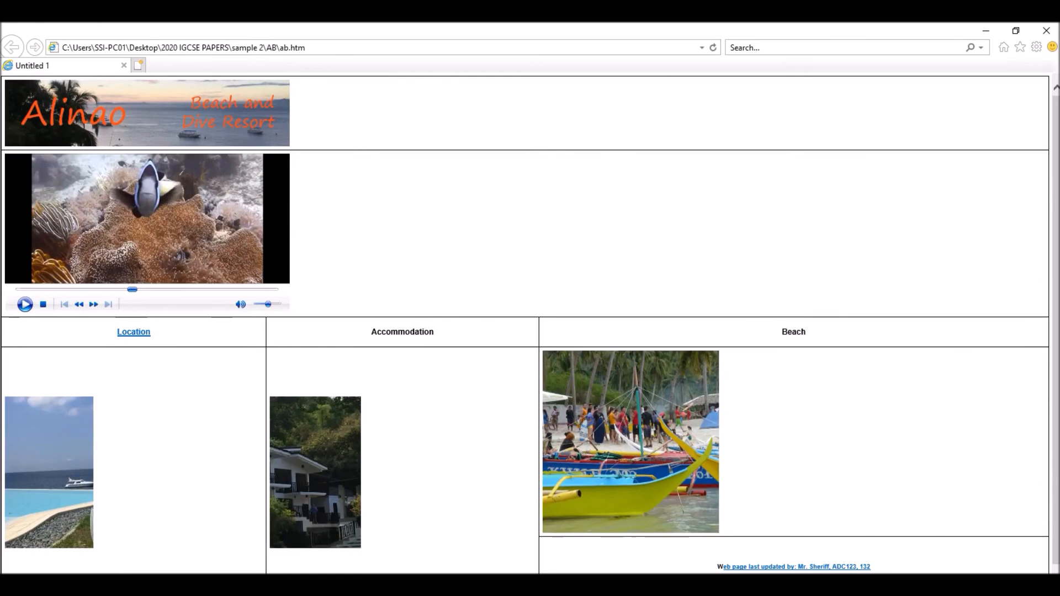
{"action": "key", "text": "alt+Tab"}
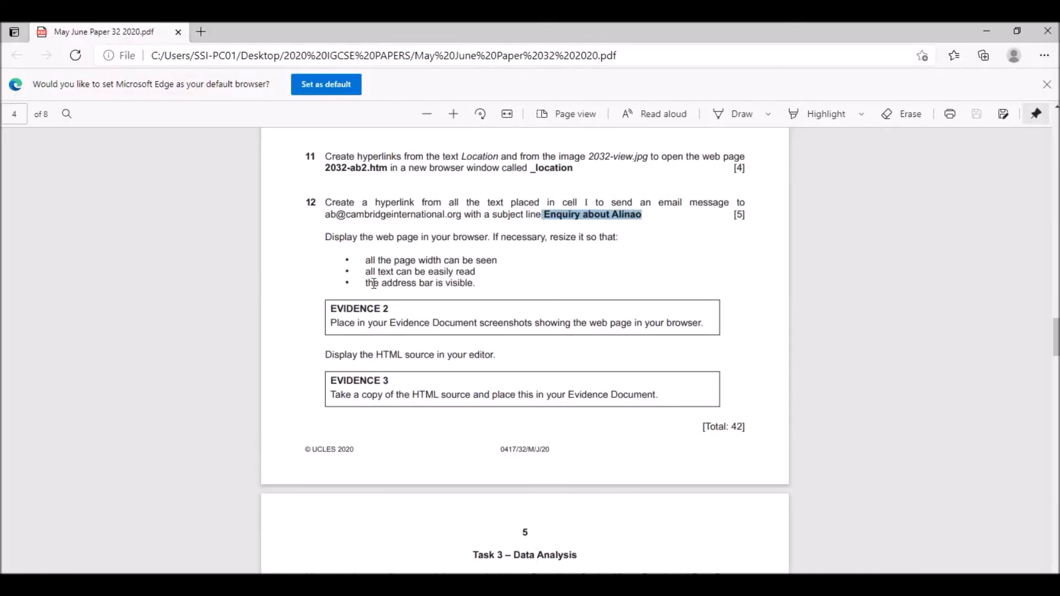
- Check the Evidence 2 requirement in the exam paper, switch to the browser and capture the full window showing ab.htm
{"action": "left_click_drag", "start_coordinate": [369, 260], "coordinate": [515, 291]}
{"action": "left_click", "coordinate": [413, 314]}
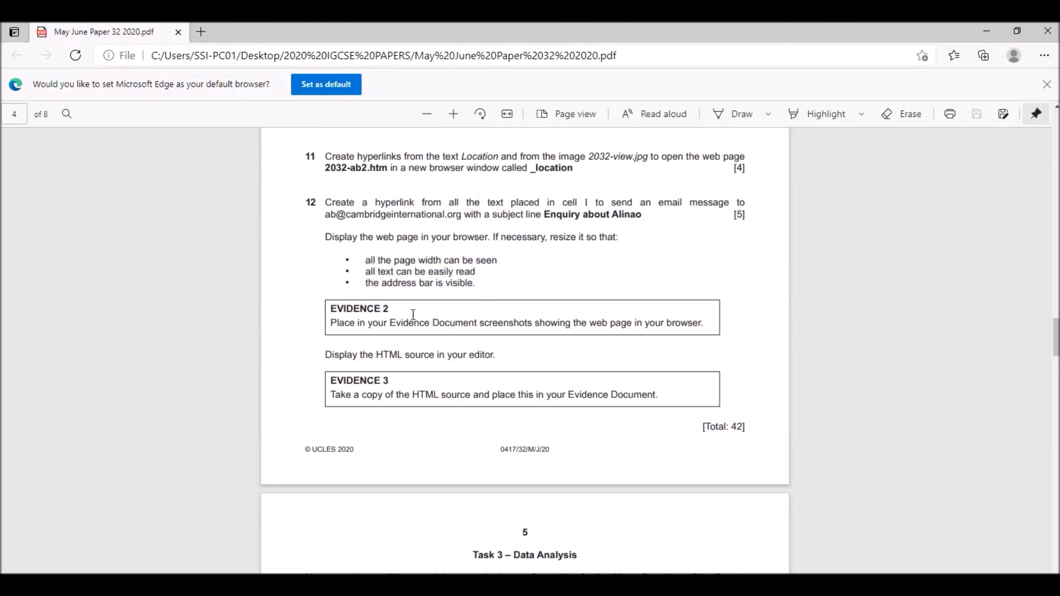
{"action": "left_click_drag", "start_coordinate": [339, 324], "coordinate": [700, 325]}
{"action": "key", "text": "alt+Tab"}
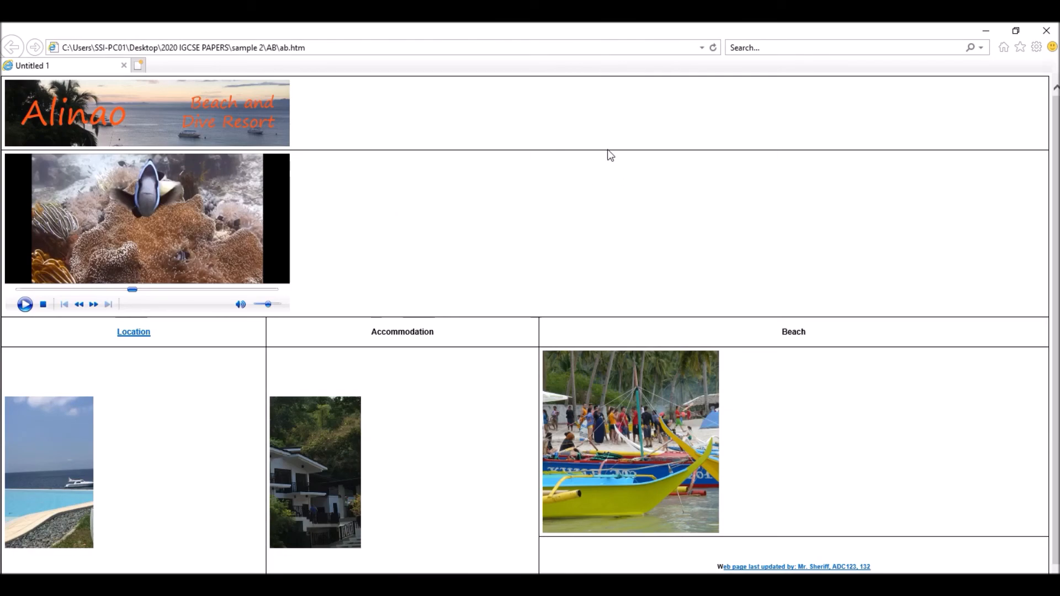
{"action": "key", "text": "Print"}
{"action": "mouse_move", "coordinate": [1, 25]}
{"action": "left_mouse_down"}
{"action": "mouse_move", "coordinate": [254, 431]}
{"action": "mouse_move", "coordinate": [743, 552]}
{"action": "mouse_move", "coordinate": [1059, 575]}
{"action": "left_mouse_up"}
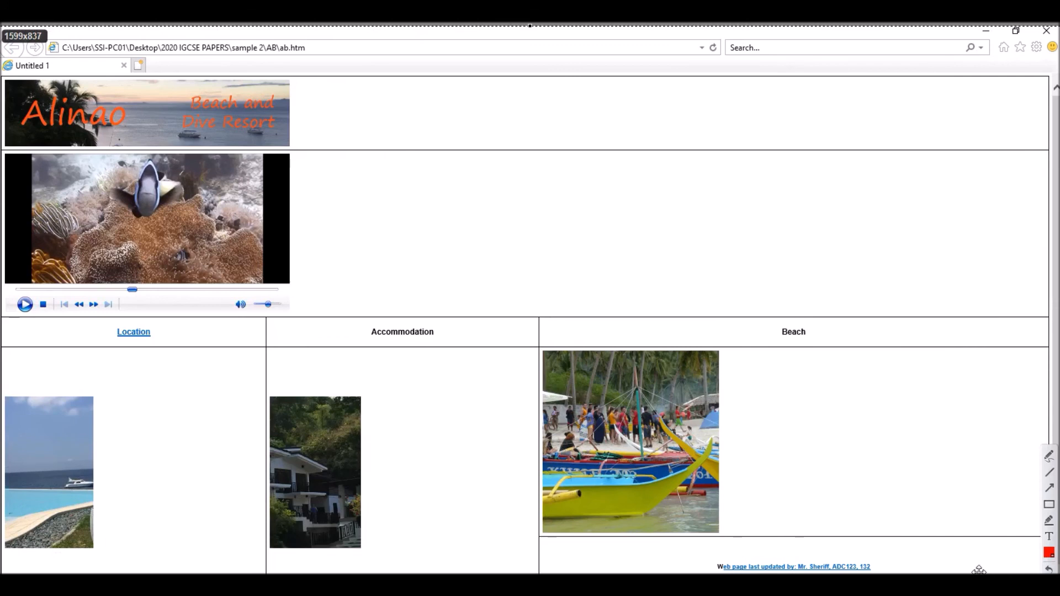
{"action": "left_click", "coordinate": [1049, 455]}
{"action": "mouse_move", "coordinate": [246, 27]}
{"action": "left_mouse_down"}
{"action": "mouse_move", "coordinate": [77, 26]}
{"action": "mouse_move", "coordinate": [37, 66]}
{"action": "mouse_move", "coordinate": [276, 56]}
{"action": "mouse_move", "coordinate": [238, 24]}
{"action": "left_mouse_up"}
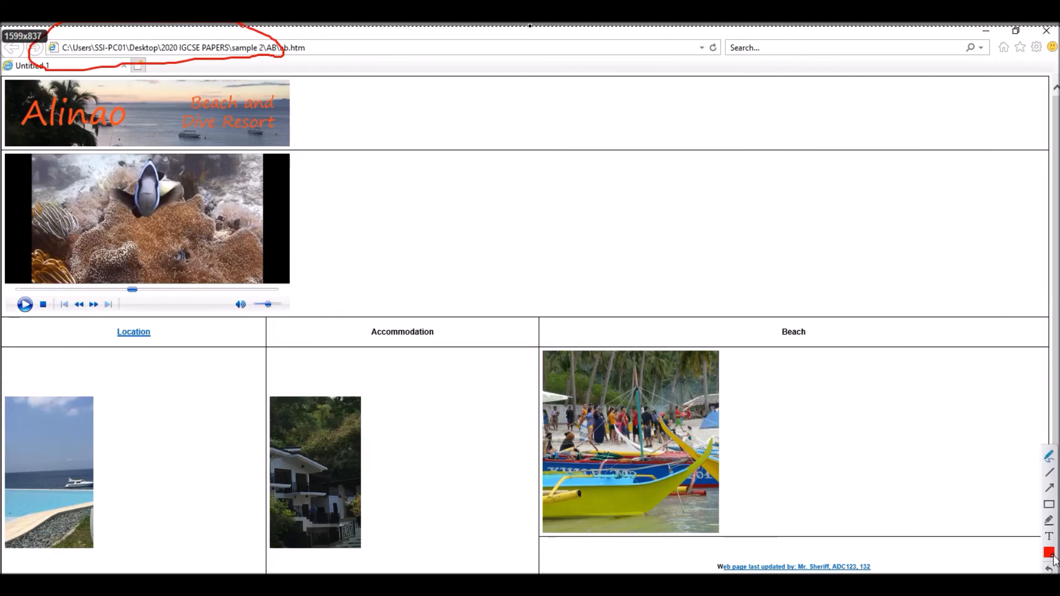
{"action": "left_click", "coordinate": [1051, 569]}
- Close the capture and paste the web page screenshot below the AB folder screenshot in the Word evidence document
{"action": "key", "text": "Escape"}
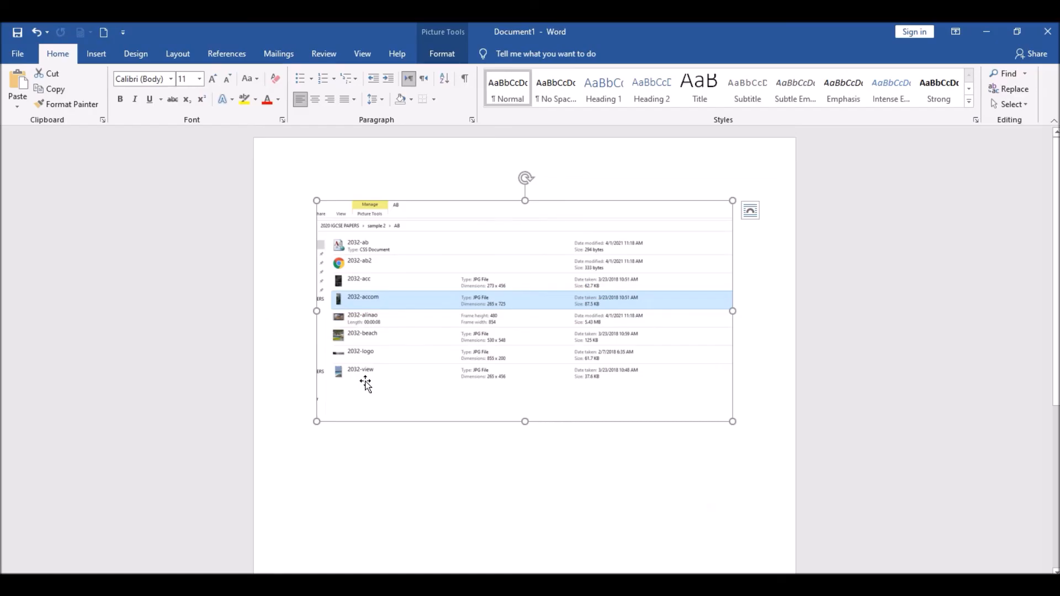
{"action": "scroll", "coordinate": [379, 442], "scroll_direction": "down", "scroll_amount": 2}
{"action": "left_click", "coordinate": [360, 458]}
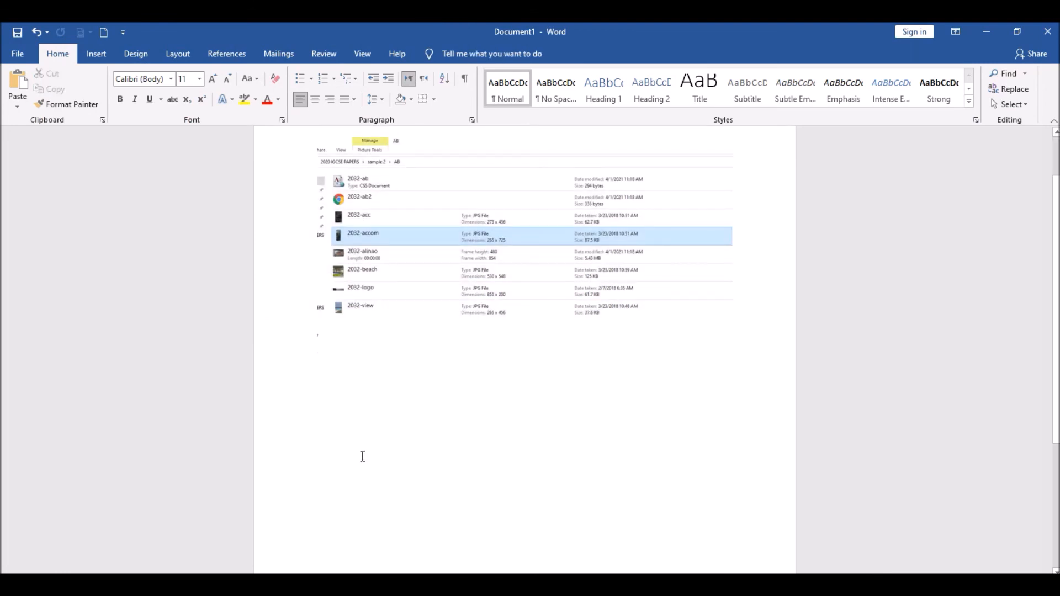
{"action": "key", "text": "ctrl+v"}
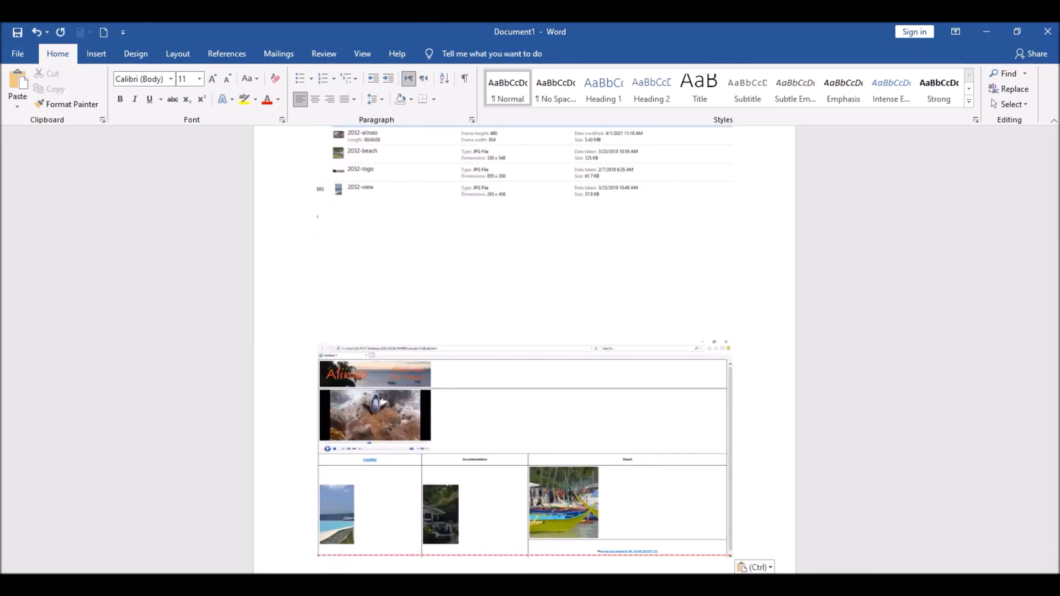
- Check the Evidence 3 requirement in the exam paper, switch to Expression Web and display the HTML source of ab.htm
{"action": "key", "text": "alt+Tab"}
{"action": "scroll", "coordinate": [406, 372], "scroll_direction": "down", "scroll_amount": 1}
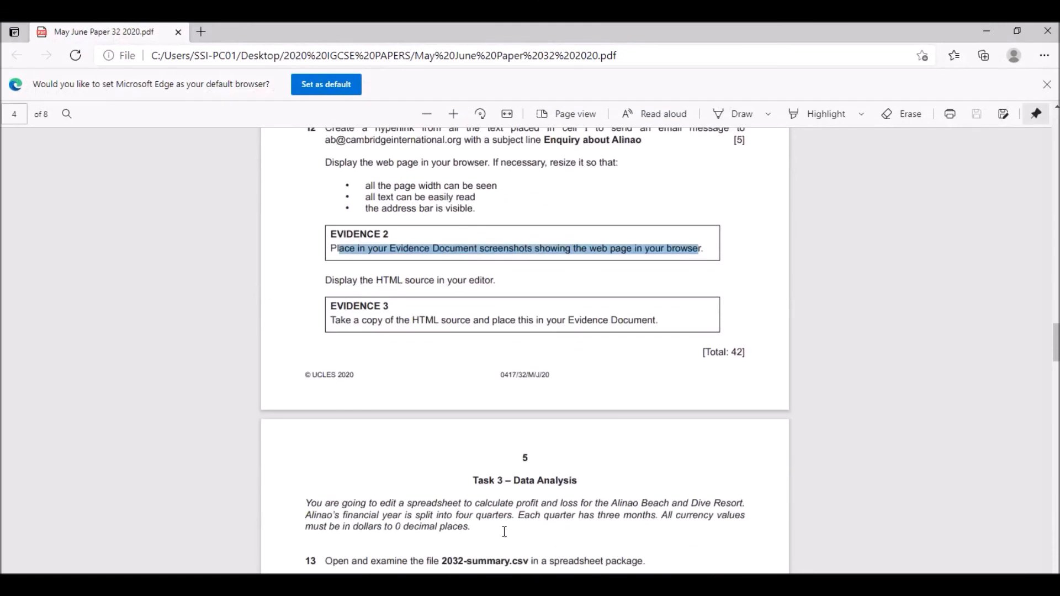
{"action": "key", "text": "alt+Tab"}
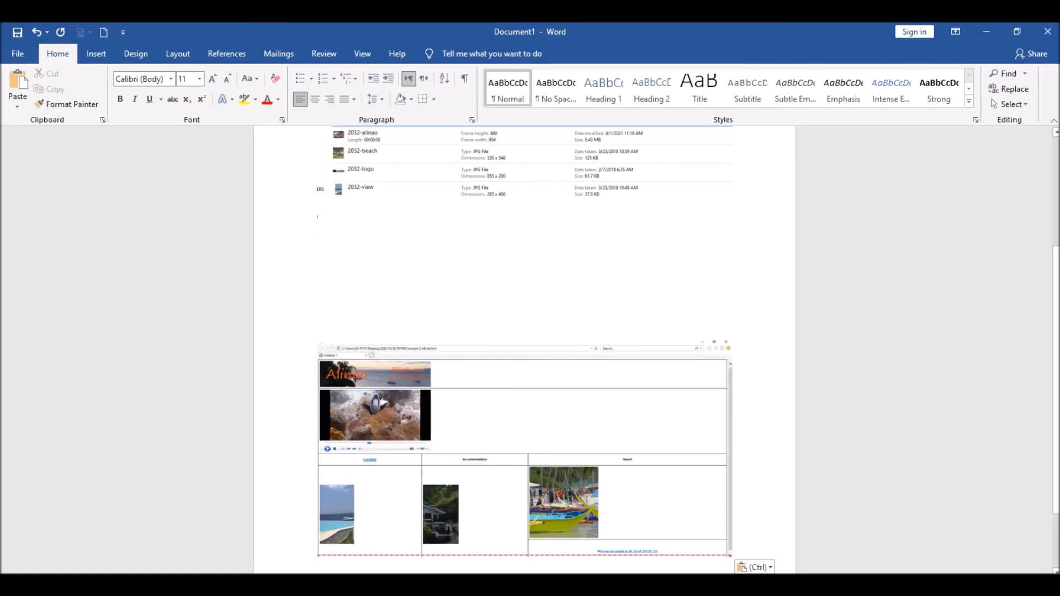
{"action": "key", "text": "alt+Tab"}
{"action": "scroll", "coordinate": [157, 283], "scroll_direction": "down", "scroll_amount": 3}
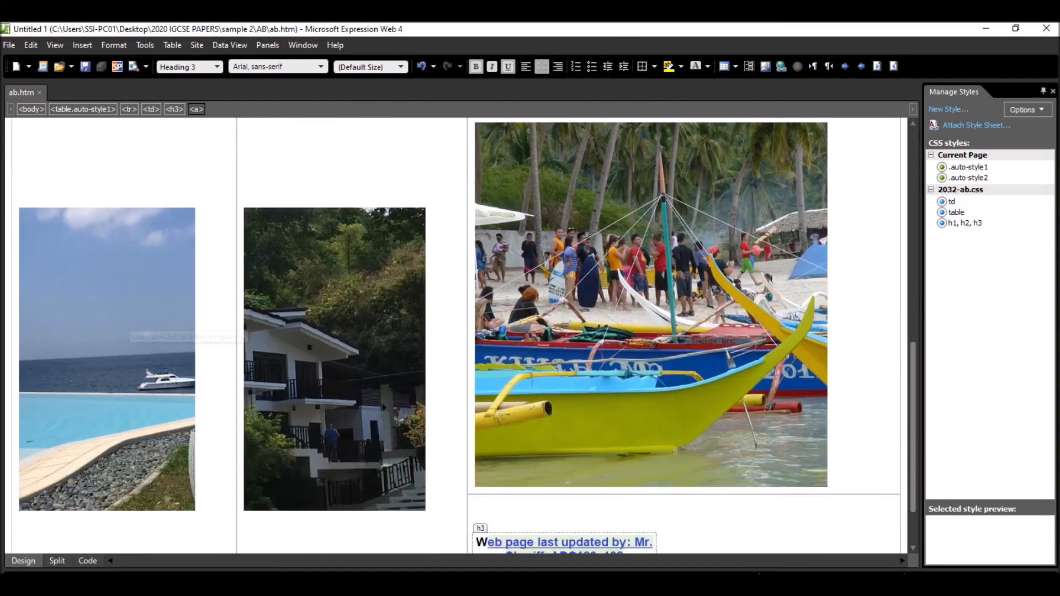
{"action": "left_click", "coordinate": [87, 561]}
{"action": "left_click", "coordinate": [164, 394]}
- Look through the HTML source of ab.htm, copy all of it and return to the Word evidence document
{"action": "scroll", "coordinate": [222, 362], "scroll_direction": "down", "scroll_amount": 1}
{"action": "scroll", "coordinate": [221, 362], "scroll_direction": "up", "scroll_amount": 7}
{"action": "scroll", "coordinate": [174, 342], "scroll_direction": "down", "scroll_amount": 4}
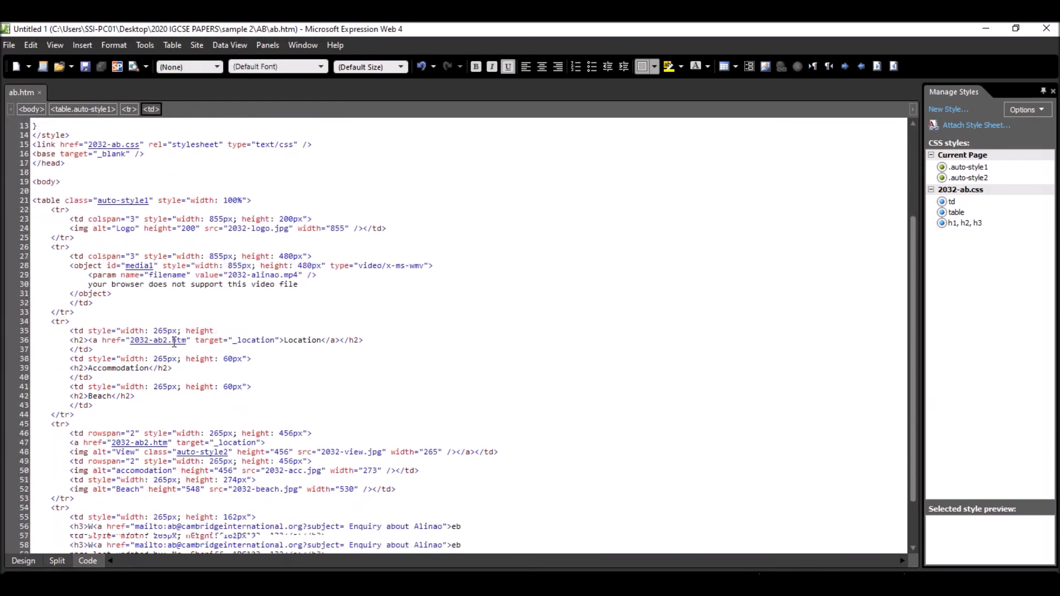
{"action": "scroll", "coordinate": [174, 342], "scroll_direction": "down", "scroll_amount": 3}
{"action": "left_click", "coordinate": [156, 392]}
{"action": "key", "text": "ctrl+a"}
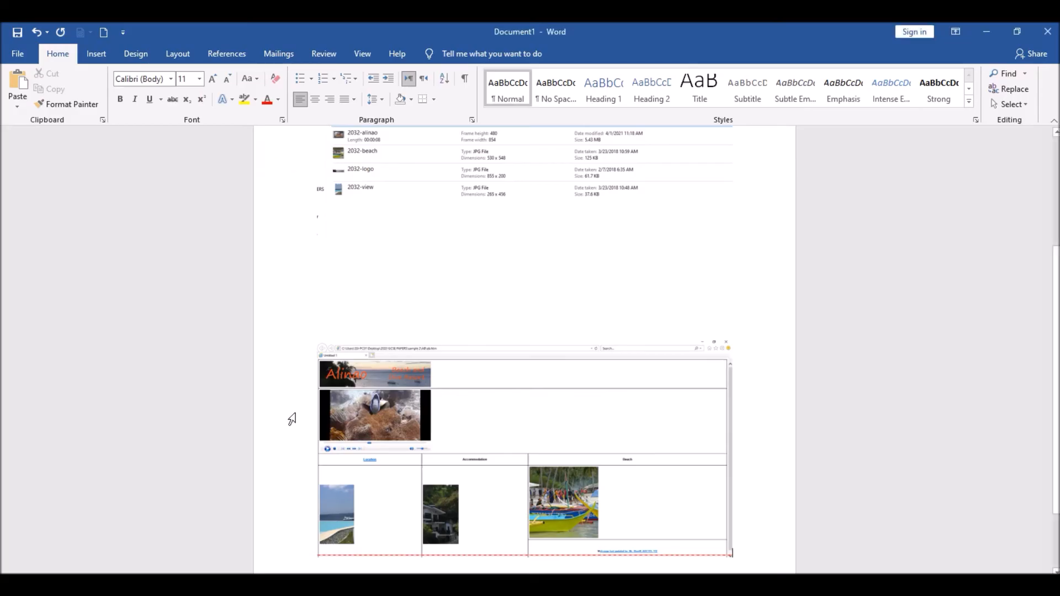
{"action": "scroll", "coordinate": [291, 418], "scroll_direction": "down", "scroll_amount": 2}
{"action": "key", "text": "shift+Left"}
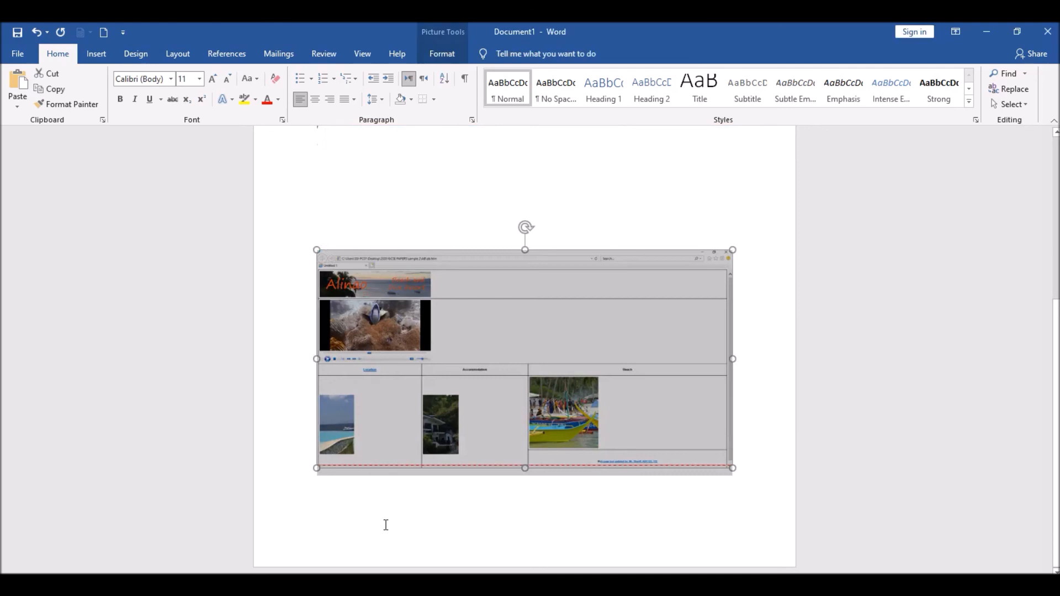
{"action": "double_click", "coordinate": [356, 517]}
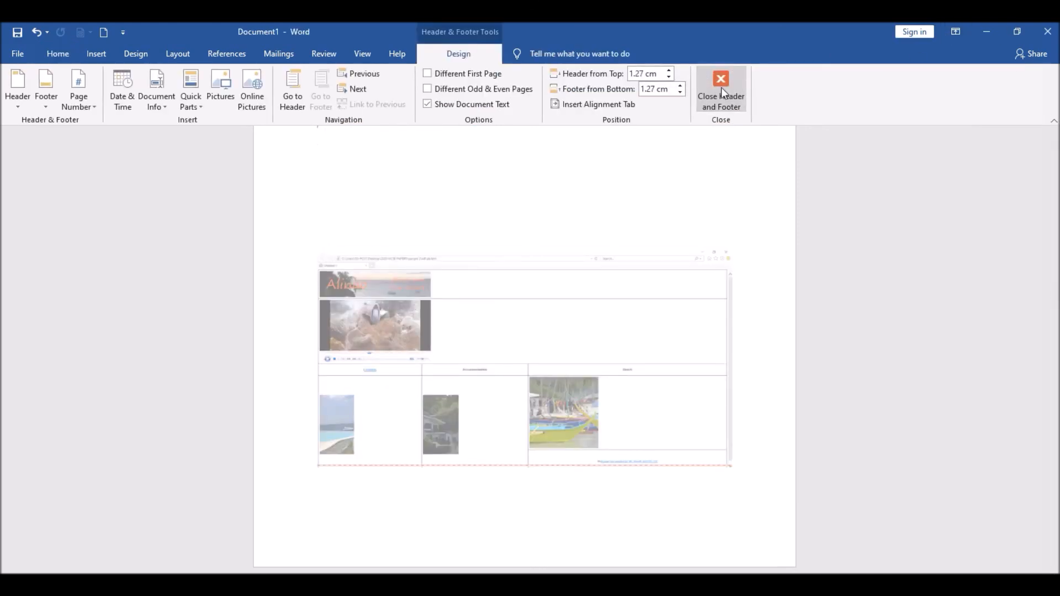
{"action": "left_click", "coordinate": [721, 87]}
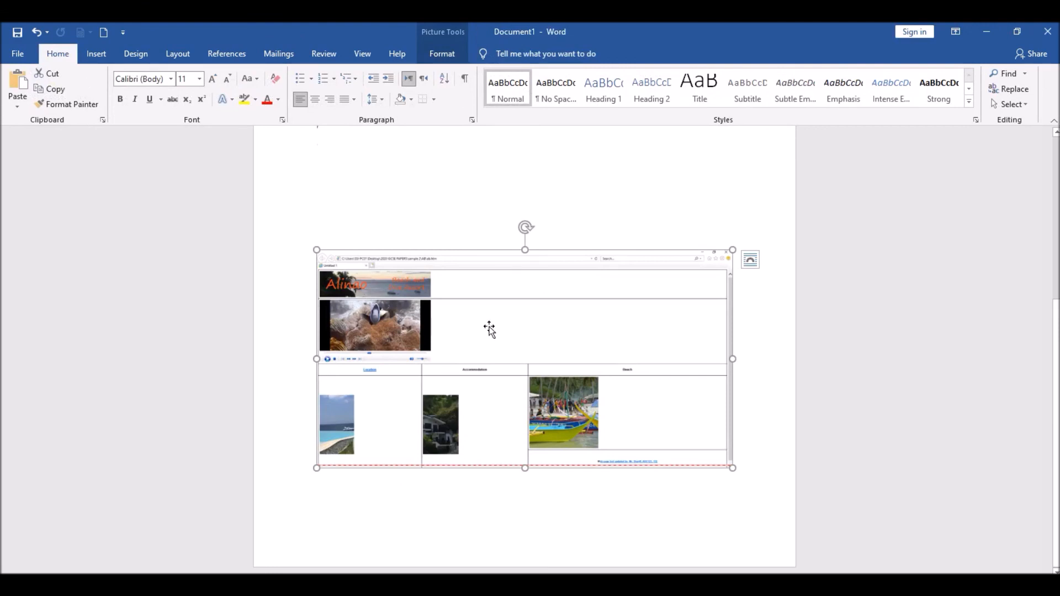
- Change the text wrapping of the web page screenshot and move it above the AB folder screenshot
{"action": "scroll", "coordinate": [522, 421], "scroll_direction": "up", "scroll_amount": 3}
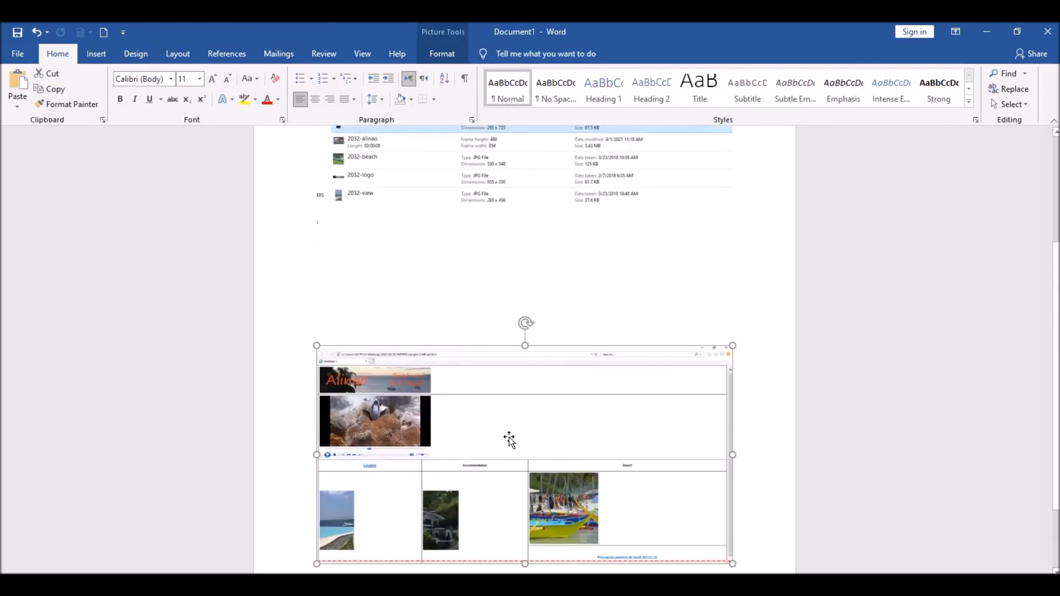
{"action": "right_click", "coordinate": [509, 438]}
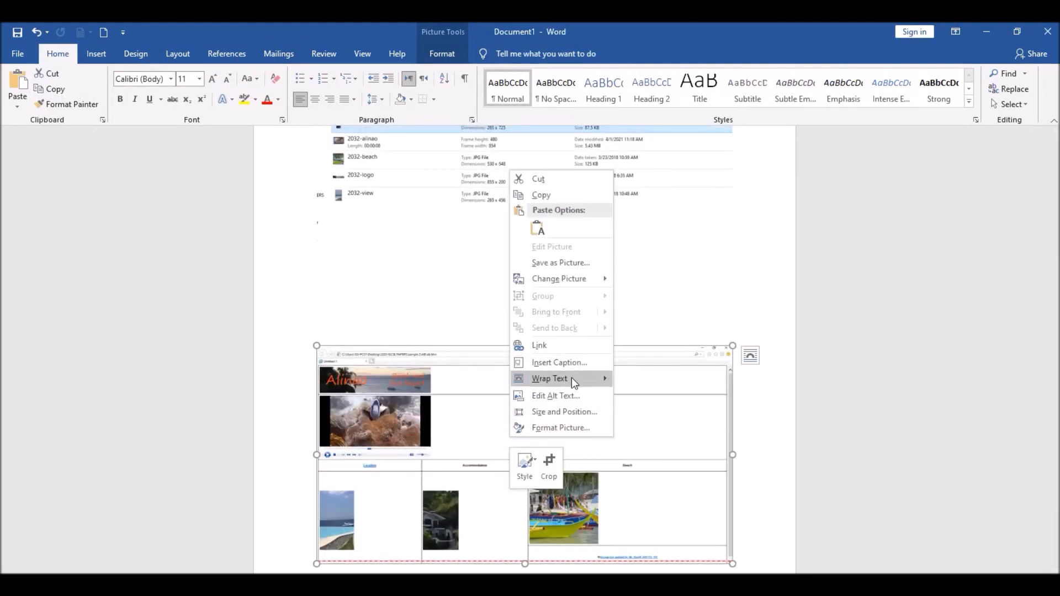
{"action": "mouse_move", "coordinate": [571, 379]}
{"action": "left_click", "coordinate": [649, 429]}
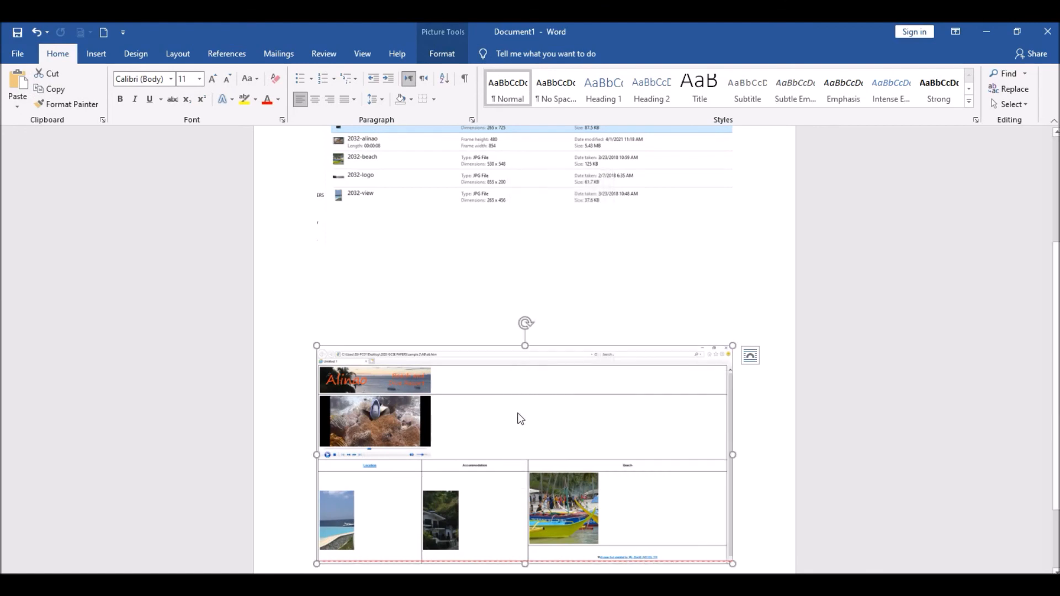
{"action": "left_click_drag", "start_coordinate": [493, 322], "coordinate": [510, 285]}
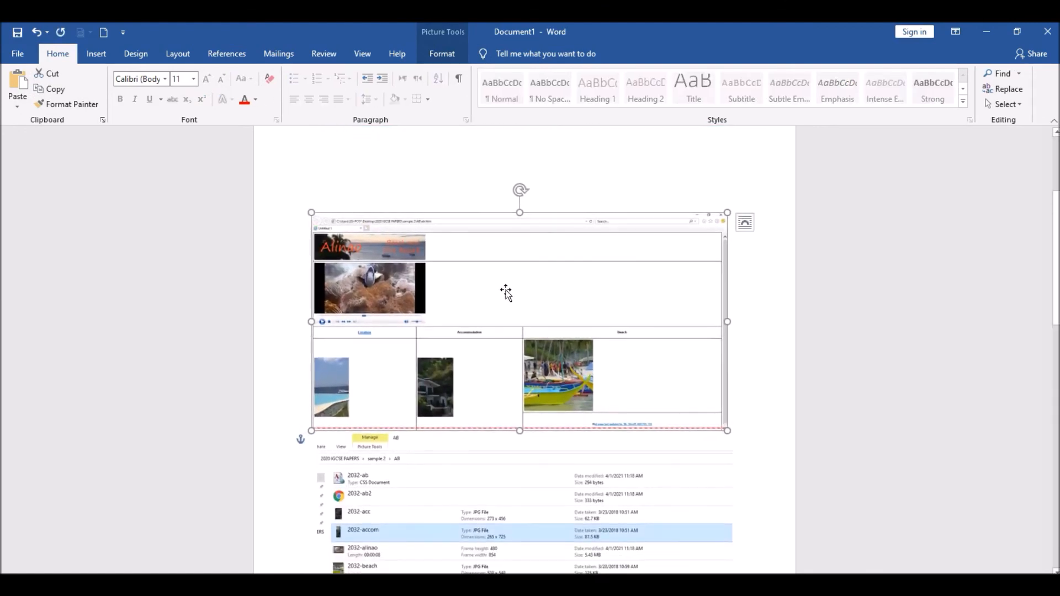
- Add the heading Evidence 3 on the page after the screenshots and paste the copied HTML source below it
{"action": "scroll", "coordinate": [476, 416], "scroll_direction": "down", "scroll_amount": 2}
{"action": "scroll", "coordinate": [449, 479], "scroll_direction": "down", "scroll_amount": 1}
{"action": "scroll", "coordinate": [466, 473], "scroll_direction": "up", "scroll_amount": 1}
{"action": "scroll", "coordinate": [461, 450], "scroll_direction": "down", "scroll_amount": 4}
{"action": "left_click", "coordinate": [429, 497]}
{"action": "double_click", "coordinate": [429, 497]}
{"action": "type", "text": "evidence 3"}
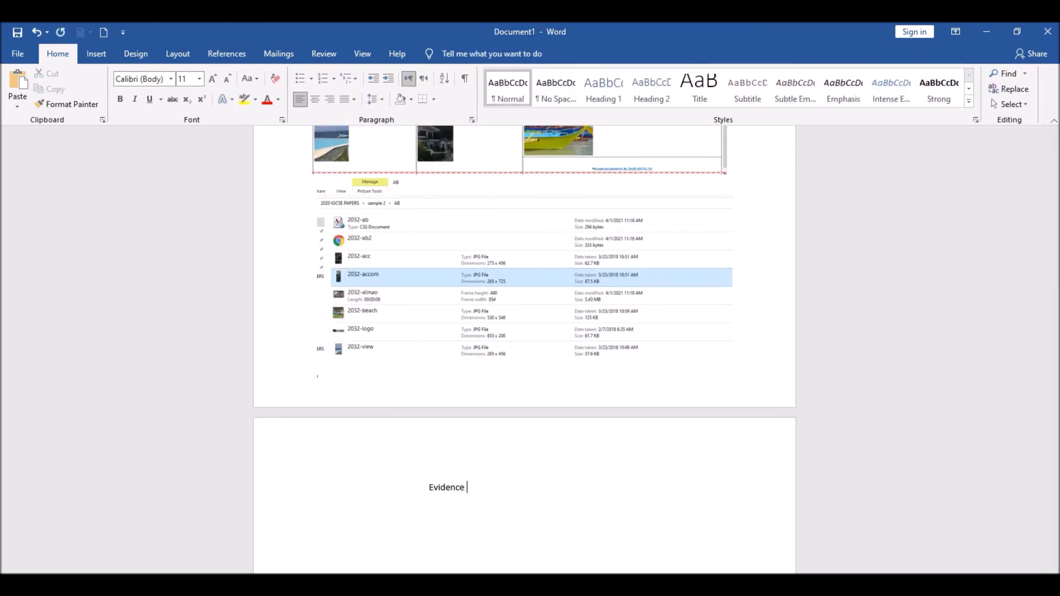
{"action": "key", "text": "Return"}
{"action": "key", "text": "ctrl+v"}
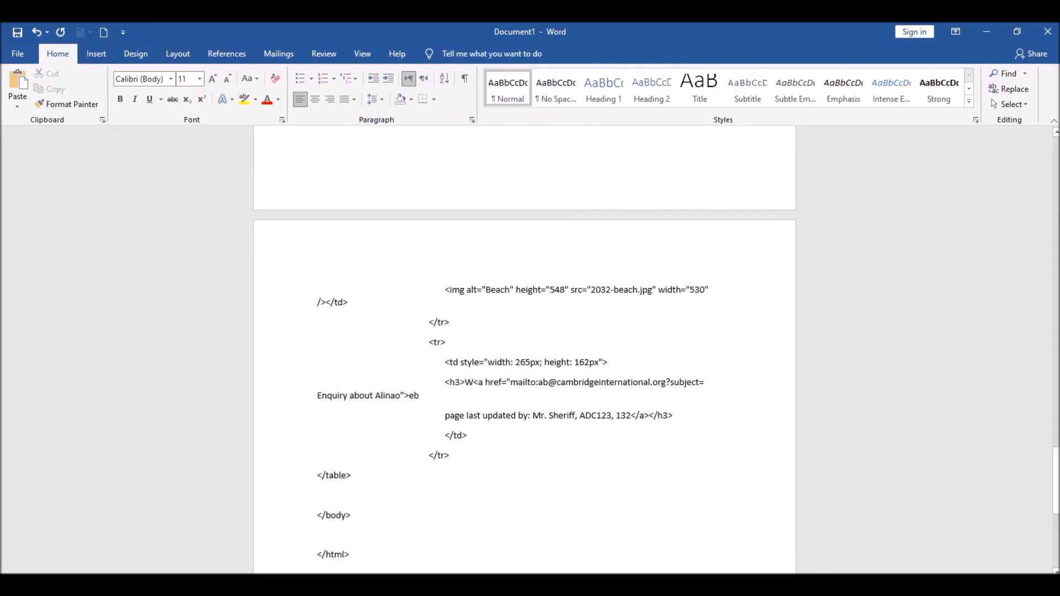
- Return to the exam paper and review the Evidence 1 to 3 requirements, web page steps 2 to 12 and the task's total marks
{"action": "left_click", "coordinate": [530, 585]}
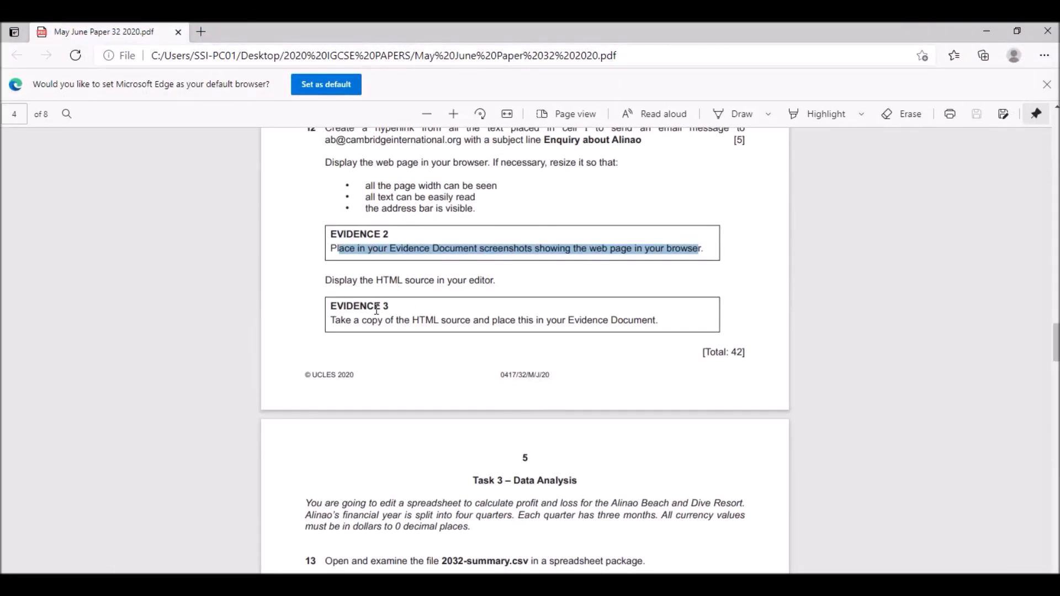
{"action": "scroll", "coordinate": [375, 309], "scroll_direction": "down", "scroll_amount": 5}
{"action": "scroll", "coordinate": [375, 310], "scroll_direction": "up", "scroll_amount": 3}
{"action": "scroll", "coordinate": [378, 312], "scroll_direction": "up", "scroll_amount": 3}
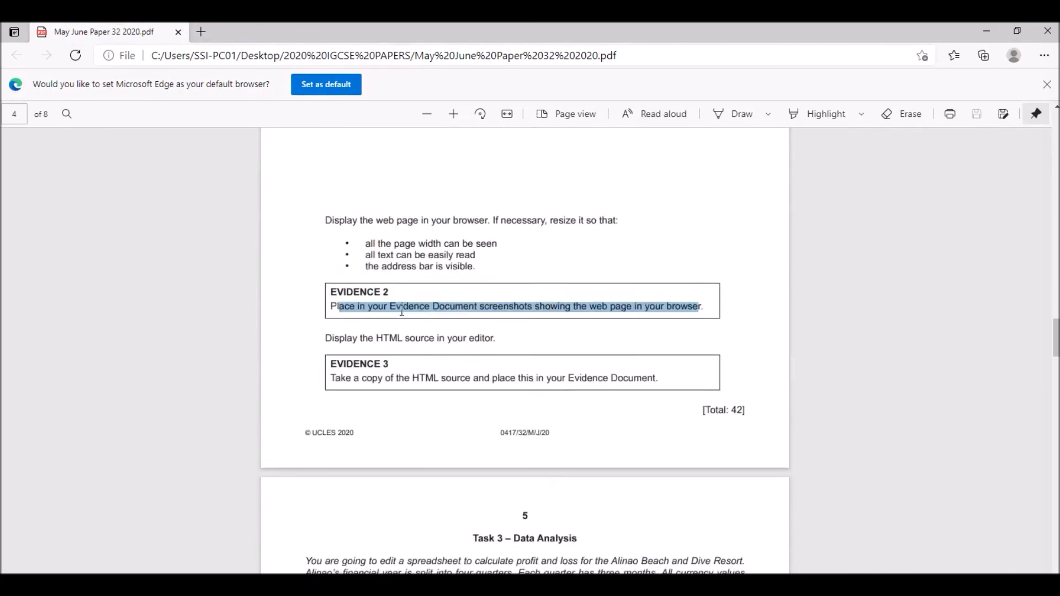
{"action": "left_click", "coordinate": [520, 311]}
{"action": "scroll", "coordinate": [445, 237], "scroll_direction": "up", "scroll_amount": 12}
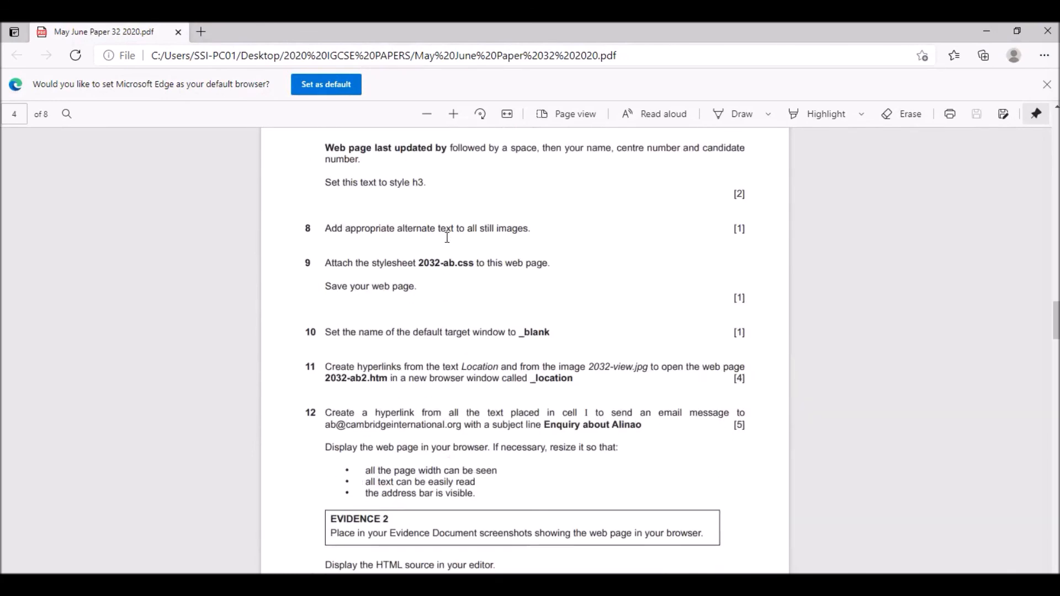
{"action": "scroll", "coordinate": [457, 238], "scroll_direction": "up", "scroll_amount": 10}
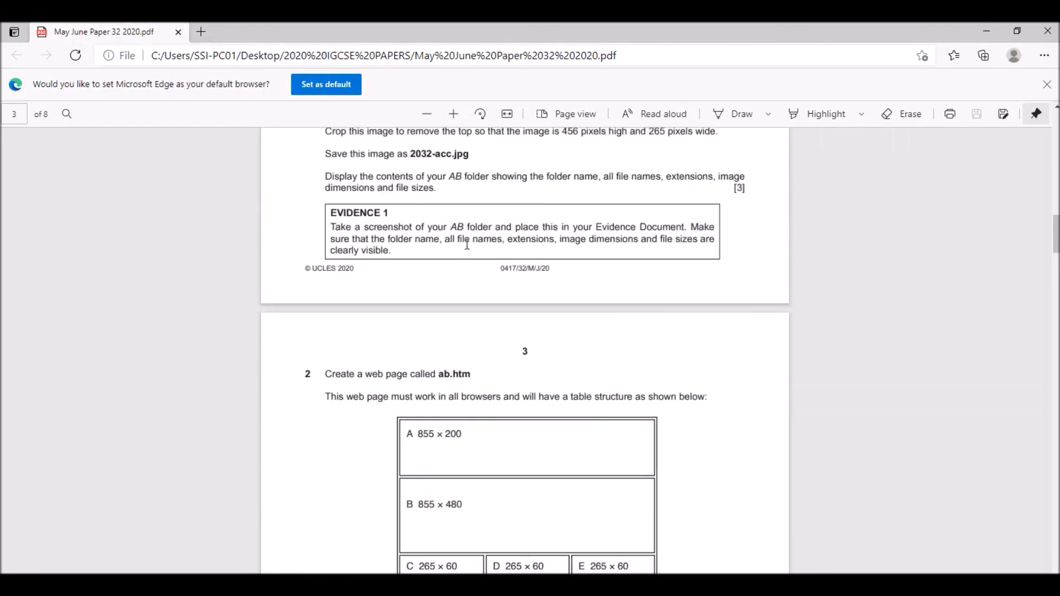
{"action": "scroll", "coordinate": [465, 244], "scroll_direction": "down", "scroll_amount": 4}
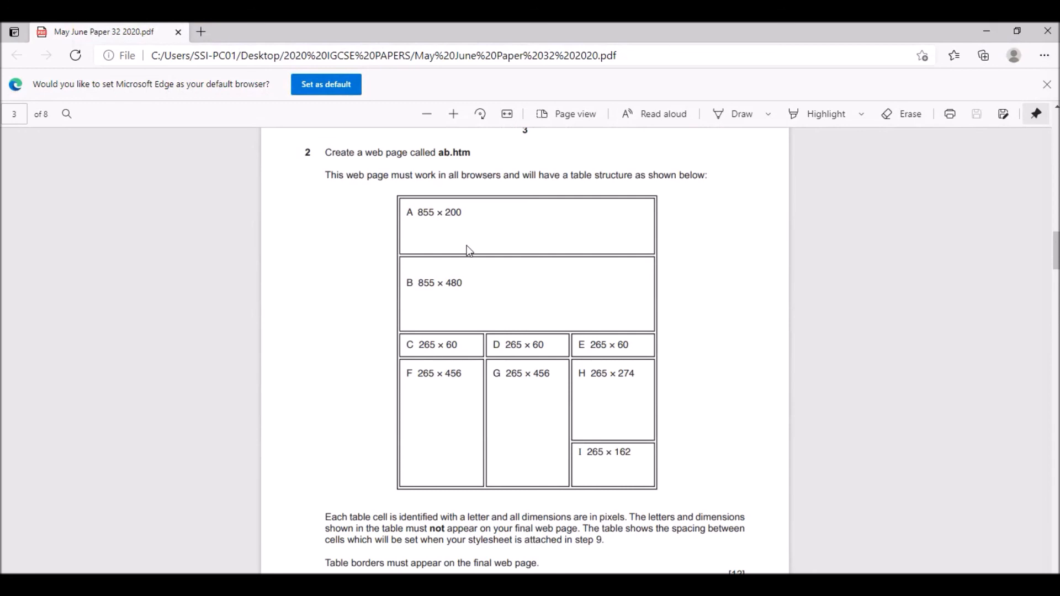
{"action": "scroll", "coordinate": [551, 315], "scroll_direction": "down", "scroll_amount": 10}
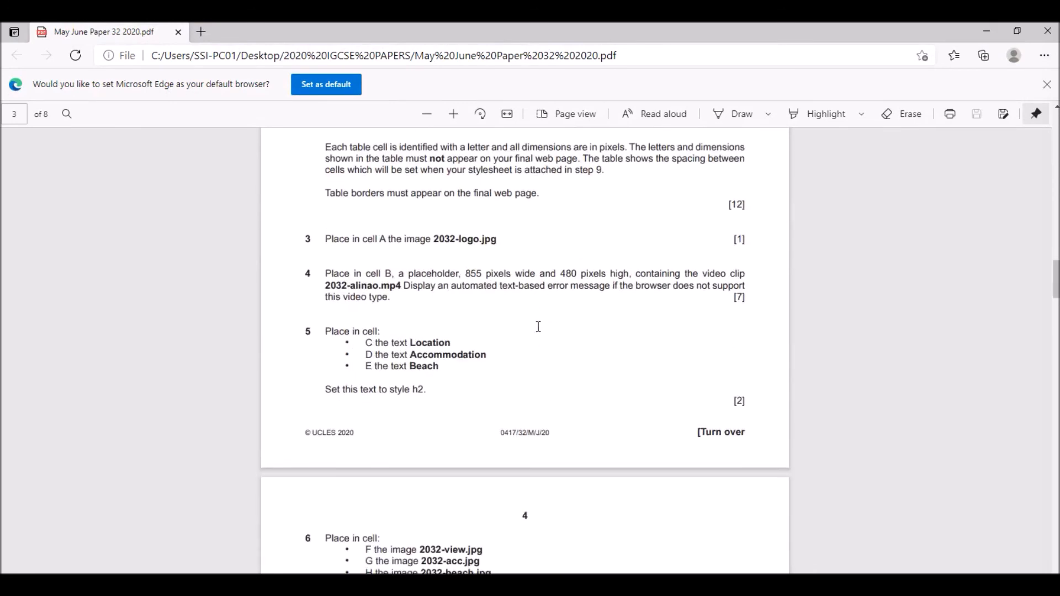
{"action": "scroll", "coordinate": [538, 327], "scroll_direction": "down", "scroll_amount": 4}
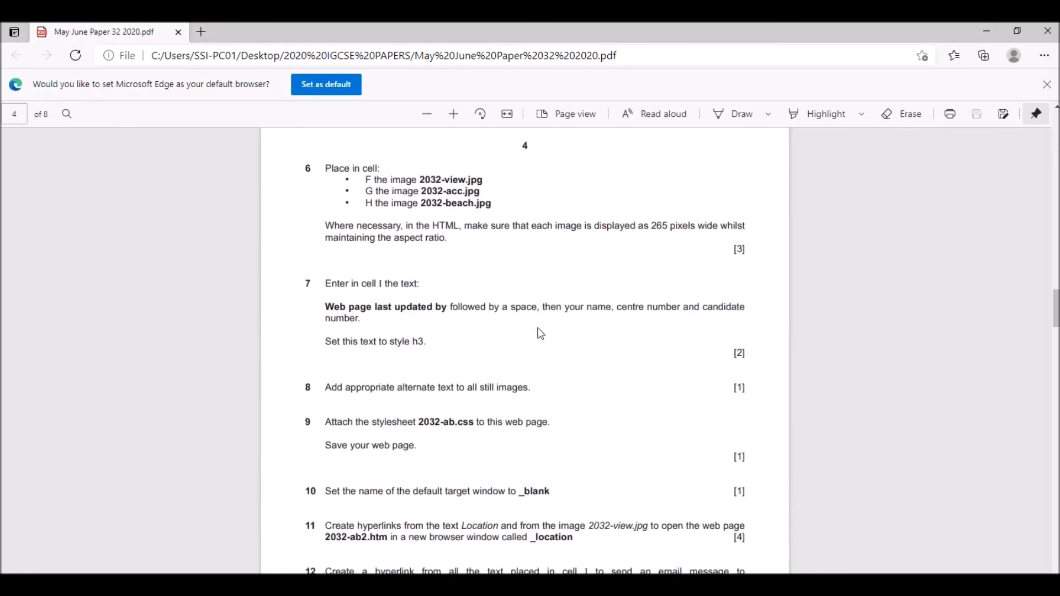
{"action": "scroll", "coordinate": [540, 334], "scroll_direction": "down", "scroll_amount": 5}
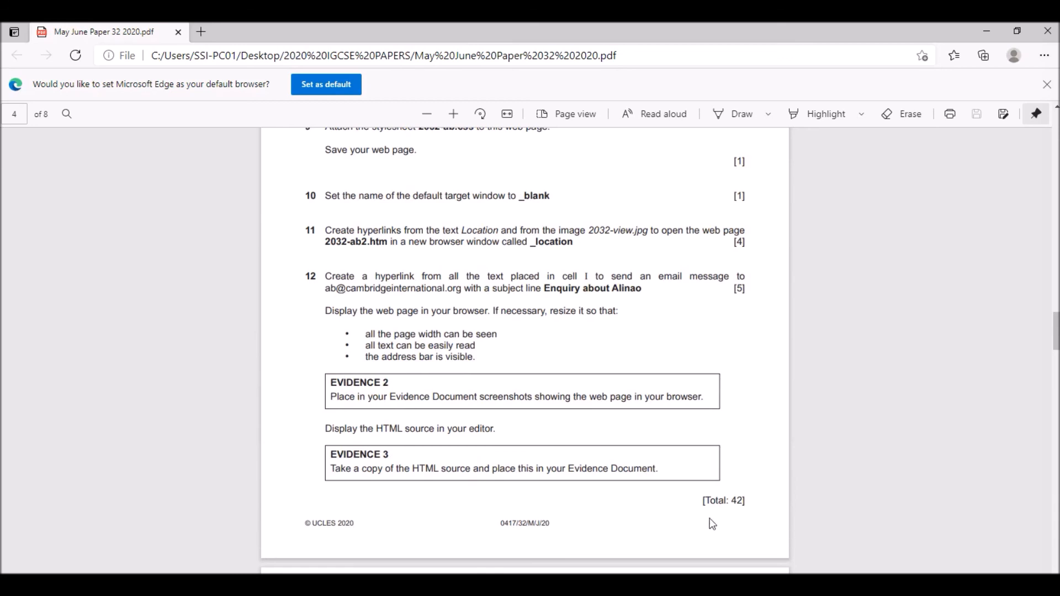
{"action": "left_click_drag", "start_coordinate": [711, 506], "coordinate": [779, 514]}
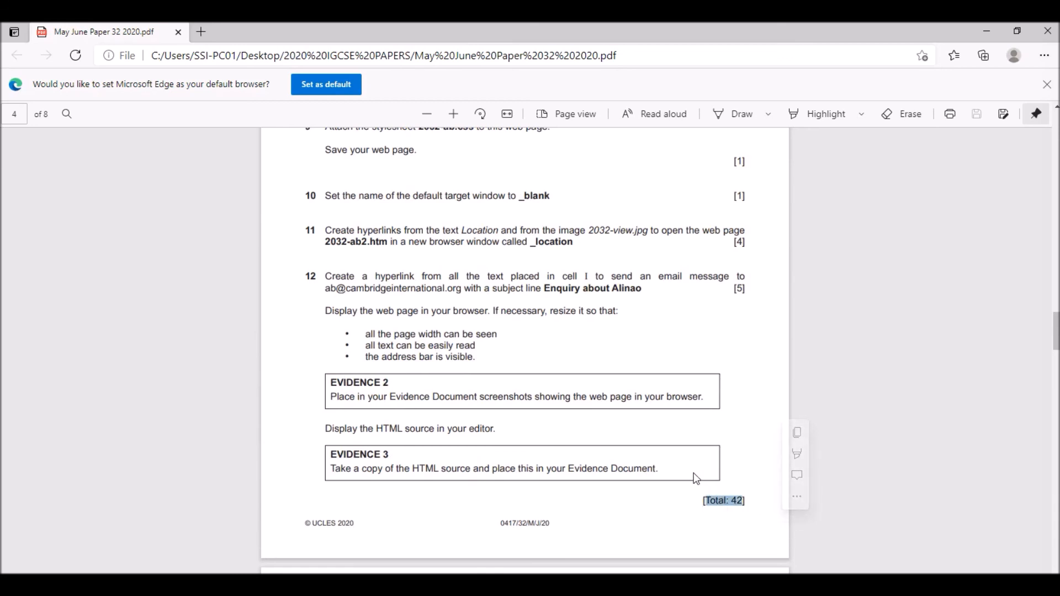